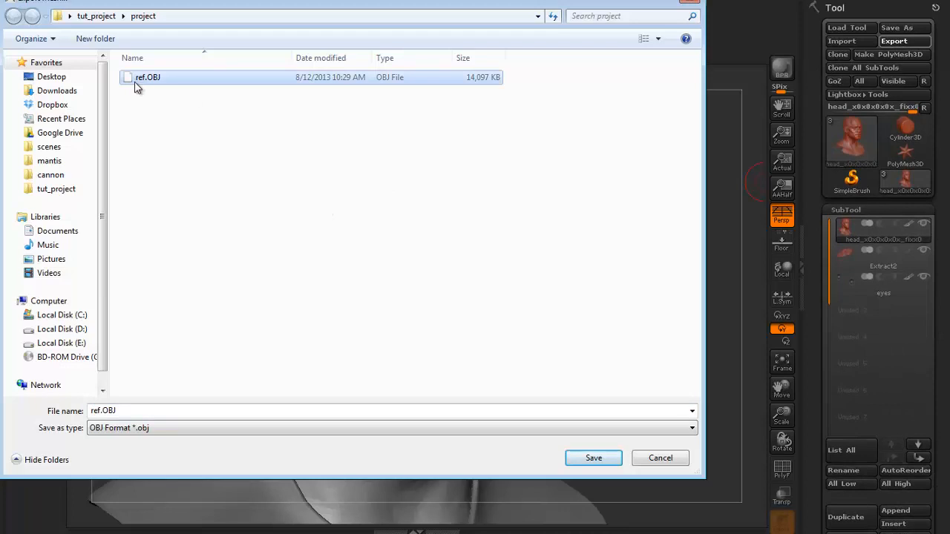
Step: Export the head mesh as ref.OBJ into the project folder, replacing the existing file
left_click(596, 459)
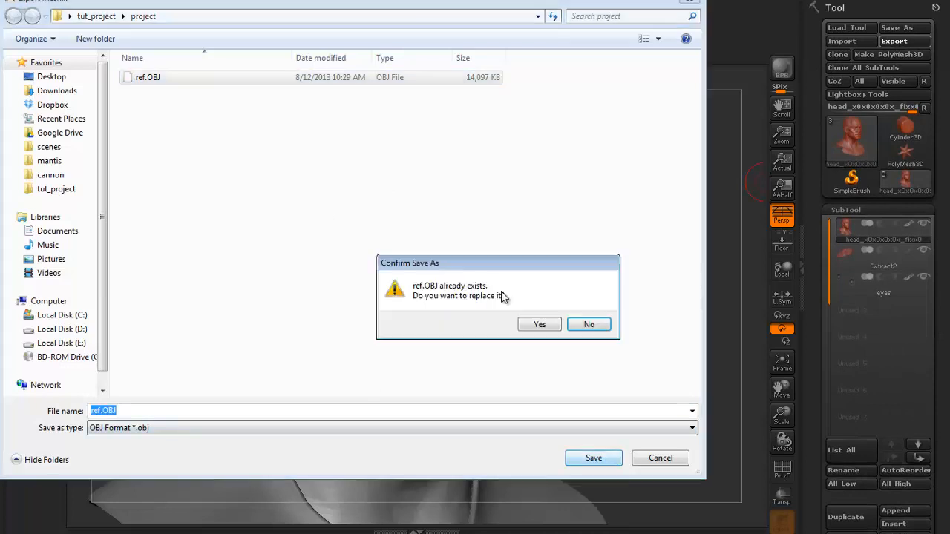
left_click(539, 326)
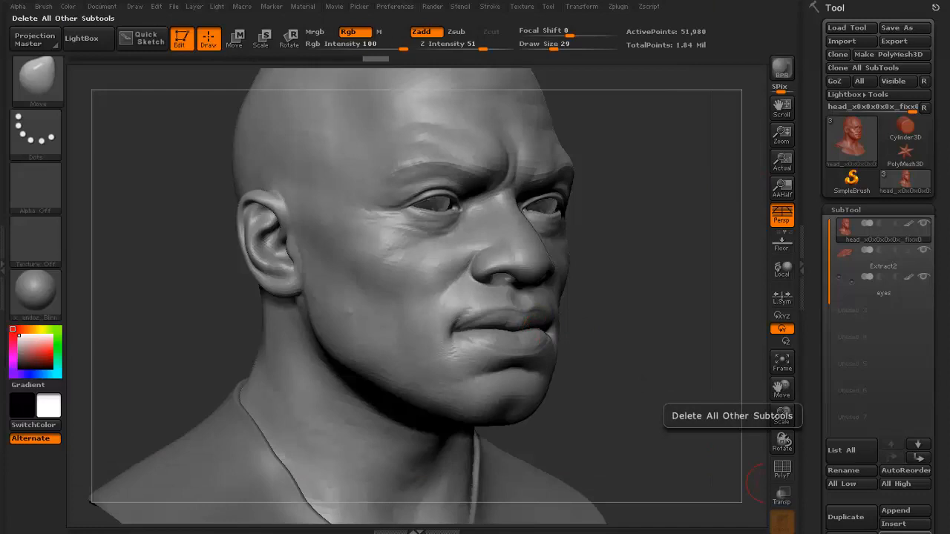
Step: Switch to TopoGun and load ref.OBJ from the project folder inside tut_project as the high-resolution reference mesh
key("alt+Tab")
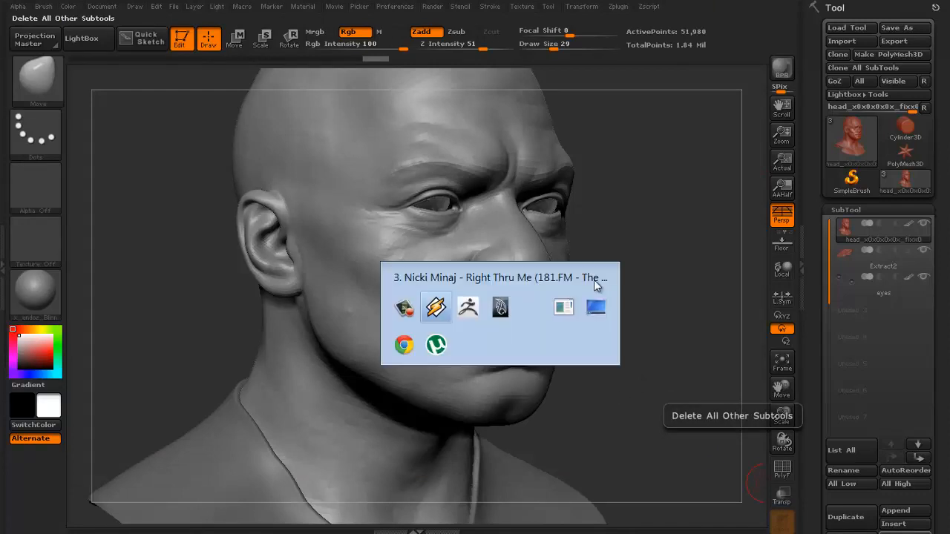
key("Tab")
key("Tab")
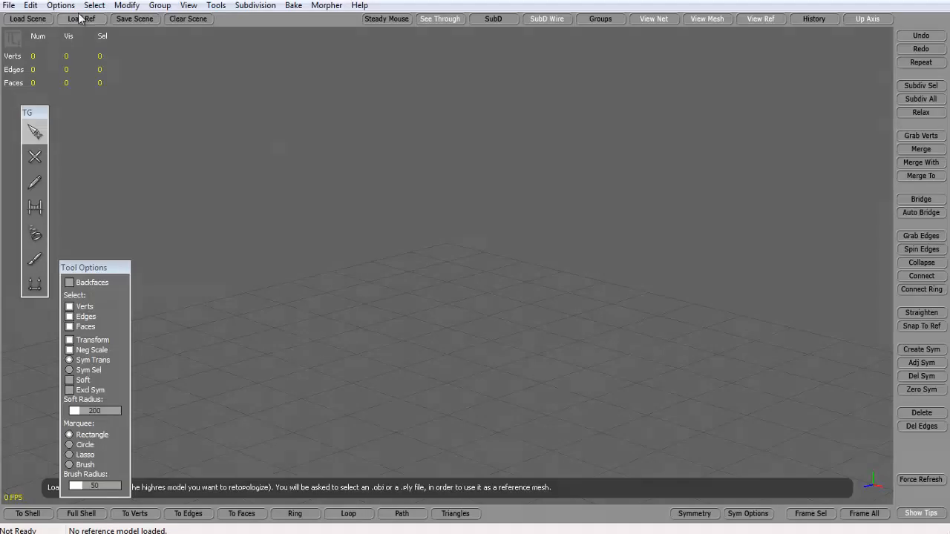
left_click(74, 20)
left_click(445, 211)
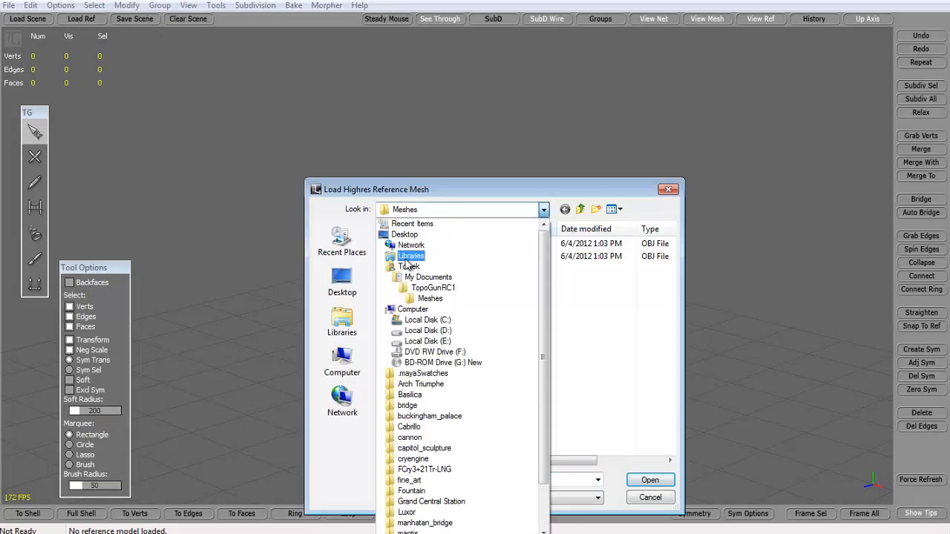
left_click(402, 235)
double_click(575, 266)
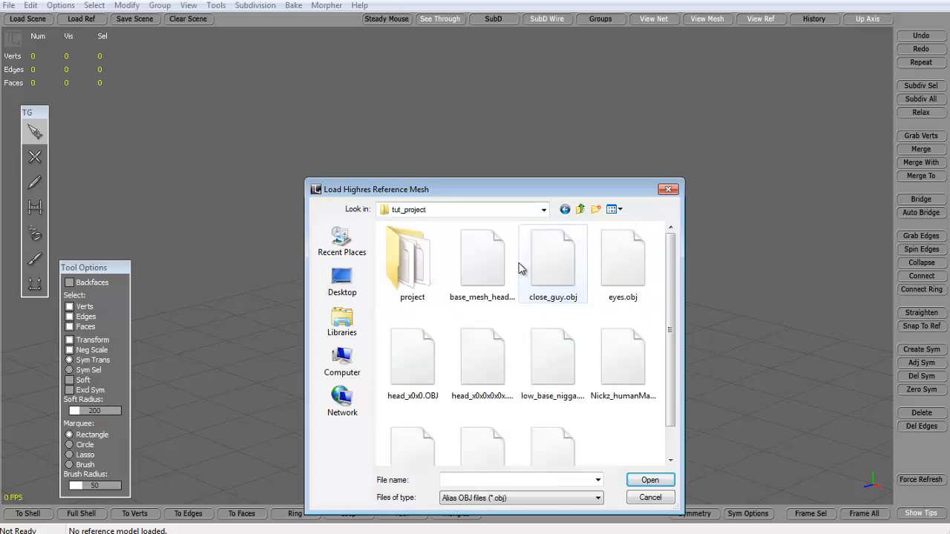
double_click(405, 241)
left_click(405, 245)
left_click(650, 480)
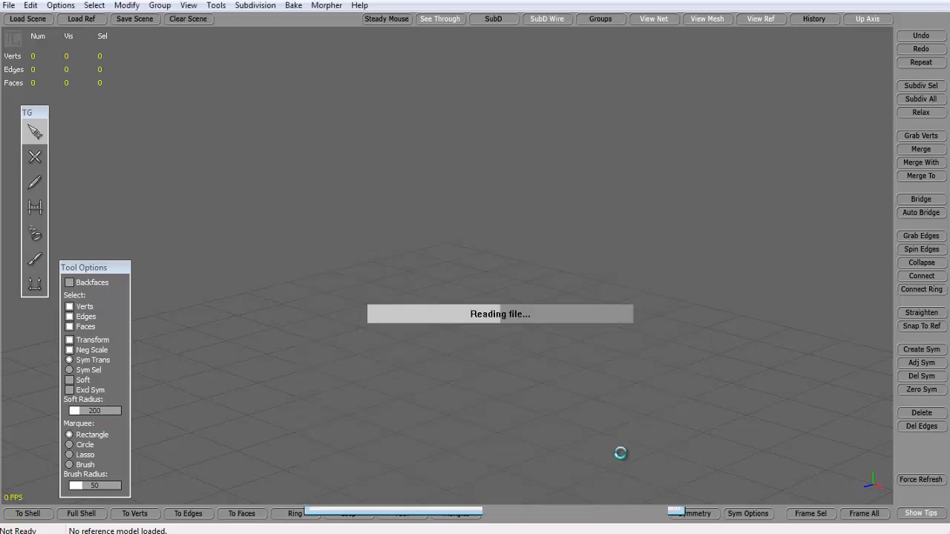
Step: Examine the reference head's face from several angles and review the general preferences without applying changes
right_click_drag(491, 284, 626, 233)
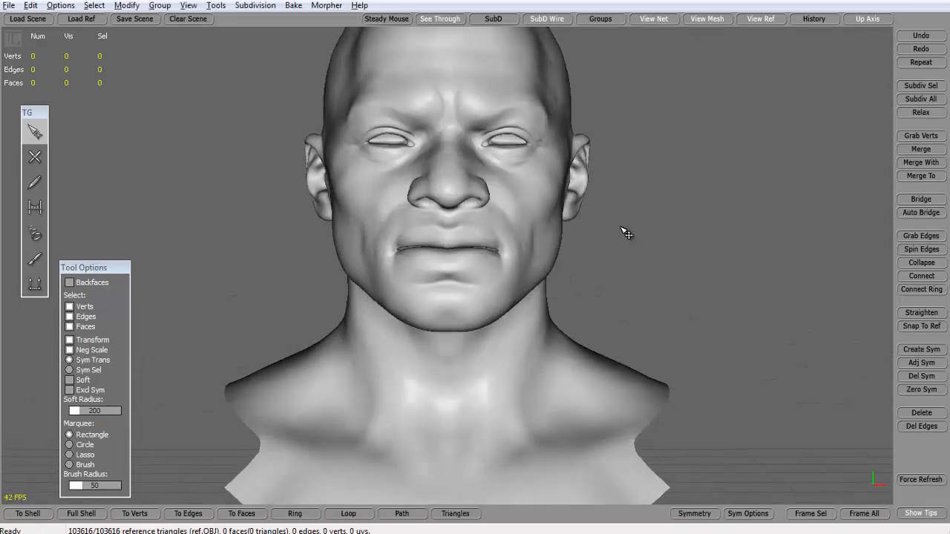
scroll(593, 193, "down", 3)
right_click_drag(569, 162, 532, 141)
scroll(515, 223, "up", 8)
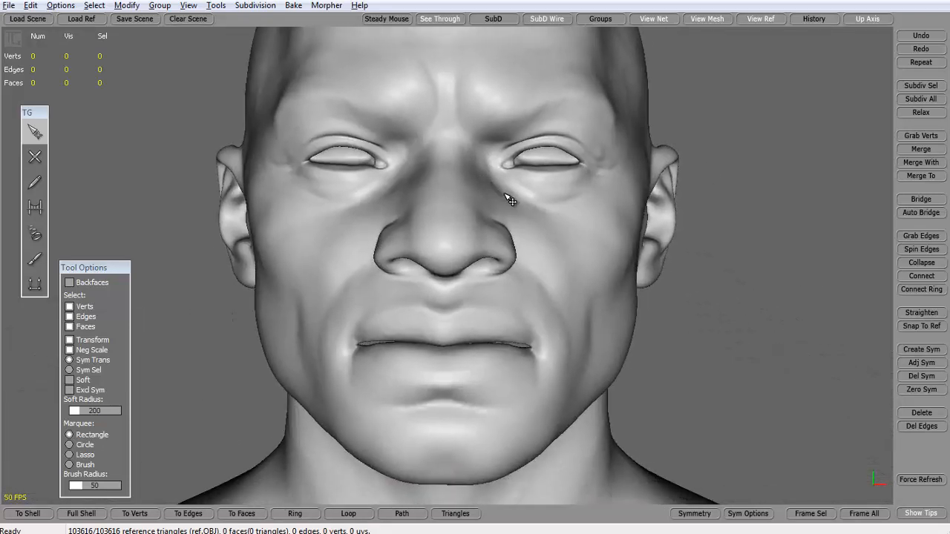
right_click_drag(510, 201, 480, 257)
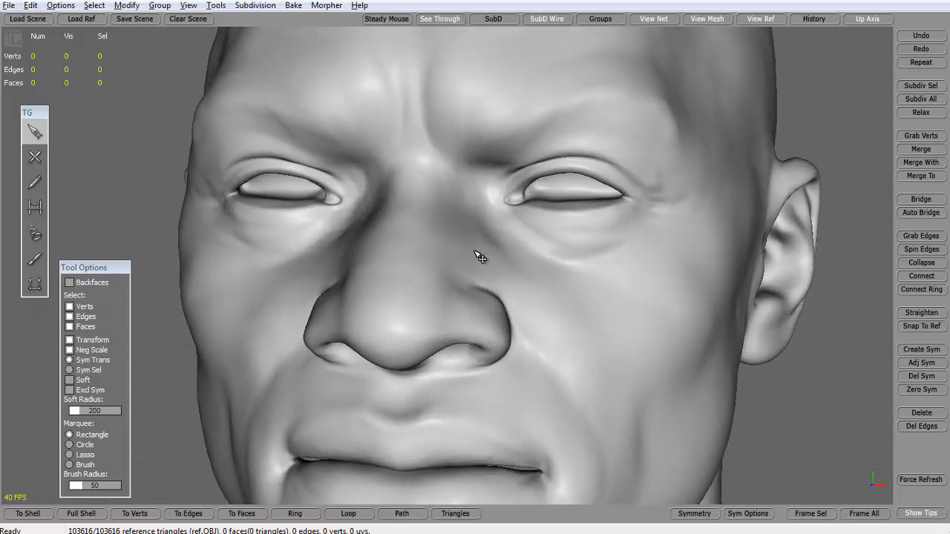
left_click(61, 5)
mouse_move(31, 6)
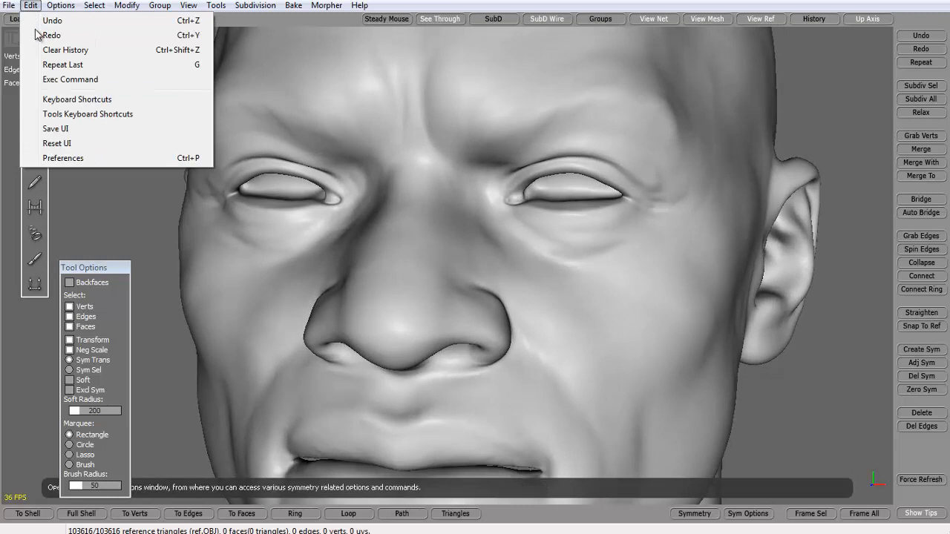
left_click(64, 158)
left_click_drag(463, 115, 394, 65)
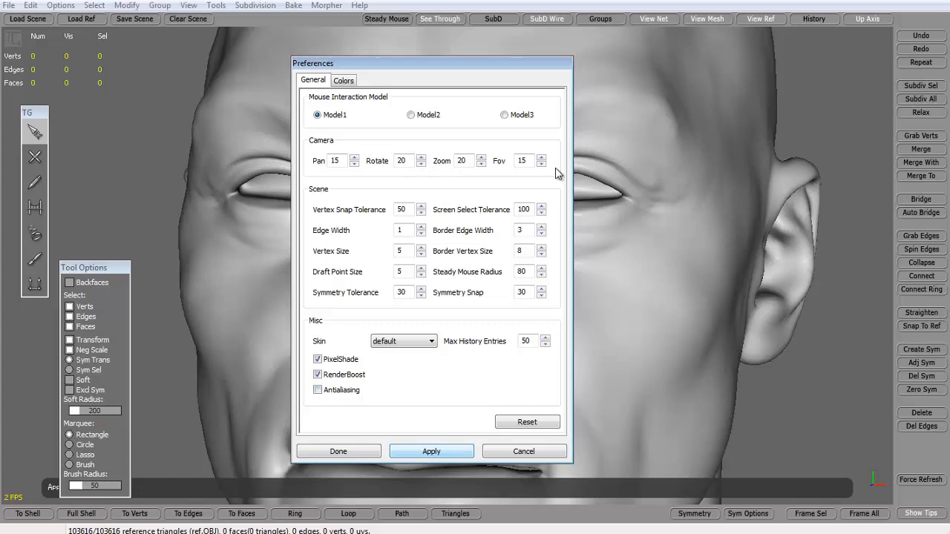
left_click(507, 449)
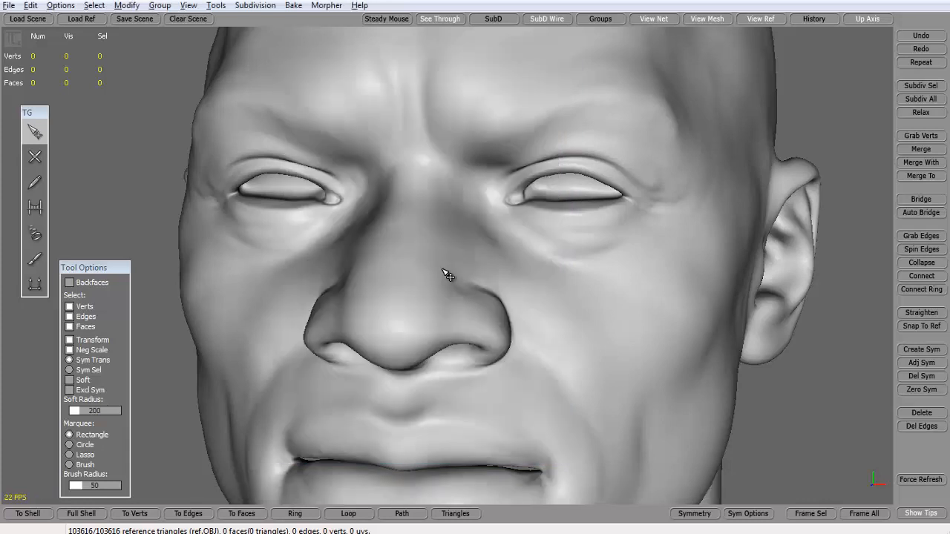
Step: Place vertices on the upper nose bridge to build the first two quads of a vertical strip
middle_click_drag(448, 276, 227, 267)
left_click(35, 157)
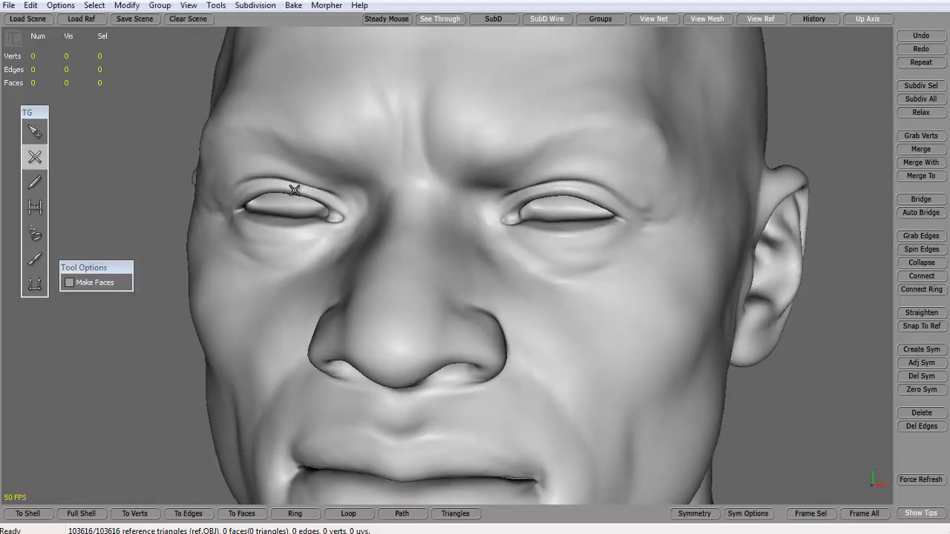
mouse_move(530, 244)
middle_mouse_down()
mouse_move(482, 248)
mouse_move(520, 244)
middle_mouse_up()
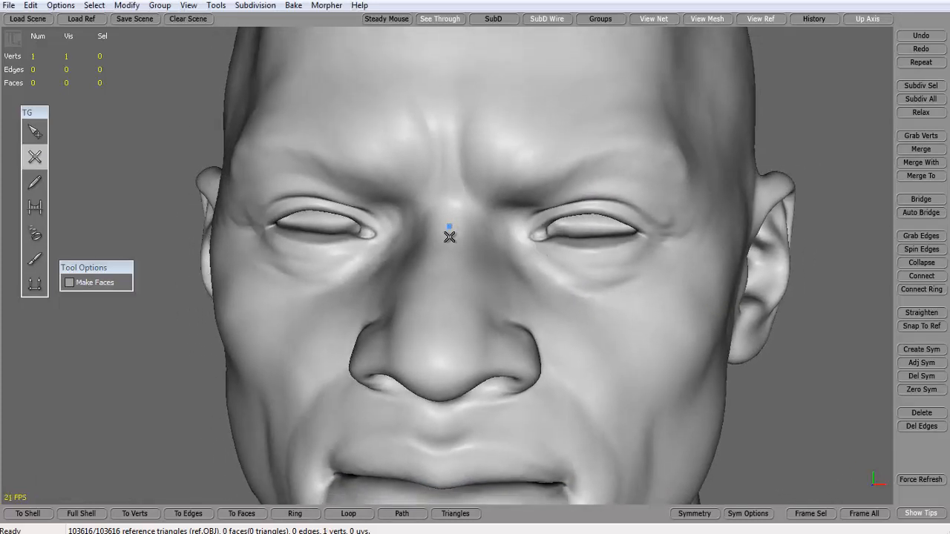
left_click(479, 231)
middle_click_drag(477, 263, 438, 217)
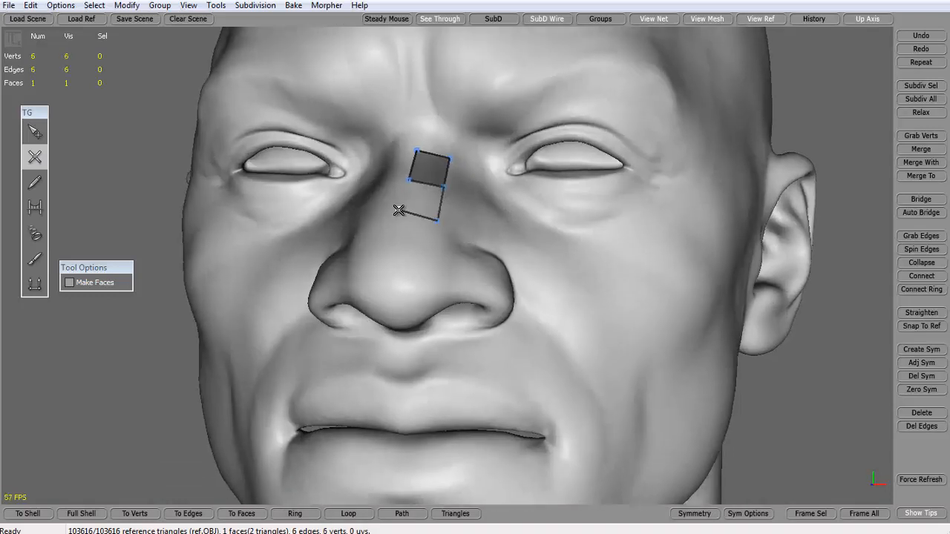
left_click(410, 181)
Step: Extend the nose bridge strip downward with two more quads, stopping just above the nose tip
middle_click_drag(409, 187, 469, 220)
left_click(469, 225)
left_click(469, 254)
left_click(508, 267)
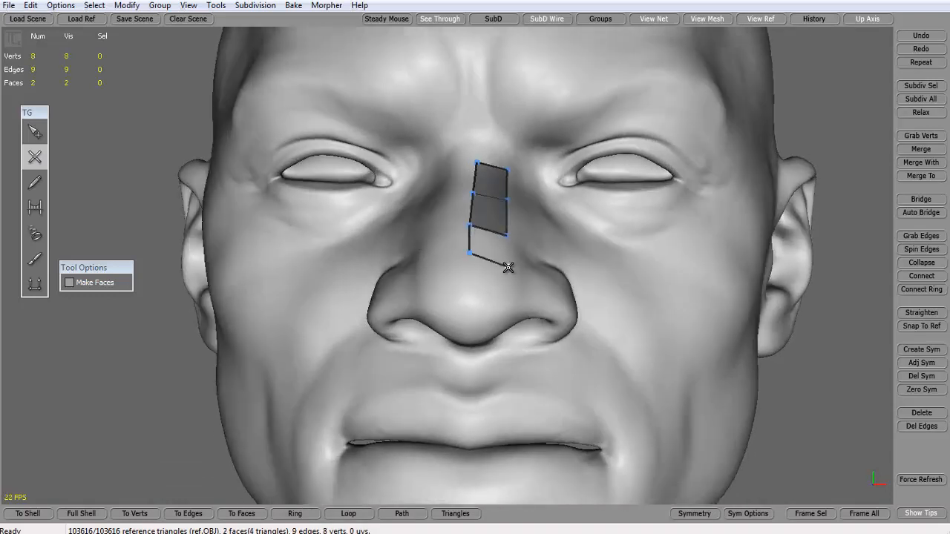
left_click(510, 268)
left_click(471, 297)
left_click(471, 300)
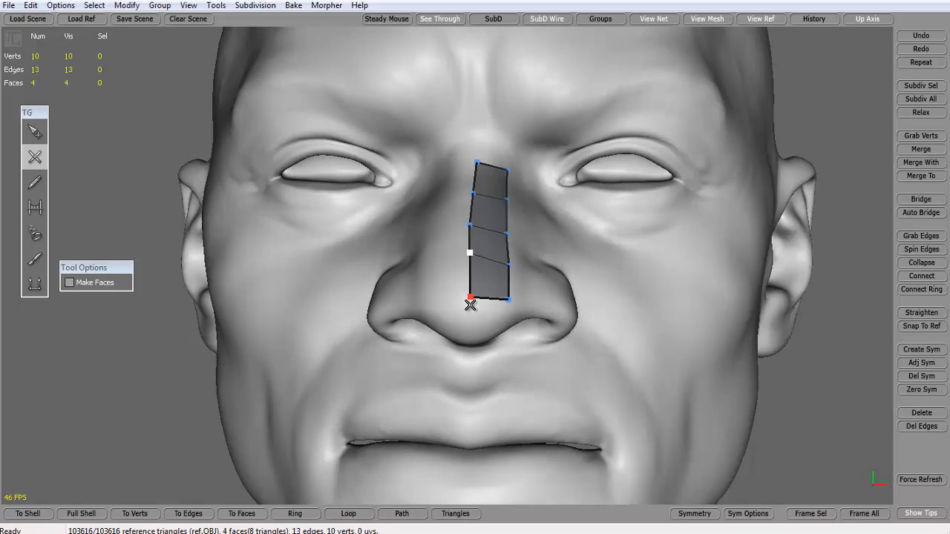
Step: Continue the strip over the nose tip and underneath it, between the two nostrils
middle_click_drag(471, 297, 443, 195)
left_click(438, 206)
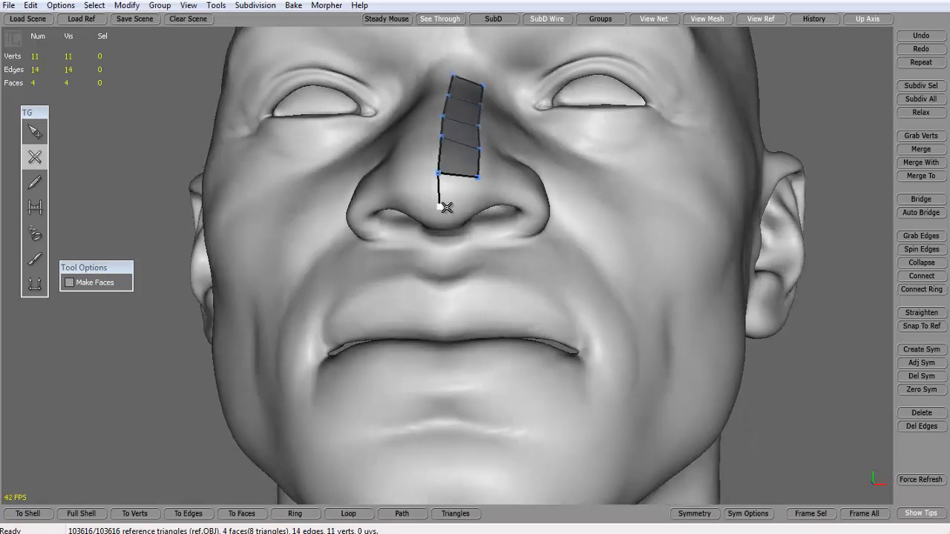
left_click(479, 181)
middle_click_drag(473, 183, 447, 215)
left_click(446, 213)
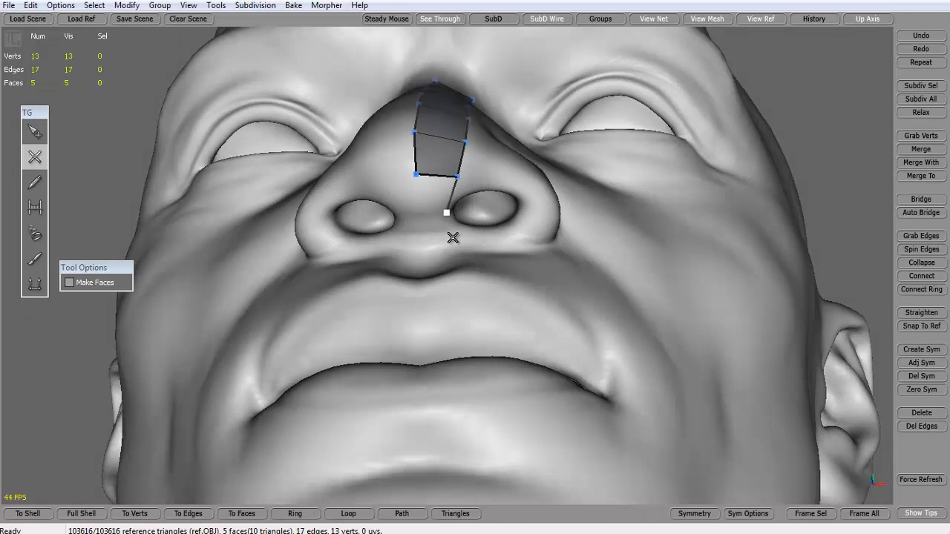
left_click(420, 215)
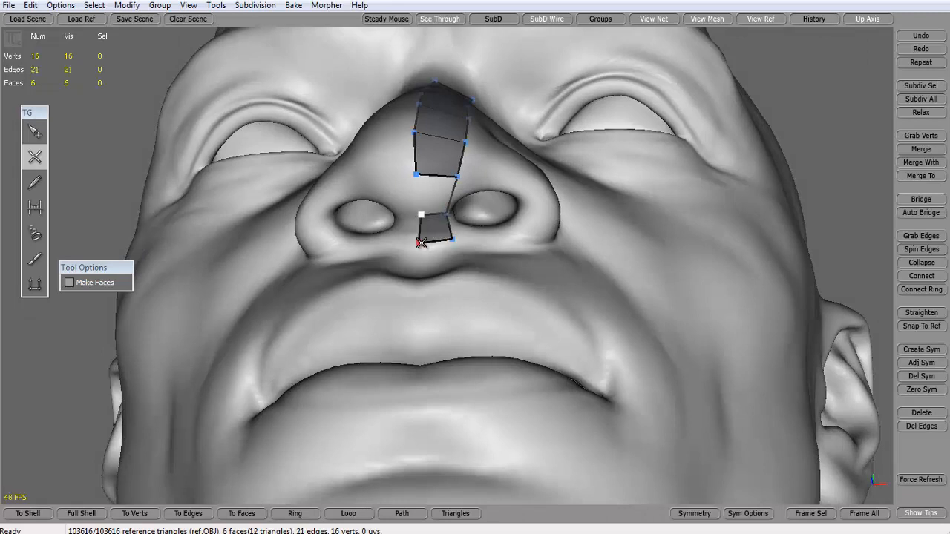
left_click(417, 175)
Step: Begin a face loop around the nostril with two faces along its upper rim, joined to the central strip
middle_click_drag(460, 179, 350, 201)
left_click(351, 200)
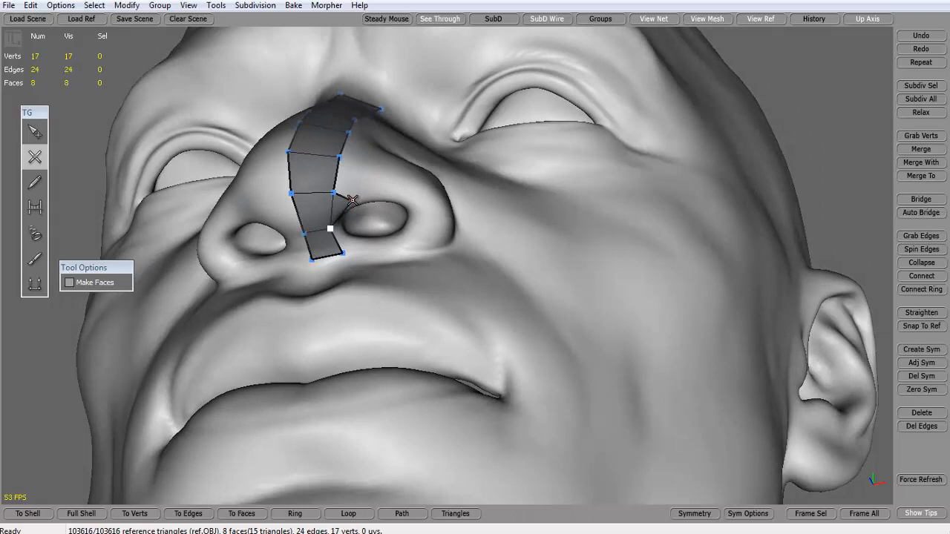
middle_click_drag(369, 170, 349, 298)
left_click(297, 257)
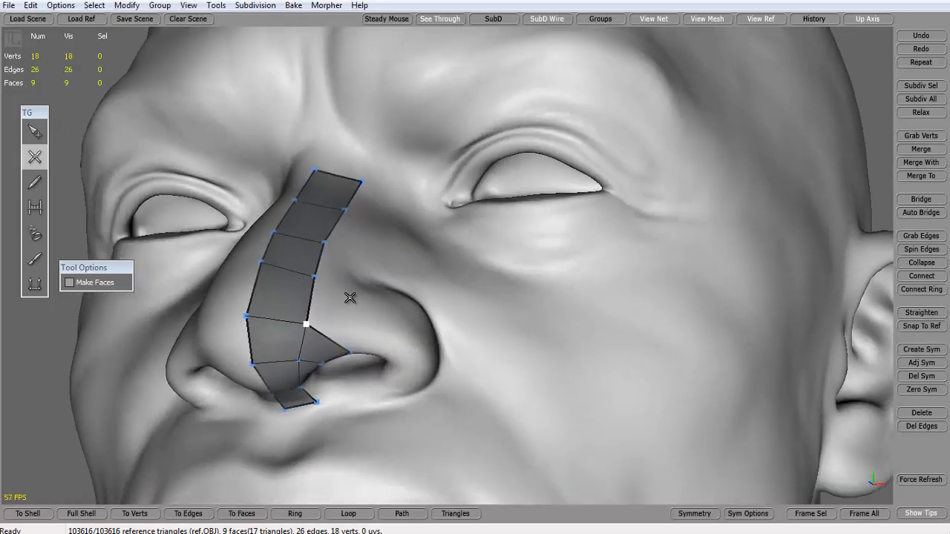
Step: Extend the nostril loop with two more faces along the rim toward the outer side of the nose
left_click(306, 324)
left_click(362, 335)
middle_click_drag(366, 334, 443, 161)
left_click(457, 264)
left_click(438, 282)
left_click(443, 158)
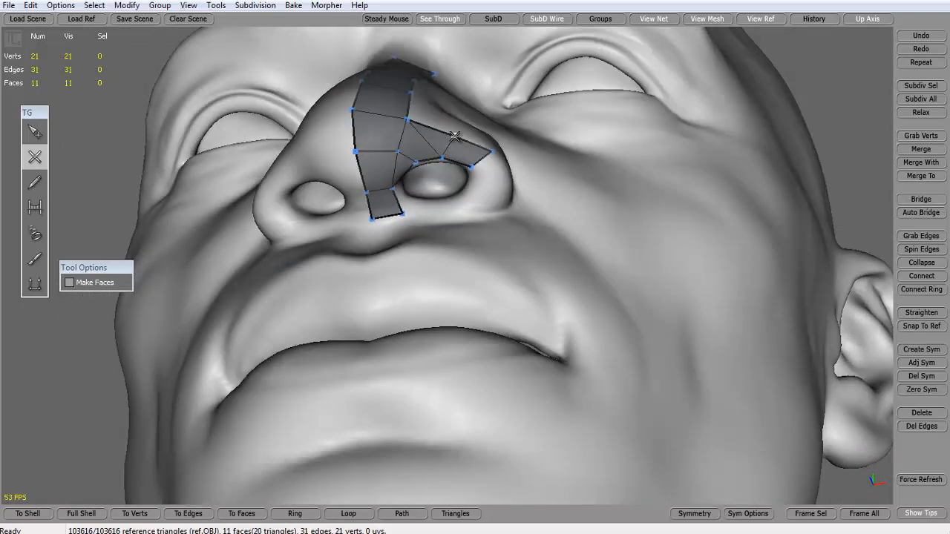
Step: Carry the loop around the nostril's outer corner and along its underside, connecting it to the strip between the nostrils
left_click(474, 185)
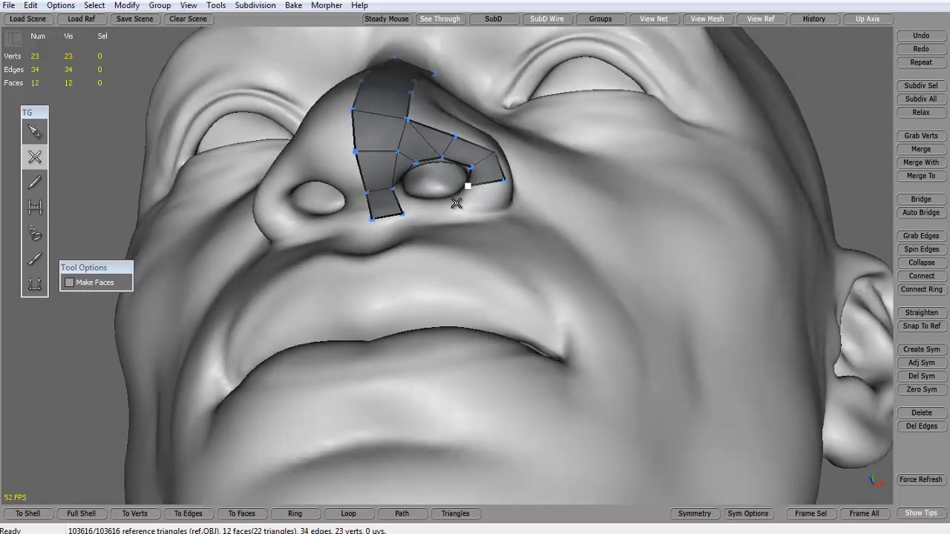
left_click(453, 200)
left_click(493, 210)
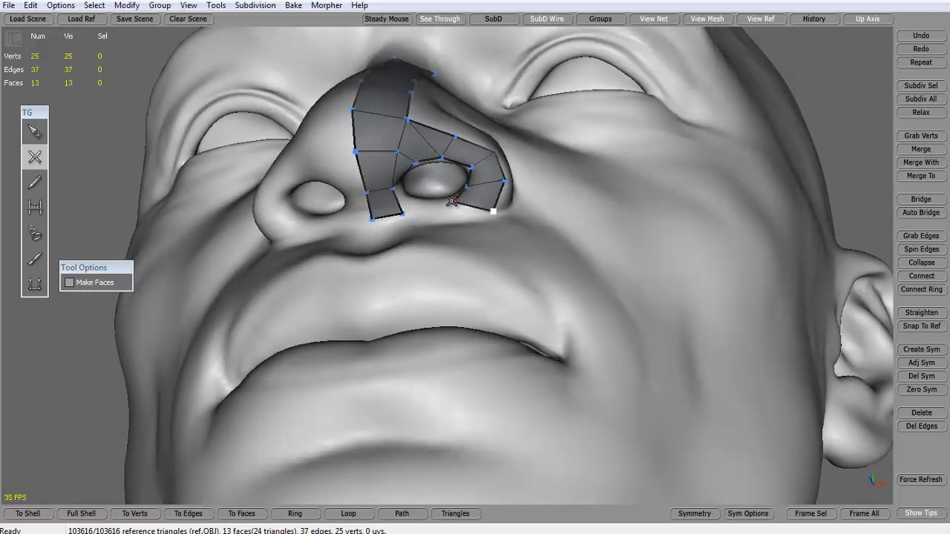
middle_click_drag(451, 200, 463, 264)
left_click(466, 365)
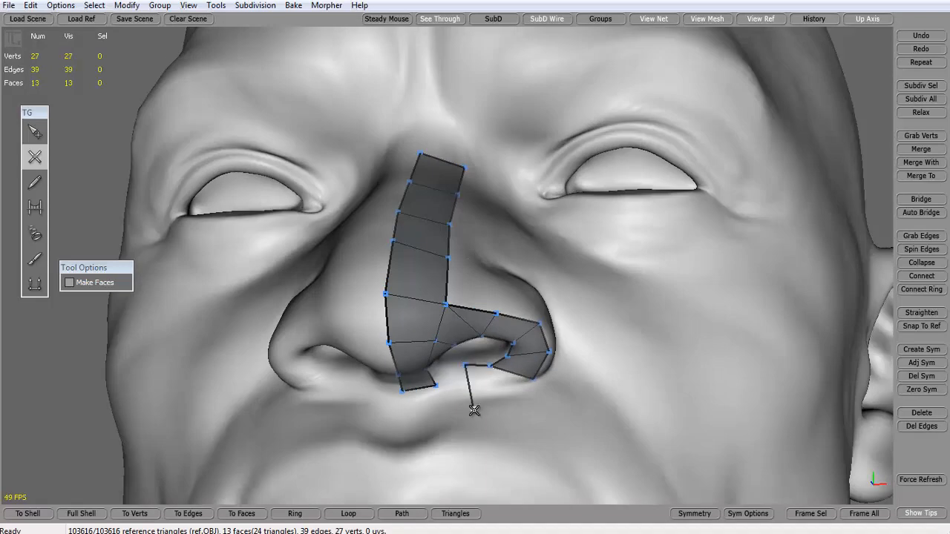
left_click(534, 380)
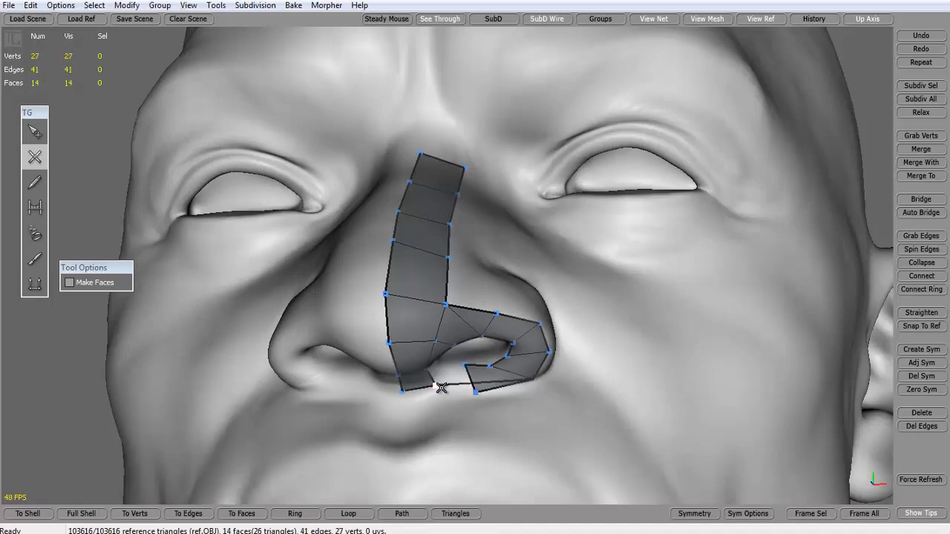
left_click(442, 388)
Step: Add two quads above the nostril loop, covering the nostril wing outward from the nose bridge strip
middle_click_drag(442, 389, 401, 209)
left_click(300, 280)
left_click(230, 260)
key("s")
left_click(36, 157)
middle_click_drag(424, 264, 413, 275)
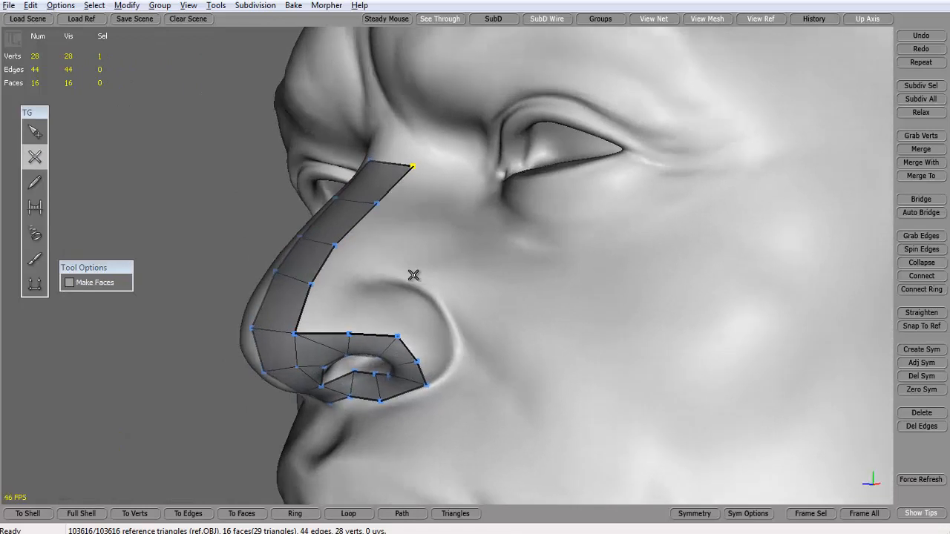
left_click(358, 283)
left_click(351, 334)
left_click_drag(359, 283, 353, 285)
left_click(399, 290)
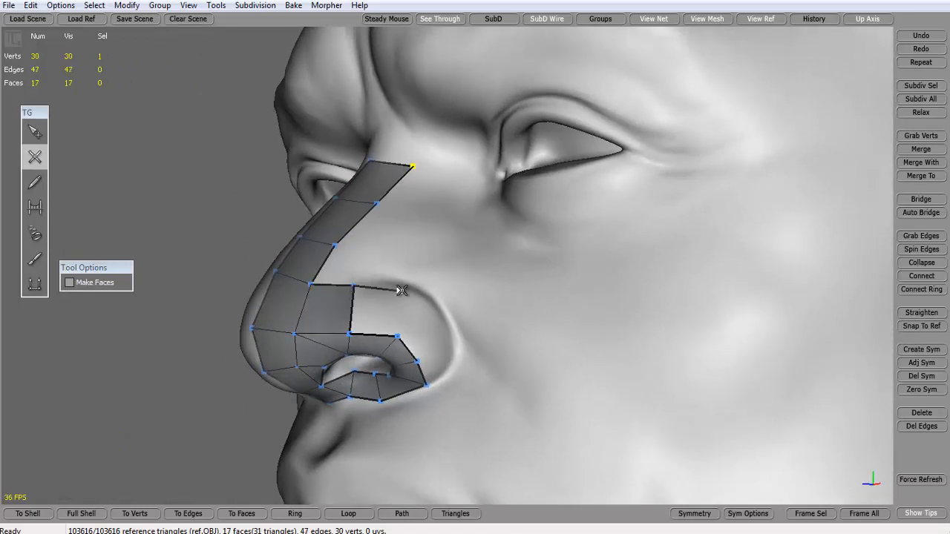
left_click_drag(398, 337, 400, 334)
left_click(402, 291)
Step: Wrap faces around the back of the nostril wing, down to the outer corner of the nostril loop
middle_click_drag(402, 291, 384, 321)
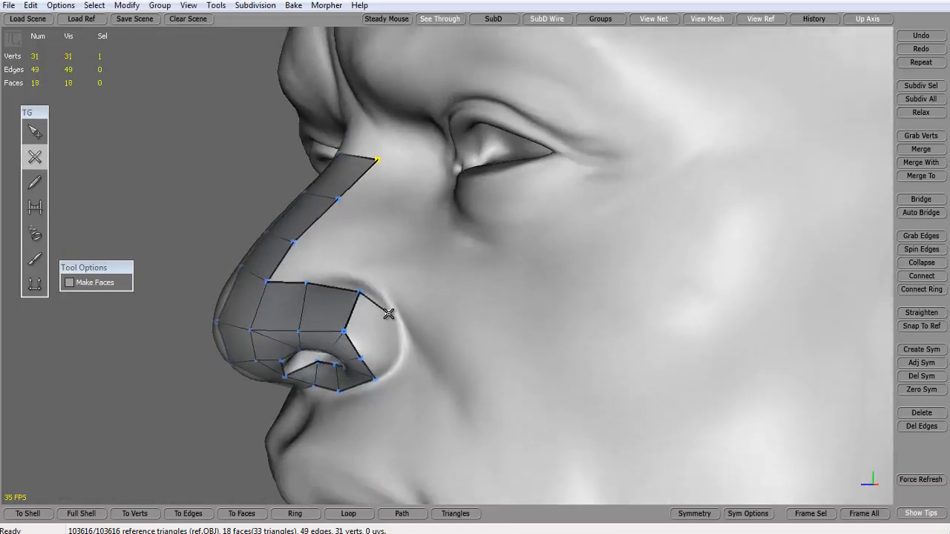
left_click(345, 332)
left_click(362, 355)
left_click(364, 360)
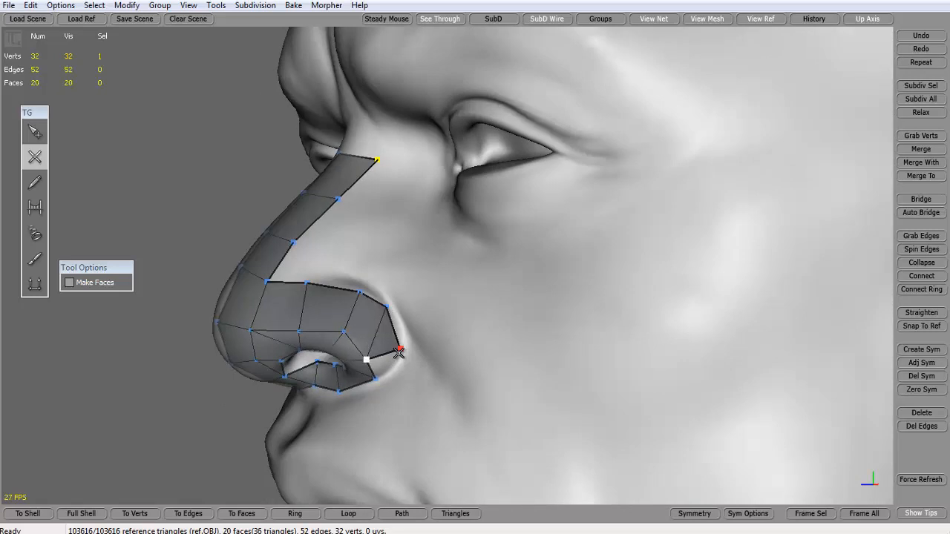
left_click(399, 352)
left_click(377, 377)
left_click_drag(346, 334, 293, 331)
Step: Build a further row of faces above the nostril wing, from the bridge strip along the crease toward the cheek
middle_click_drag(309, 283, 376, 323)
left_click(374, 322)
left_click(423, 339)
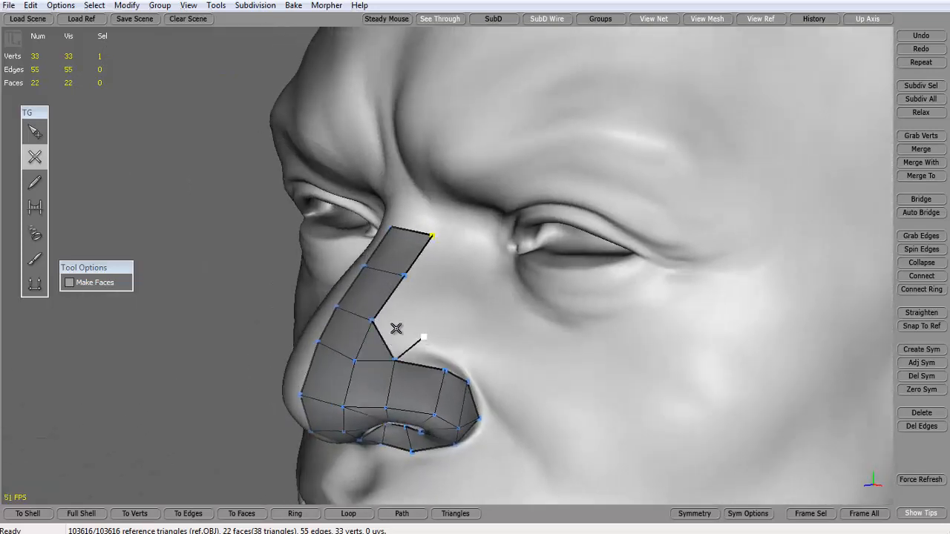
left_click(373, 321)
left_click(455, 349)
left_click(444, 367)
middle_click_drag(444, 367, 418, 265)
left_click(419, 266)
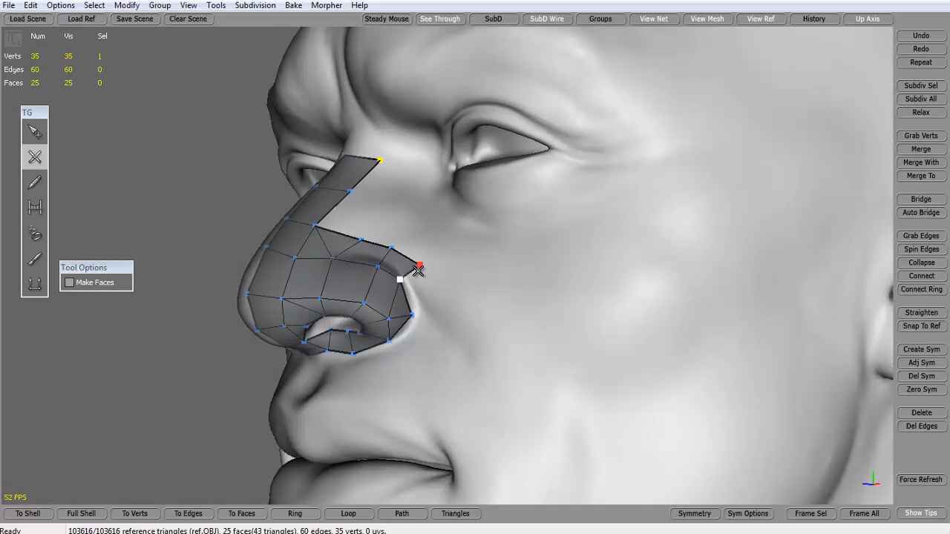
left_click(422, 309)
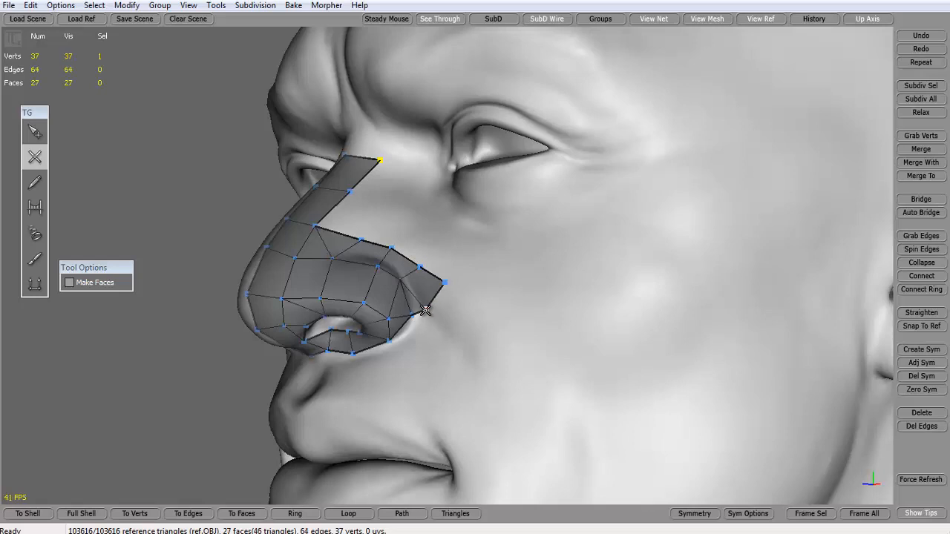
Step: Extend a strip of two quads from the nostril wing down along the nasolabial fold beside the mouth
left_click(504, 335)
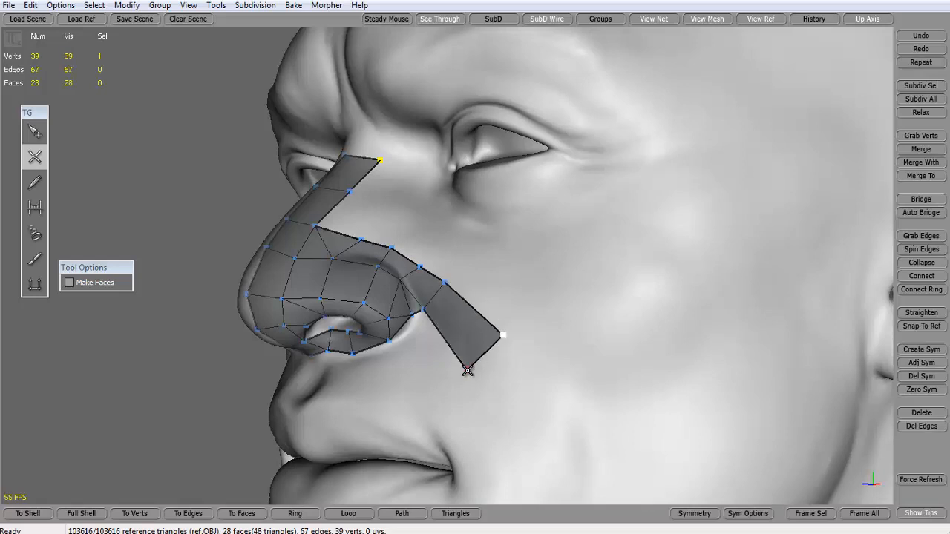
middle_click_drag(438, 374, 494, 363)
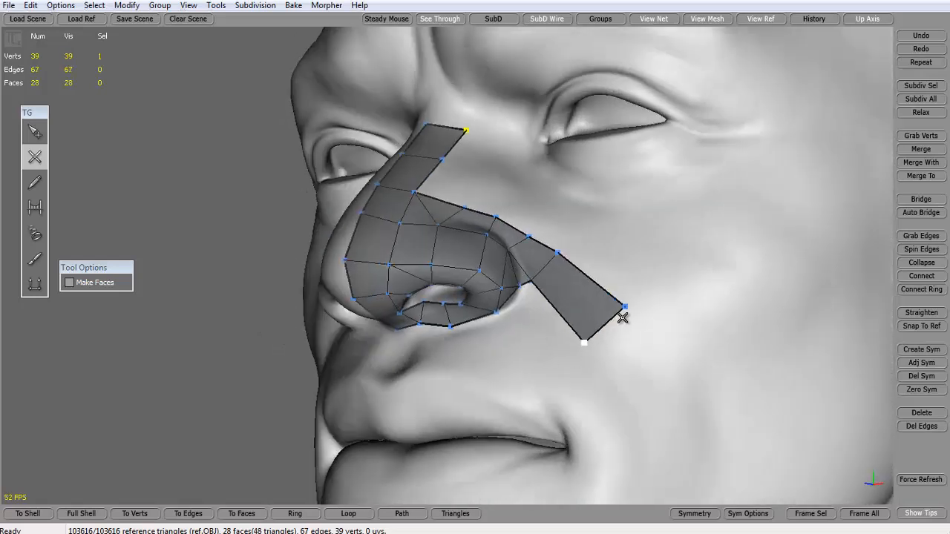
left_click(625, 406)
left_click(692, 354)
left_click(626, 308)
left_click_drag(692, 355, 677, 380)
scroll(612, 302, "down", 1)
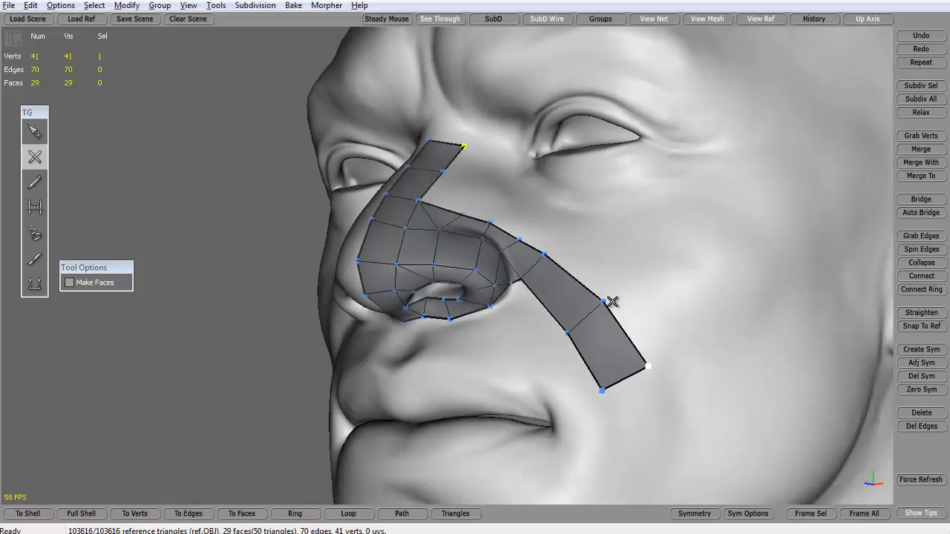
Step: Add three quads outward from the nasolabial strip, spreading across the cheek and up toward the cheekbone
scroll(613, 302, "down", 3)
middle_click_drag(613, 303, 628, 323)
left_click(627, 322)
left_click(613, 294)
left_click(569, 312)
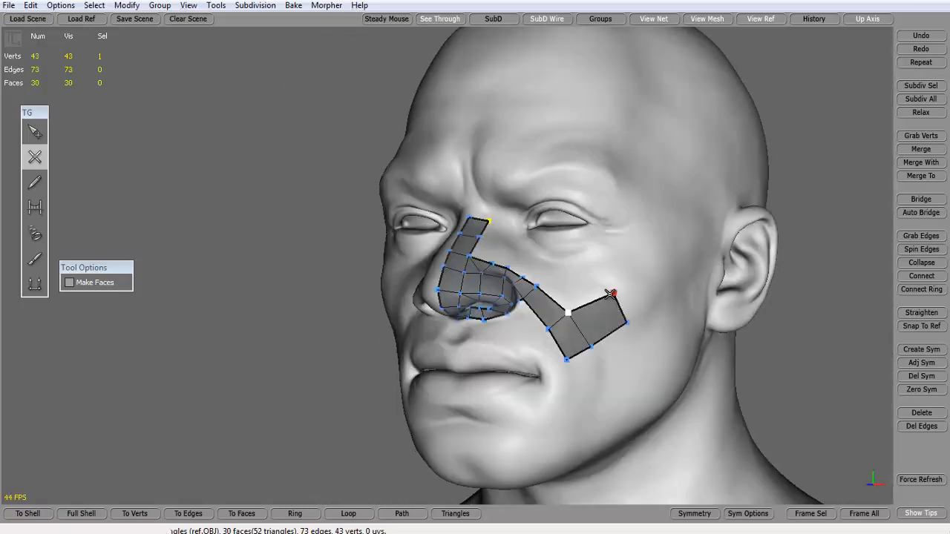
left_click(609, 294)
left_click(541, 283)
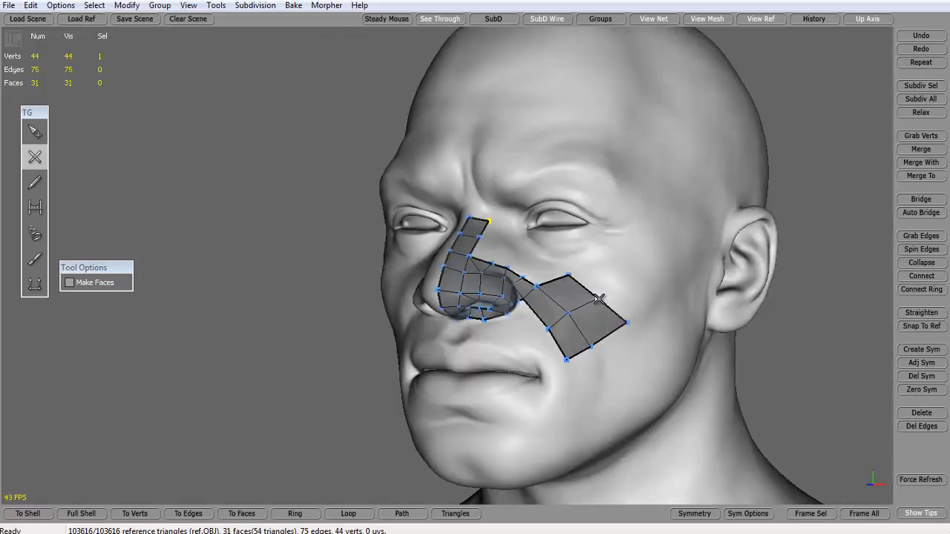
left_click_drag(599, 300, 603, 294)
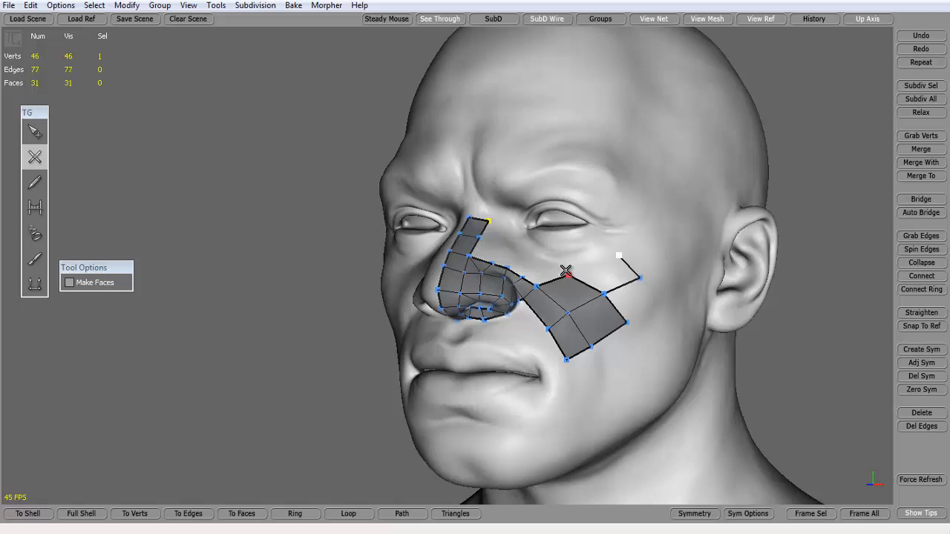
left_click(609, 260)
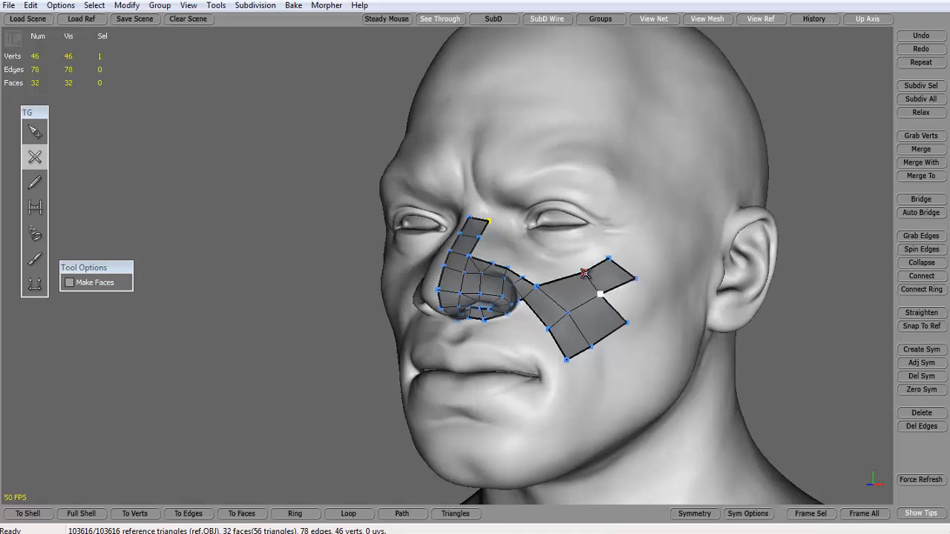
Step: Save the scene as a TopoGun scene file named face in the Scenes folder
left_click_drag(556, 273, 598, 282, "alt")
right_click_drag(599, 282, 646, 304, "alt")
middle_click_drag(645, 305, 588, 290, "alt")
right_click_drag(587, 290, 642, 327, "alt")
left_click_drag(643, 326, 571, 286, "alt")
right_click_drag(572, 286, 530, 268, "alt")
left_click(35, 132)
left_click(35, 158)
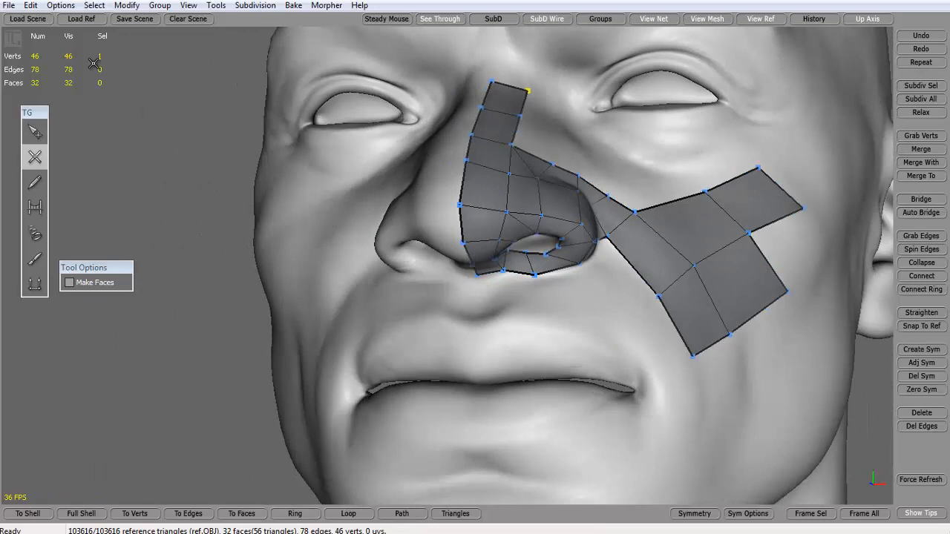
left_click(135, 18)
left_click(428, 211)
left_click(430, 245)
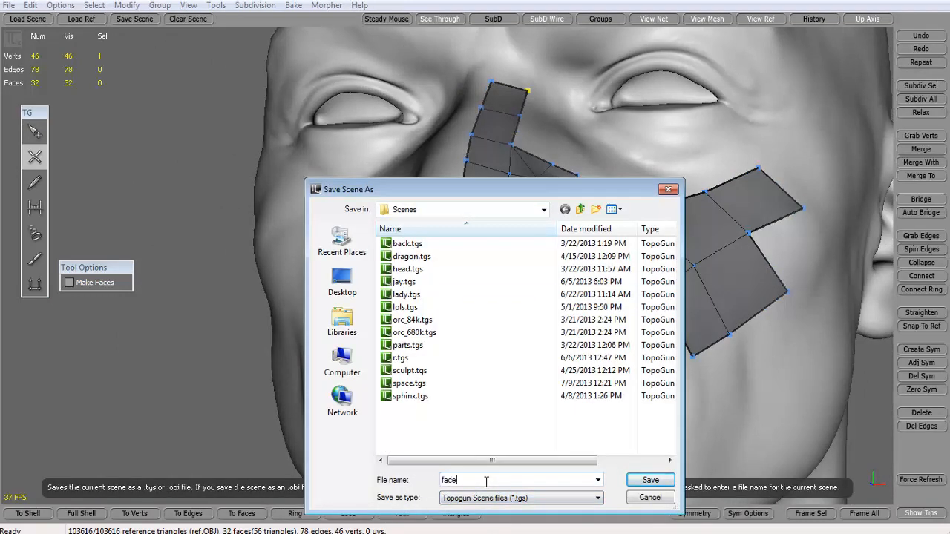
key("Return")
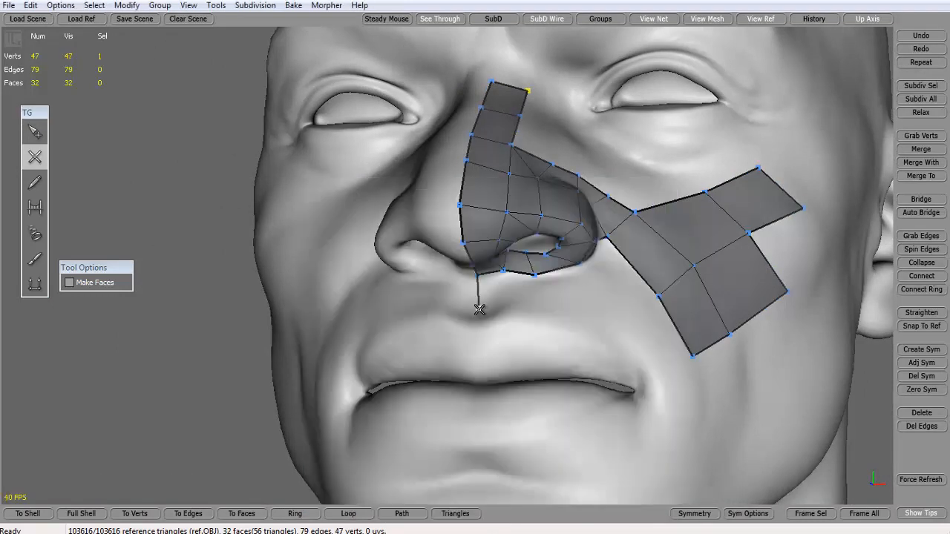
Step: Build a two-by-two block of quads from the base of the nose down the philtrum to the upper lip border
left_click(474, 321)
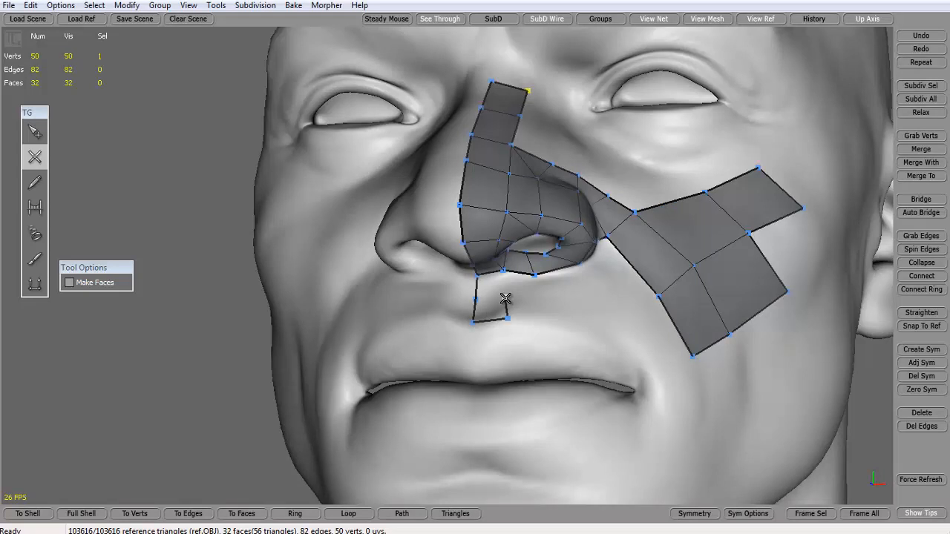
left_click(476, 299)
left_click(506, 296)
left_click(504, 272)
left_click(542, 298)
left_click(534, 274)
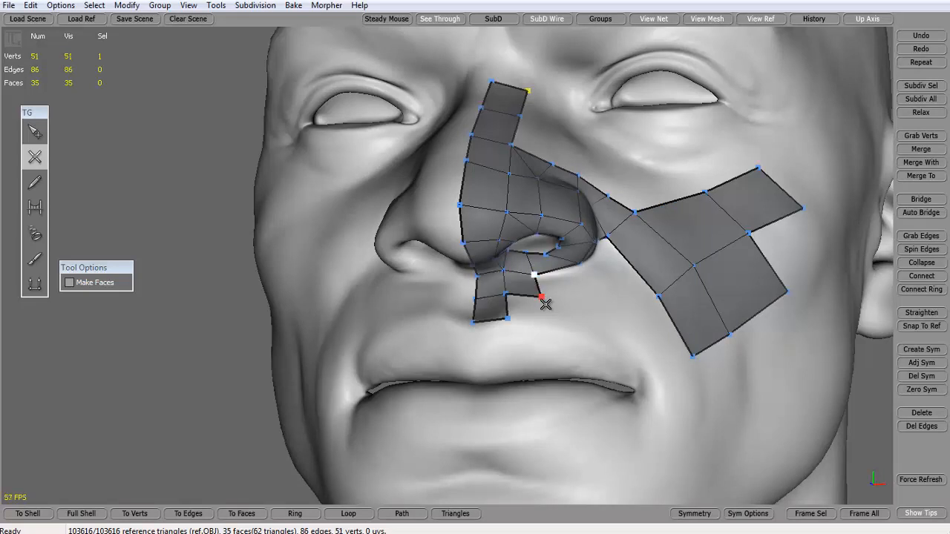
left_click(548, 323)
left_click(507, 318)
Step: Extend both philtrum rows outward with two quads below the outer half of the nostril
left_click(594, 342)
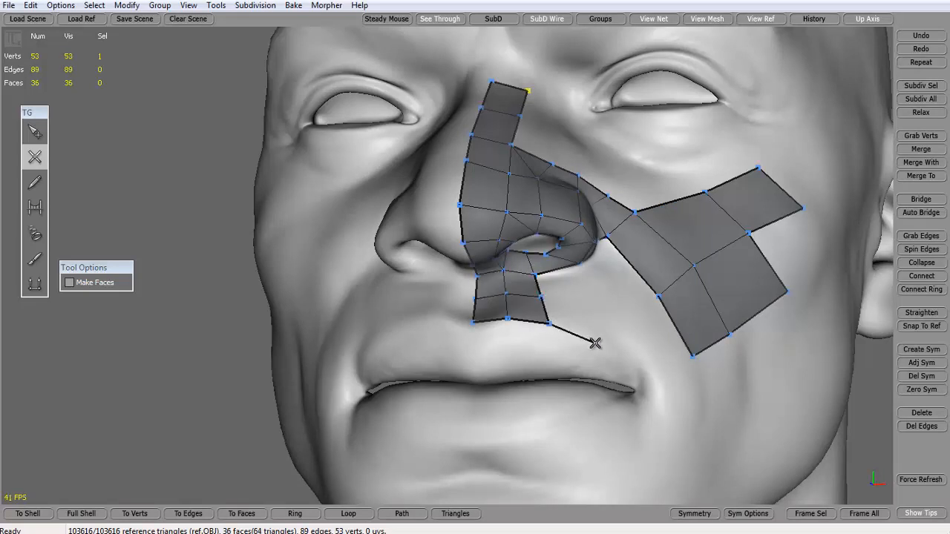
left_click(596, 312)
left_click(582, 265)
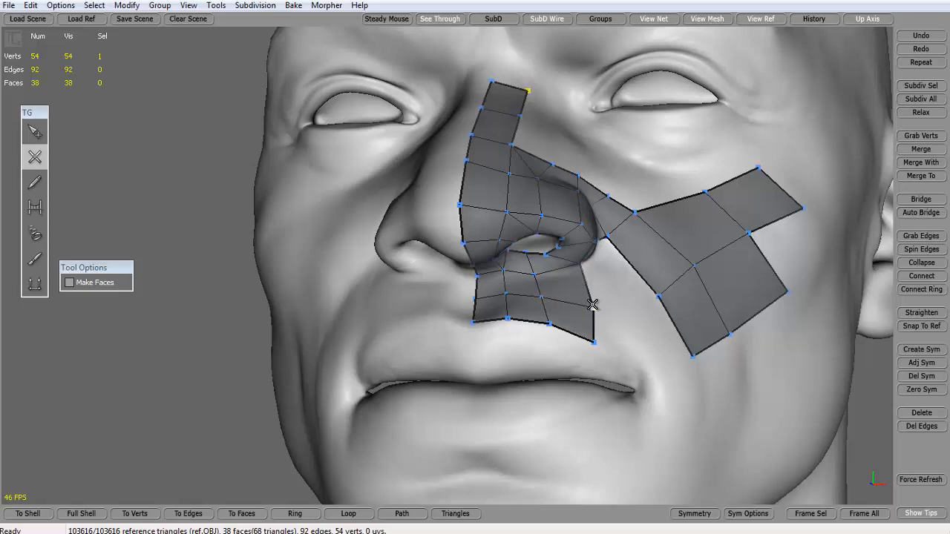
Step: Fill the gap between the nostril's outer corner and the nasolabial strip with faces joining both sides
middle_click_drag(594, 306, 534, 306)
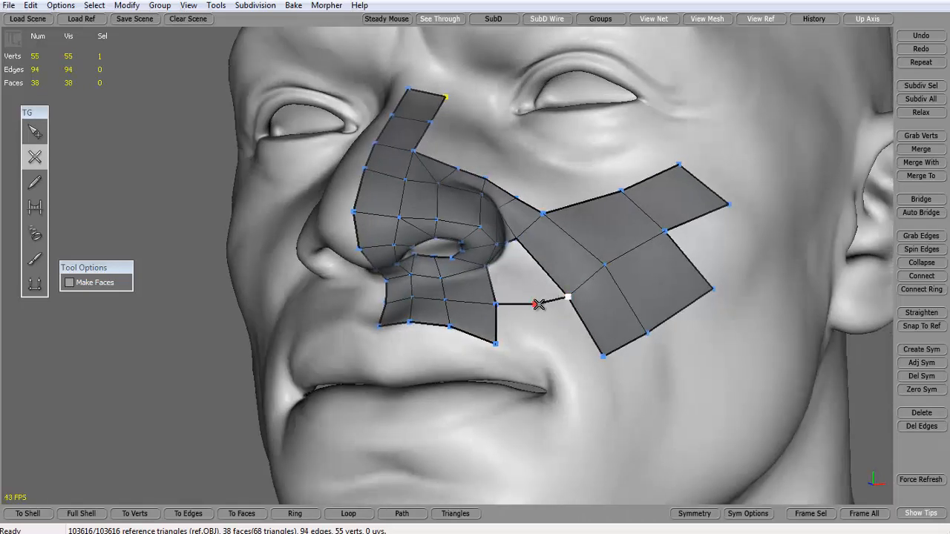
left_click(511, 267)
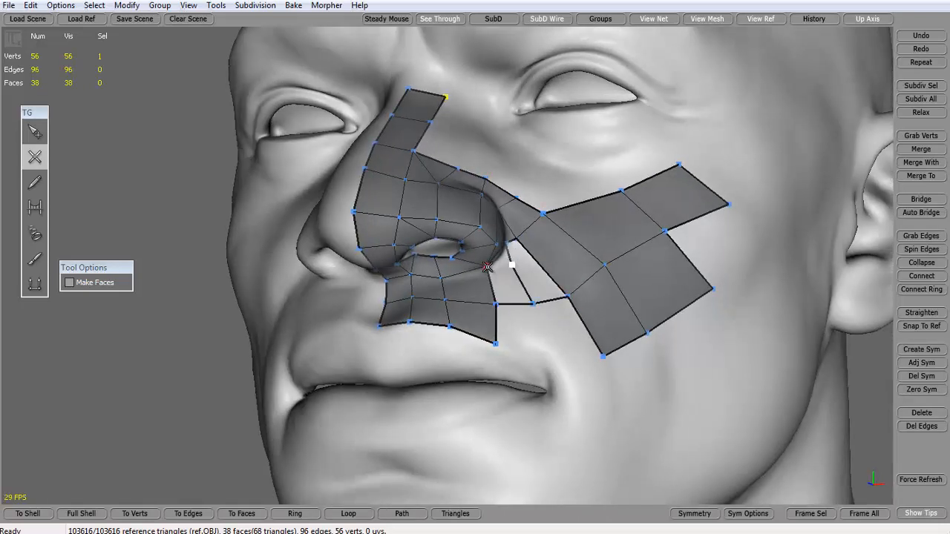
left_click(516, 242)
left_click(567, 295)
Step: Continue the row above the upper lip to the mouth corner and connect it to the bottom of the nasolabial strip
middle_click_drag(565, 294, 568, 256)
left_click(575, 318)
left_click(530, 293)
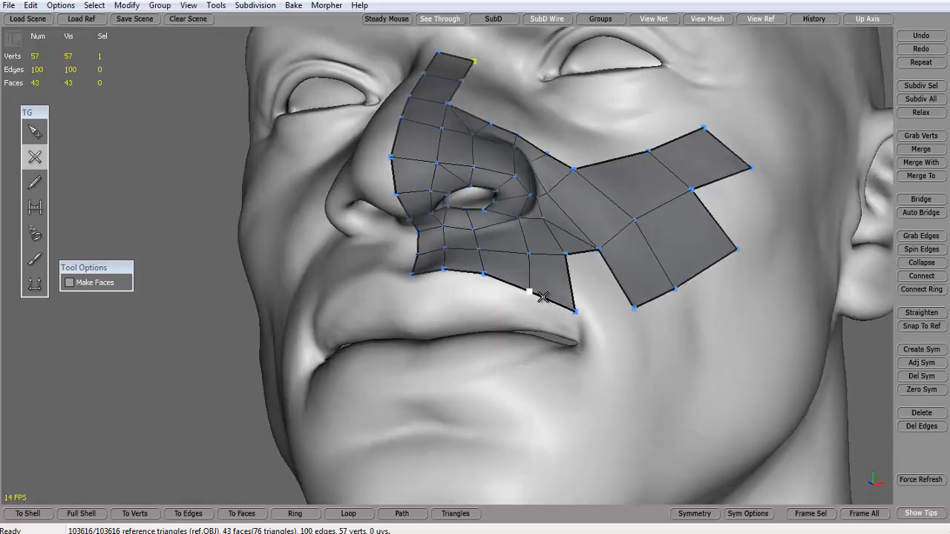
left_click(576, 314)
left_click(634, 310)
Step: Cover the upper lip with a row of three quads from the mouth corner inward to the philtrum's edge
middle_click_drag(583, 317, 551, 295)
middle_click_drag(619, 311, 593, 307)
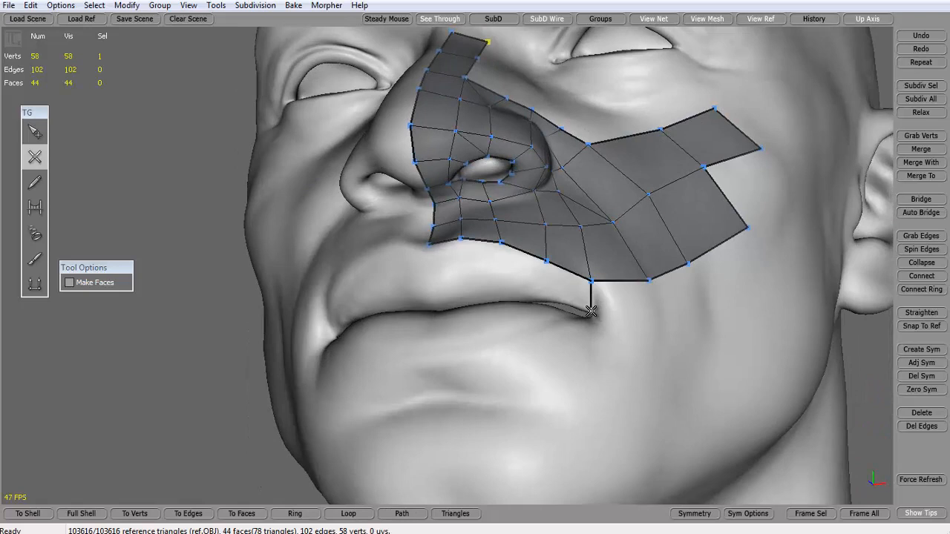
left_click(547, 263)
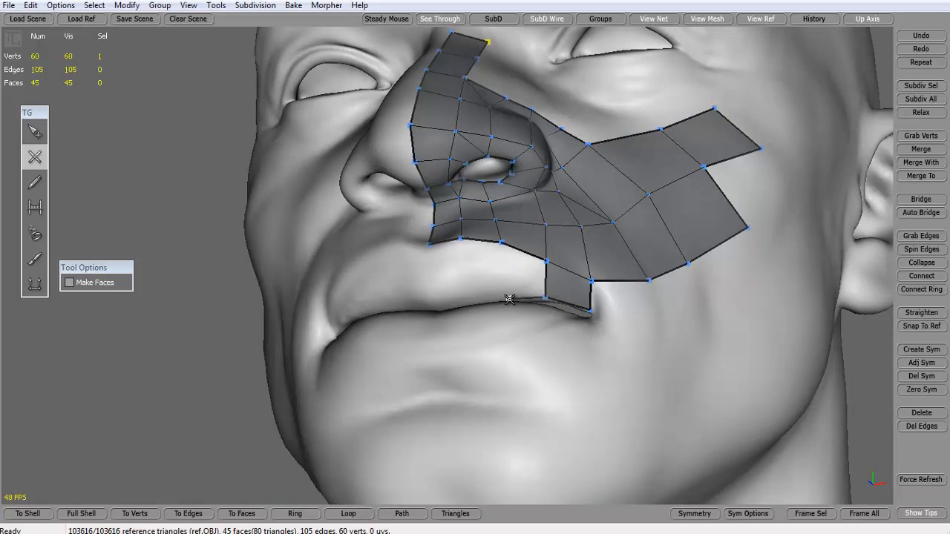
left_click(502, 245)
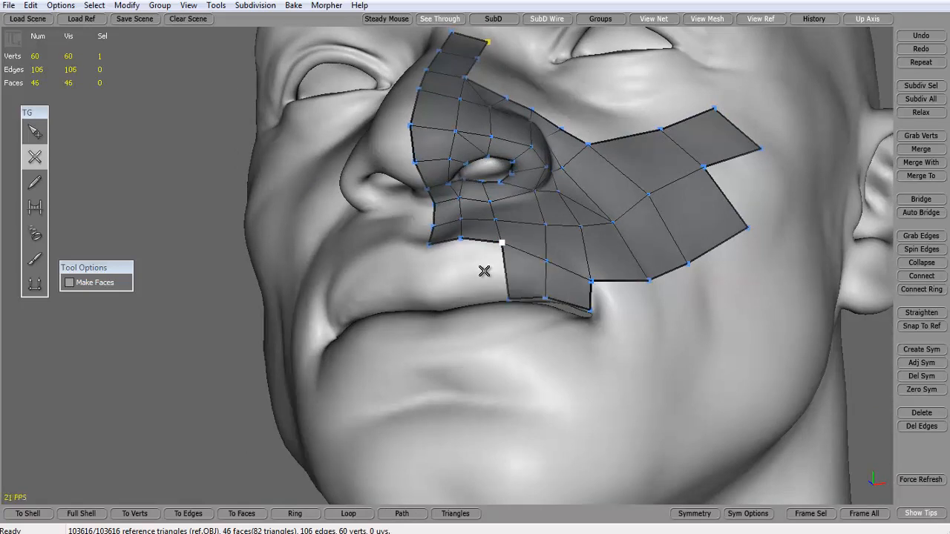
left_click(460, 242)
key("ctrl+z")
left_click(460, 241)
left_click_drag(444, 248, 493, 264, "alt")
Step: Split the upper lip row lengthwise from the face's centreline to the mouth corner, adding the upper quad at the centreline
left_click(563, 261)
left_click(568, 318)
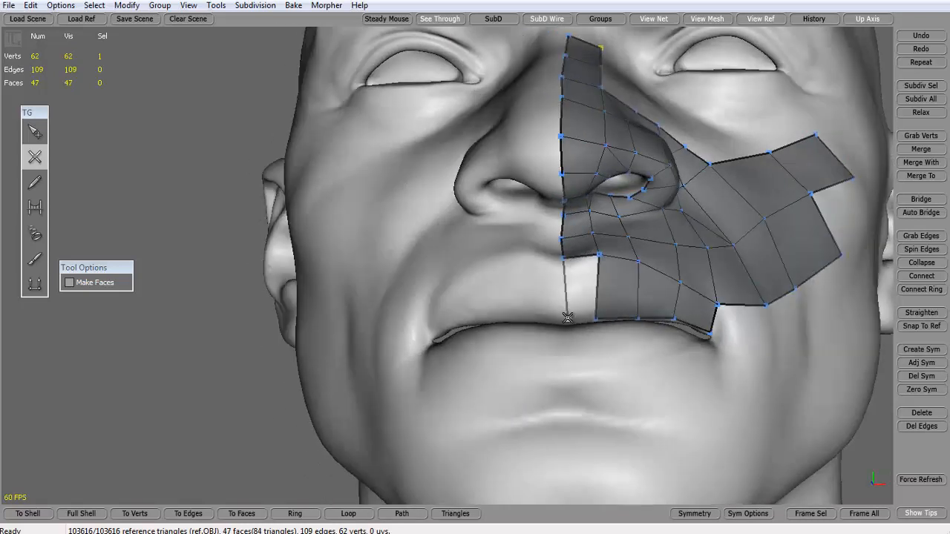
left_click(596, 291)
left_click(642, 294)
left_click(681, 303)
left_click(715, 320)
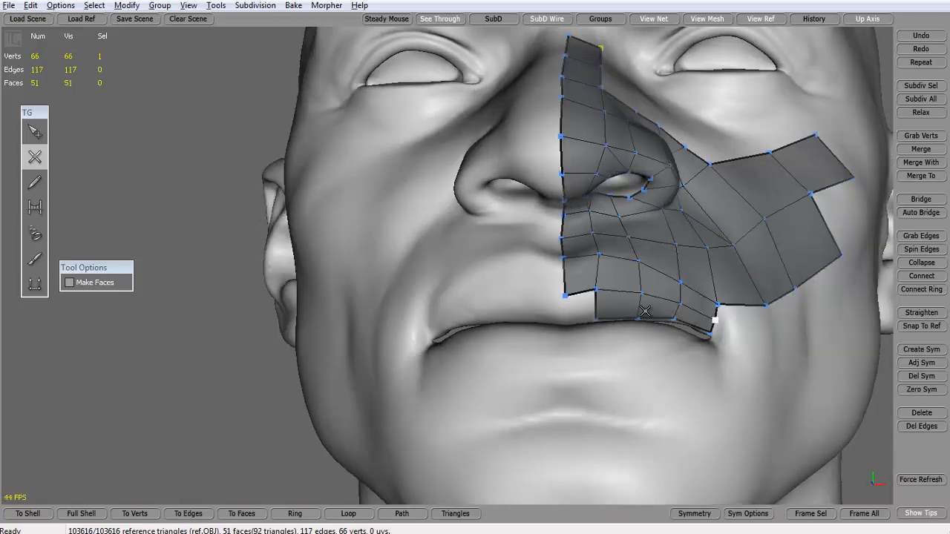
Step: Raise the centreline vertex on the upper lip slightly and close the remaining quad at the lip's central edge
left_click_drag(646, 311, 623, 309, "alt")
left_click(33, 133)
left_click(36, 159)
left_click_drag(491, 293, 501, 292, "alt")
left_click(508, 290)
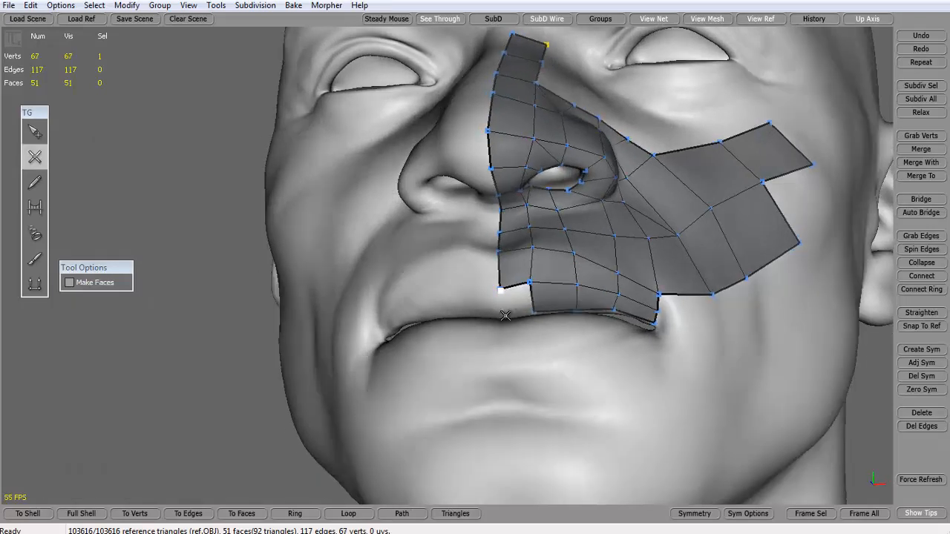
left_click(35, 133)
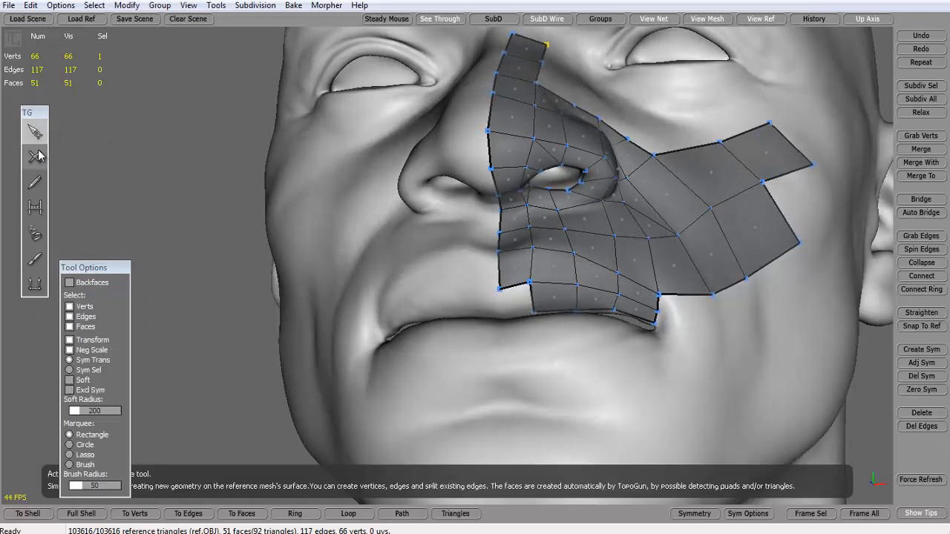
left_click(36, 156)
left_click_drag(500, 290, 499, 284)
left_click(35, 133)
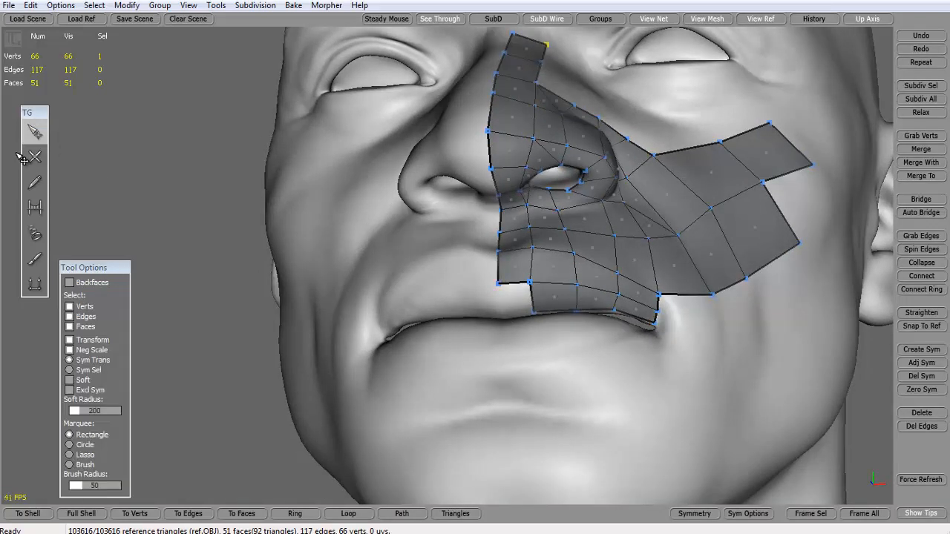
left_click(35, 156)
left_click(532, 312)
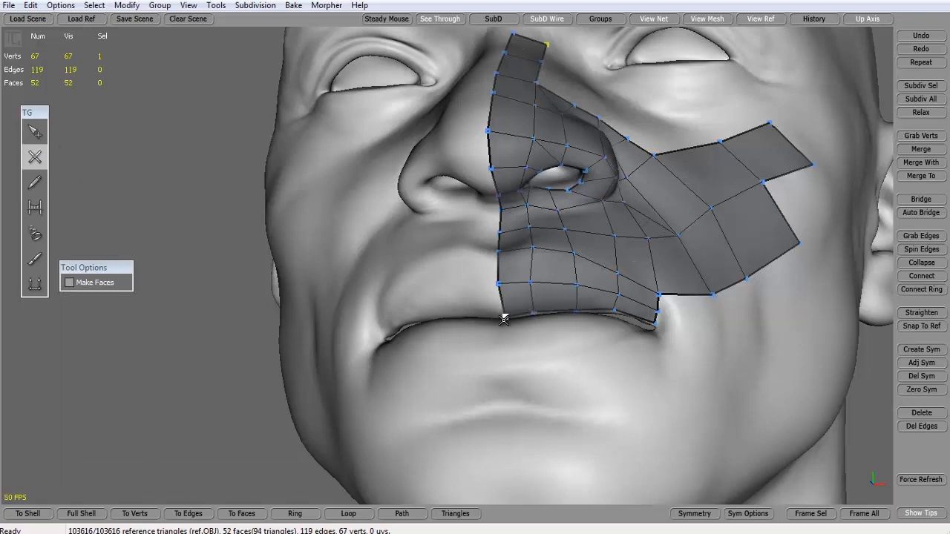
Step: Examine the face layout around the nose, cheek and upper lip from several angles and distances
right_click_drag(580, 314, 541, 312, "alt")
left_click_drag(541, 313, 377, 277, "alt")
right_click_drag(378, 276, 292, 230, "alt")
left_click_drag(292, 230, 460, 236, "alt")
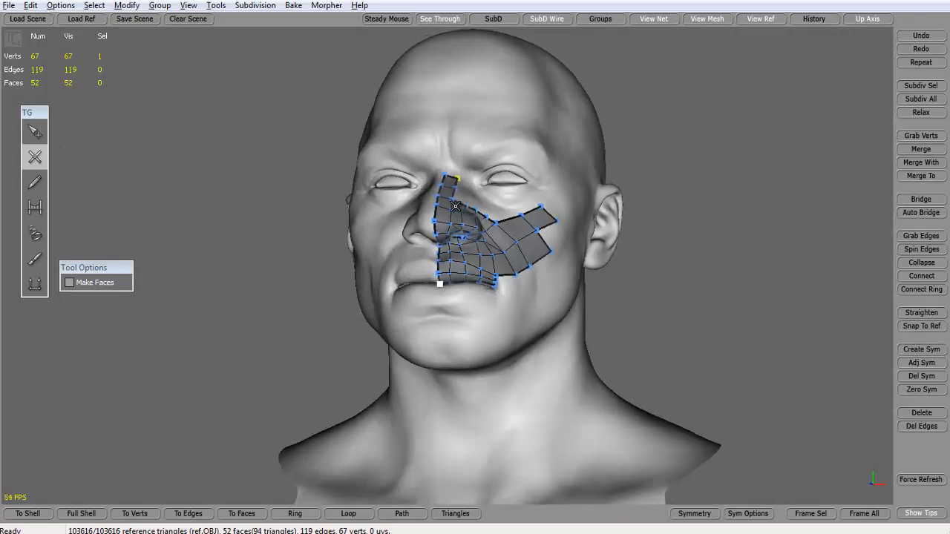
right_click_drag(460, 236, 549, 245, "alt")
left_click_drag(520, 245, 460, 242, "alt")
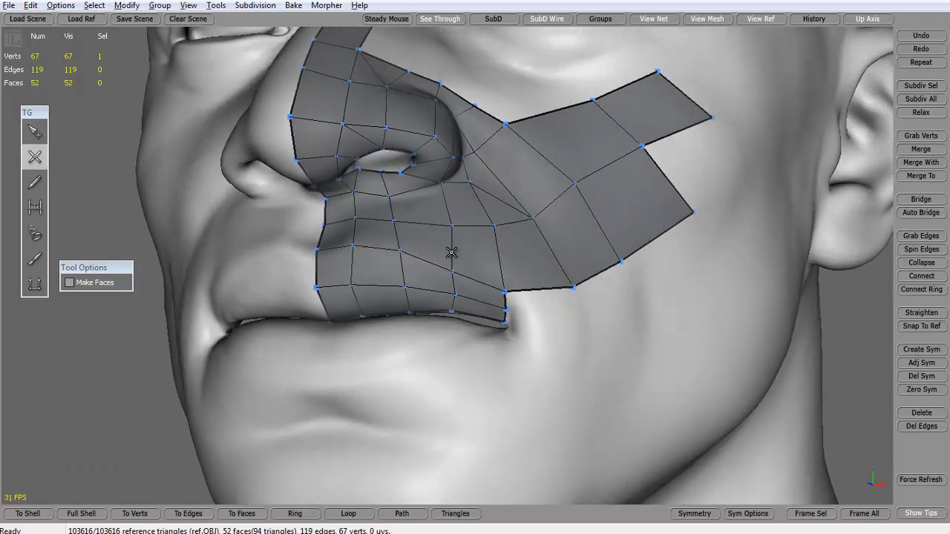
right_click_drag(460, 241, 438, 239, "alt")
left_click_drag(438, 239, 349, 239, "alt")
right_click_drag(349, 239, 308, 238, "alt")
Step: Build a narrow row of faces along the lower lip's upper edge, from the centreline toward the mouth corner
left_click(414, 317)
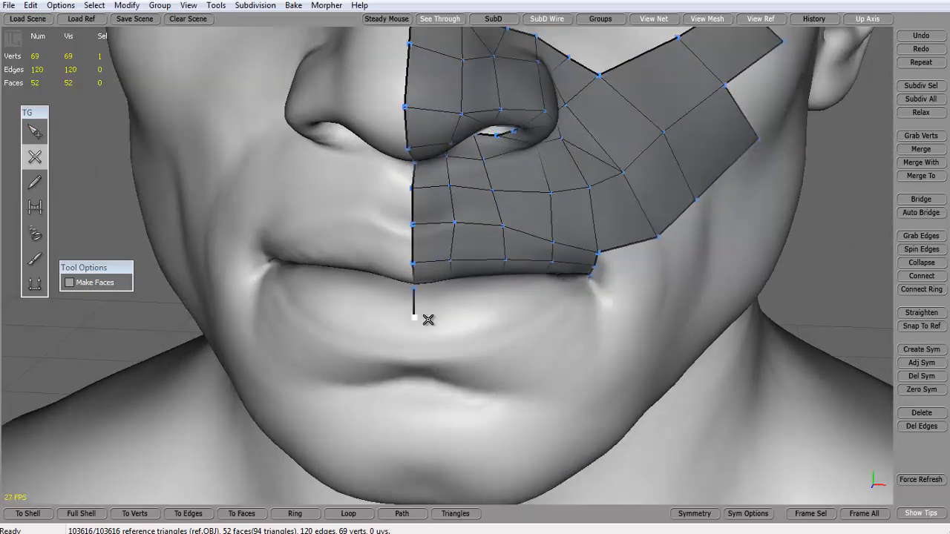
left_click(455, 315)
left_click(454, 286)
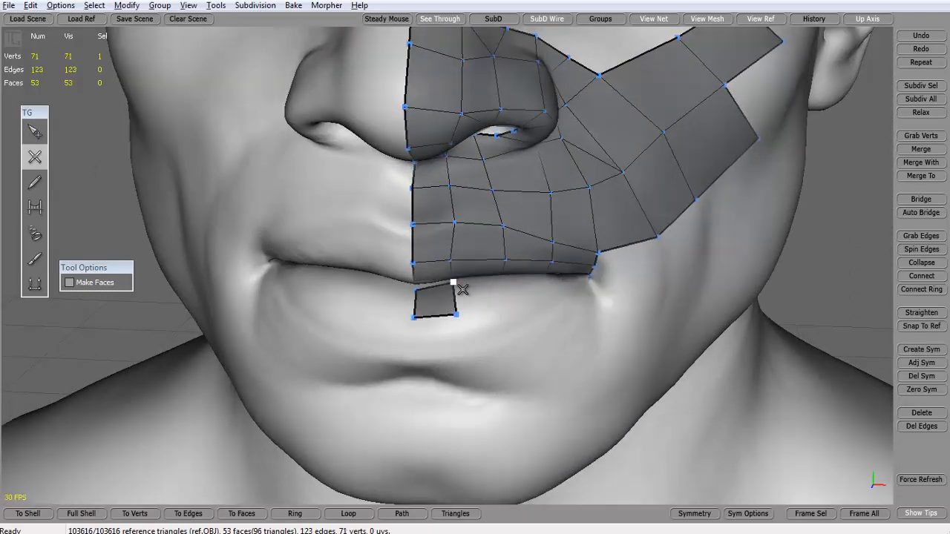
middle_click_drag(456, 280, 444, 228, "alt")
left_click(444, 249)
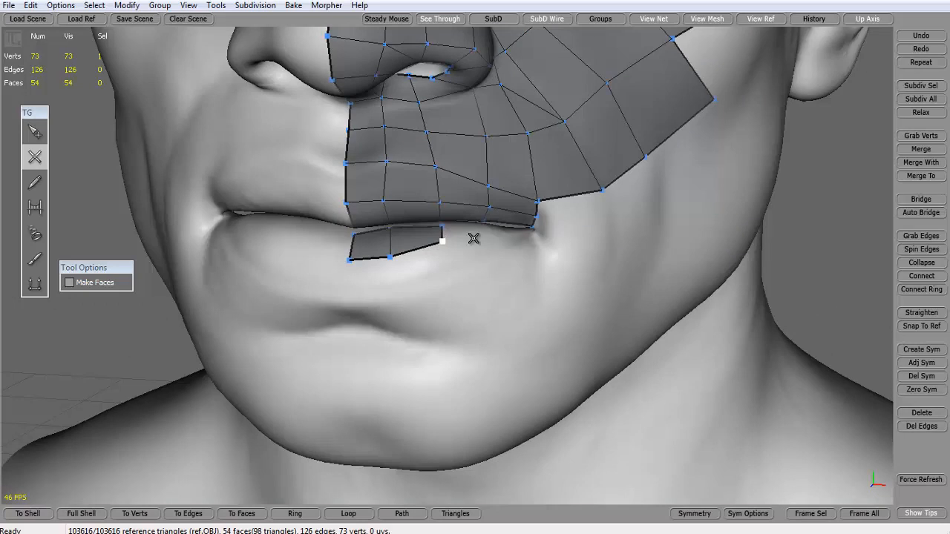
left_click(475, 232)
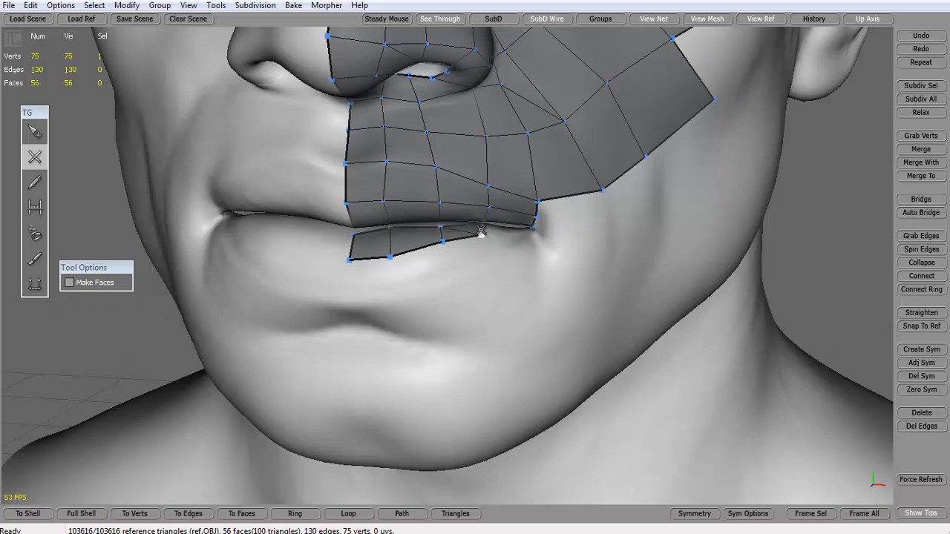
left_click(441, 226)
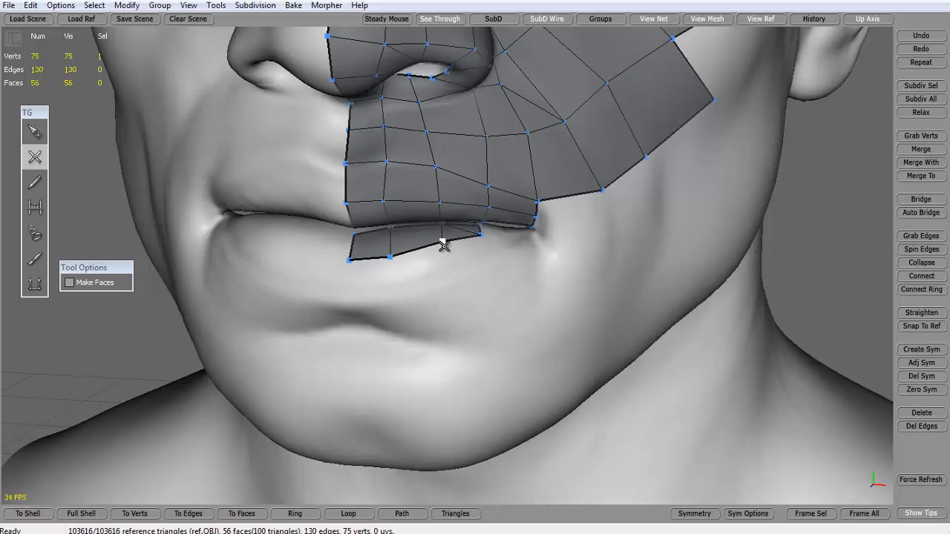
Step: Add a second row of quads beneath the lower lip's first row, from the face's centreline toward the mouth corner
left_click(453, 274)
left_click(399, 295)
left_click(390, 258)
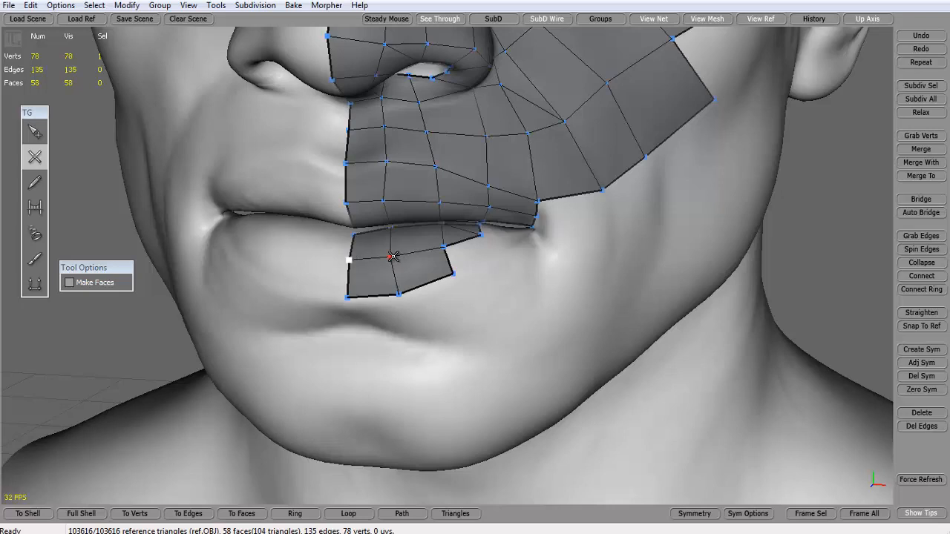
left_click(443, 245)
left_click(442, 246)
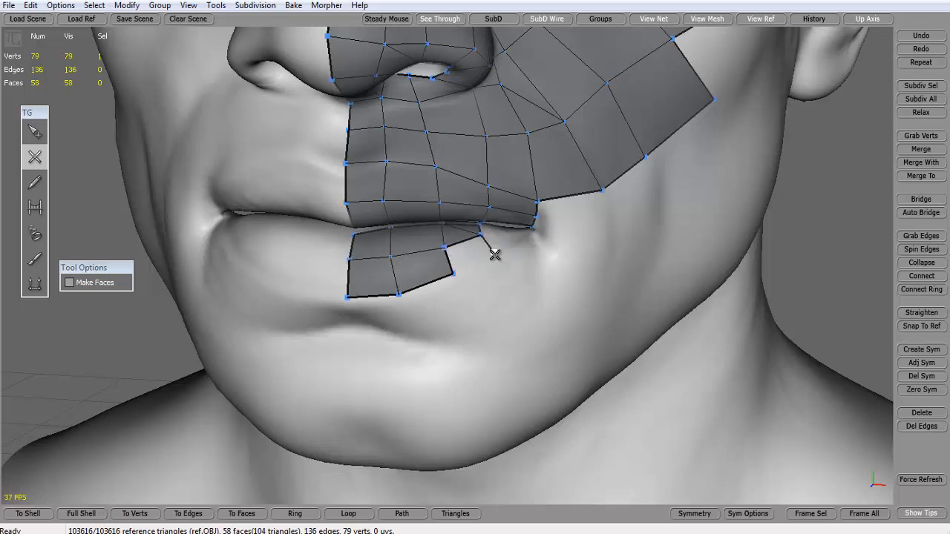
left_click(454, 273)
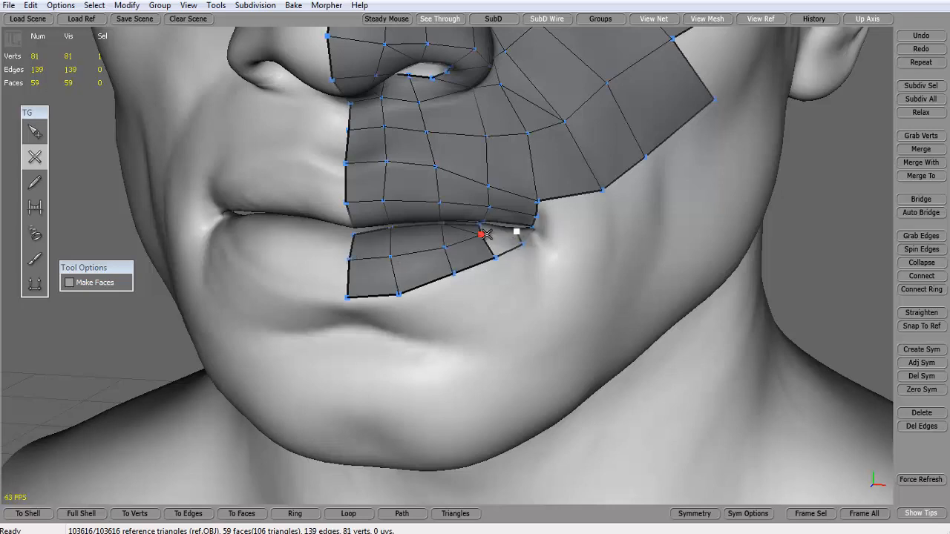
Step: Close the lower lip's remaining quad beside the mouth corner by linking its upper edge vertices
left_click(481, 234)
key("q")
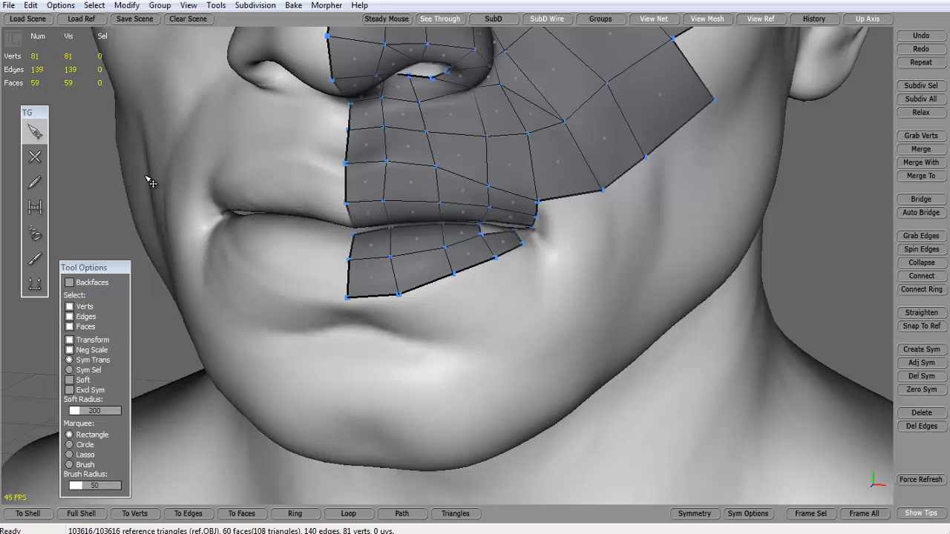
left_click(41, 156)
scroll(403, 227, "up", 5)
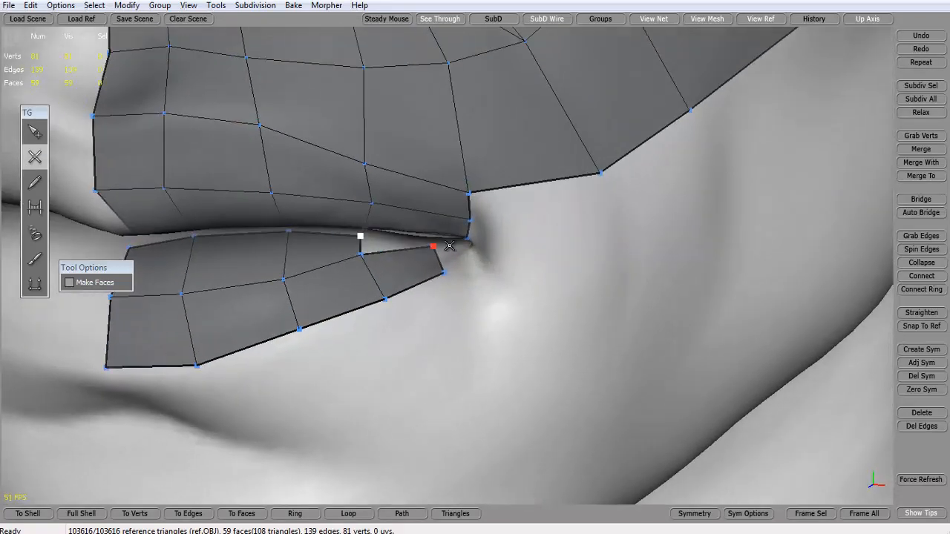
left_click(435, 248)
scroll(466, 178, "down", 5)
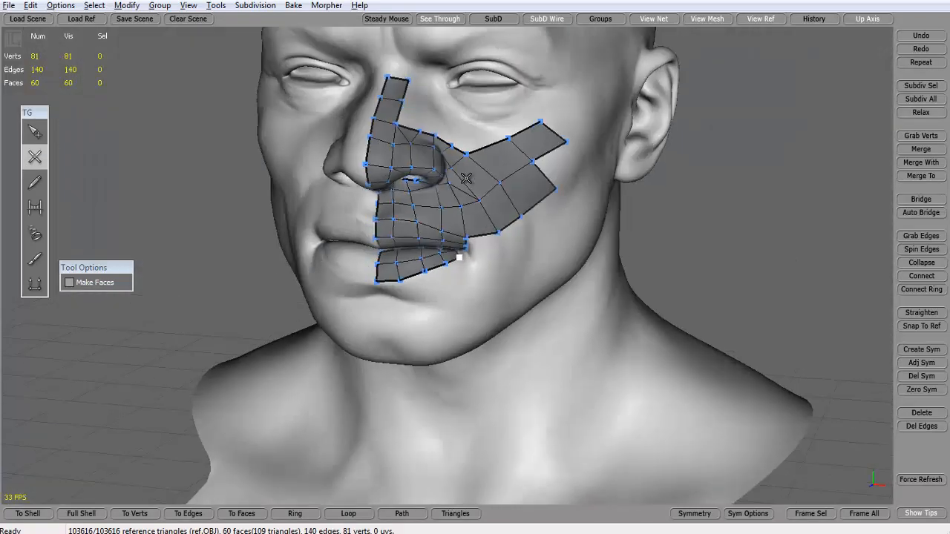
Step: Extend the lower lip row with one more small quad reaching the mouth corner
left_click_drag(466, 178, 439, 163, "alt")
right_click_drag(438, 163, 499, 185, "alt")
middle_click_drag(498, 184, 512, 229, "alt")
right_click_drag(511, 229, 522, 237, "alt")
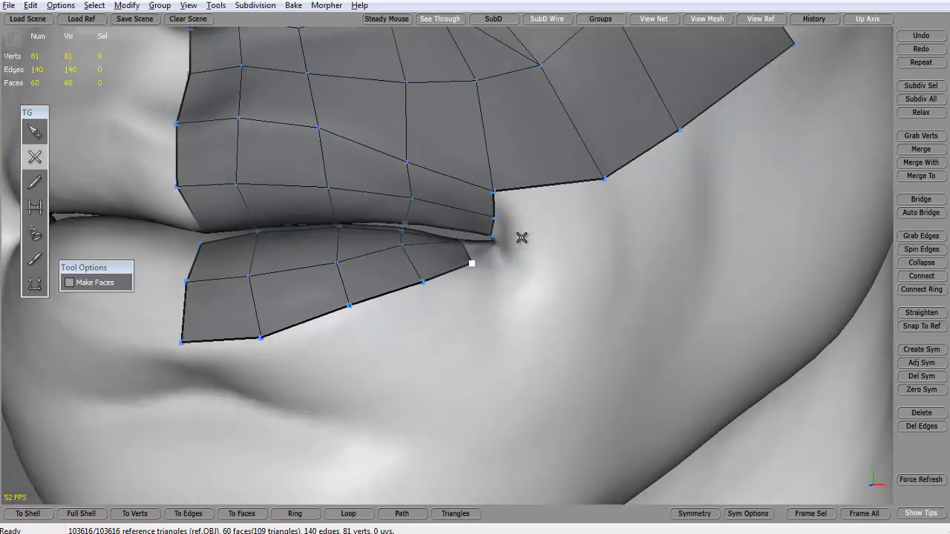
middle_click_drag(469, 246, 566, 231, "alt")
left_click(554, 249)
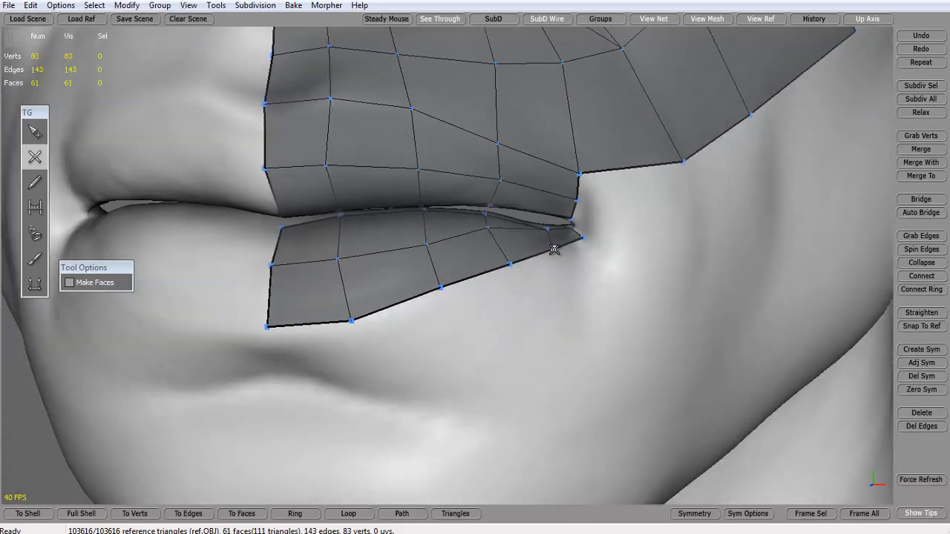
Step: Wrap small quads around the mouth corner to join the lower lip row to the upper lip
right_click_drag(586, 239, 778, 189, "alt")
middle_click_drag(777, 190, 607, 174, "alt")
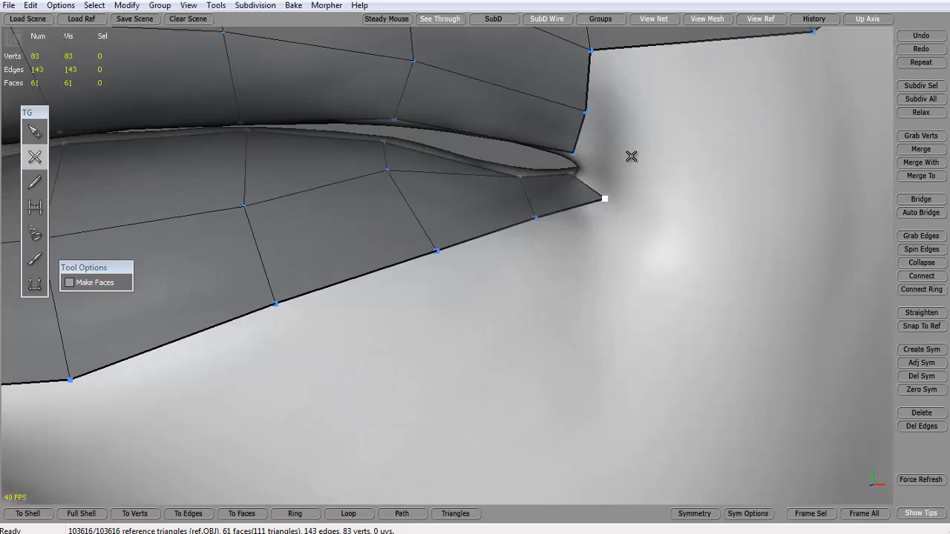
left_click(622, 148)
left_click(573, 155)
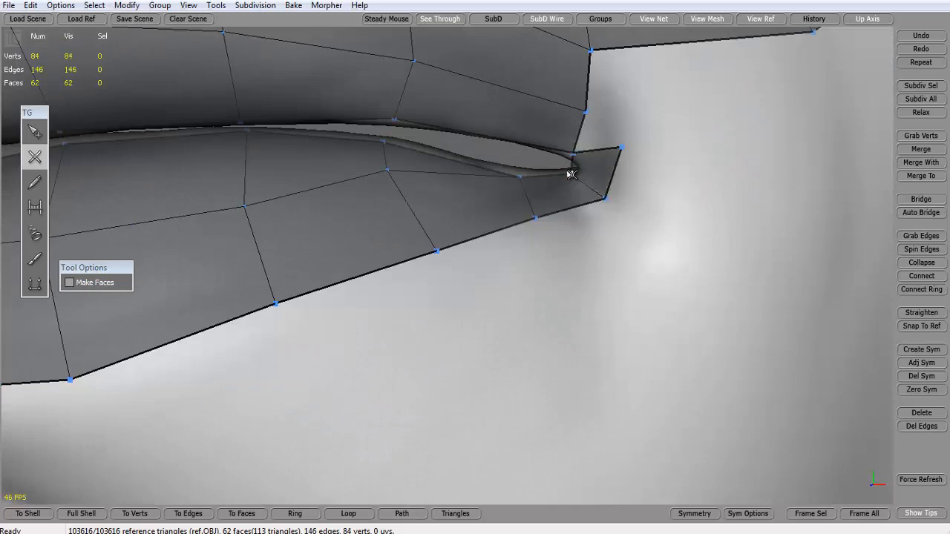
left_click(620, 146)
scroll(617, 144, "down", 3)
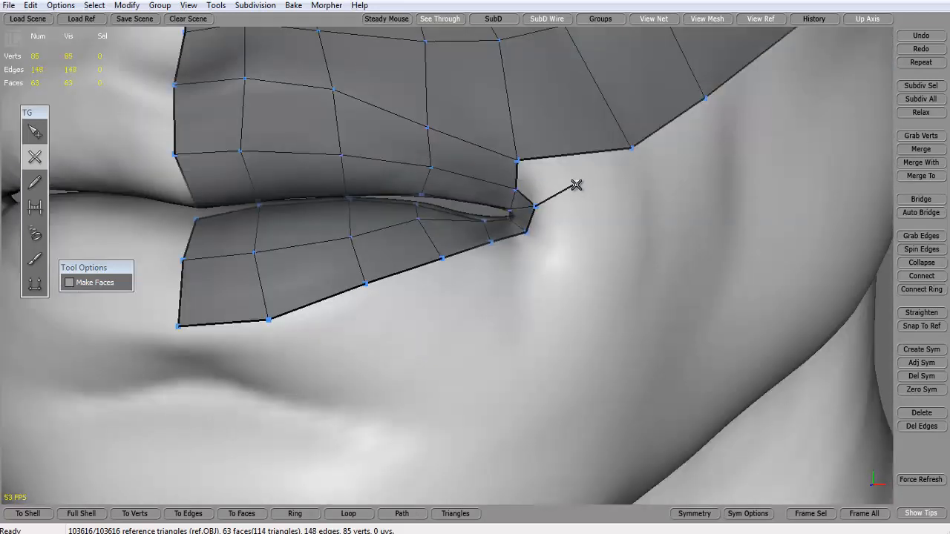
Step: Raise the upper lip's outer vertex slightly and build an outer ring of quads around and below the mouth corner
left_click_drag(518, 161, 524, 147)
left_click_drag(575, 186, 571, 189)
left_click(567, 258)
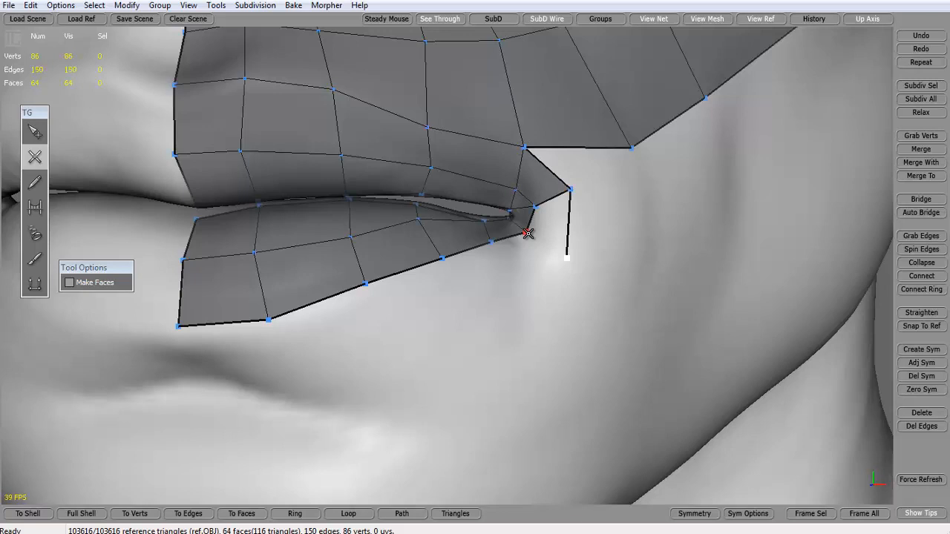
left_click(528, 234)
left_click(512, 311)
left_click(493, 243)
left_click(512, 312)
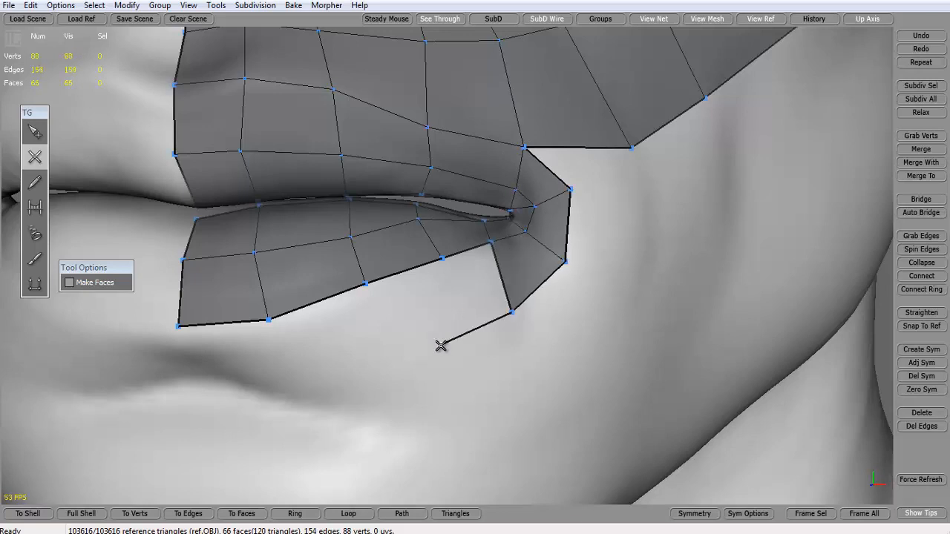
Step: Extend the outer ring beneath the lower lip with two more quads and adjust their lower vertices
left_click(443, 261)
left_click_drag(448, 345, 464, 361)
left_click_drag(523, 318, 539, 326)
scroll(507, 270, "down", 4)
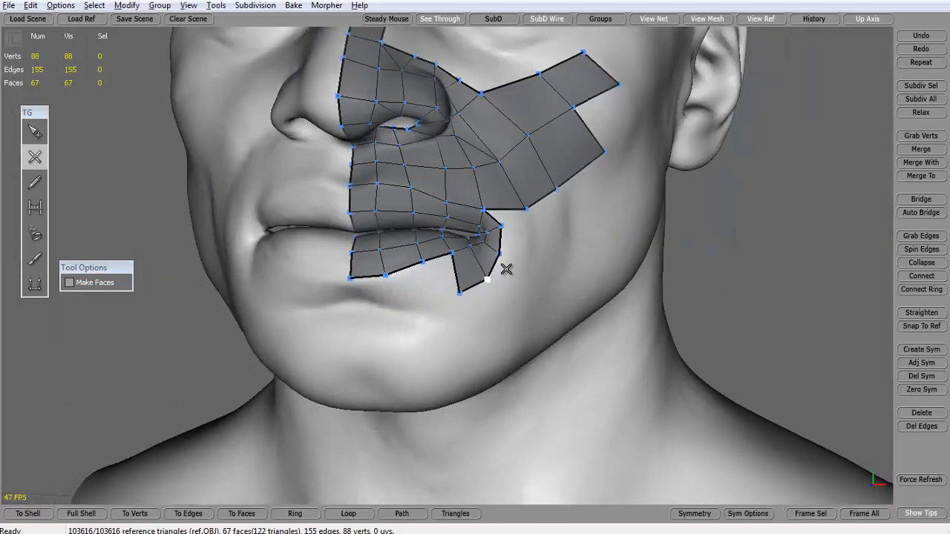
scroll(507, 269, "up", 3)
left_click(474, 299)
left_click(425, 324)
left_click(422, 254)
left_click_drag(425, 324, 429, 320)
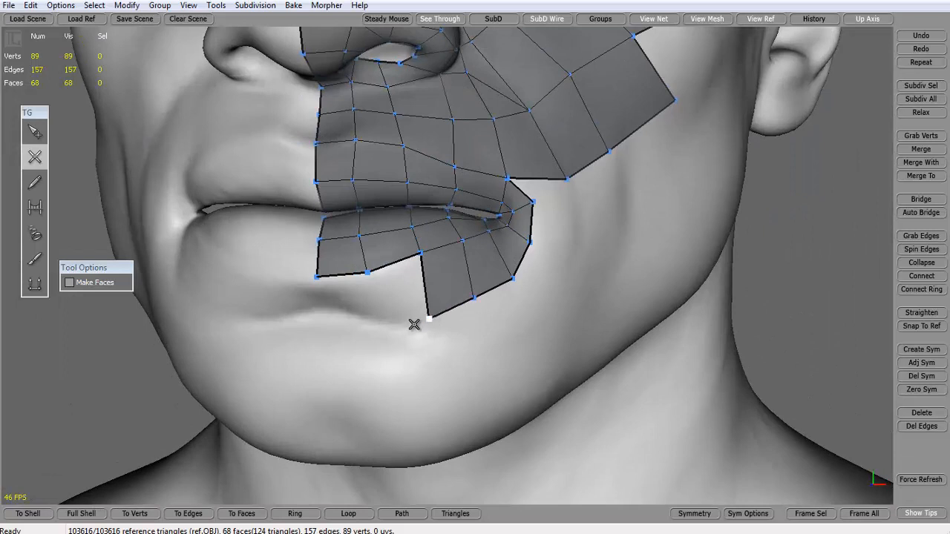
Step: Complete the ring below the lower lip with two quads ending at the face's centreline
left_click(365, 310)
left_click(368, 274)
left_click(324, 309)
left_click(317, 277)
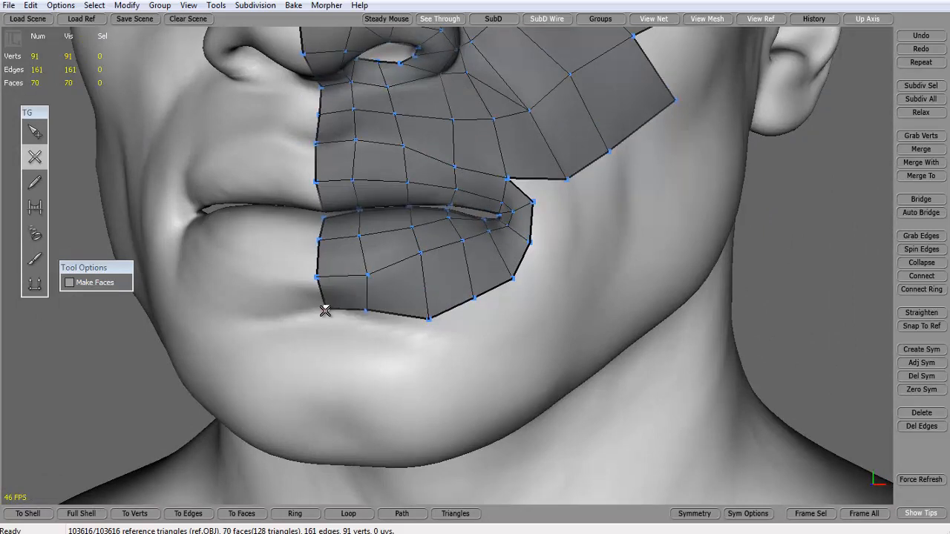
Step: Start a row of quads across the chin, working outward from the centreline beneath the lower lip ring
scroll(458, 291, "down", 5)
left_click_drag(458, 291, 418, 153, "alt")
right_click_drag(418, 153, 545, 202, "alt")
middle_click_drag(545, 201, 547, 180, "alt")
left_click(388, 290)
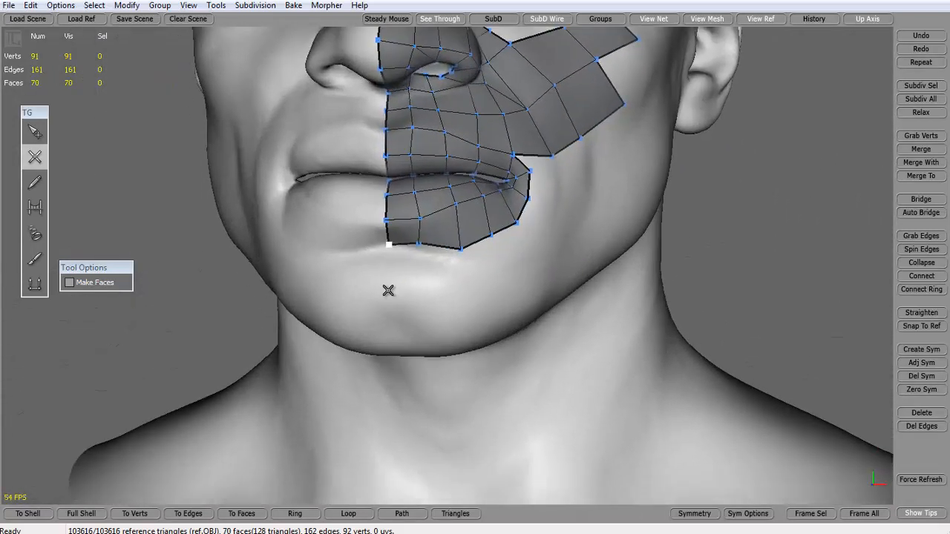
left_click(435, 283)
left_click(461, 249)
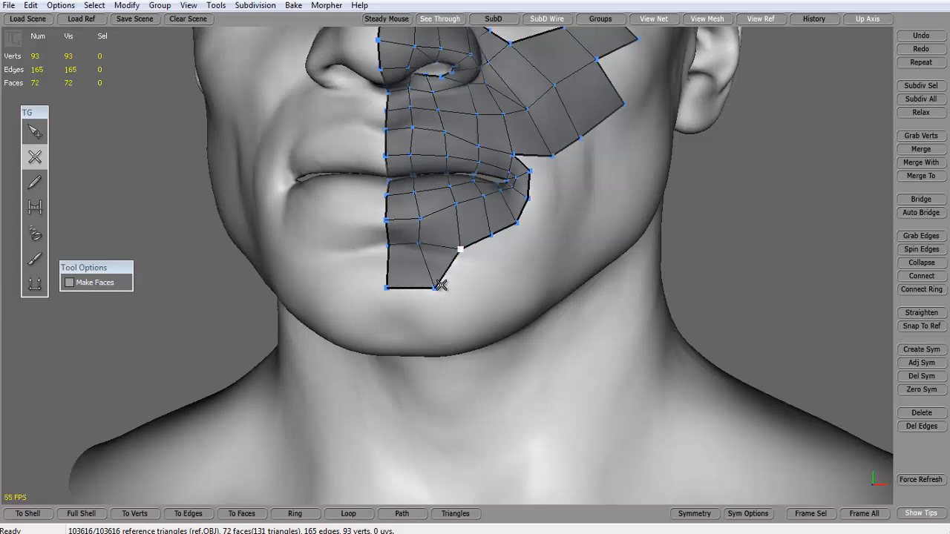
left_click(483, 282)
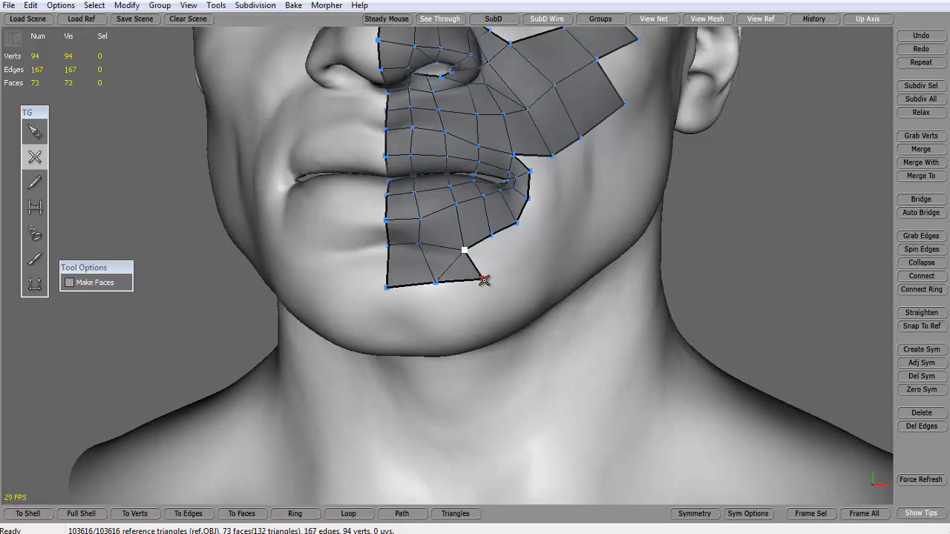
Step: Continue the chin row outward and up around the mouth corner, evening out its lower vertices
left_click(517, 267)
left_click_drag(517, 257, 462, 257, "alt")
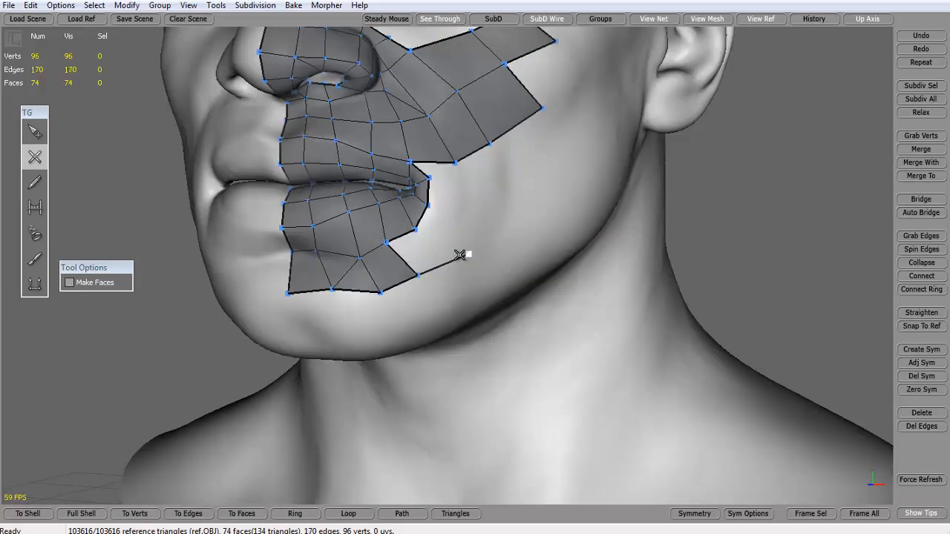
left_click(460, 259)
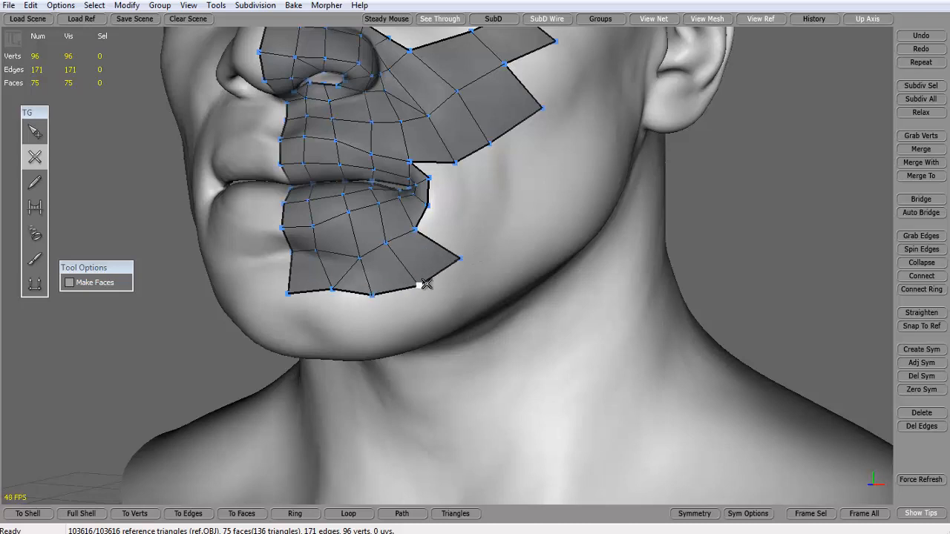
right_click_drag(477, 259, 408, 242, "alt")
left_click(396, 228)
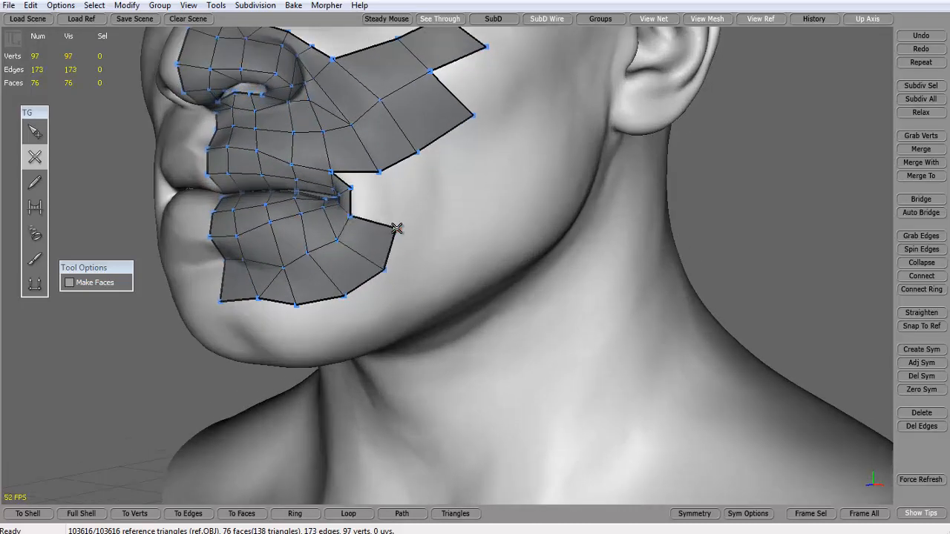
Step: Bridge the chin row to the cheek faces beside the mouth corner and delete the extra diagonal, leaving one quad
left_click(386, 184)
left_click(358, 191)
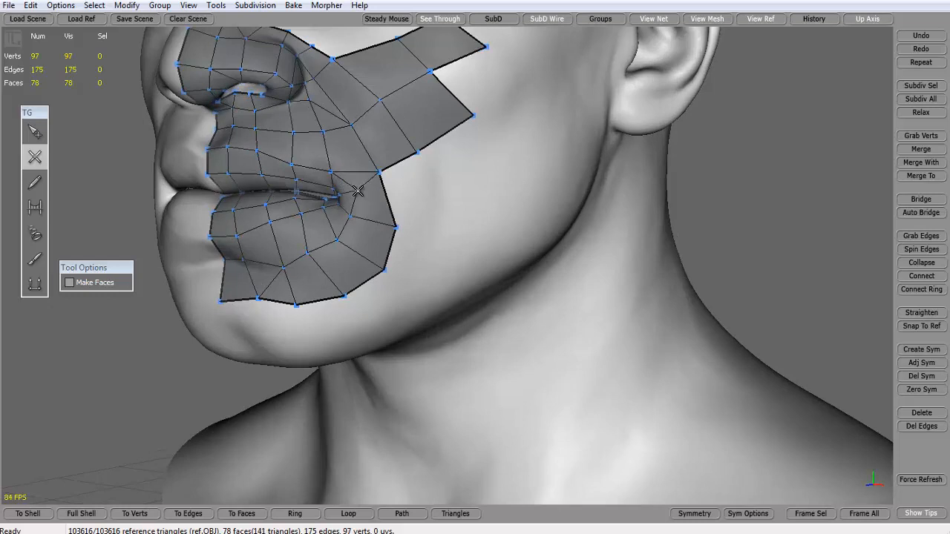
left_click_drag(400, 224, 401, 219)
left_click(35, 132)
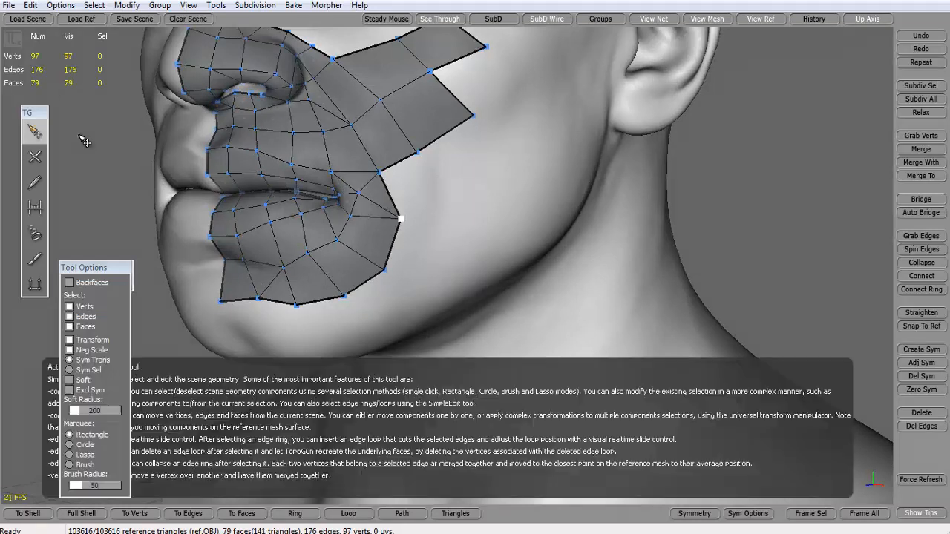
left_click(380, 207)
key("Delete")
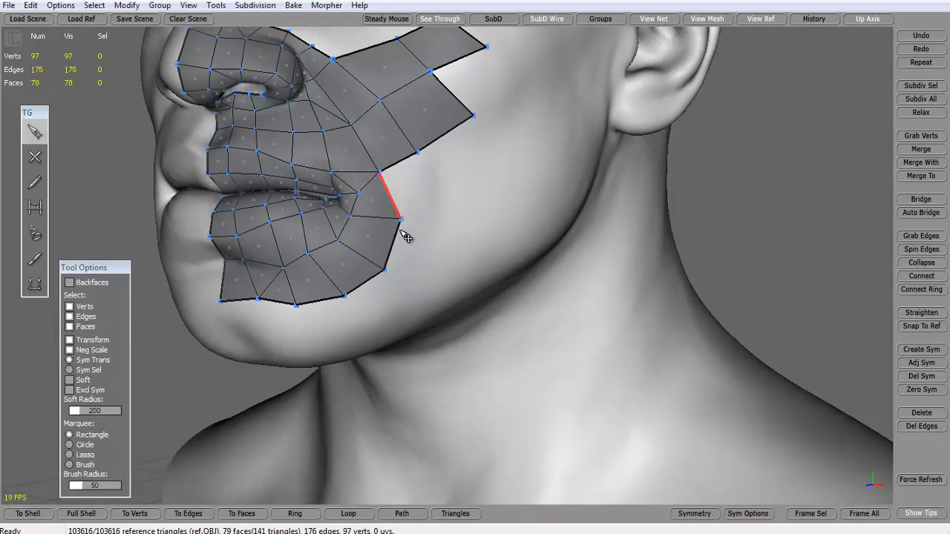
Step: Examine the mouth, chin and cheek layout from several angles, then the uncovered area around the eye
left_click(386, 271)
right_click_drag(397, 269, 382, 181)
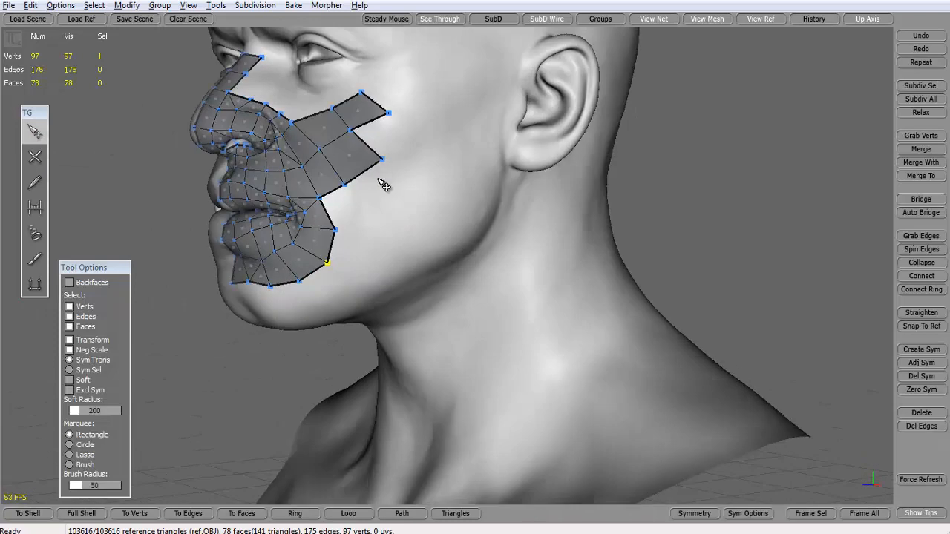
scroll(412, 160, "down", 4)
right_click_drag(440, 141, 483, 142)
right_click_drag(587, 186, 569, 233)
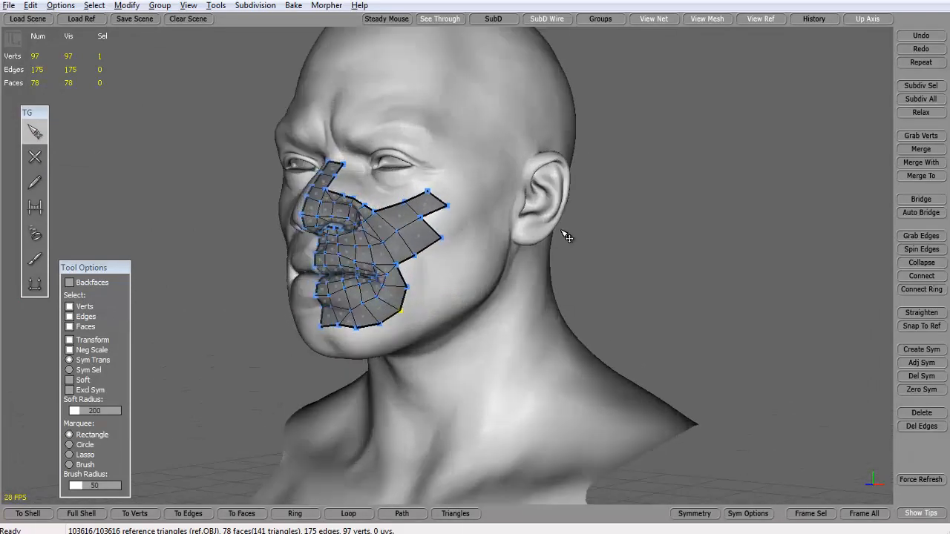
scroll(494, 197, "up", 3)
scroll(512, 202, "up", 2)
scroll(512, 202, "up", 4)
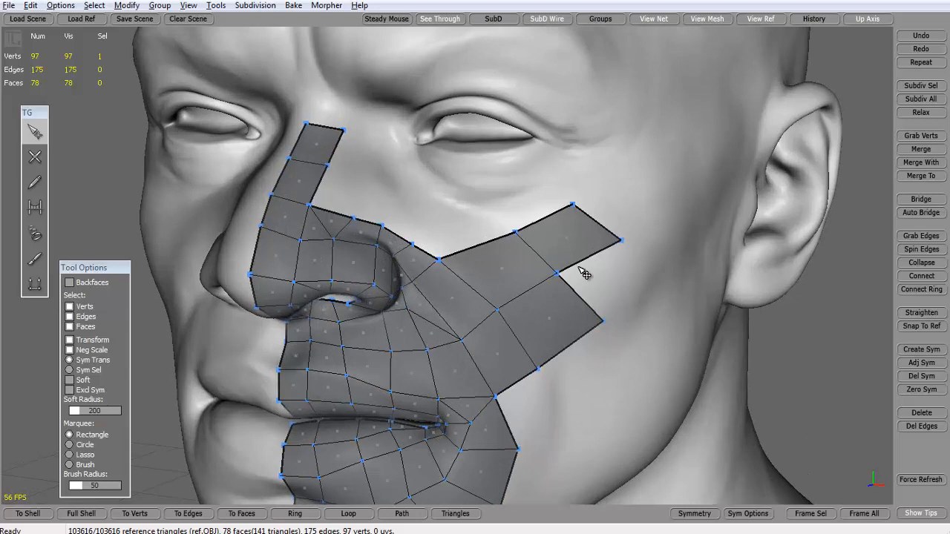
middle_click_drag(608, 99, 546, 149)
right_click_drag(546, 149, 605, 156)
scroll(608, 167, "up", 3)
scroll(605, 177, "up", 5)
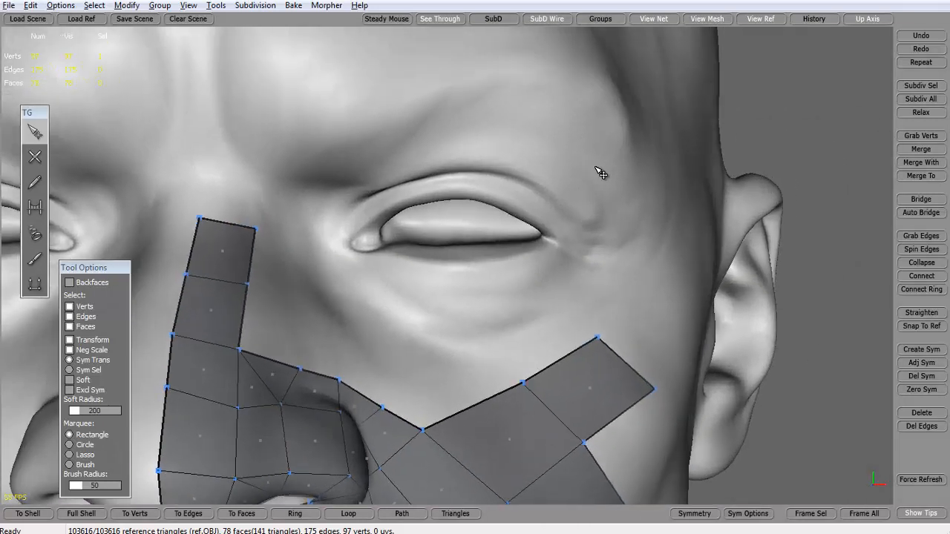
Step: Build a narrow strip of three quads along the upper eyelid, starting near its inner part
left_click(41, 160)
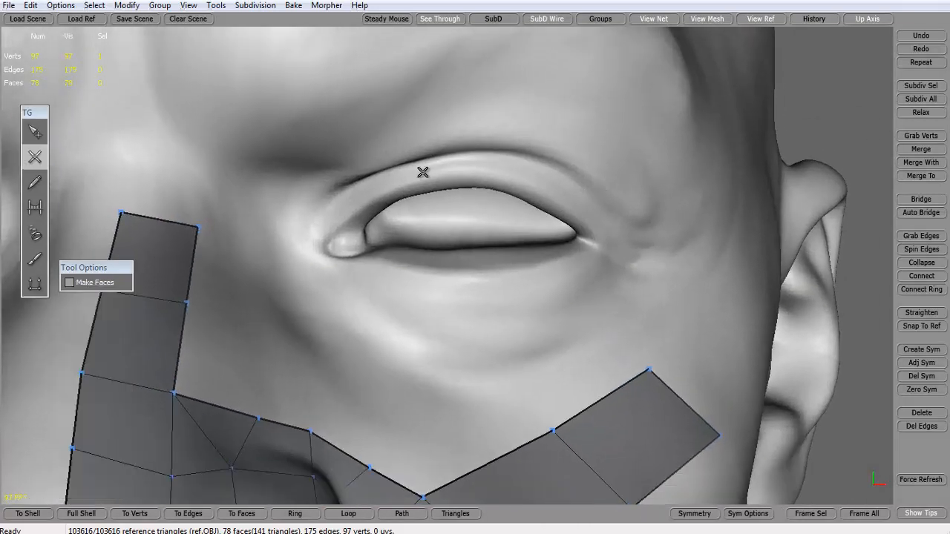
mouse_move(463, 170)
left_mouse_down()
mouse_move(465, 154)
mouse_move(450, 156)
mouse_move(463, 172)
left_mouse_up()
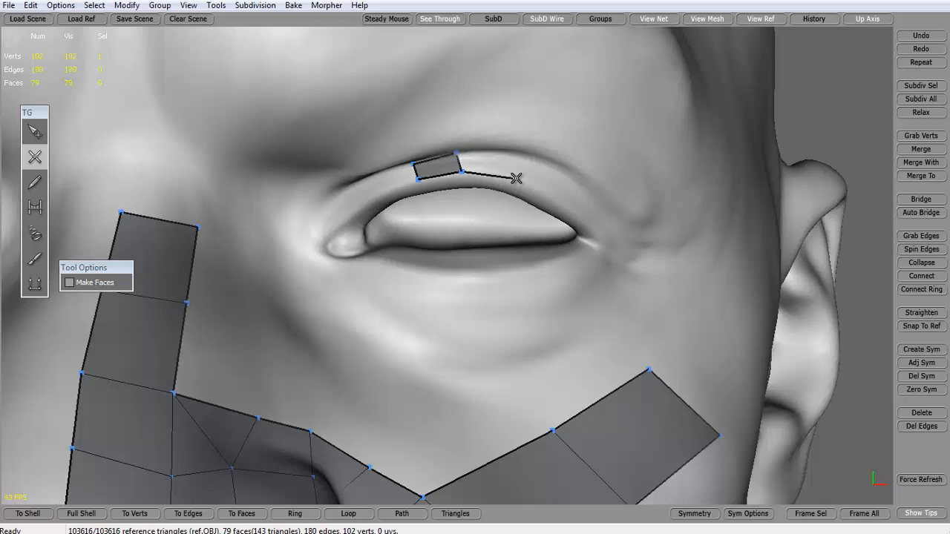
left_click(461, 153)
left_click(516, 156)
left_click_drag(562, 176, 557, 168)
left_click(519, 179)
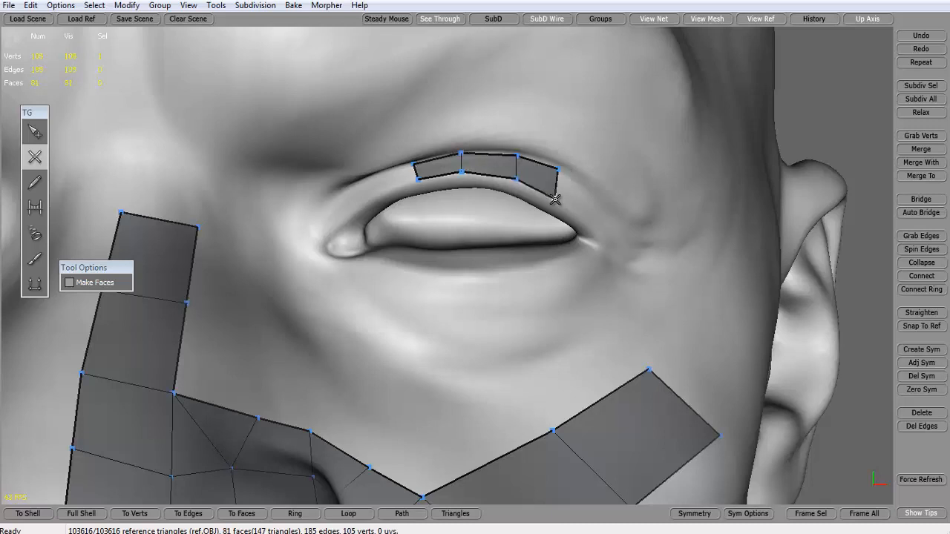
Step: Extend the eyelid strip with two more quads down to the outer corner of the eye
left_click(613, 213)
middle_click_drag(631, 237, 589, 236, "alt")
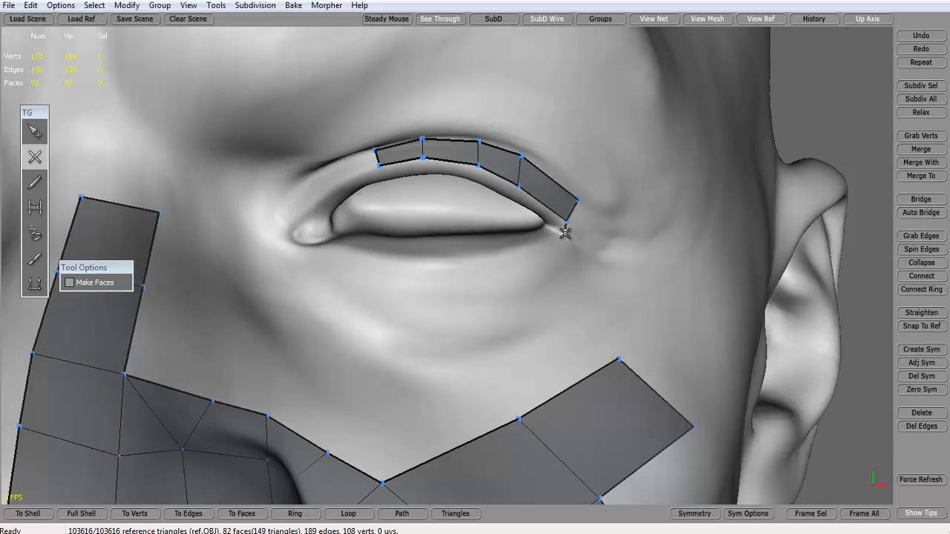
left_click_drag(572, 230, 579, 201)
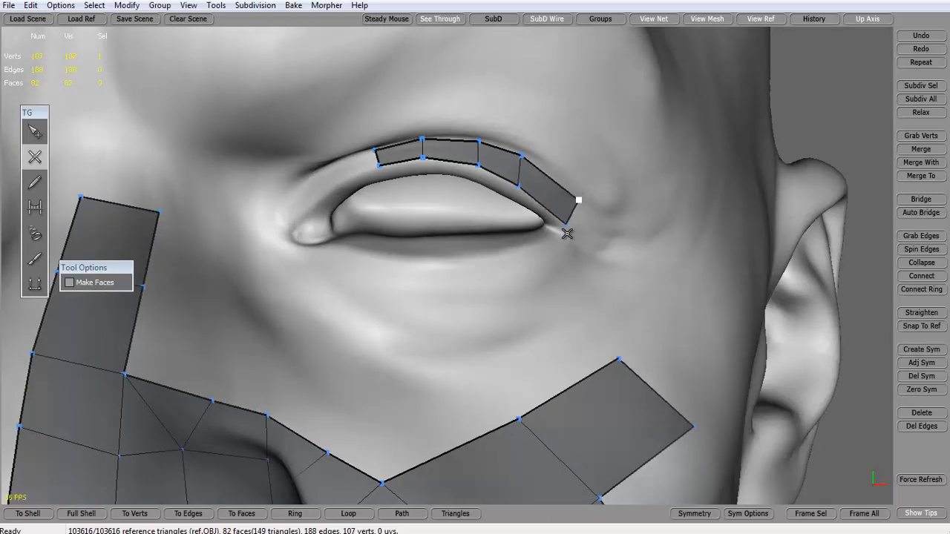
left_click(607, 246)
left_click(579, 201)
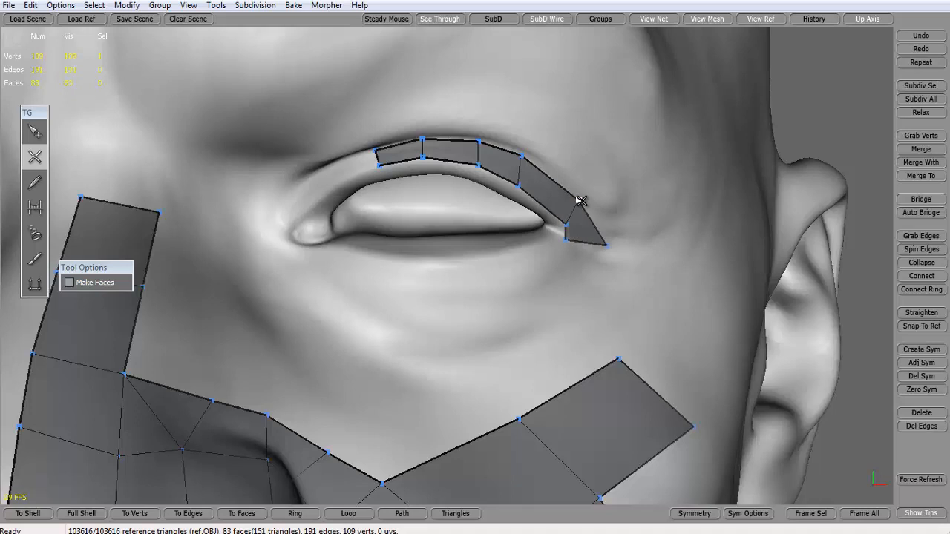
Step: Adjust the outer-corner vertices of the eyelid strip and wrap it around the corner with two quads onto the lower lid
left_click_drag(579, 201, 588, 210)
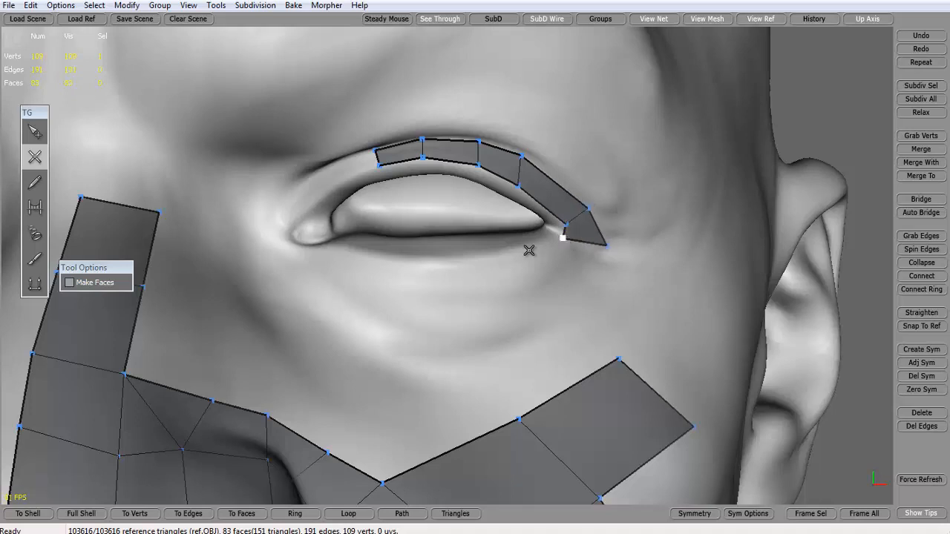
left_click(536, 286)
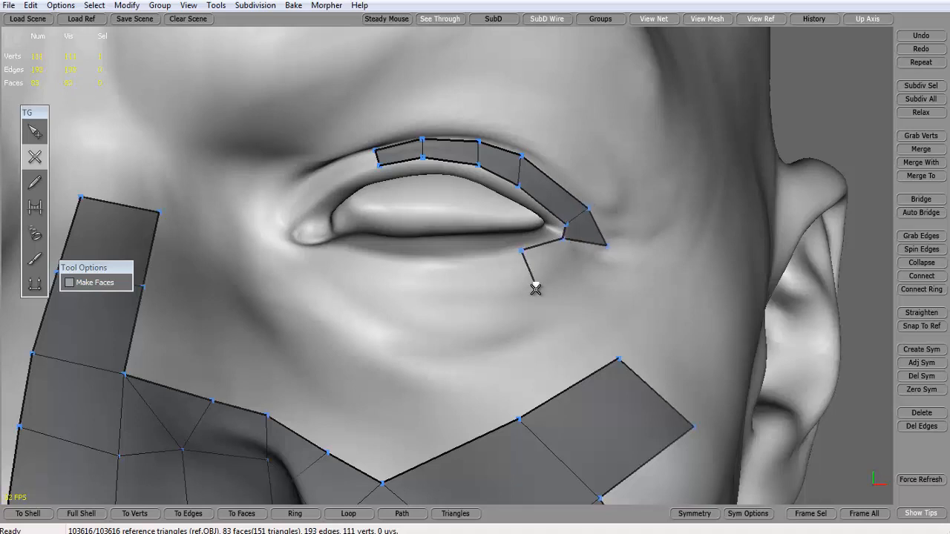
left_click(587, 269)
left_click(606, 245)
left_click(587, 270)
left_click(564, 239)
left_click_drag(587, 268, 534, 283)
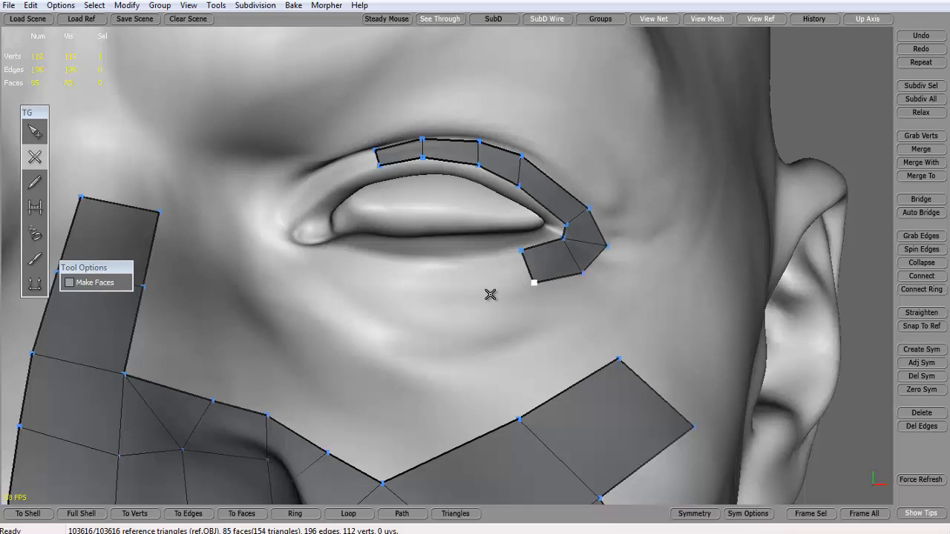
Step: Extend the strip of faces along the lower eyelid from the outer part toward the inner corner of the eye
left_click(520, 253)
left_click_drag(480, 295, 477, 293)
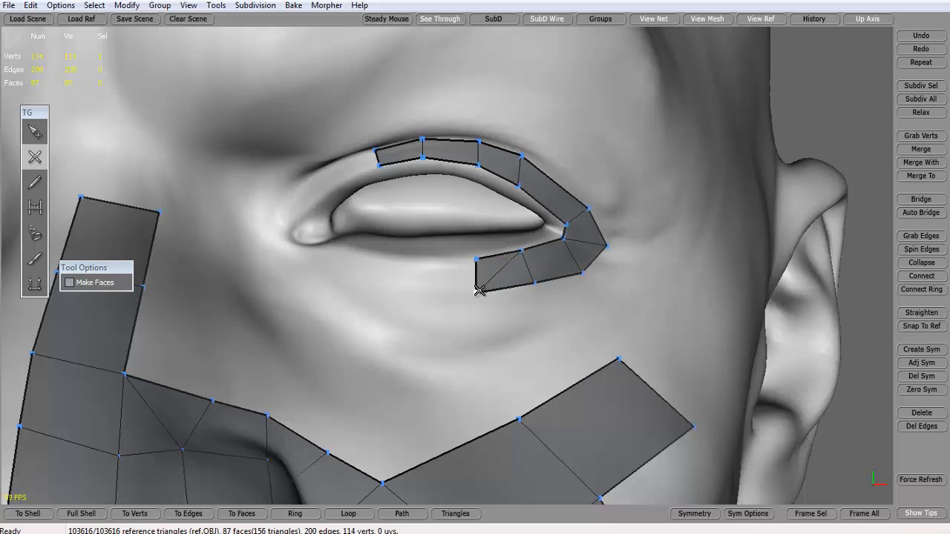
left_click(422, 297)
left_click(420, 262)
left_click(421, 262)
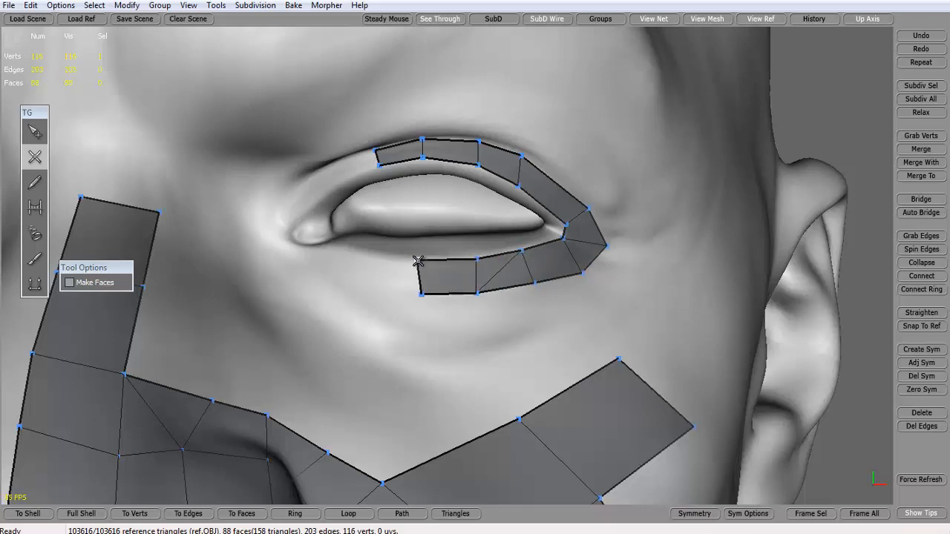
left_click(362, 254)
left_click(421, 295)
left_click(353, 286)
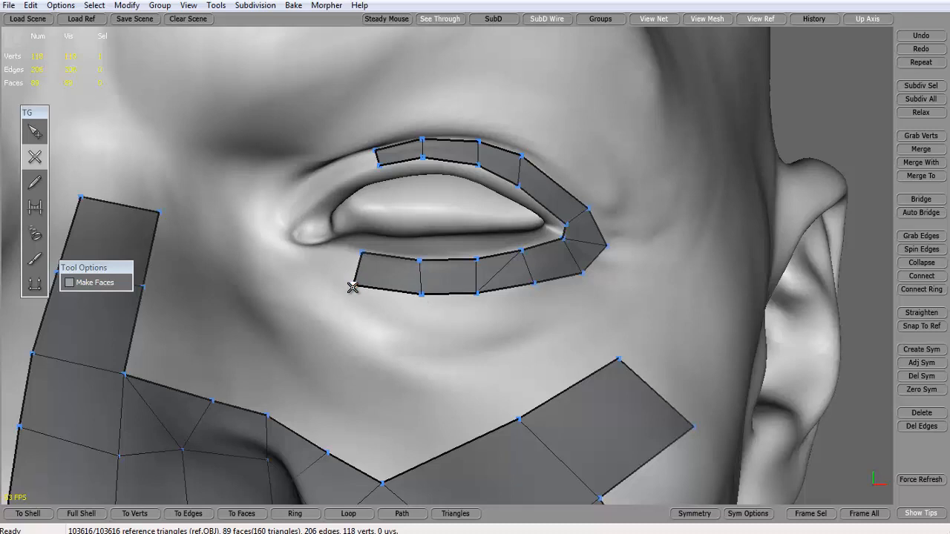
left_click(327, 243)
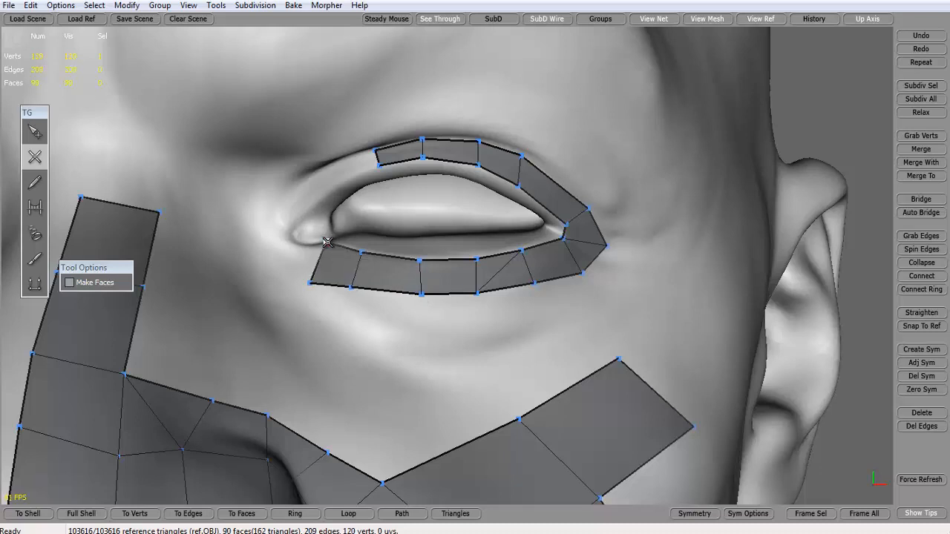
Step: Reshape the strip's end at the inner eye corner and add faces up to the upper eyelid, closing the loop around the eye
left_click_drag(329, 245, 330, 255, "alt")
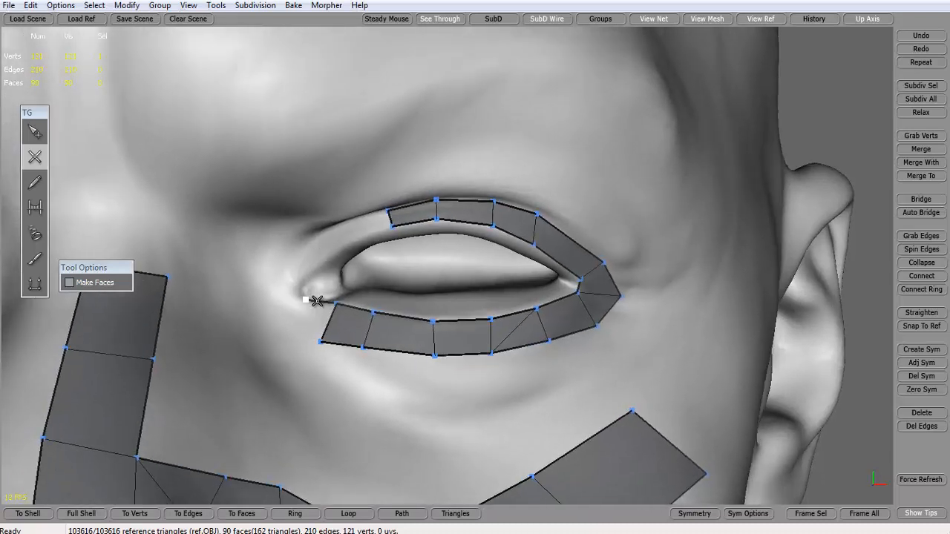
left_click_drag(338, 305, 317, 305)
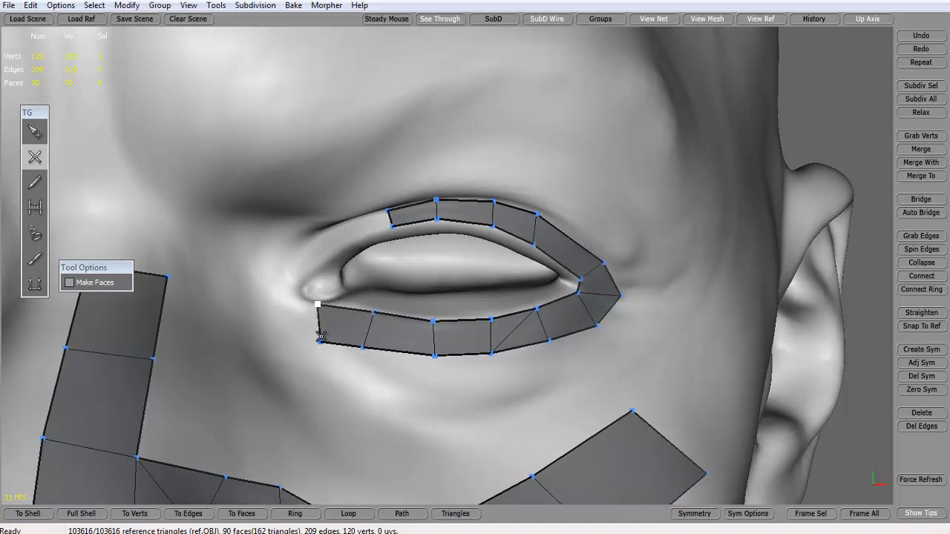
left_click_drag(321, 342, 308, 305)
left_click(267, 282)
left_click(317, 305)
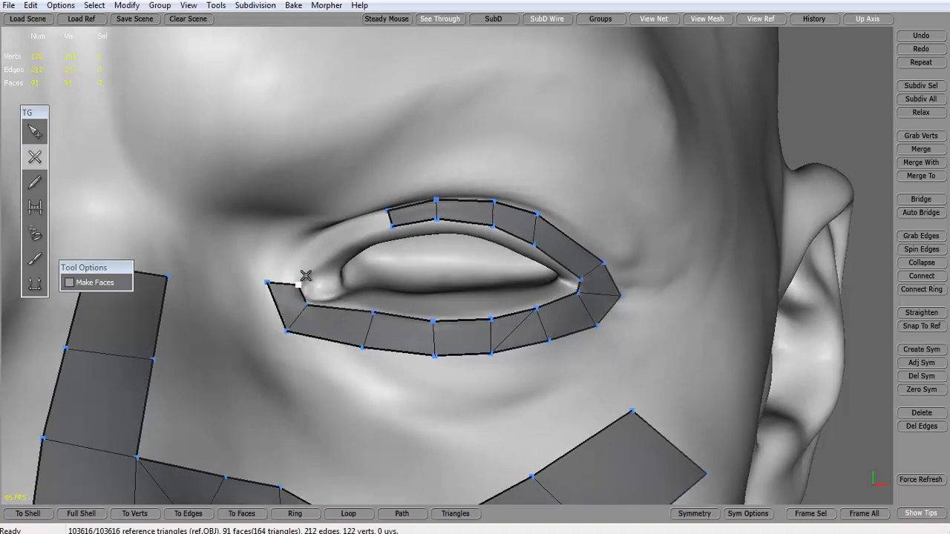
left_click(267, 281)
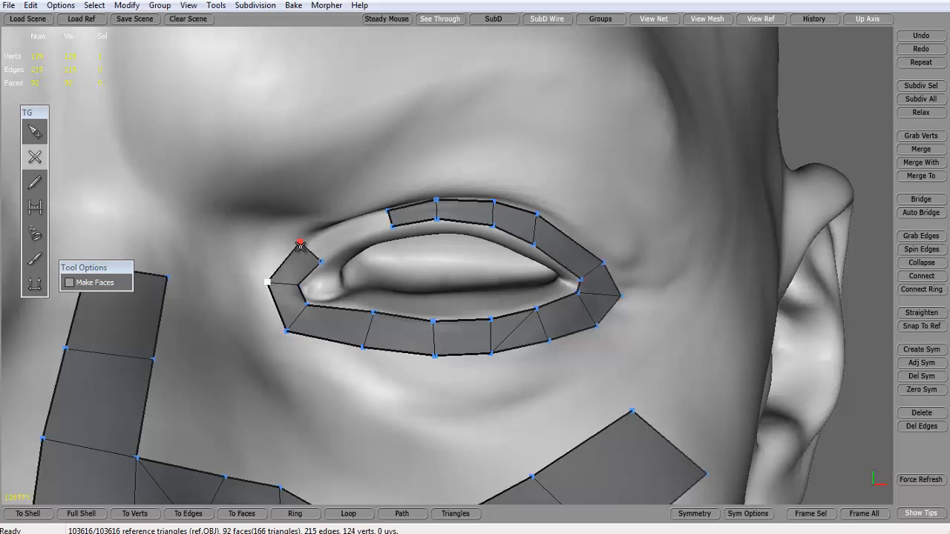
left_click(356, 240)
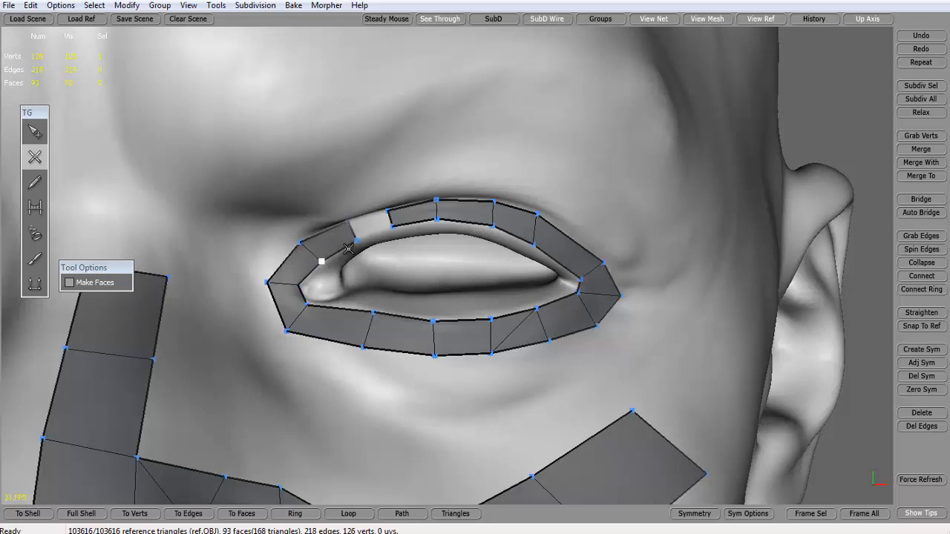
left_click(389, 210)
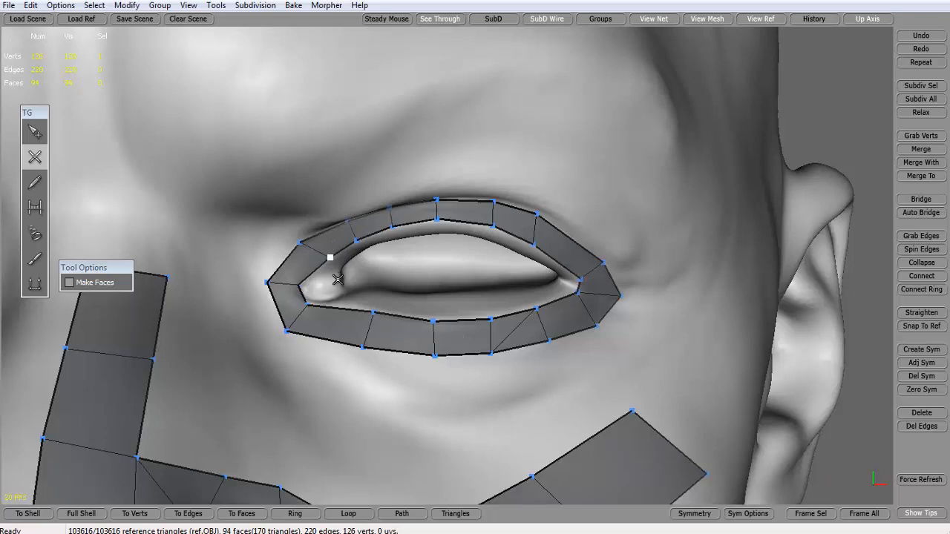
Step: Fill the tear duct area at the inner eye corner with two faces and adjust the surrounding lid vertices
left_click(309, 304)
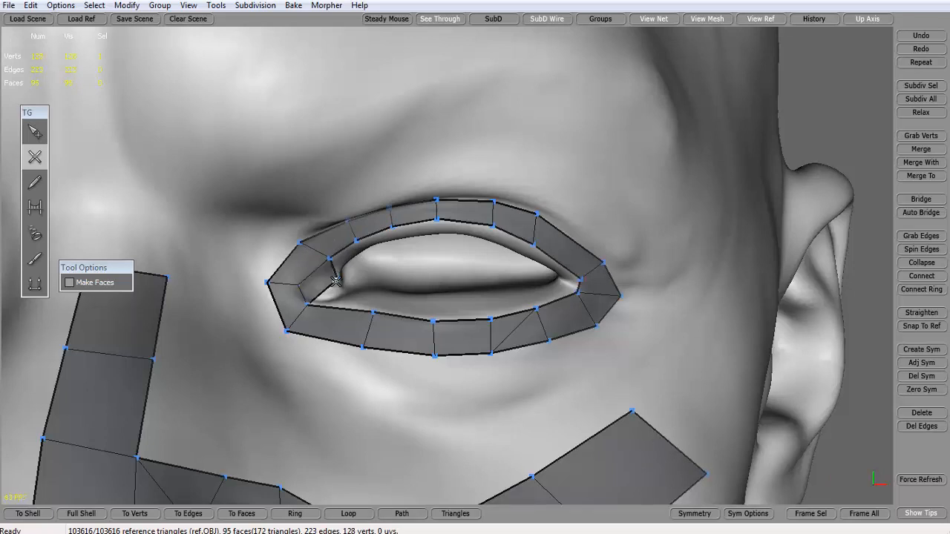
left_click(373, 313)
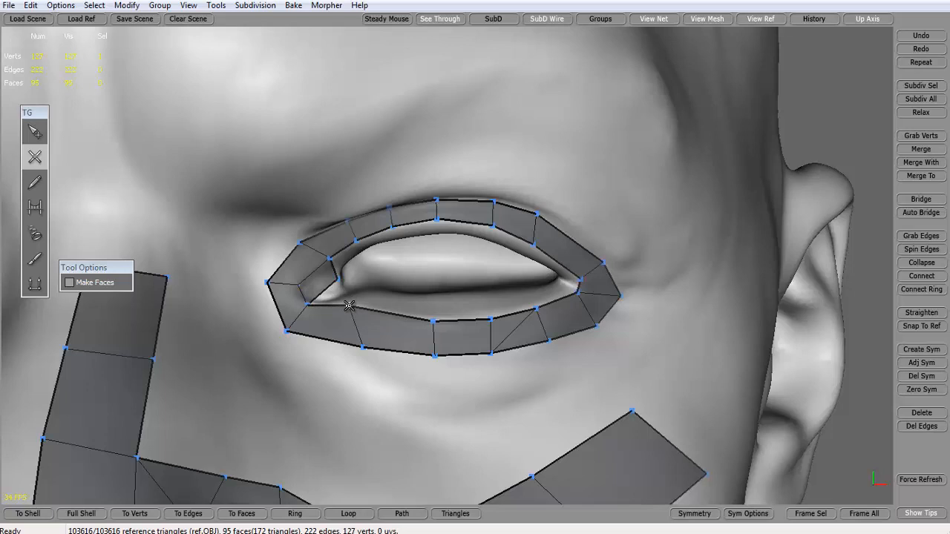
left_click_drag(331, 259, 335, 257)
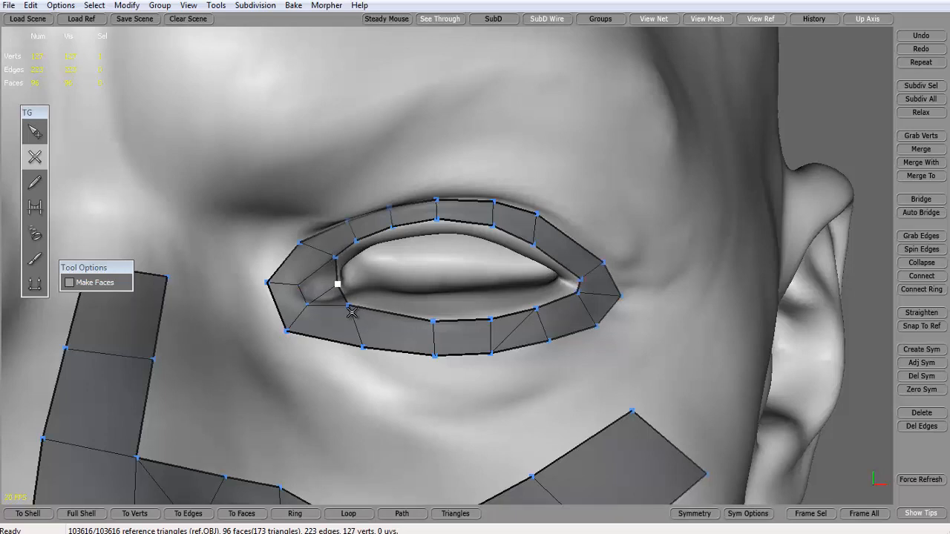
scroll(448, 339, "down", 5)
scroll(468, 318, "up", 3)
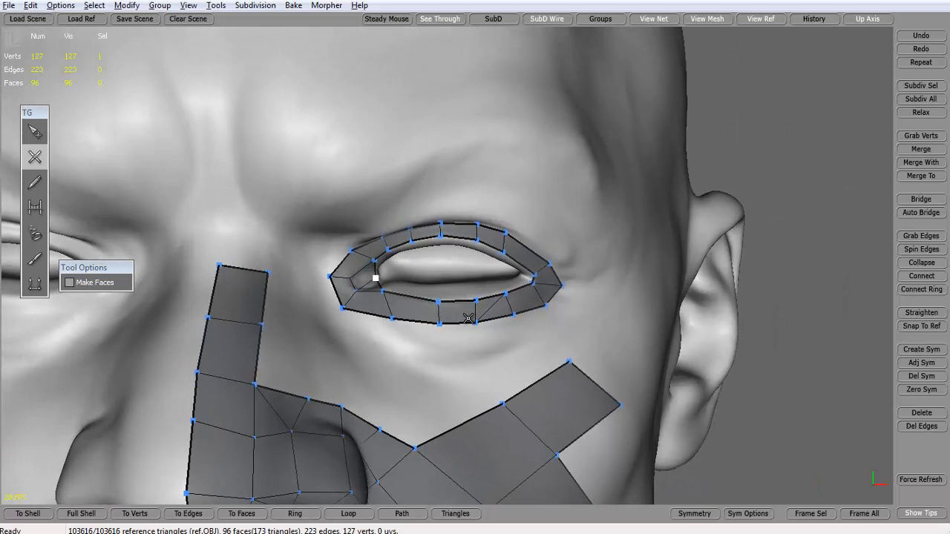
Step: Remove the extra cross edge in the inner part of the upper eyelid strip, refill the gap with one quad and even out its vertices
left_click(35, 133)
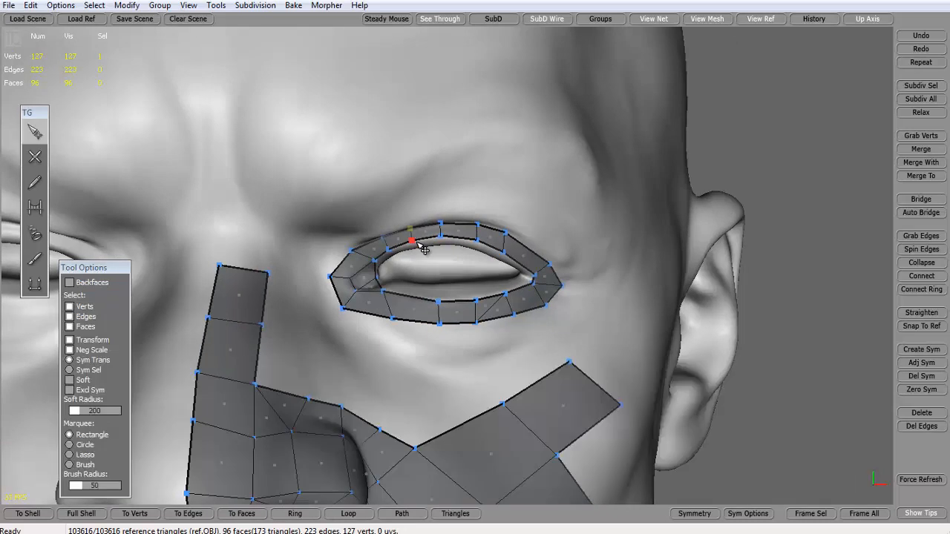
left_click(35, 157)
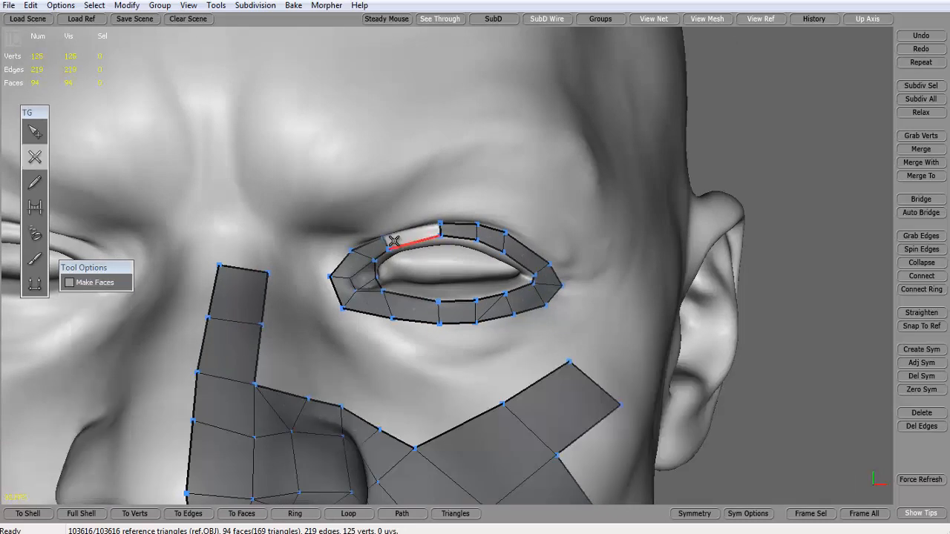
left_click(392, 239)
left_click(441, 225)
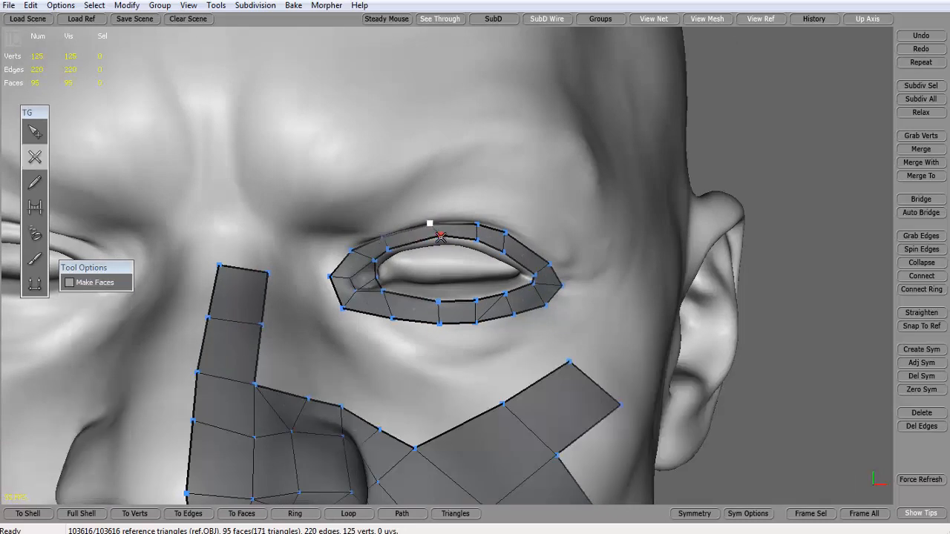
scroll(401, 180, "down", 8)
scroll(418, 198, "up", 8)
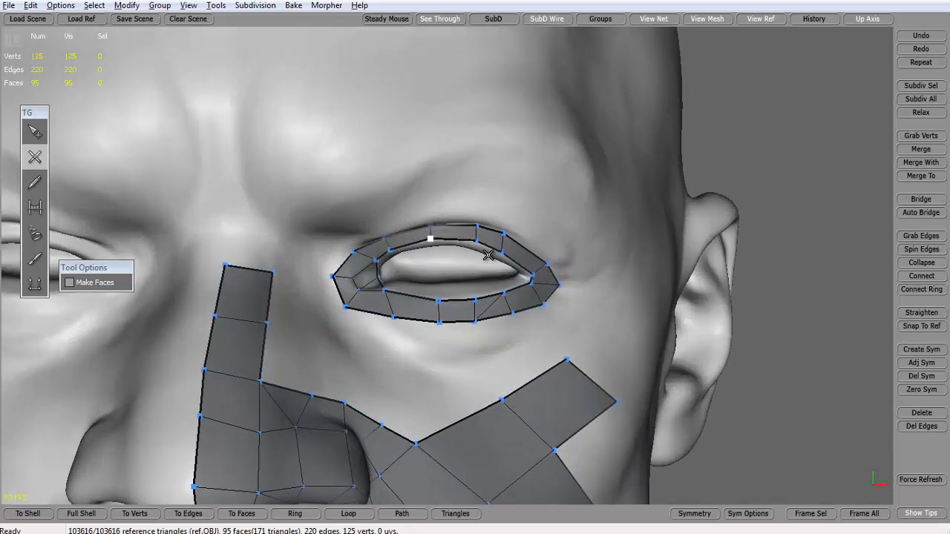
Step: Build a row of three larger quads beneath the lower eyelid strip, from its middle toward the outer corner
middle_click_drag(423, 215, 436, 168, "alt")
left_click(34, 157)
left_click_drag(331, 220, 329, 202, "alt")
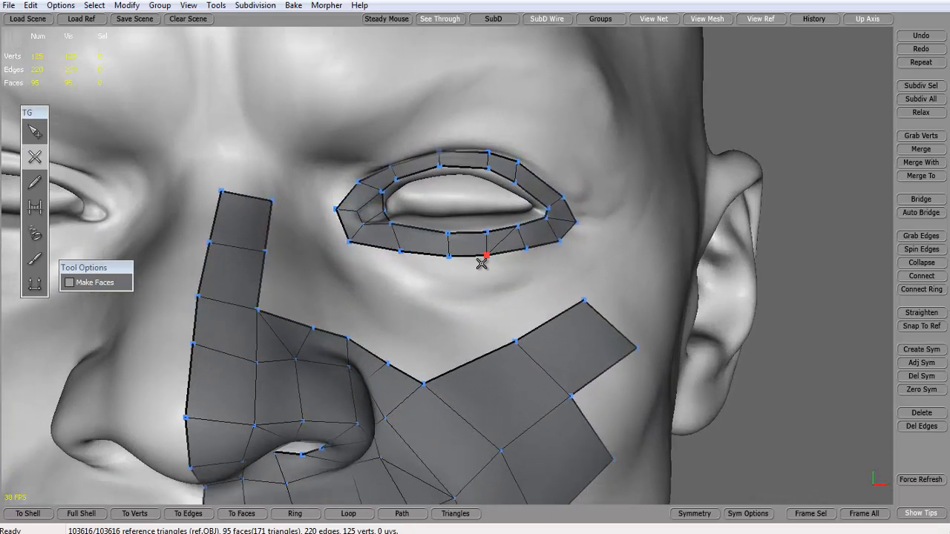
left_click(451, 302)
left_click_drag(495, 293, 600, 270)
left_click(539, 280)
left_click(527, 248)
left_click(585, 270)
left_click(561, 243)
left_click(586, 272)
Step: Continue the outer row around the outer corner of the eye with two more quads
left_click(621, 229)
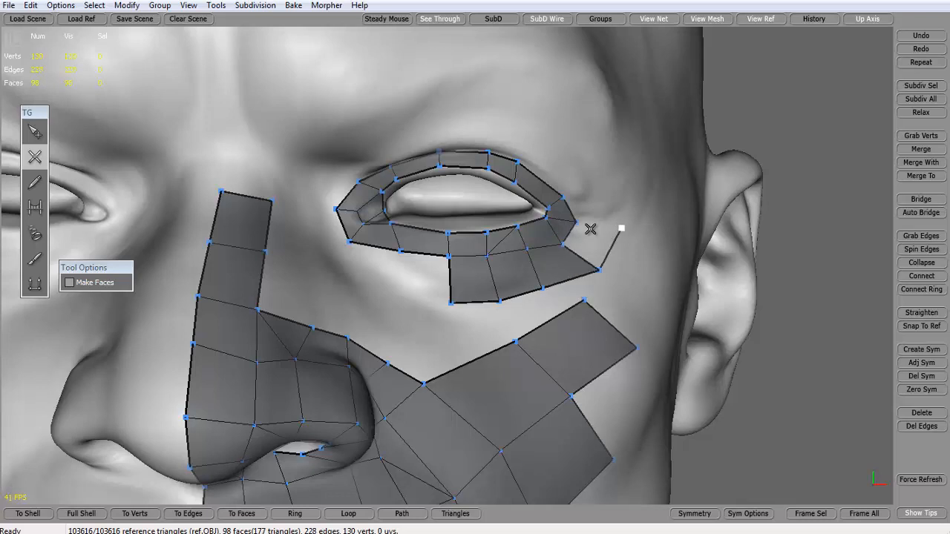
left_click(576, 222)
left_click(614, 193)
left_click(563, 198)
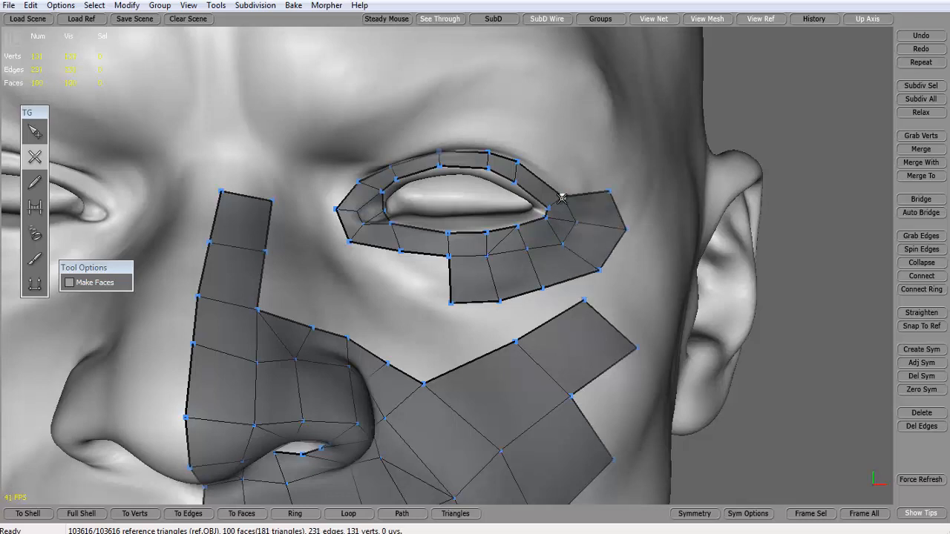
Step: Add three narrow quads above the upper eyelid strip, from the outer corner toward the middle of the lid
scroll(537, 186, "up", 3)
left_click_drag(471, 111, 518, 141)
key("ctrl+z")
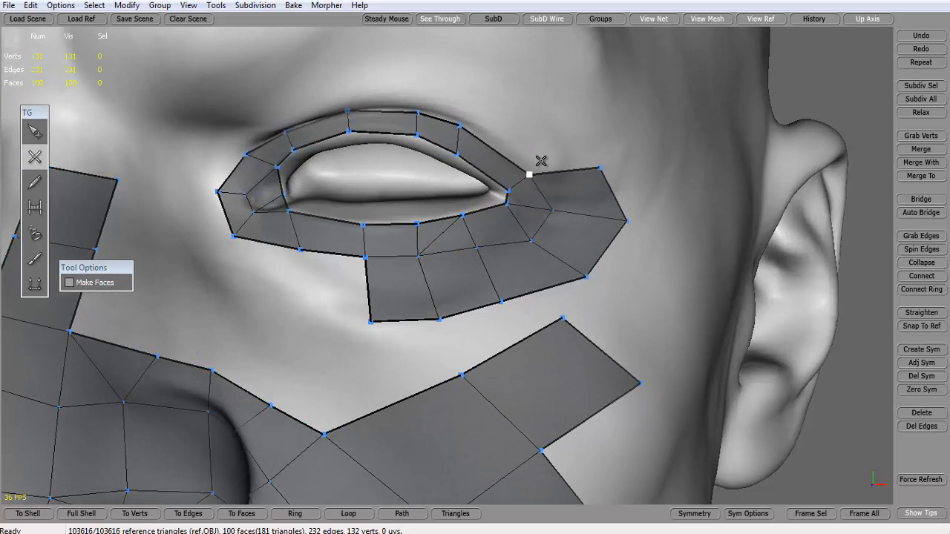
left_click(467, 115)
left_click(418, 112)
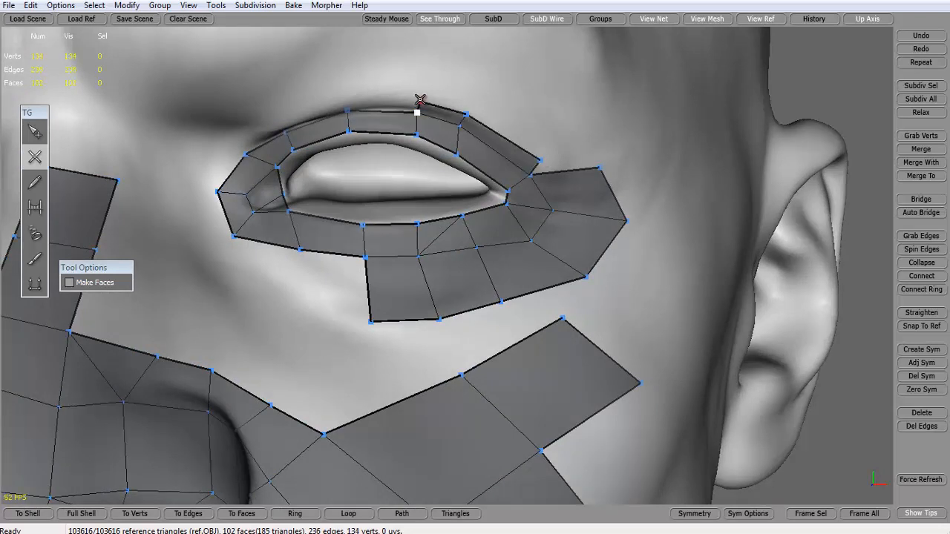
left_click(343, 99)
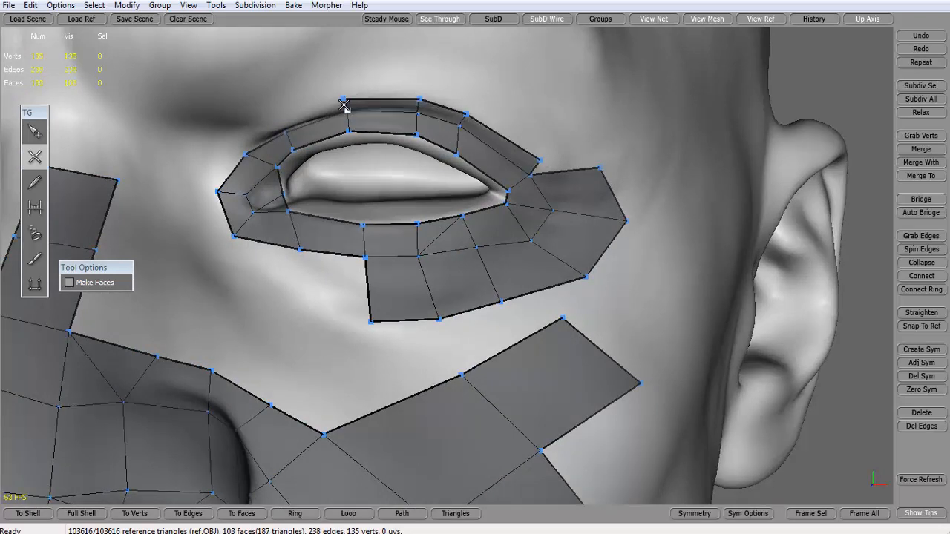
Step: Extend the narrow upper lid row with two more quads down to the inner corner of the eye
left_click(277, 118)
left_click(286, 133)
left_click(278, 117)
right_click_drag(368, 123, 297, 169, "alt")
middle_click_drag(297, 169, 314, 198, "alt")
left_click(300, 197)
left_click(311, 208)
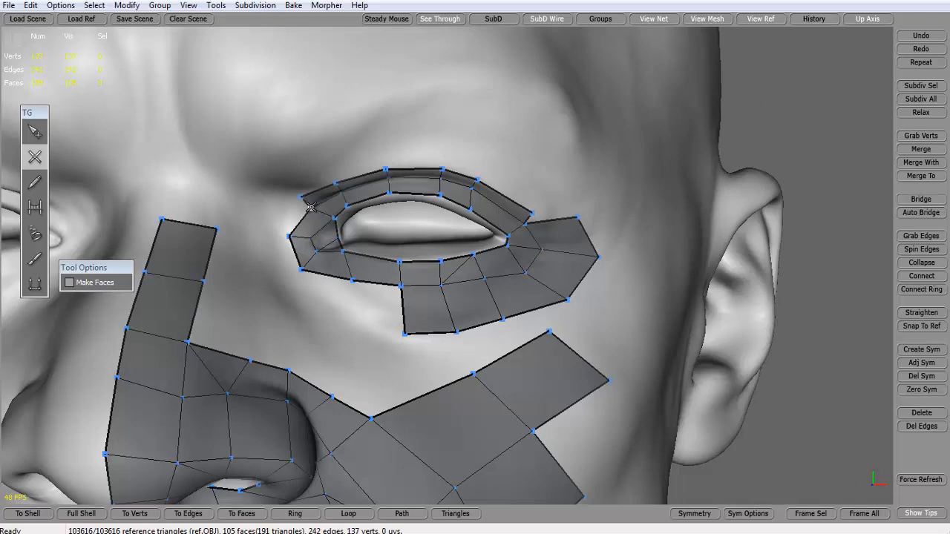
Step: Build four larger quads above the upper lid rows, from the inner corner across toward the outer brow
left_click(332, 140)
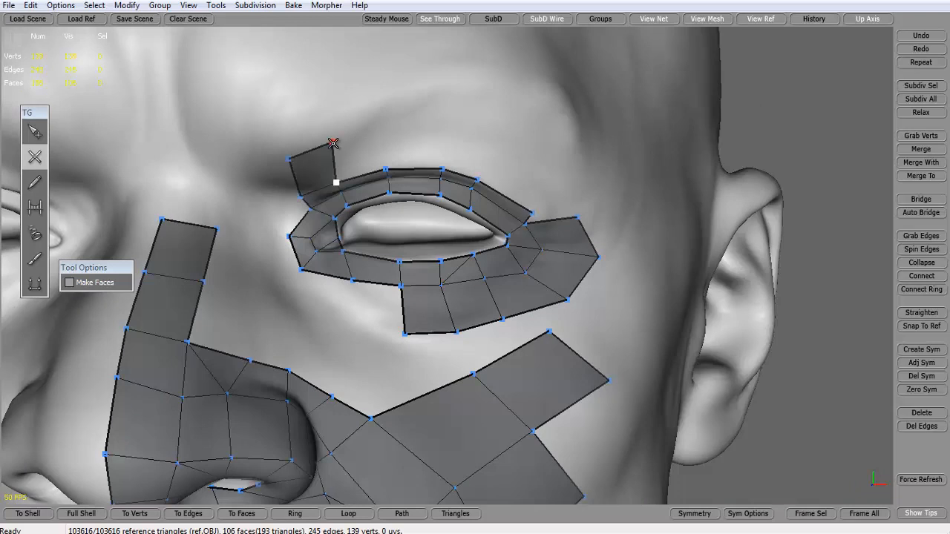
left_click(385, 121)
left_click(385, 169)
left_click(386, 123)
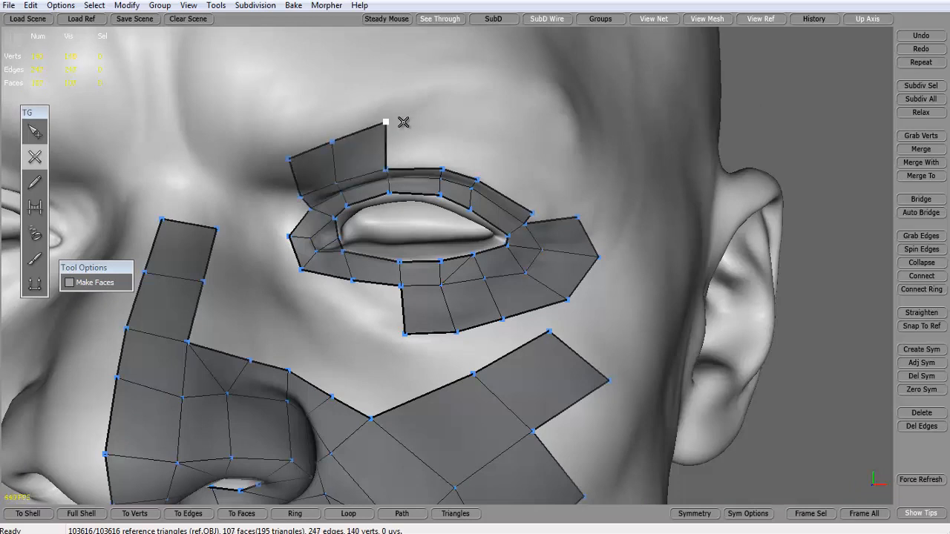
left_click(452, 121)
left_click(443, 169)
left_click(452, 121)
left_click(515, 135)
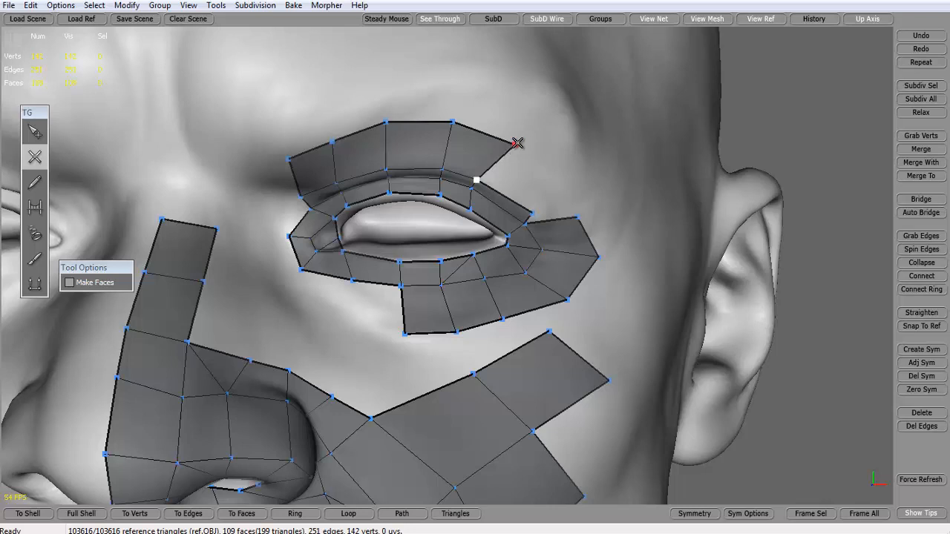
Step: Connect the brow row to the faces beside the outer eye corner with two quads
left_click(578, 181)
left_click(532, 213)
left_click(577, 217)
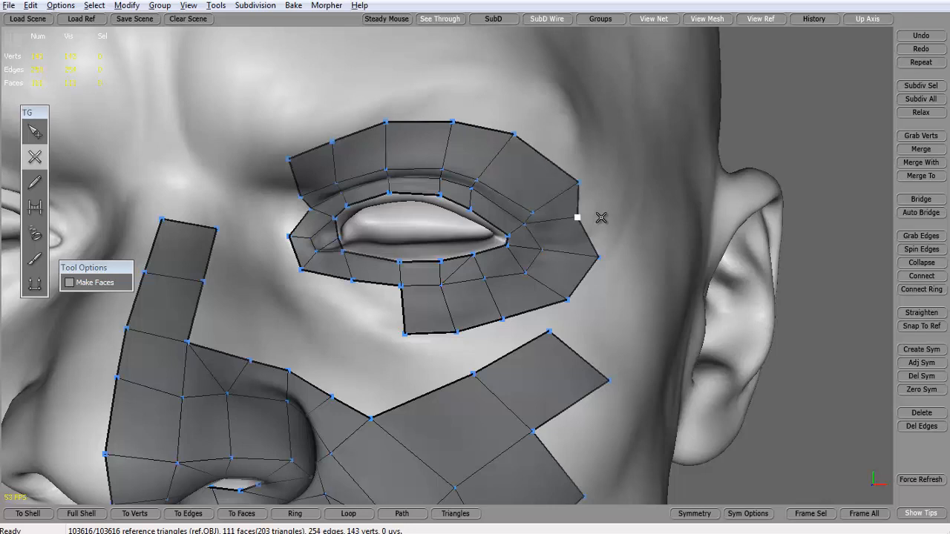
Step: Reposition the outermost boundary vertices of the eye ring beside and below the outer corner from a side view
middle_click_drag(600, 215, 412, 227)
left_click_drag(409, 221, 407, 205)
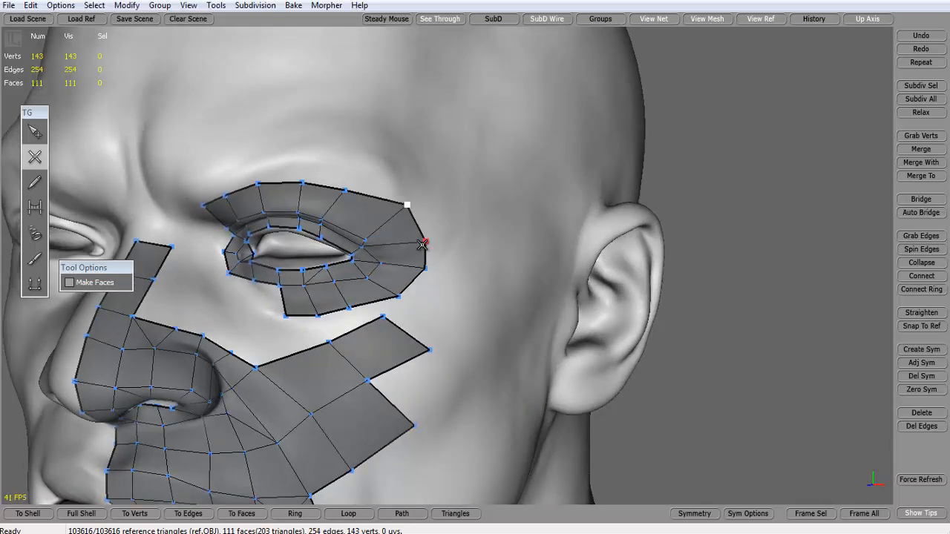
left_click_drag(424, 244, 429, 275)
left_click_drag(400, 298, 381, 308)
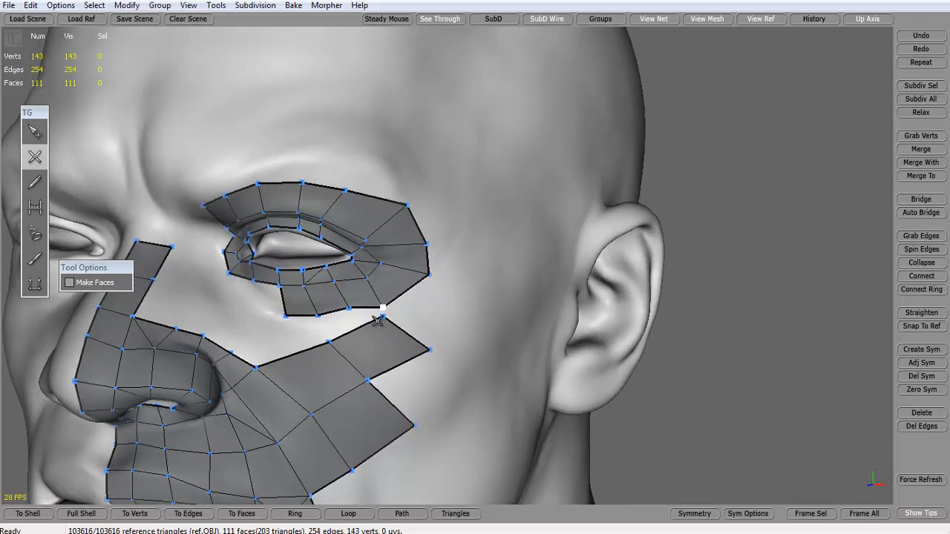
Step: Delete the end quad of the cheek strip just below the outer corner of the eye
left_click(34, 132)
left_click(382, 351)
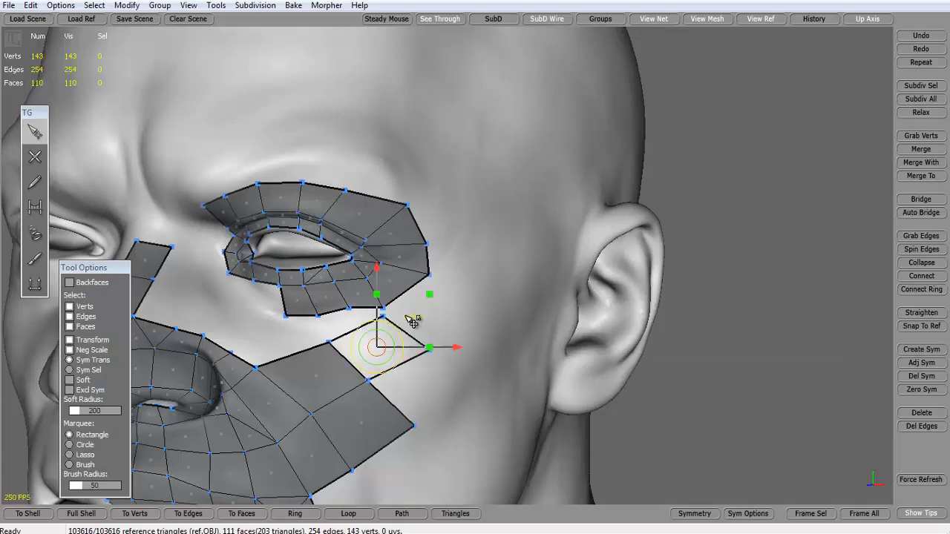
Step: Delete the two leftover vertices of the removed quad at the end of the cheek strip
key("Delete")
left_click(430, 350)
key("Delete")
Step: Reposition the outer boundary vertices of the eye ring beneath the lower lid to even out their spacing
left_click_drag(349, 309, 347, 317)
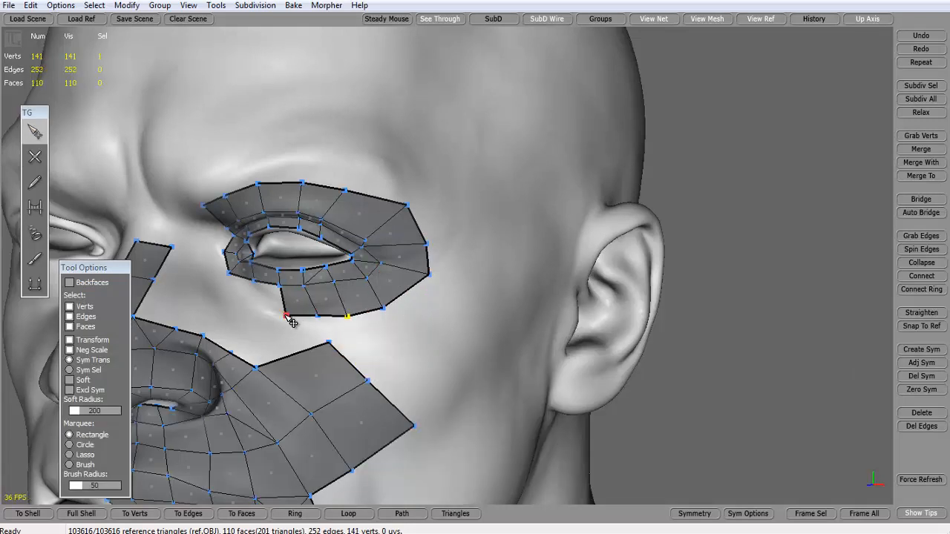
mouse_move(286, 317)
left_mouse_down()
mouse_move(263, 315)
mouse_move(311, 324)
mouse_move(272, 313)
left_mouse_up()
left_click(312, 316)
left_click(346, 351)
left_click_drag(347, 316, 383, 306)
Step: Move the outer brow vertices along the upper edge of the eye ring into a smoother, evenly spaced curve
middle_click_drag(400, 315, 455, 329)
left_click_drag(472, 236, 474, 223)
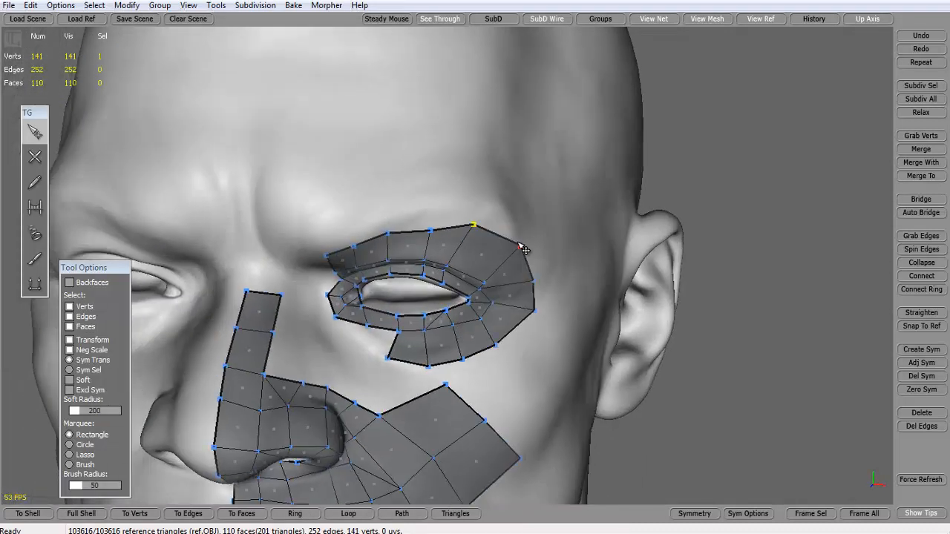
left_click_drag(521, 245, 474, 228)
left_click_drag(431, 230, 428, 227)
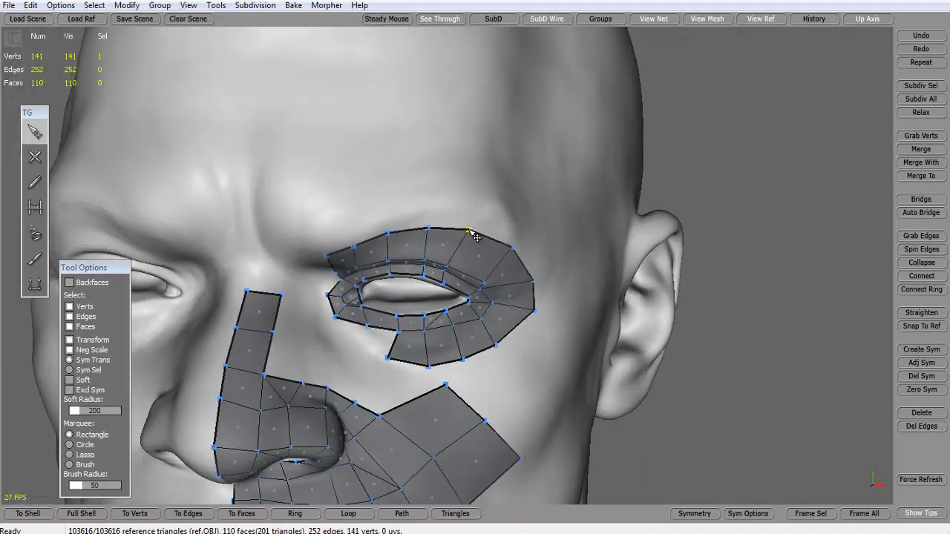
middle_click_drag(468, 238, 425, 178)
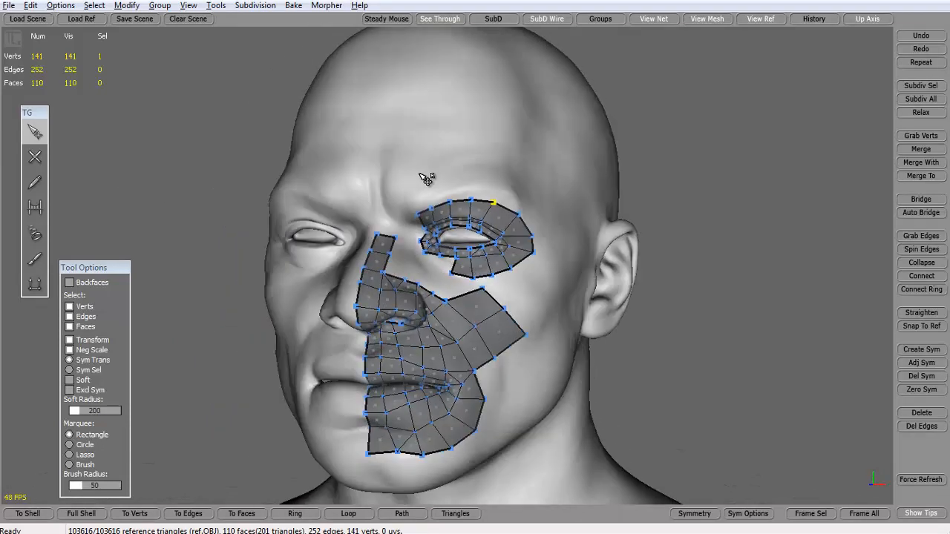
scroll(583, 250, "up", 5)
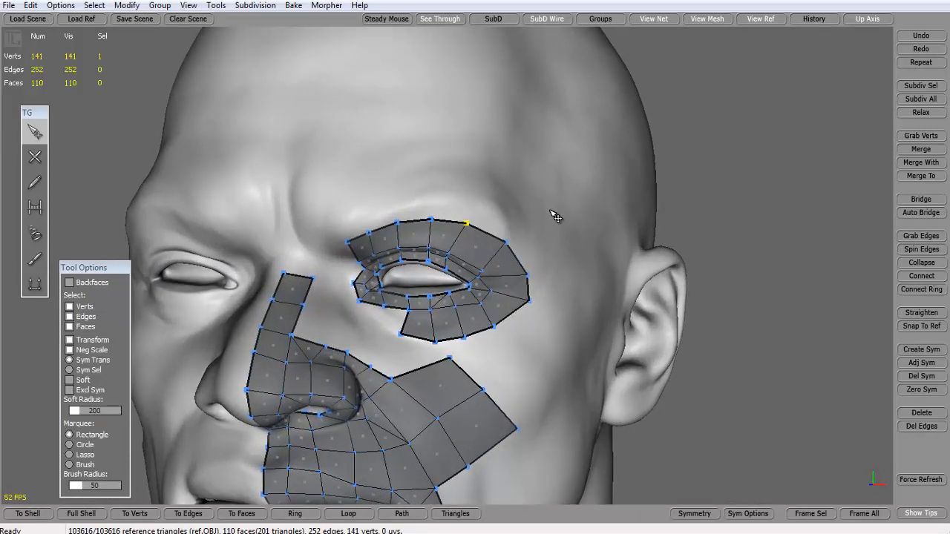
Step: Build a new row of four quads above the brow row, from the inner corner across toward the outer brow
middle_click_drag(556, 216, 245, 201)
left_click(35, 156)
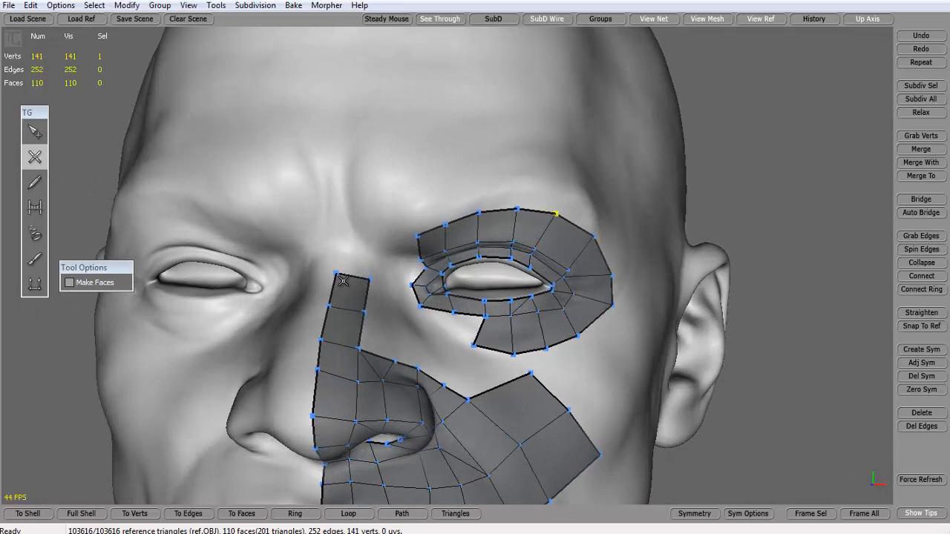
middle_click_drag(418, 266, 382, 221)
scroll(382, 220, "up", 2)
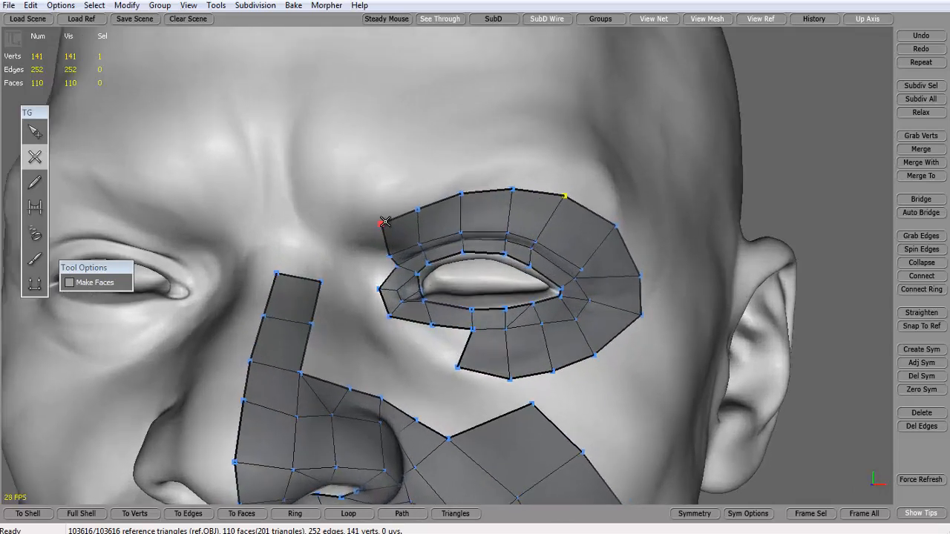
left_click(369, 188)
left_click(418, 169)
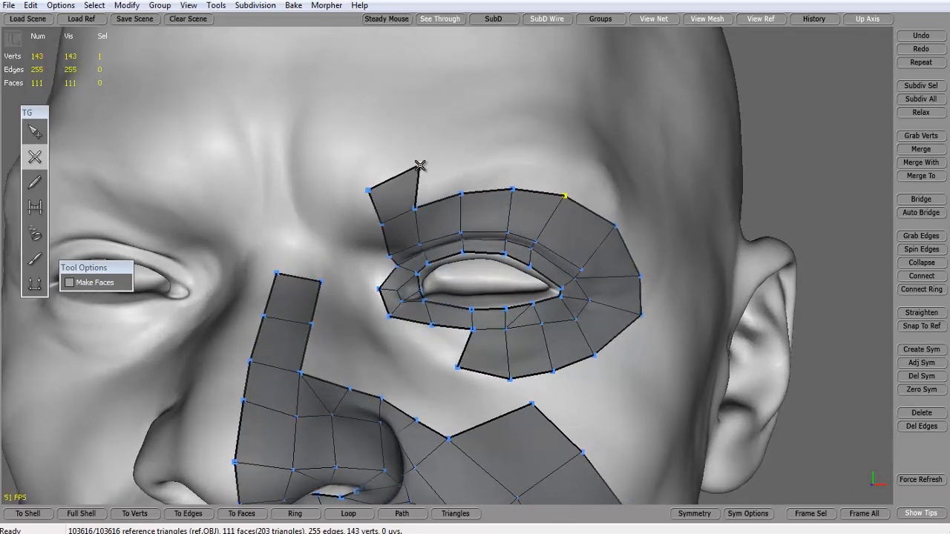
left_click(460, 165)
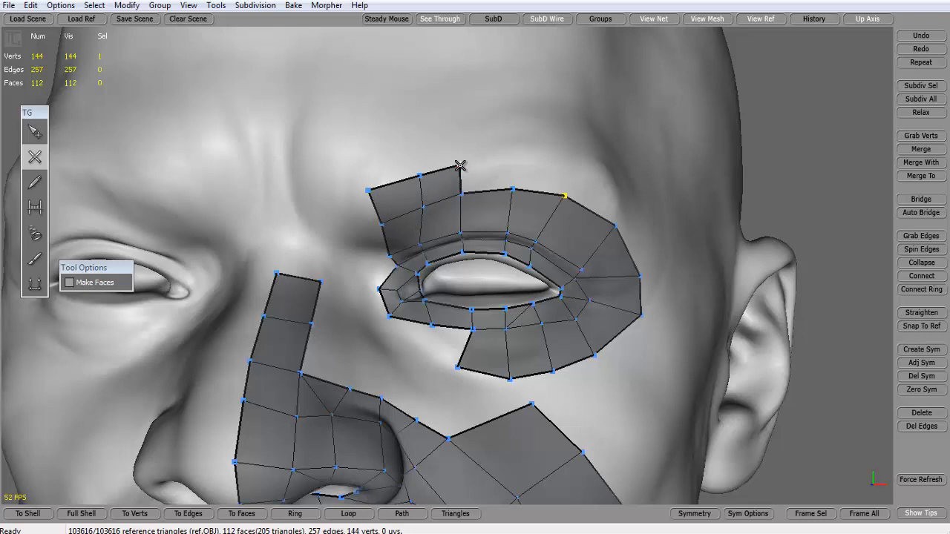
left_click(526, 148)
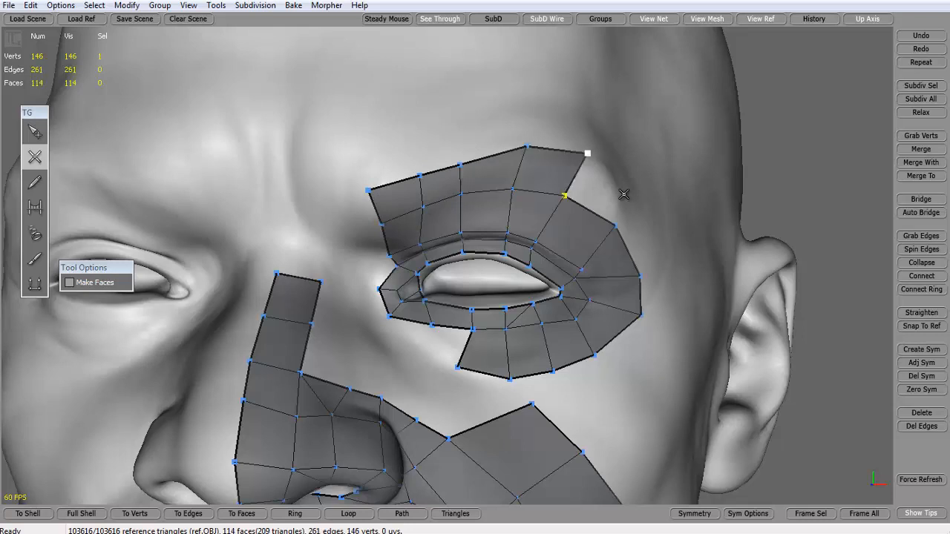
Step: Continue the new brow row around the outer eye corner with three larger quads on the temple side
left_click_drag(616, 224, 401, 201, "alt")
left_click(300, 182)
left_click(379, 227)
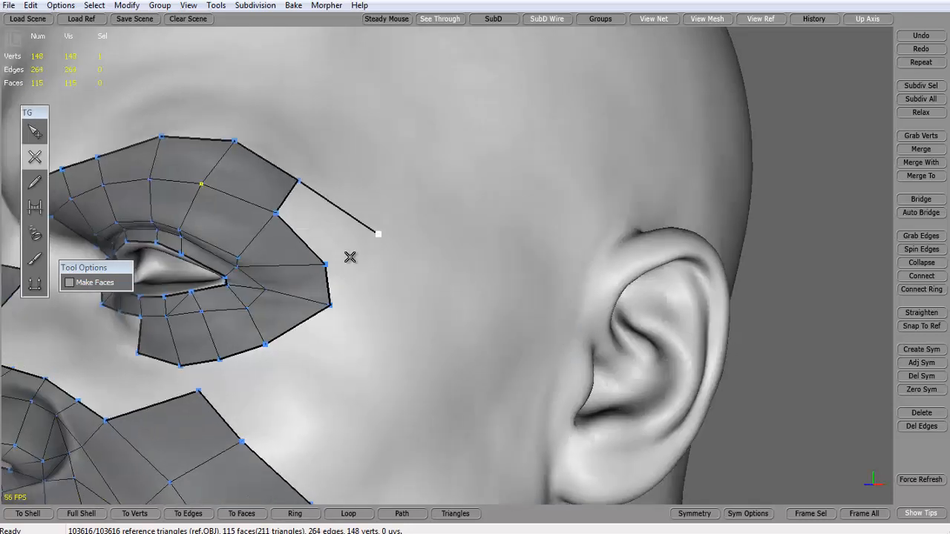
left_click(327, 265)
left_click(378, 232)
left_click(403, 314)
left_click(330, 304)
left_click(403, 314)
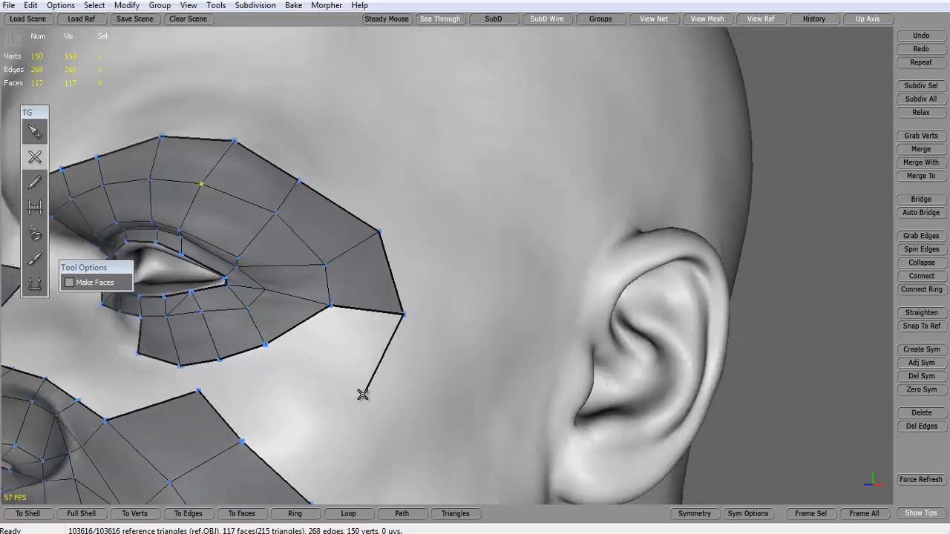
Step: Join the outer eye ring to the end of the cheek strip with two quads and adjust the vertices around the joint
left_click(351, 387)
left_click(266, 346)
left_click_drag(272, 346, 345, 271, "alt")
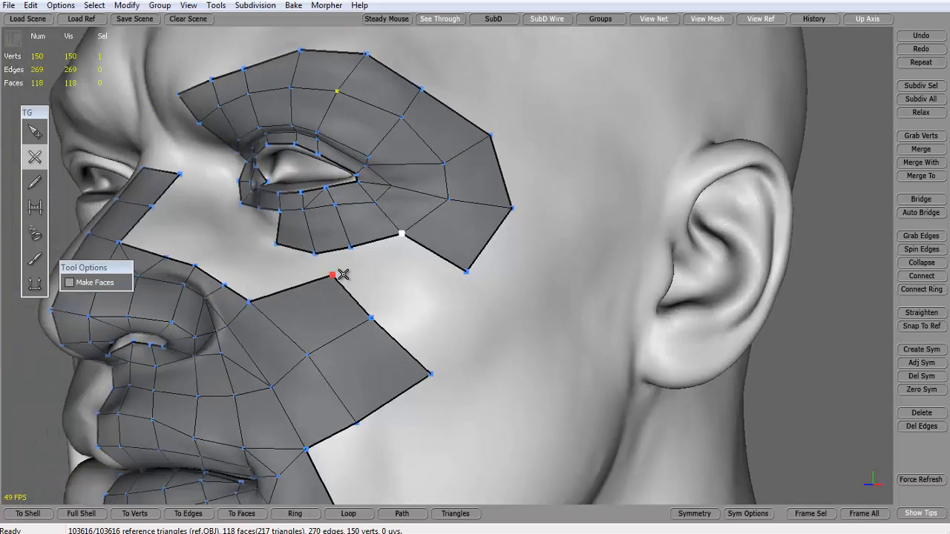
left_click(350, 263)
key("ctrl+z")
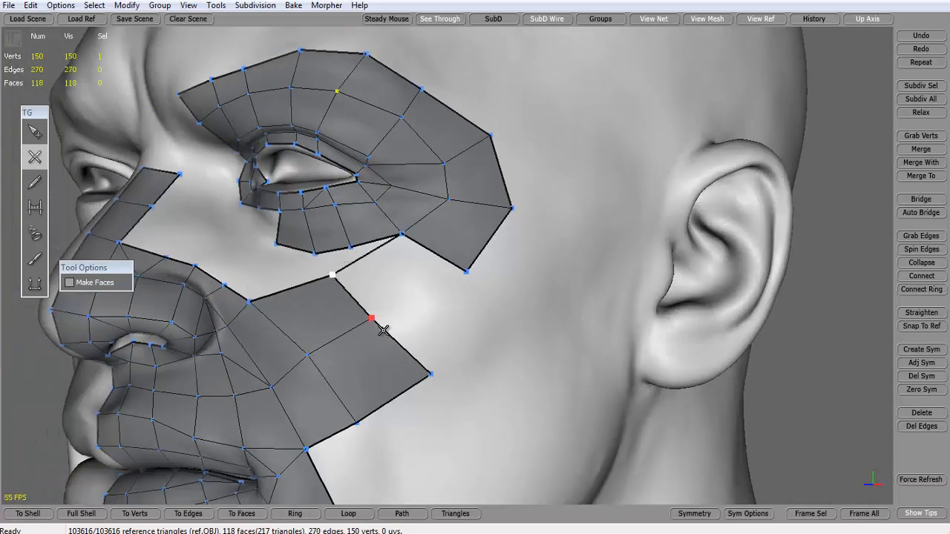
left_click_drag(463, 274, 444, 285)
left_click_drag(371, 319, 381, 320)
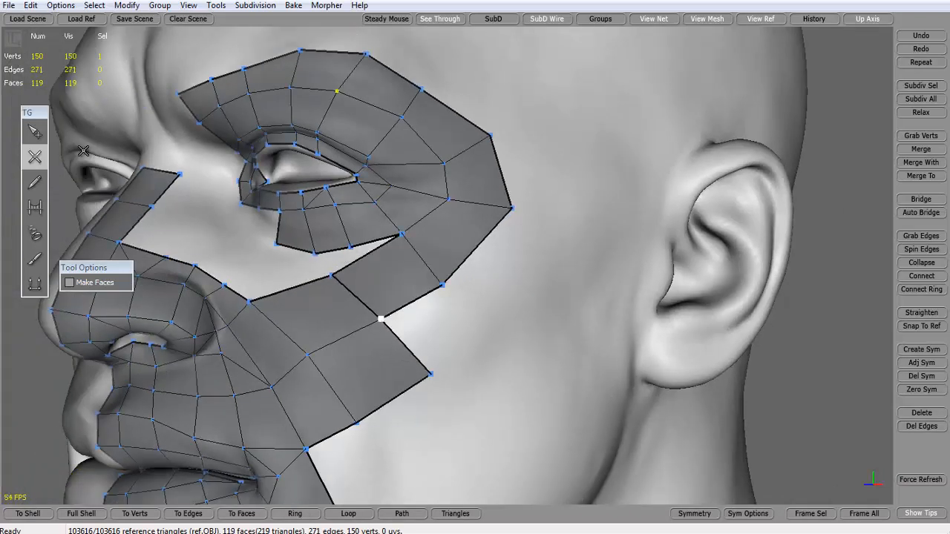
left_click(35, 133)
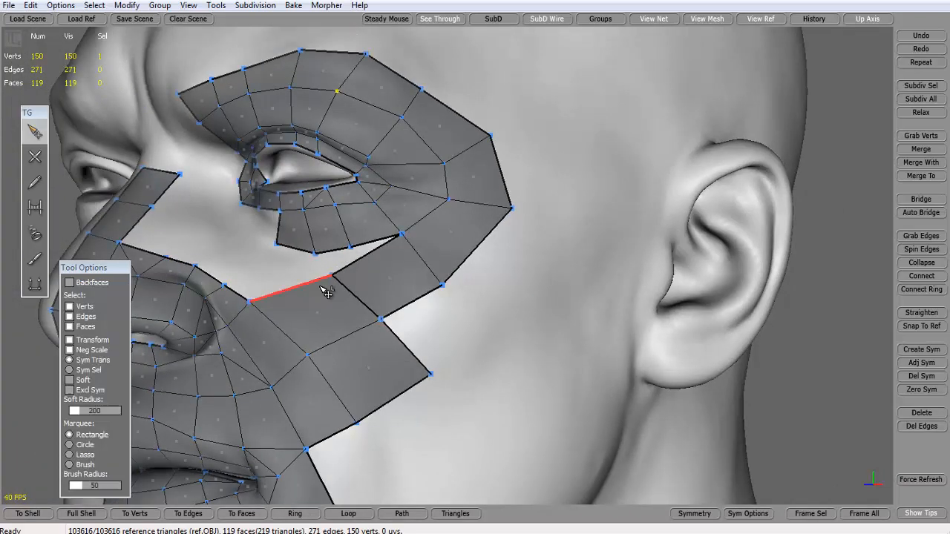
left_click(431, 375)
middle_click_drag(433, 384, 742, 337)
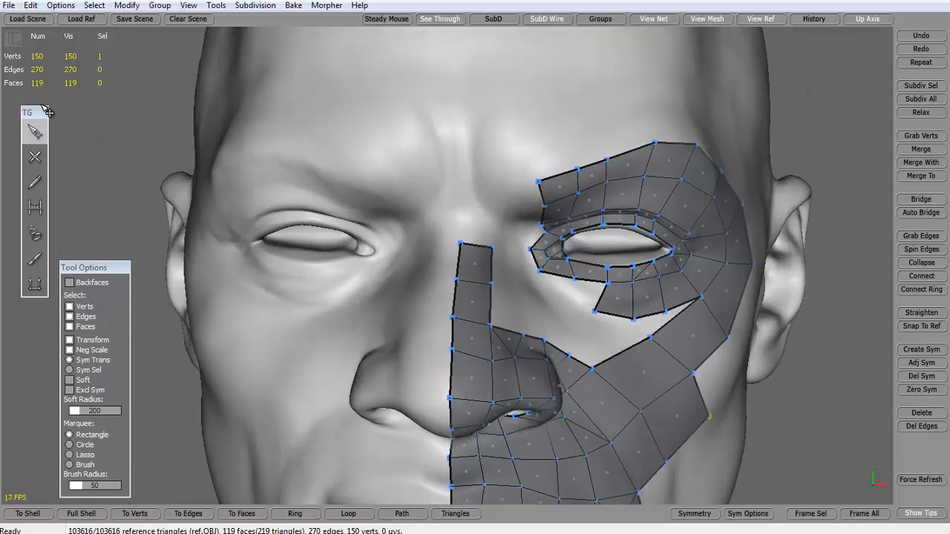
Step: Build two quads inward from the inner brow and connect them to the top of the nose bridge strip
left_click(35, 157)
left_click_drag(540, 182, 511, 173)
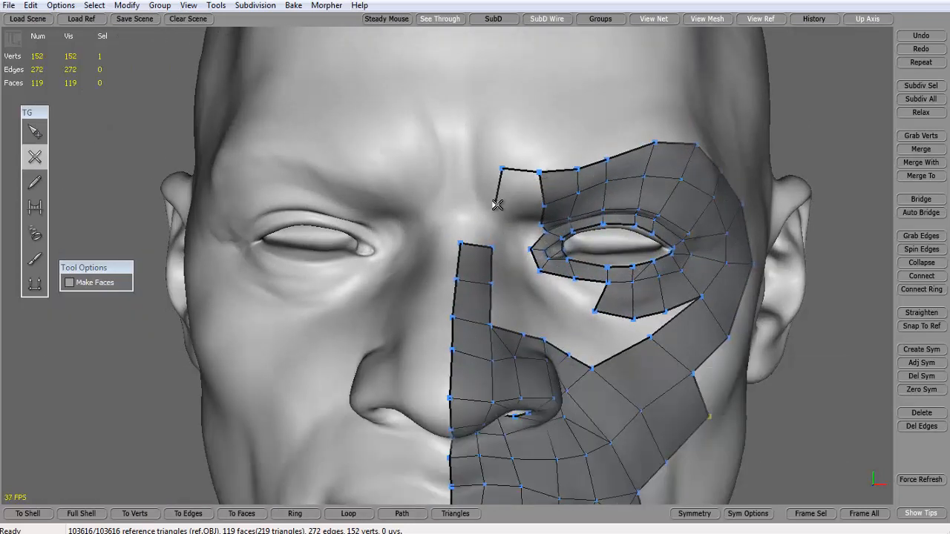
left_click(545, 209)
middle_click_drag(553, 211, 510, 155)
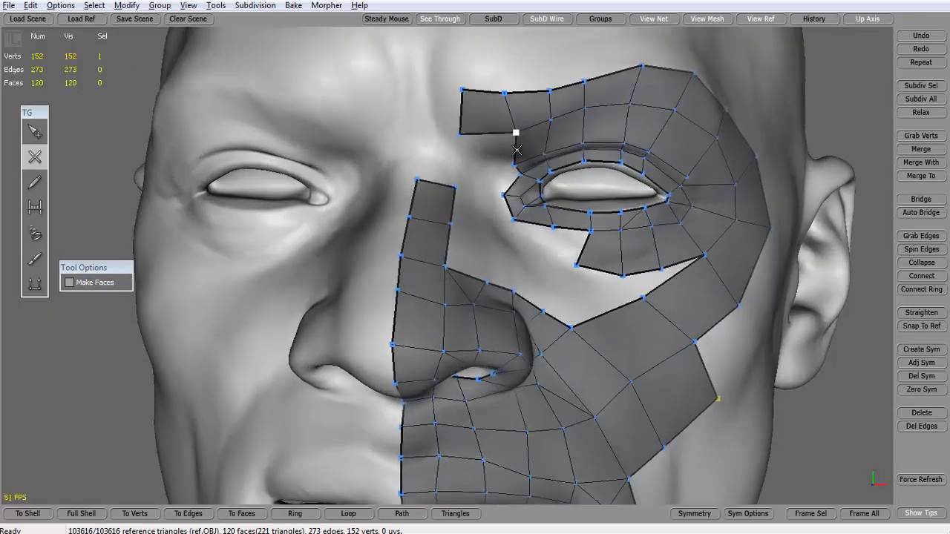
left_click(473, 164)
middle_click_drag(453, 163, 458, 210)
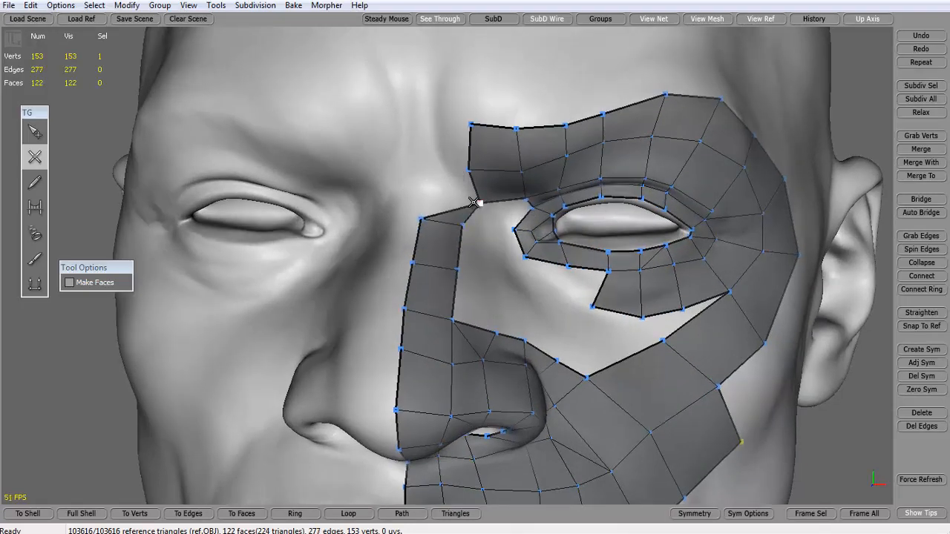
Step: Extend the nose bridge strip upward along the face's centre line with quads joined to the inner brow faces
left_click(427, 184)
left_click(480, 203)
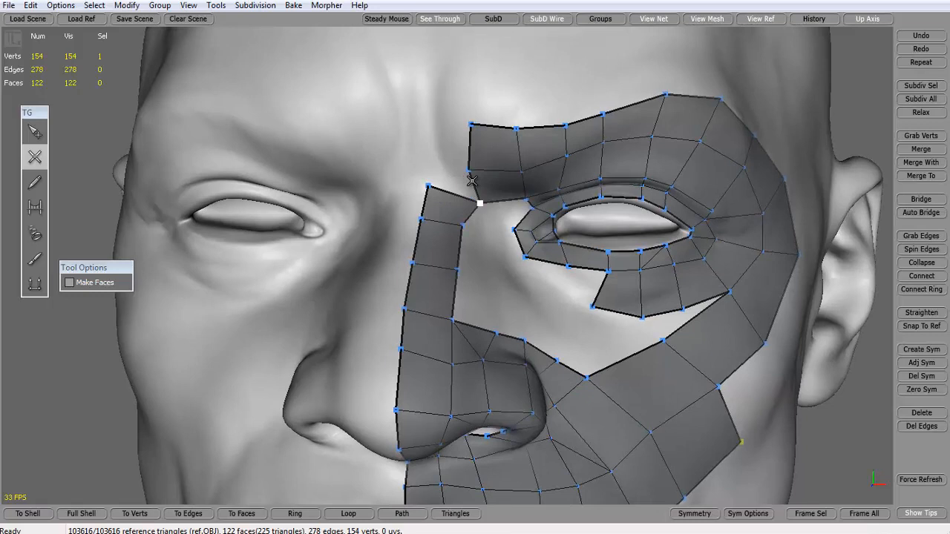
left_click(427, 185)
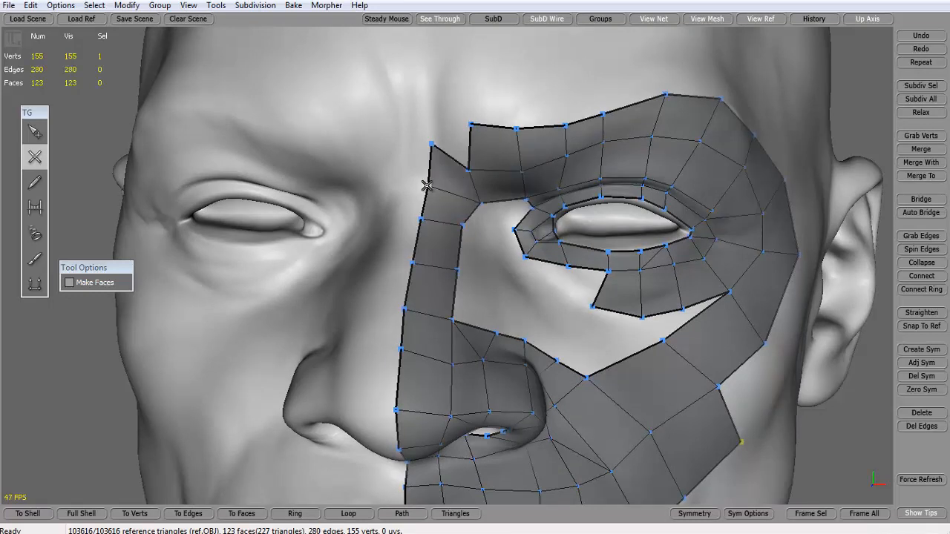
left_click(437, 95)
scroll(471, 134, "down", 5)
scroll(476, 175, "up", 2)
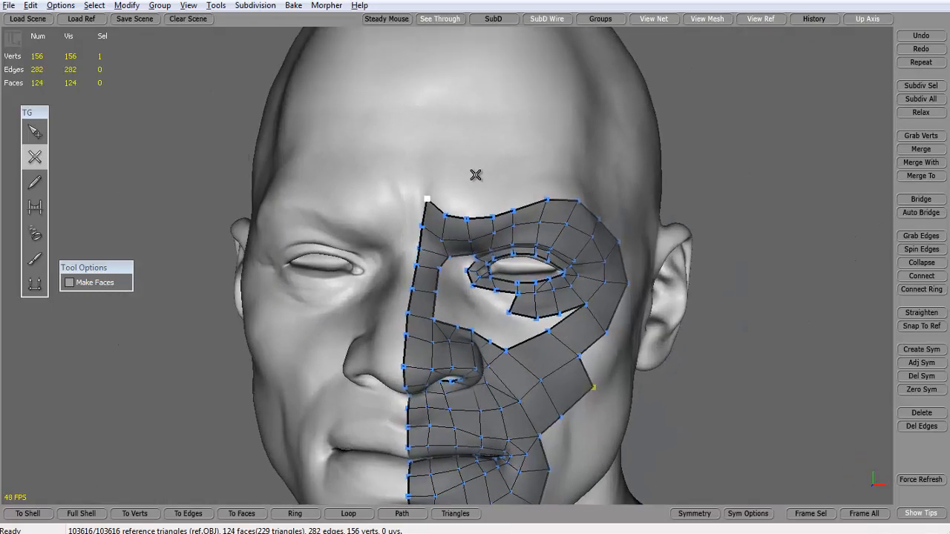
Step: Build a row of forehead quads above the brow, from the centre line across toward the outer brow
scroll(475, 174, "up", 2)
left_click_drag(423, 178, 458, 144)
left_click(409, 213)
left_click(462, 153)
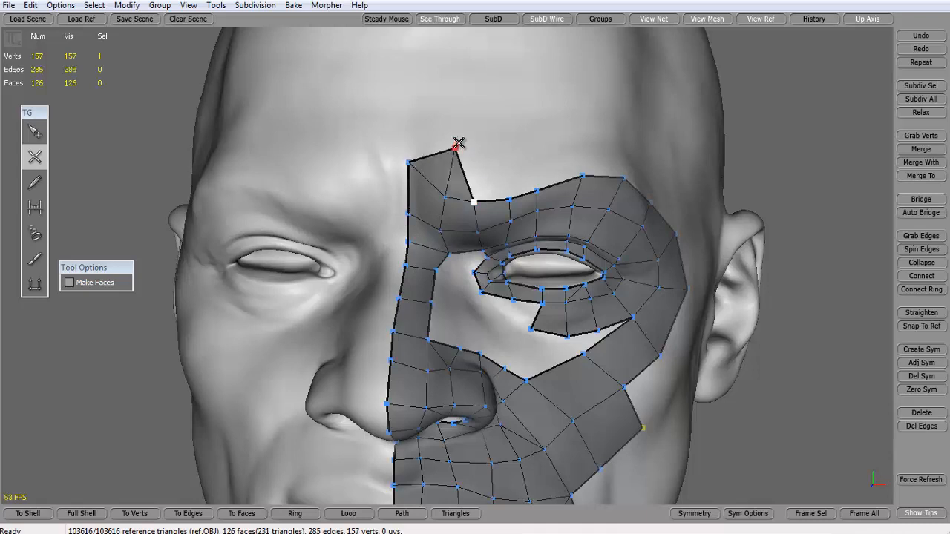
left_click(513, 141)
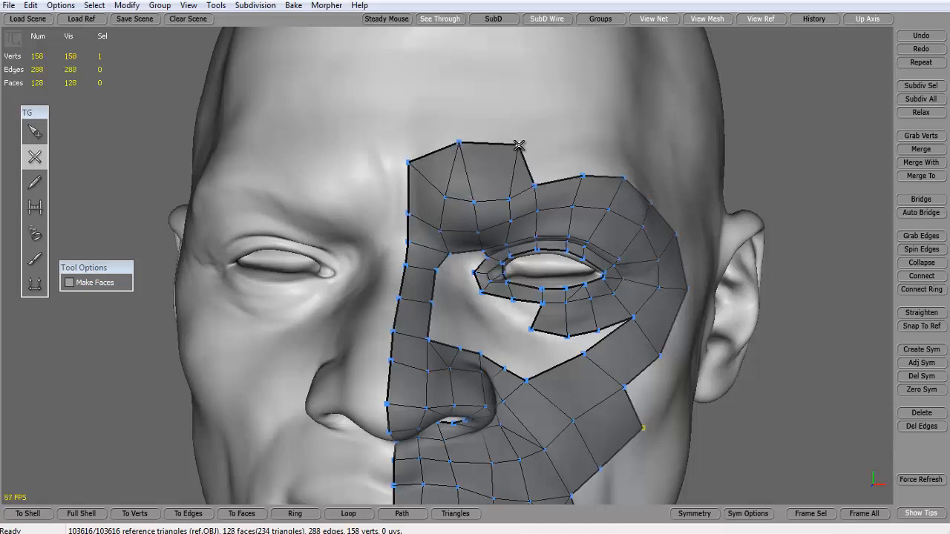
left_click(578, 139)
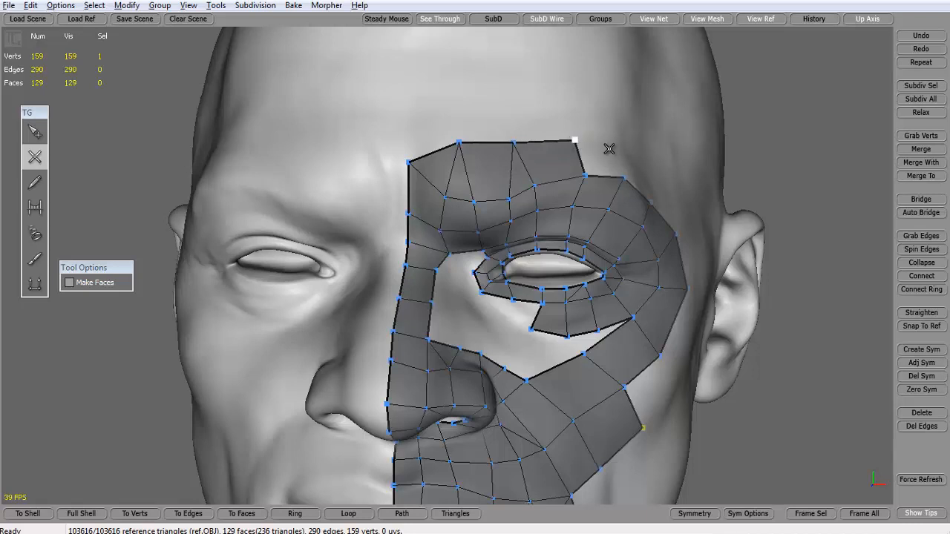
Step: Add one more quad at the outer end of the forehead row and even out the row's upper boundary vertices
middle_click_drag(609, 148, 428, 195)
left_click(352, 185)
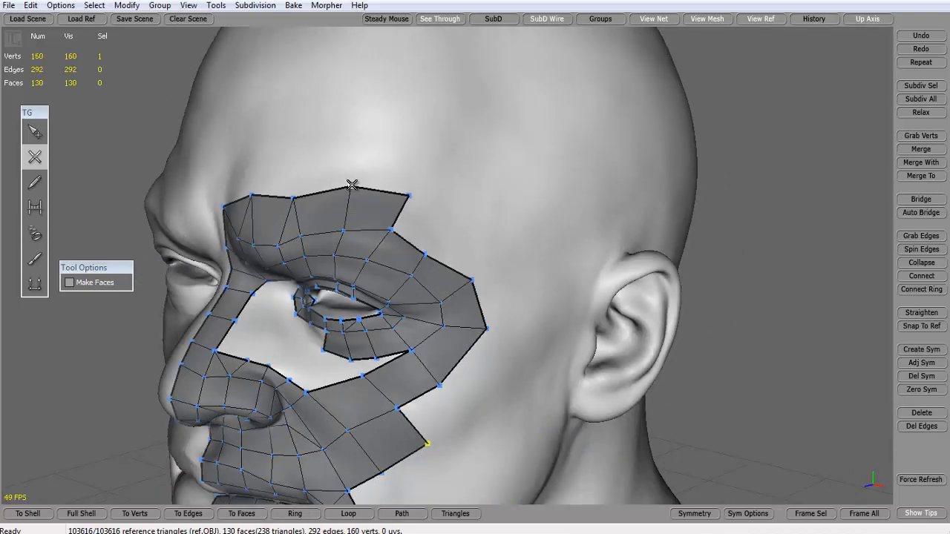
left_click_drag(292, 197, 292, 187)
left_click_drag(409, 195, 406, 190)
Step: Continue the forehead row down around the temple with six quads, closing it against the cheek strip's outer corner
left_click(457, 222)
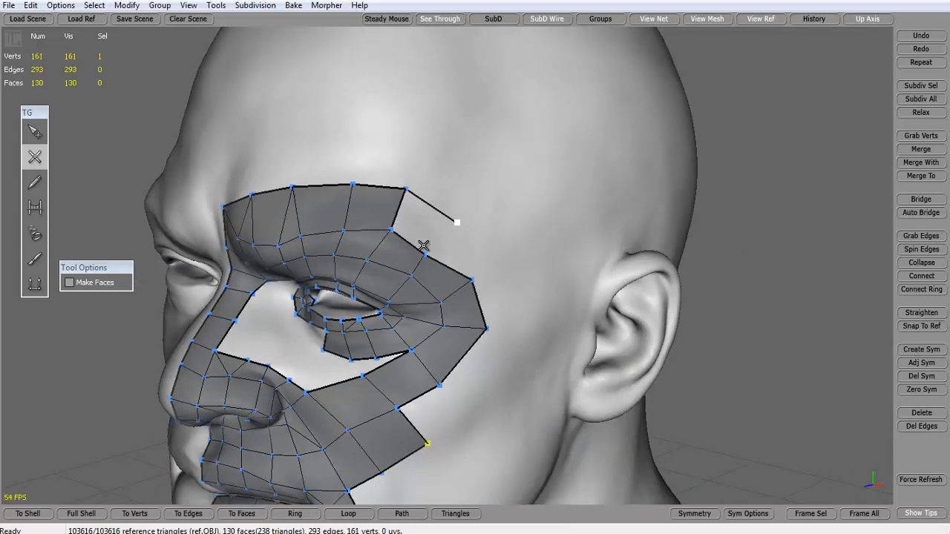
left_click(484, 267)
middle_click_drag(497, 246, 469, 247)
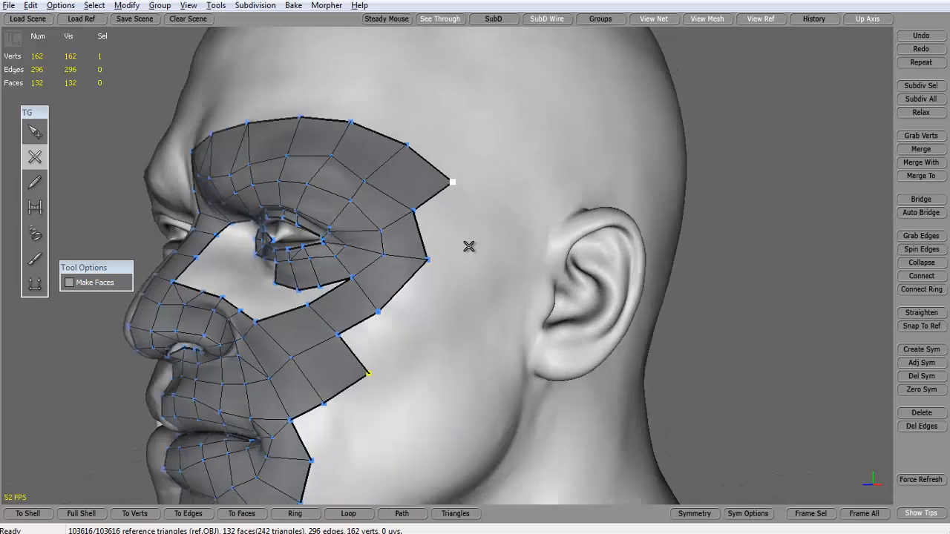
left_click(477, 260)
left_click(429, 260)
left_click(453, 316)
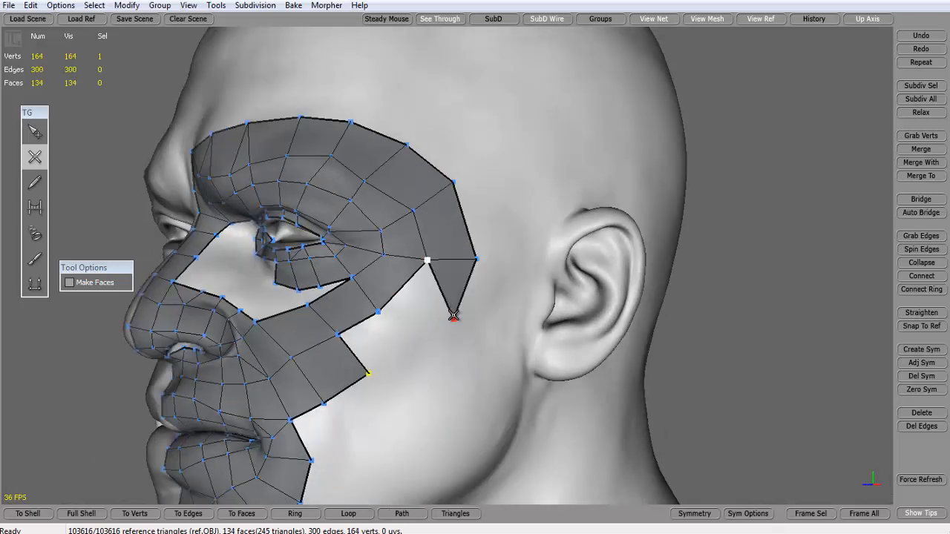
mouse_move(454, 316)
left_mouse_down()
mouse_move(456, 304)
mouse_move(451, 326)
left_mouse_up()
left_click(379, 313)
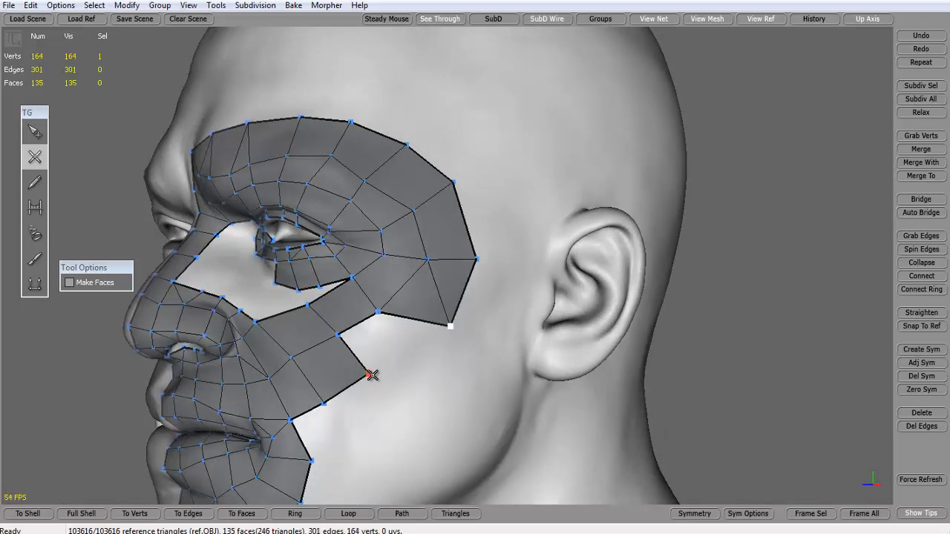
left_click(372, 375)
Step: Add a row of quads below the cheek strip, running from the mouth-corner loop outward across the cheek toward the ear
middle_click_drag(382, 377, 423, 362)
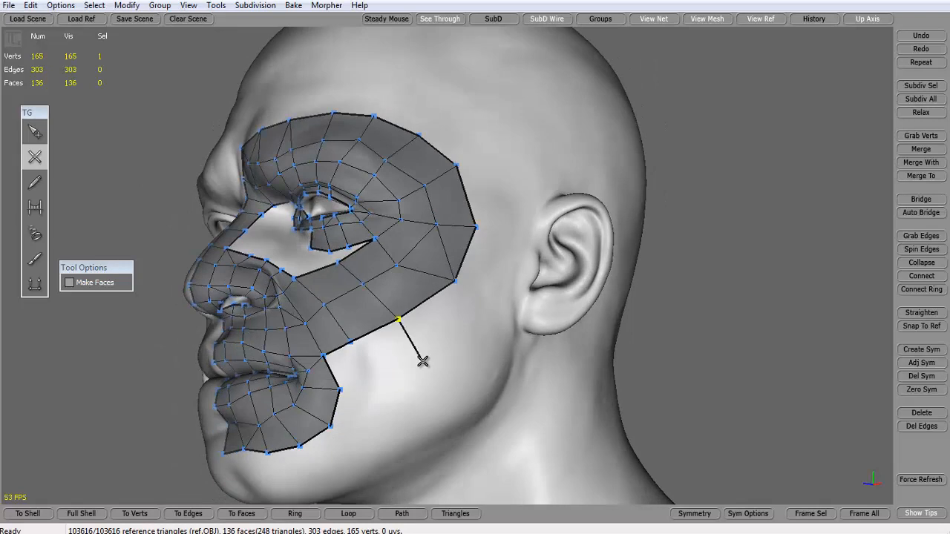
left_click(383, 383)
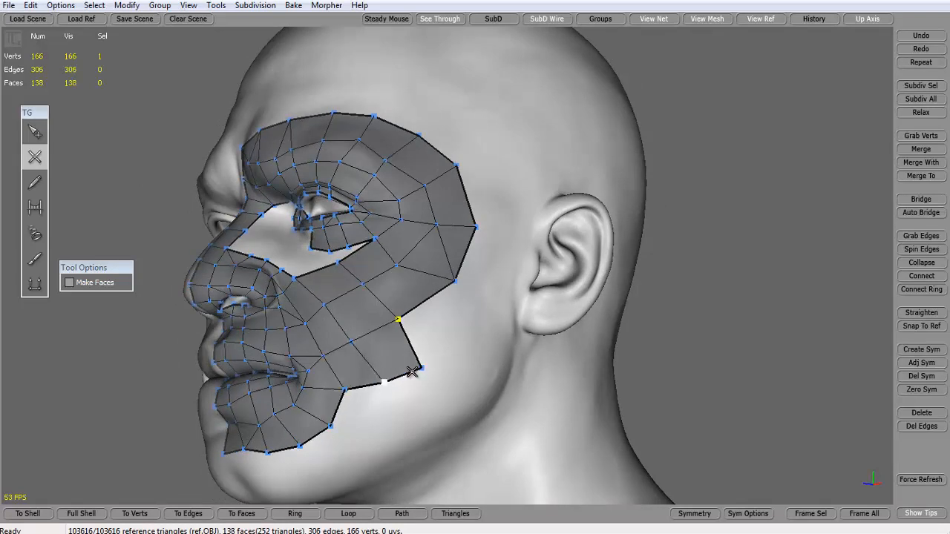
left_click_drag(422, 368, 434, 360)
left_click(455, 283)
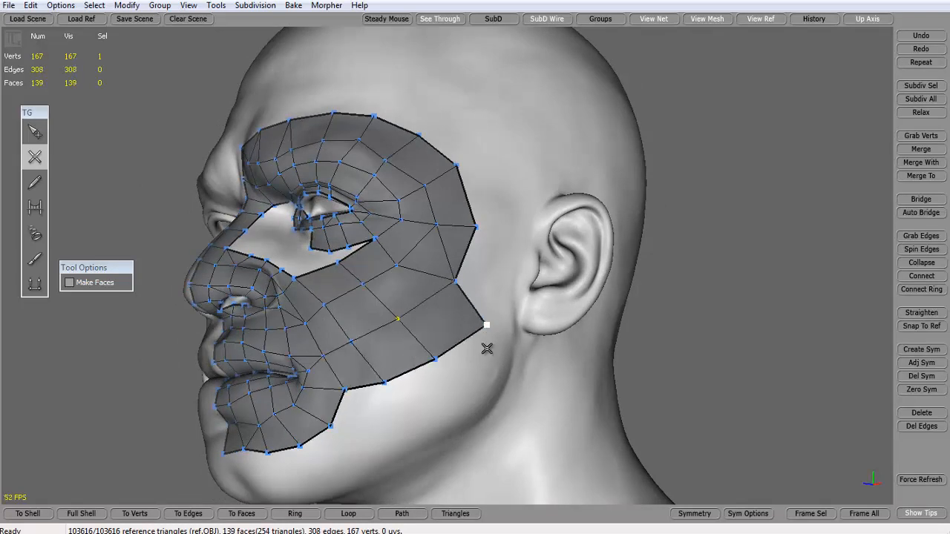
Step: Build a second row of cheek faces toward the jaw and join its inner end to the faces around the mouth
left_click(448, 399)
left_click(398, 418)
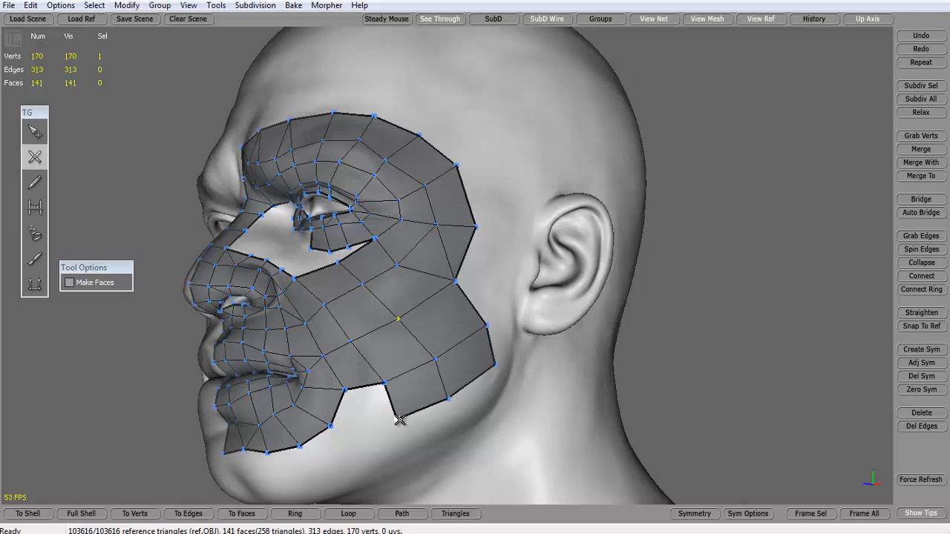
middle_click_drag(418, 391, 439, 368, "alt")
left_click(380, 376)
left_click(441, 377)
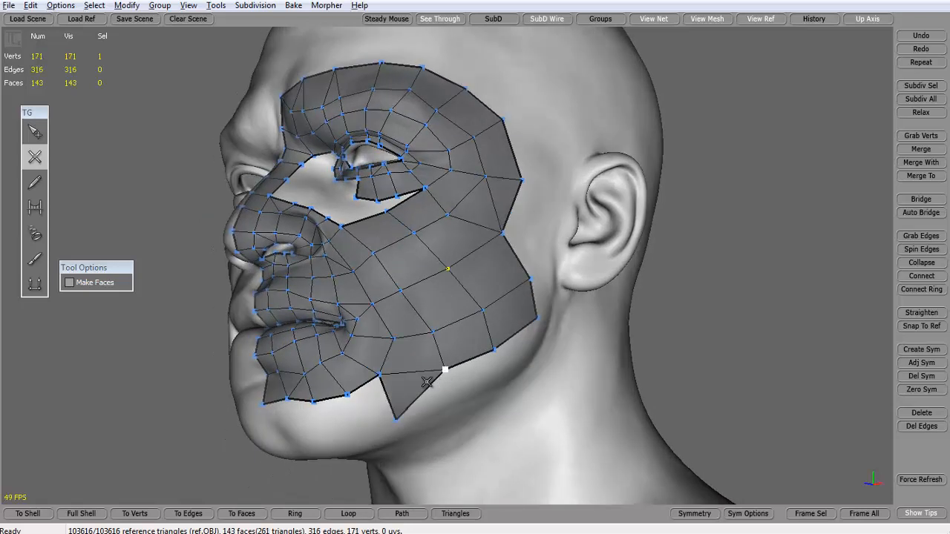
Step: Start a row along the jawline with a quad below the mouth-side cheek faces and adjust its lower vertices
left_click_drag(441, 377, 352, 376, "alt")
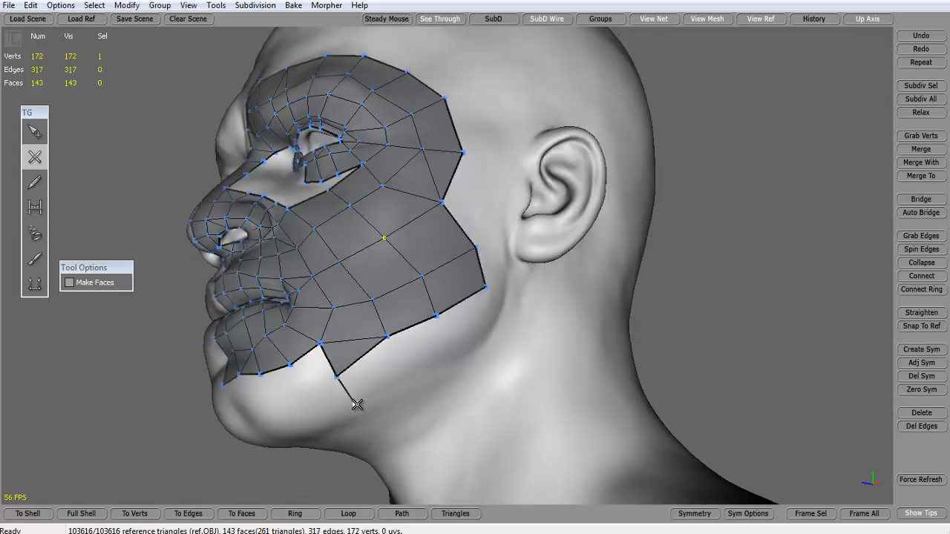
left_click(423, 371)
left_click(389, 337)
left_click_drag(422, 369, 401, 371)
left_click_drag(356, 404, 351, 400)
left_click(401, 374)
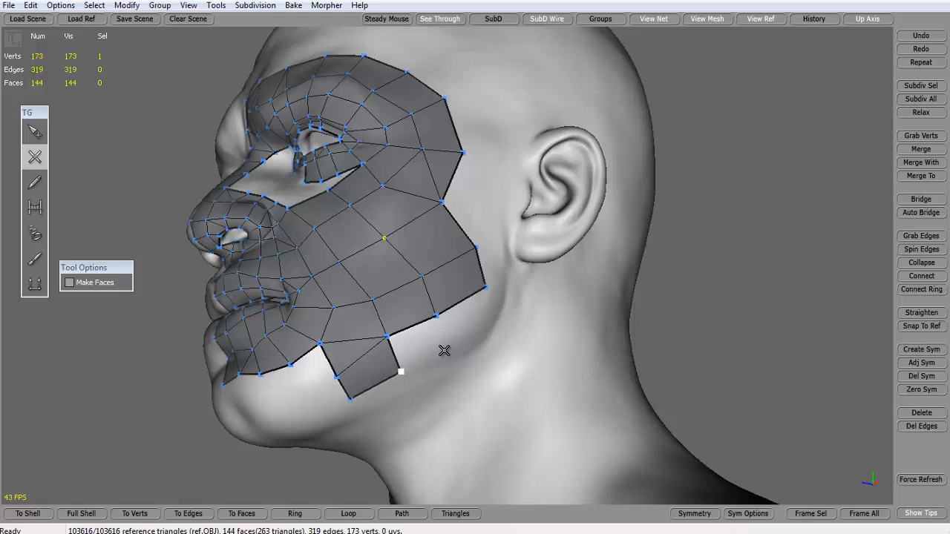
Step: Continue the jawline row with quads around the jaw angle up toward the earlobe, shifting the outer cheek vertex inward
left_click(455, 349)
left_click(437, 316)
left_click(487, 289)
left_click_drag(487, 289, 477, 288)
left_click_drag(494, 317, 498, 316)
left_click(484, 250)
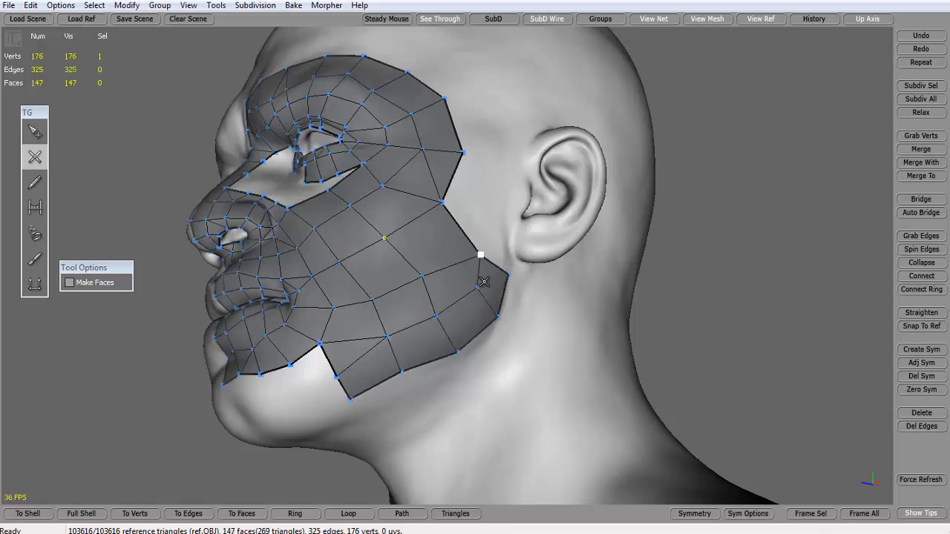
Step: Extend the faces up in front of the ear and close them against the temple's outer edge, adjusting the shared vertices
left_click(479, 208)
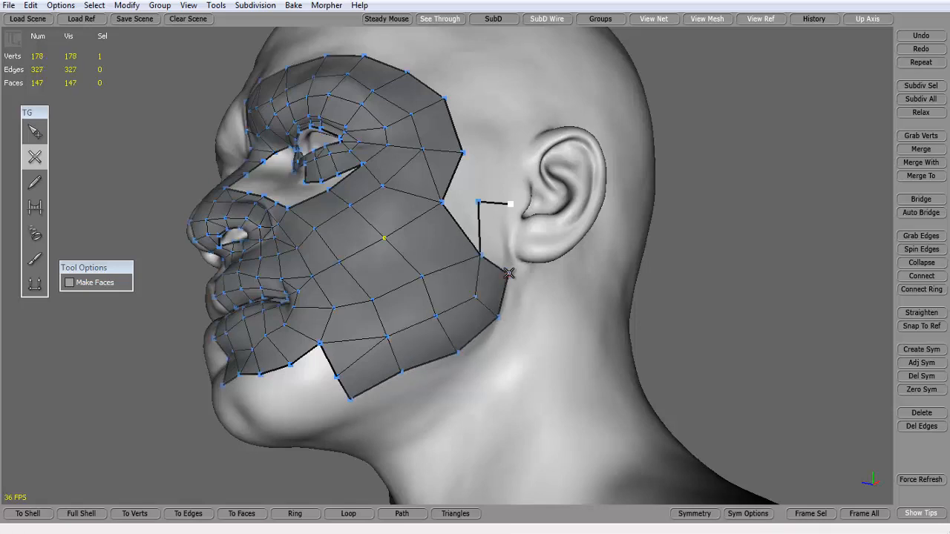
left_click_drag(482, 217, 484, 219)
left_click_drag(481, 255, 470, 258)
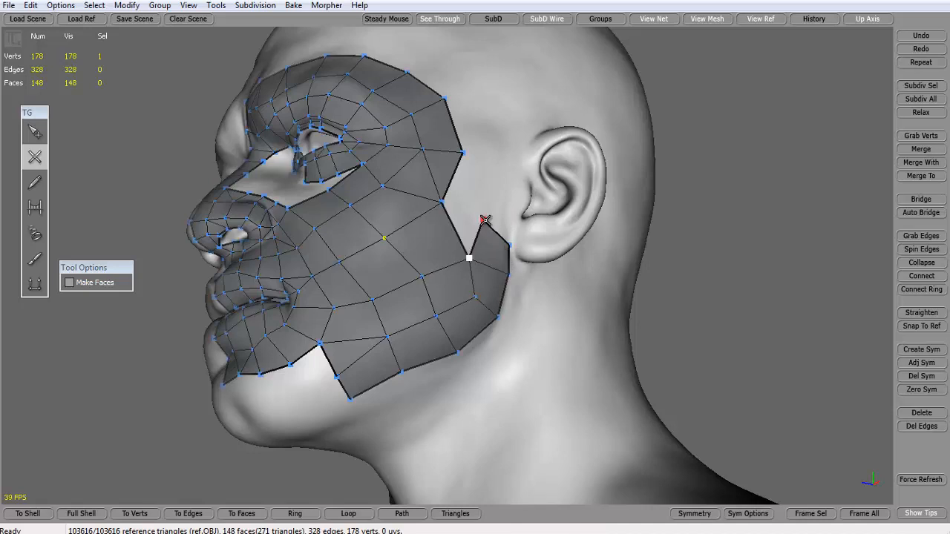
left_click_drag(486, 219, 482, 183)
left_click(464, 152)
left_click(444, 203)
Step: Add two quads beside the nose bridge strip, above the side of the nose
scroll(444, 202, "down", 2)
scroll(467, 217, "down", 2)
scroll(482, 183, "up", 4)
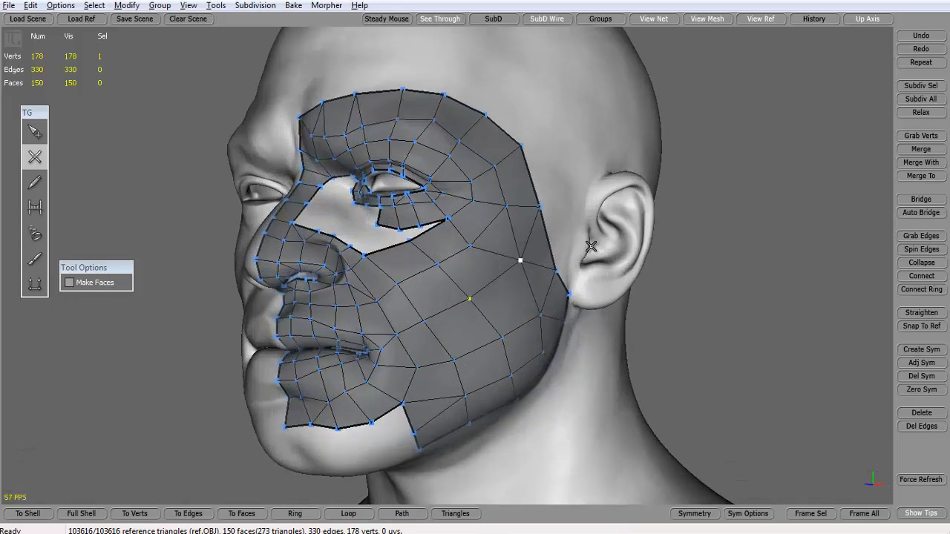
middle_click_drag(570, 250, 557, 205, "alt")
left_click_drag(557, 205, 602, 230, "alt")
scroll(603, 230, "up", 3)
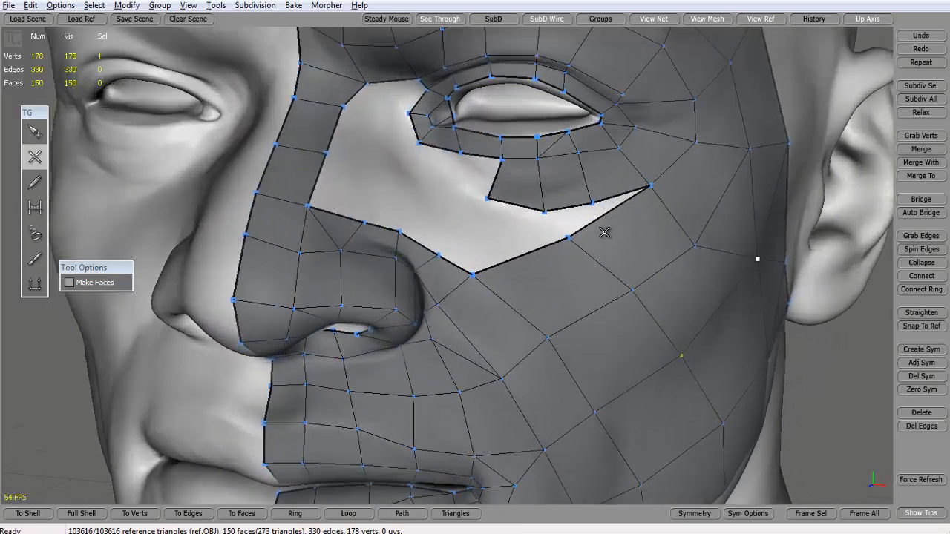
scroll(599, 251, "up", 2)
left_click(35, 132)
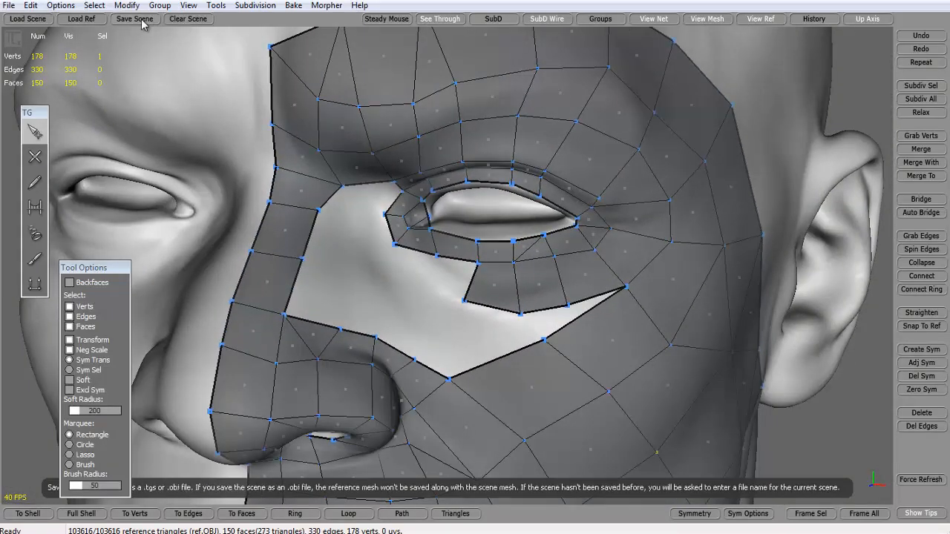
left_click(35, 157)
middle_click_drag(359, 228, 348, 211, "alt")
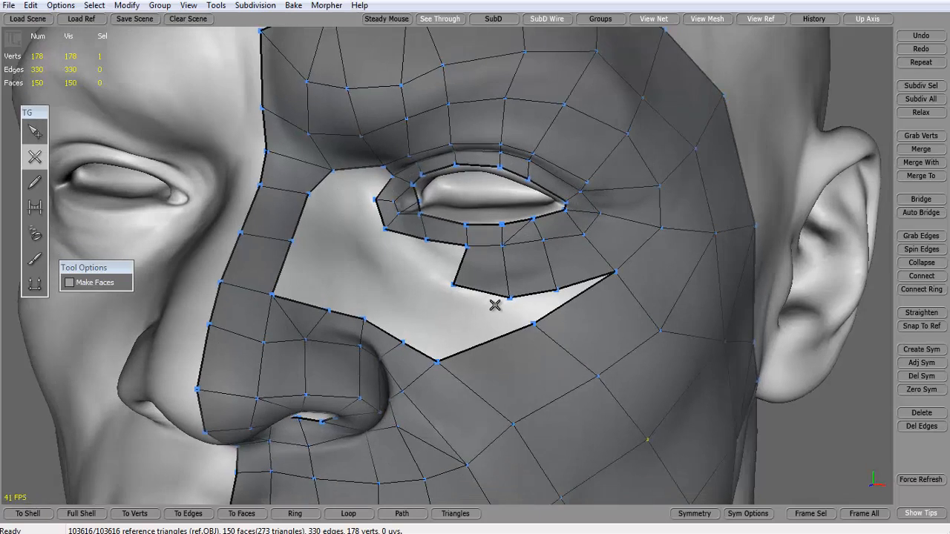
left_click(345, 264)
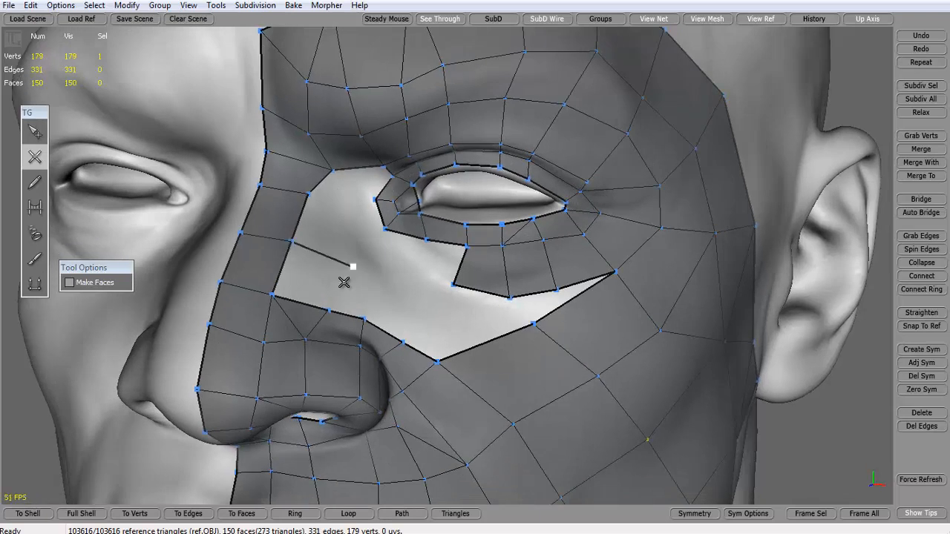
left_click(329, 310)
left_click(363, 319)
left_click_drag(381, 282, 388, 280)
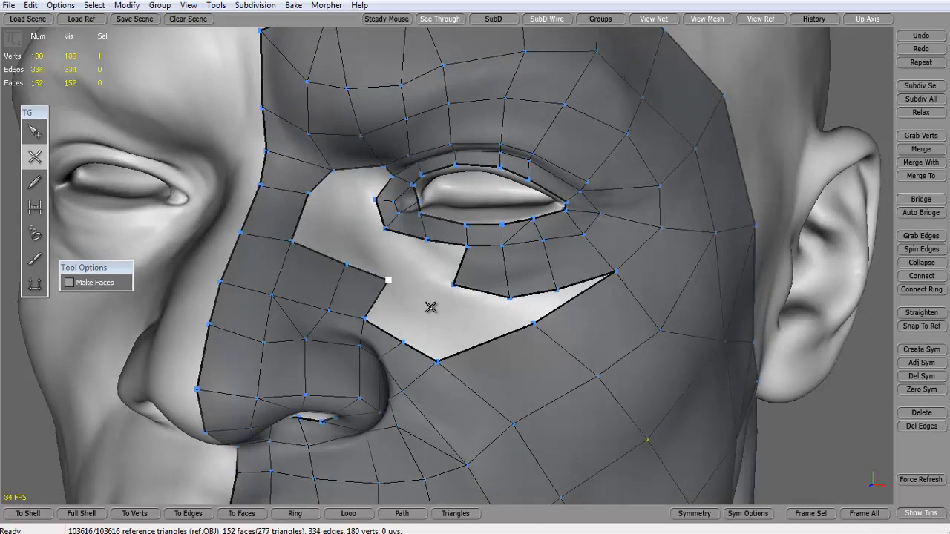
Step: Continue the nose-side row with two more faces toward the cheek, sliding the upper cheek vertex into line with it
left_click(432, 308)
left_click(403, 341)
left_click_drag(436, 311, 438, 304)
left_click_drag(533, 323, 500, 336)
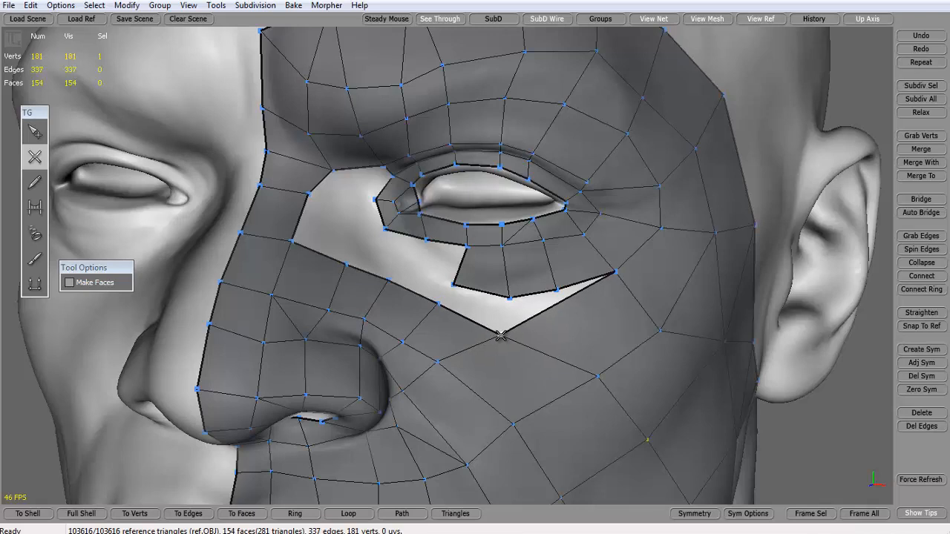
Step: Delete the crowded vertices and their faces below the outer lower eyelid to reopen the area under the eye
left_click(557, 293)
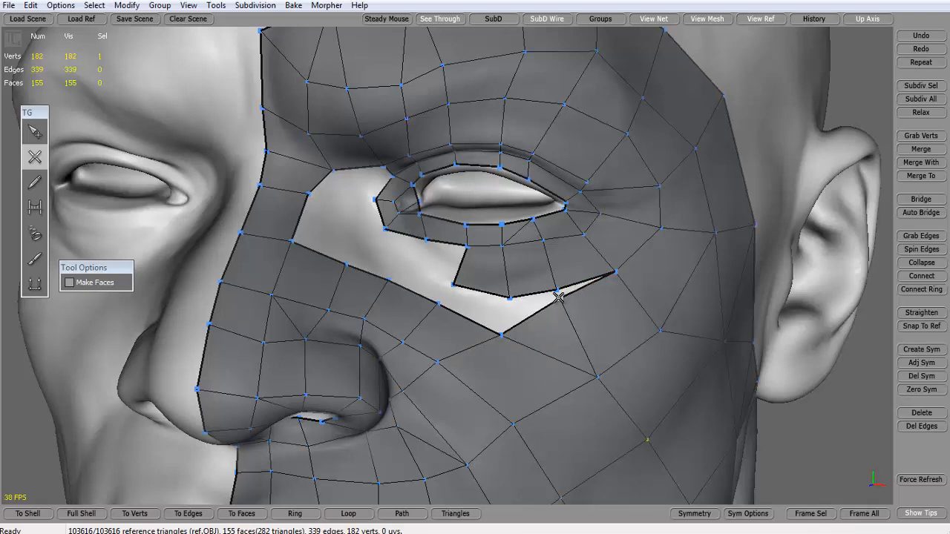
left_click(35, 132)
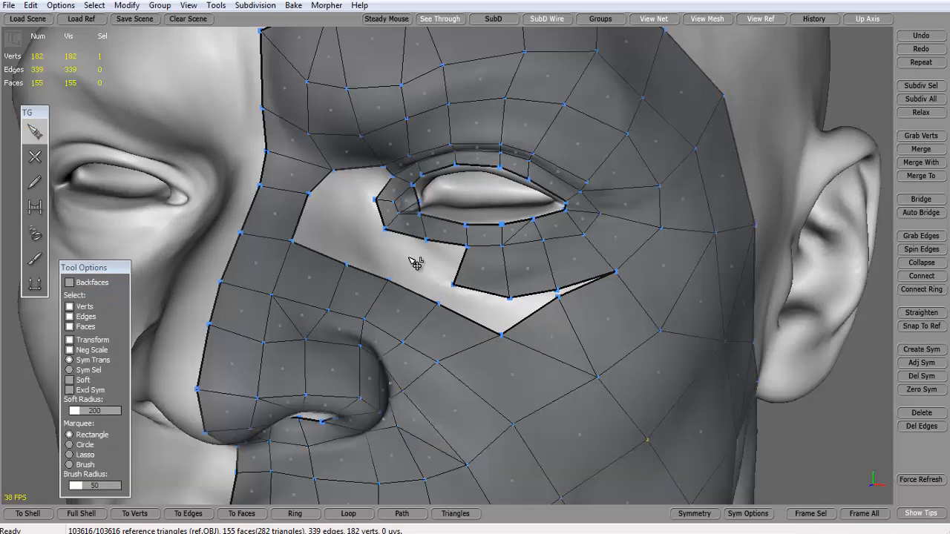
key("Delete")
left_click(560, 298)
key("Delete")
left_click(35, 157)
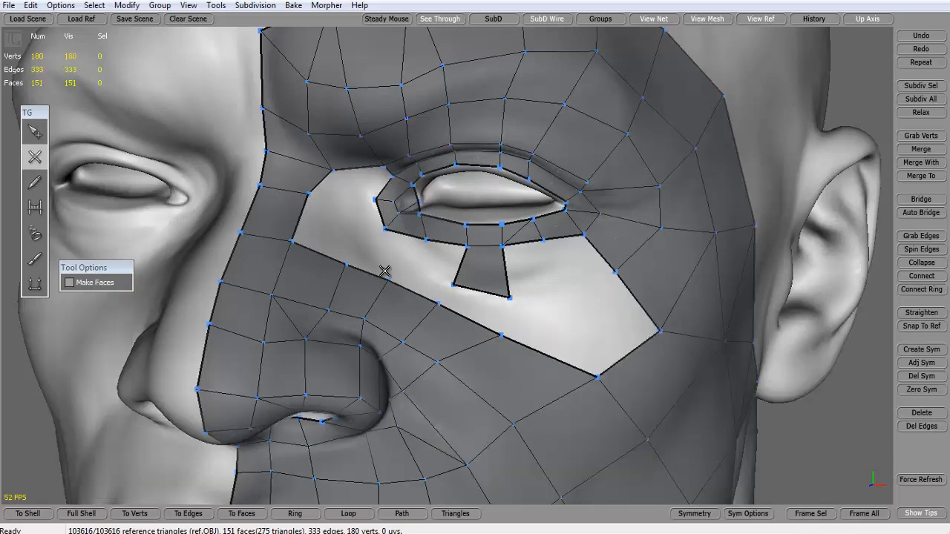
Step: Place a new vertex below the outer lower eyelid and rebuild the quads joining the eye loop to the cheek
left_click(566, 292)
left_click(598, 376)
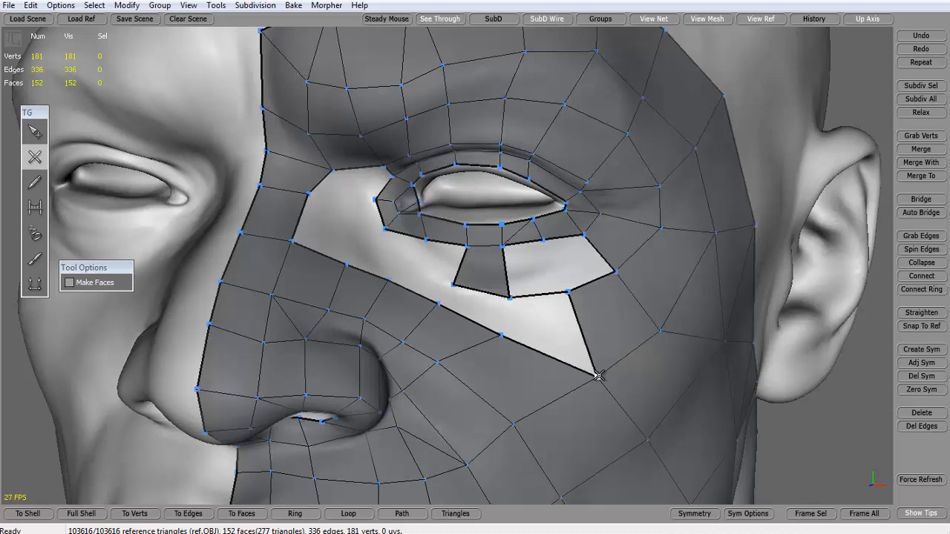
left_click(548, 245)
left_click_drag(571, 297, 568, 302)
Step: Fill the gap under the middle of the lower eyelid with quads joining it to the nose-side row
left_click(510, 310)
left_click(503, 333)
left_click(438, 301)
left_click(449, 285)
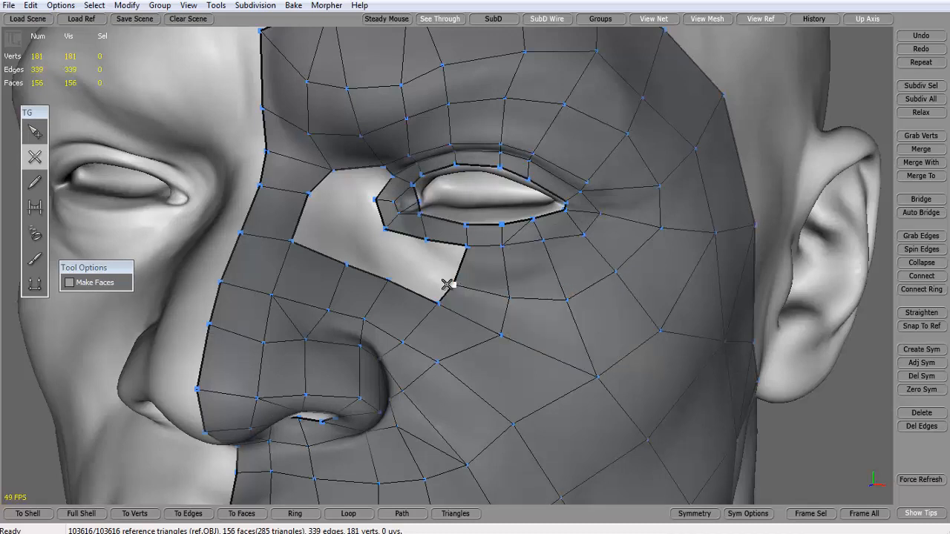
Step: Add quads below the inner half of the lower eyelid, bridging it to the nose-side row
left_click(425, 242)
left_click(414, 260)
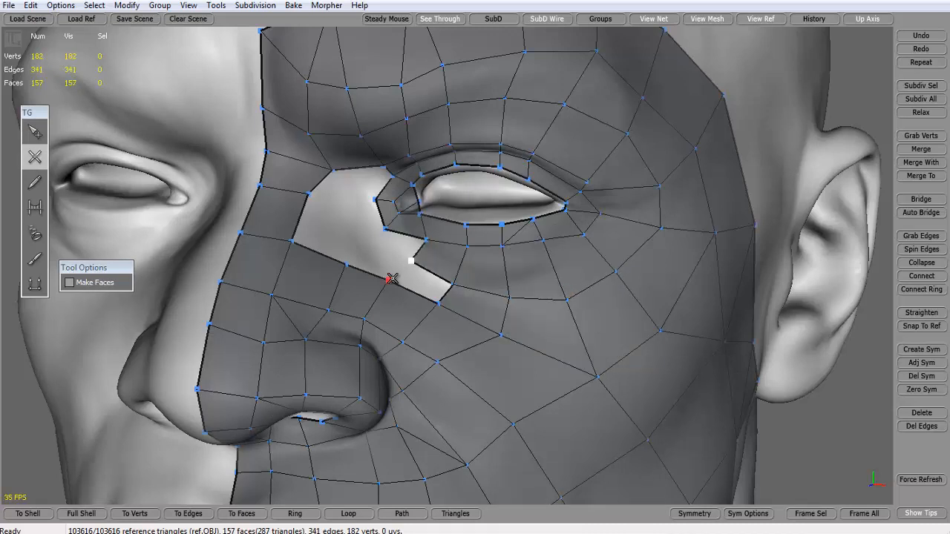
left_click(392, 279)
left_click(371, 245)
left_click(349, 262)
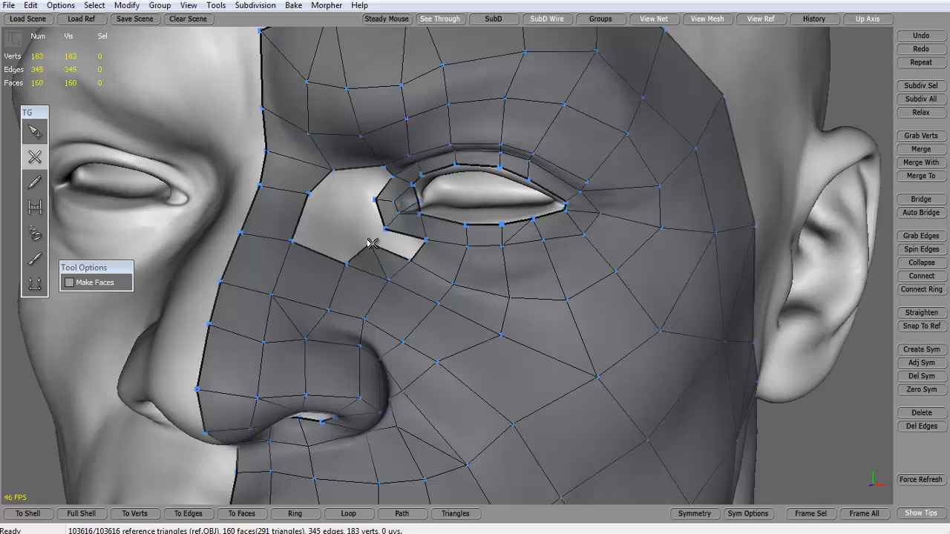
Step: Close the remaining hole between the inner eye corner, the nose bridge and the inner brow with quads
left_click(385, 229)
key("ctrl+z")
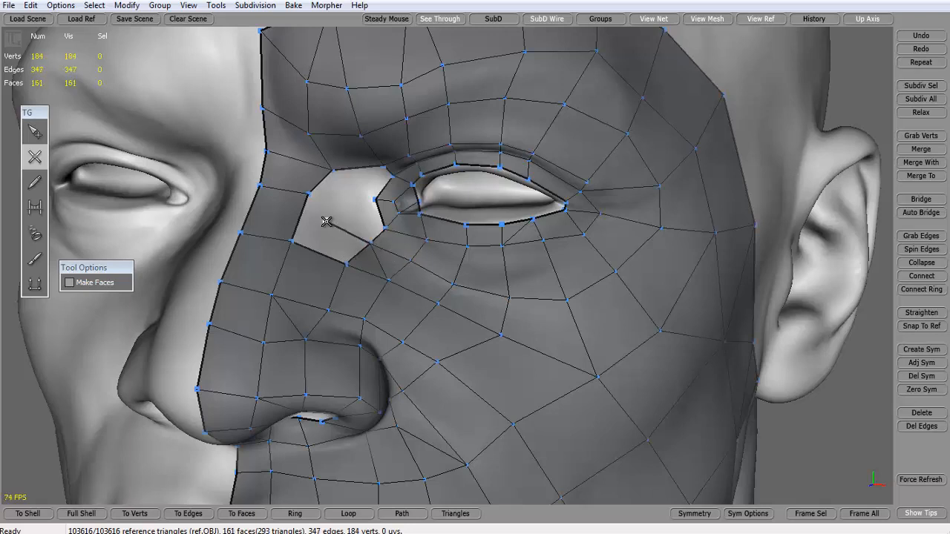
left_click(294, 240)
left_click_drag(338, 223, 340, 213)
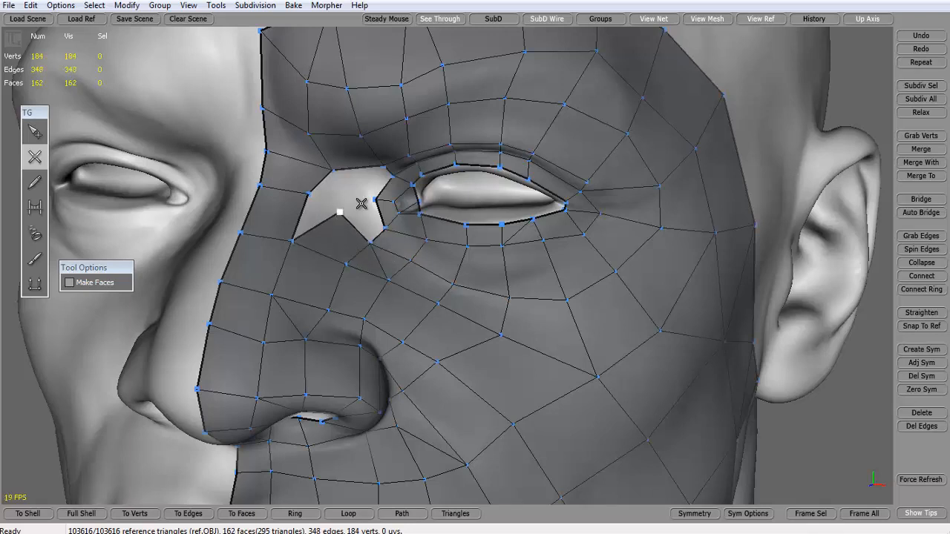
left_click(375, 199)
left_click(309, 193)
left_click(333, 171)
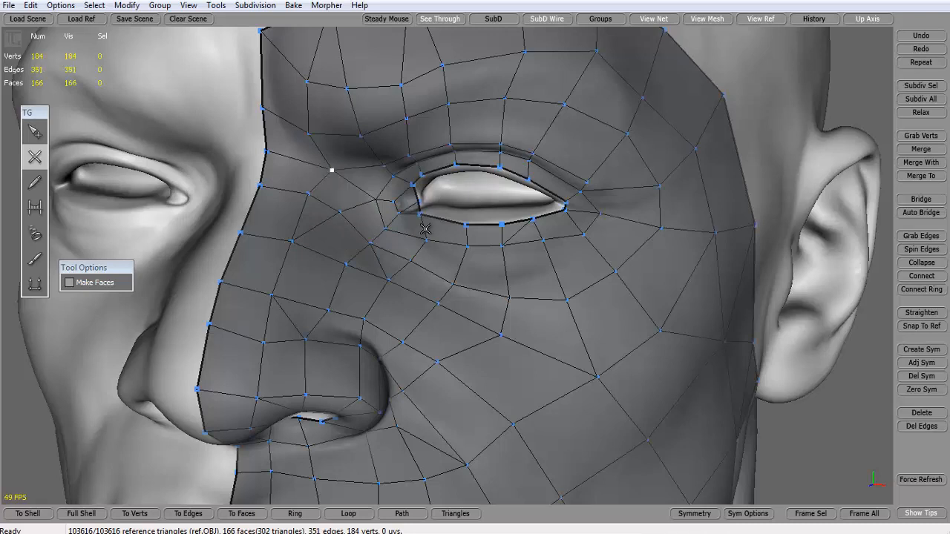
Step: Add two quads below the lower-lip faces, from the chin's centre line outward
scroll(333, 170, "down", 5)
left_click_drag(411, 199, 370, 190, "alt")
scroll(459, 218, "down", 3)
left_click_drag(460, 217, 490, 180, "alt")
right_click_drag(490, 180, 475, 297, "alt")
middle_click_drag(475, 297, 548, 238, "alt")
left_click(36, 132)
left_click_drag(371, 241, 438, 225, "alt")
left_click(35, 159)
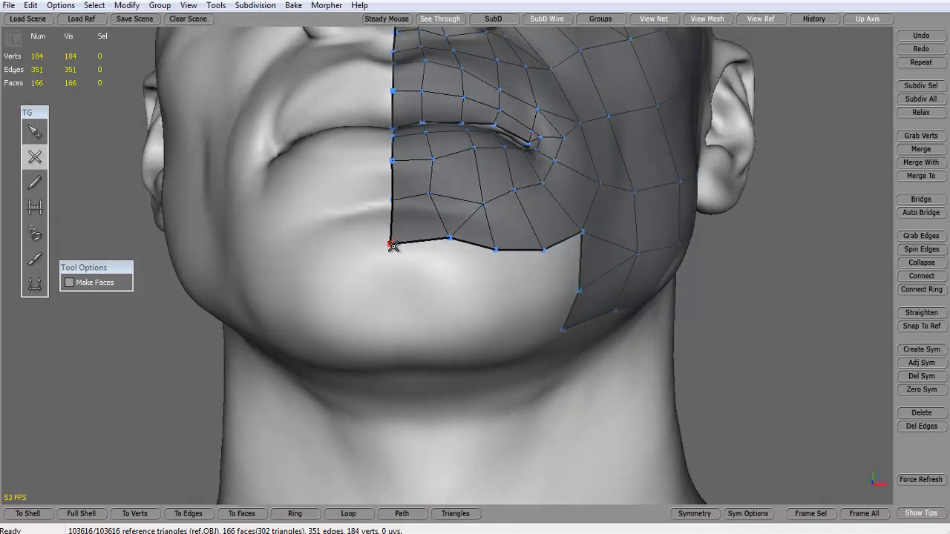
left_click(451, 237)
left_click_drag(504, 291, 459, 303, "alt")
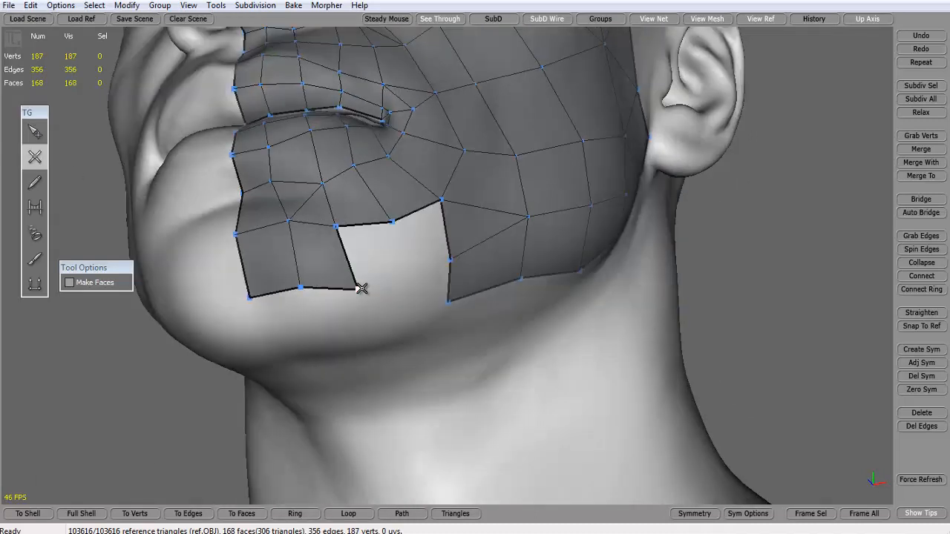
Step: Continue the chin row with two more quads, closing it against the inner end of the jawline row
left_click(338, 228)
left_click(392, 221)
left_click(401, 278)
left_click(450, 260)
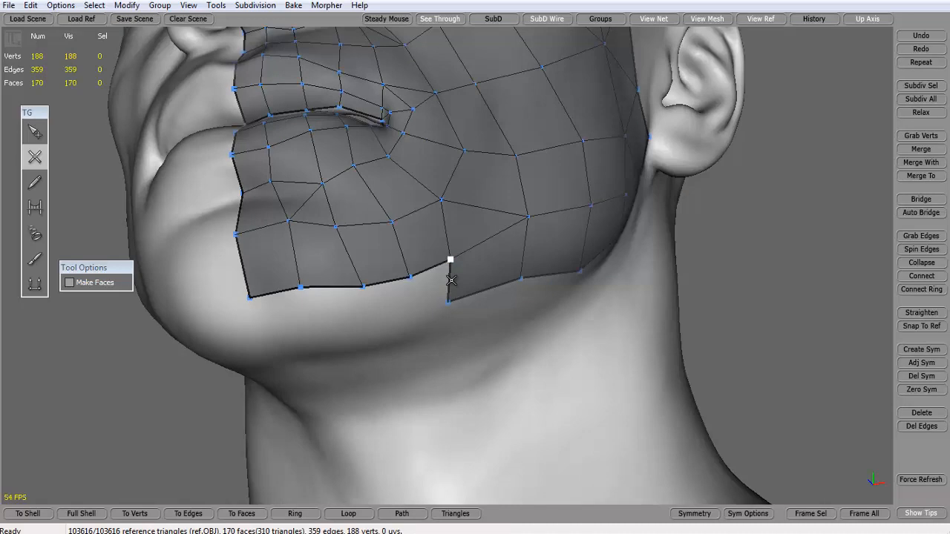
Step: Build a second chin row from the jawline faces back to the centre line
left_click_drag(452, 304, 443, 236, "alt")
left_click(443, 236)
left_click(401, 247)
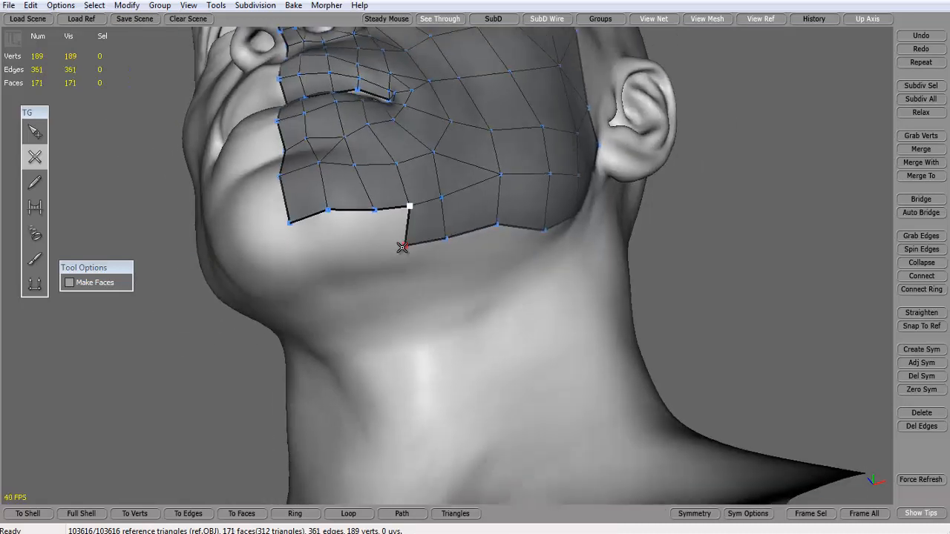
left_click(380, 217)
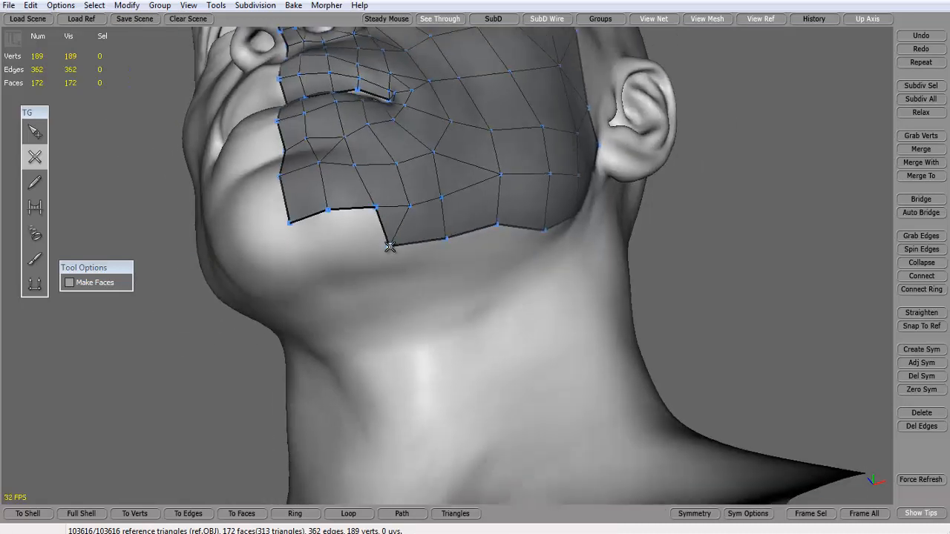
left_click_drag(390, 247, 435, 265, "alt")
left_click(429, 259)
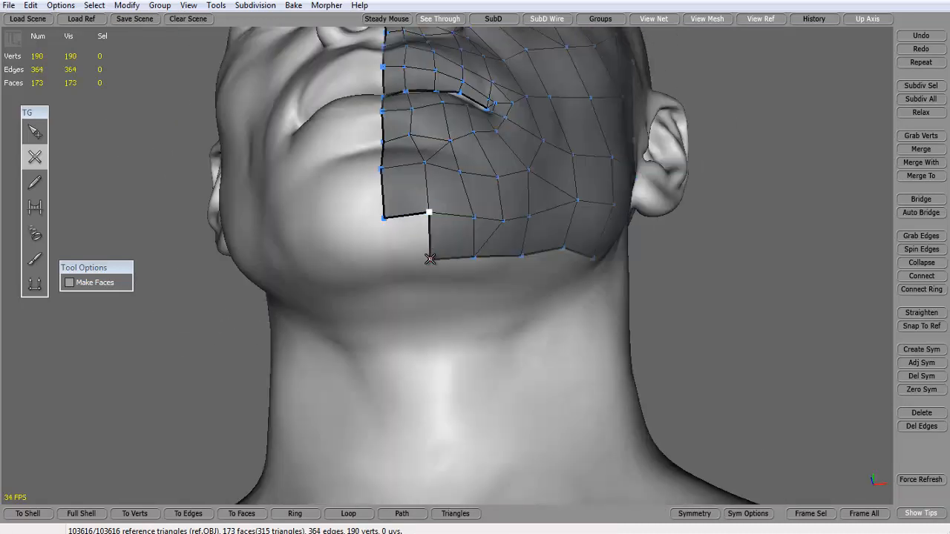
left_click(389, 259)
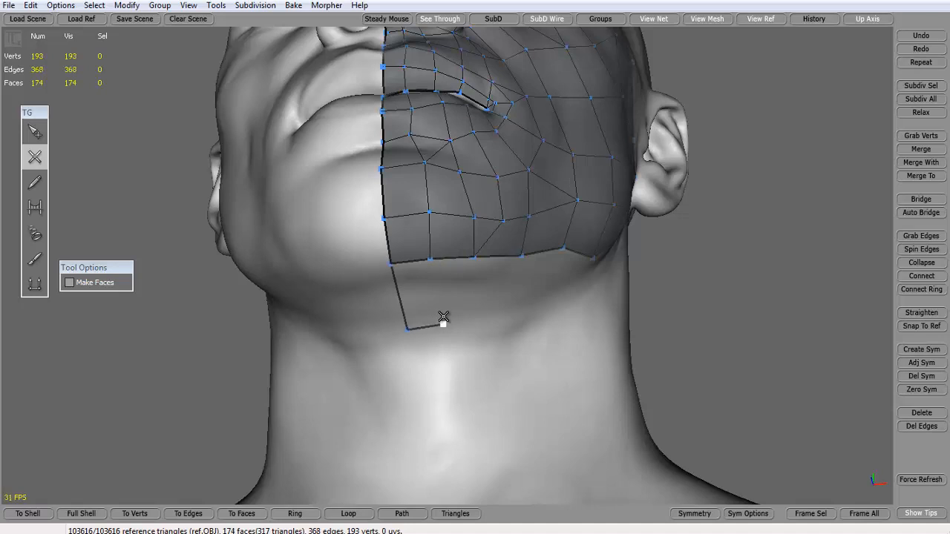
Step: Start a row of quads beneath the chin from the centre line outward and adjust its lower vertices
left_click(431, 259)
left_click(445, 322)
left_click_drag(445, 322, 397, 320, "alt")
left_click(395, 315)
left_click(346, 265)
left_click_drag(369, 331, 334, 335)
left_click_drag(398, 320, 371, 295)
Step: Continue the row of quads beneath the chin outward along the underside of the jaw toward the jaw angle
left_click(407, 251)
left_click(424, 302)
left_click(470, 285)
left_click(461, 231)
left_click(470, 285)
left_click(427, 282)
left_click(412, 241)
left_click(428, 282)
left_click(481, 227)
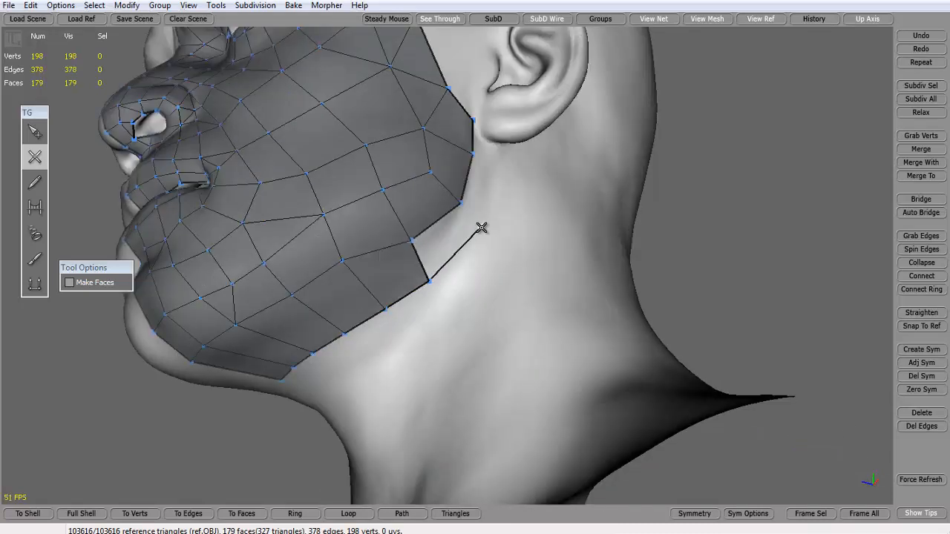
Step: Finish the jawline row with two quads at the jaw angle, ending just below the earlobe
left_click(462, 207)
left_click_drag(472, 254, 453, 299, "alt")
left_click(468, 237)
key("ctrl+z")
left_click(448, 292)
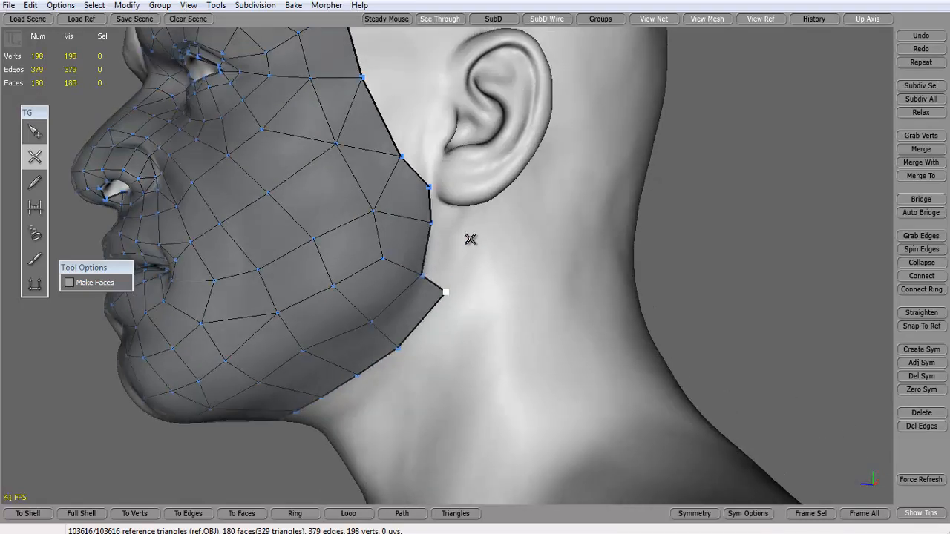
left_click(471, 237)
left_click(432, 223)
Step: Build three quads along the upper outer rim of the ear, starting where the rim meets the head
left_click_drag(460, 228, 527, 230, "alt")
left_click_drag(449, 236, 364, 194, "alt")
right_click_drag(363, 194, 488, 198, "alt")
middle_click_drag(488, 197, 506, 253, "alt")
left_click_drag(506, 253, 487, 266, "alt")
right_click_drag(487, 266, 547, 256, "alt")
middle_click_drag(547, 256, 528, 278, "alt")
left_click_drag(528, 277, 575, 299, "alt")
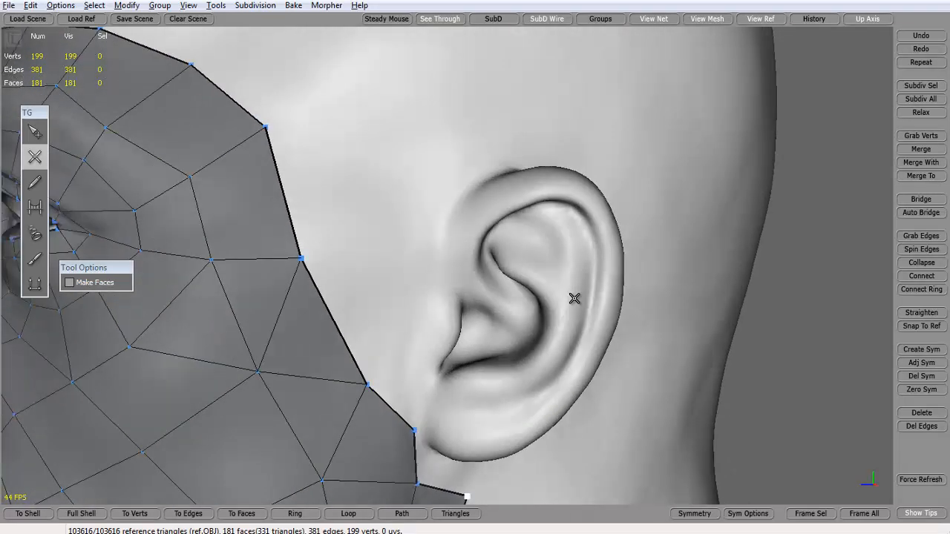
right_click_drag(575, 299, 565, 279, "alt")
middle_click_drag(565, 279, 557, 274, "alt")
left_click(35, 131)
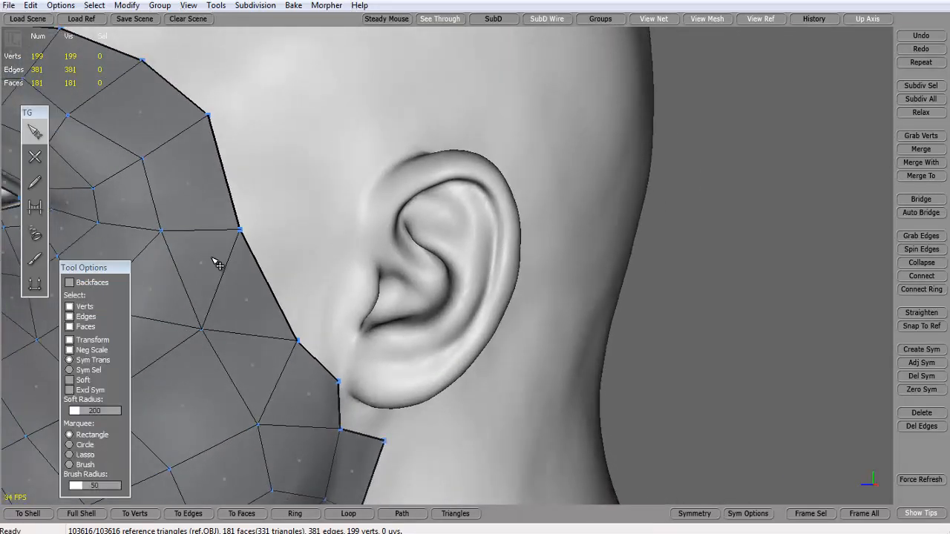
left_click(35, 157)
middle_click_drag(405, 246, 414, 247, "alt")
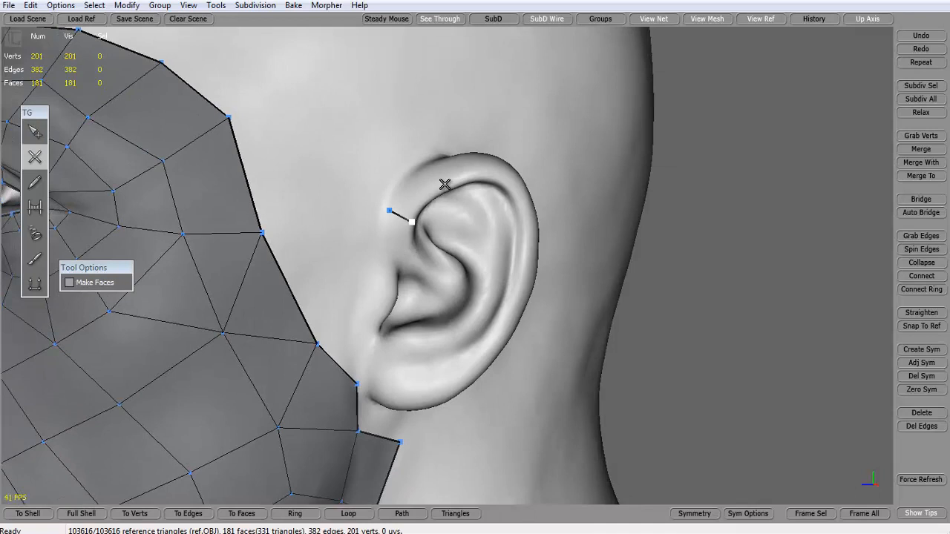
left_click(391, 209)
left_click_drag(390, 210, 389, 206)
left_click_drag(416, 173, 492, 208)
left_click(458, 185)
left_click(429, 198)
right_click_drag(493, 207, 564, 219, "alt")
middle_click_drag(564, 219, 354, 224, "alt")
left_click(319, 235)
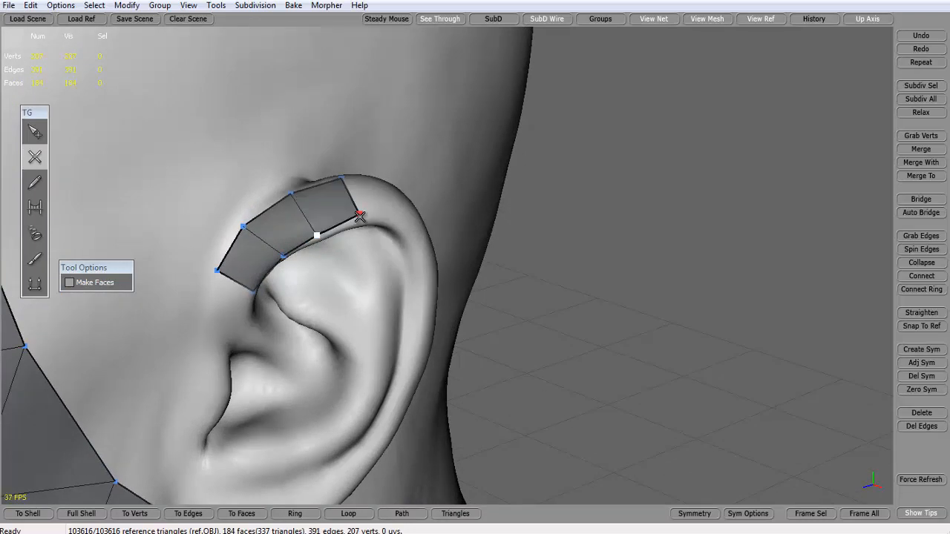
Step: Adjust the vertices of the new upper ear rim quads to follow the sculpted rim
left_click_drag(361, 214, 364, 221)
left_click_drag(382, 220, 358, 236, "alt")
left_click_drag(248, 254, 254, 265)
left_click_drag(194, 267, 195, 280)
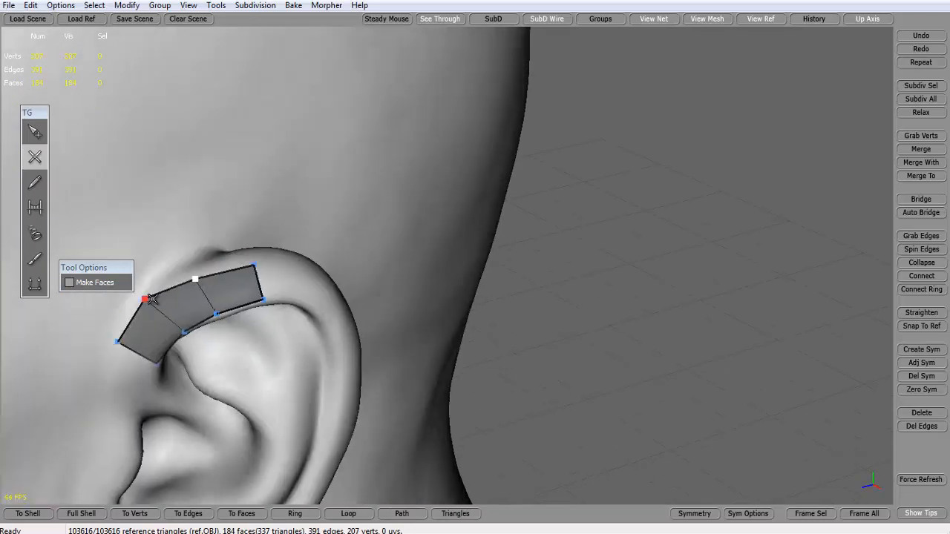
Step: Extend the ear rim strip with two more quads over the top and around its rear curve
left_click_drag(144, 299, 311, 211, "alt")
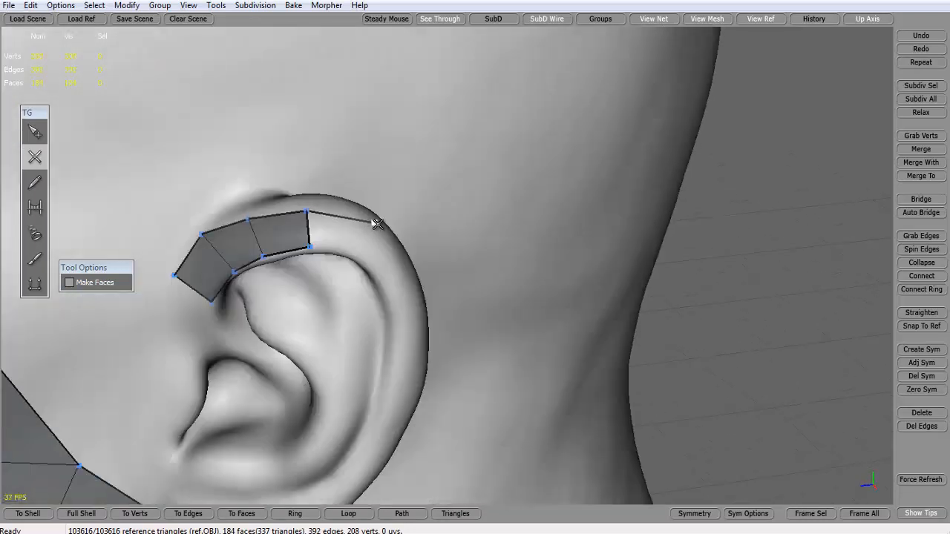
left_click(311, 247)
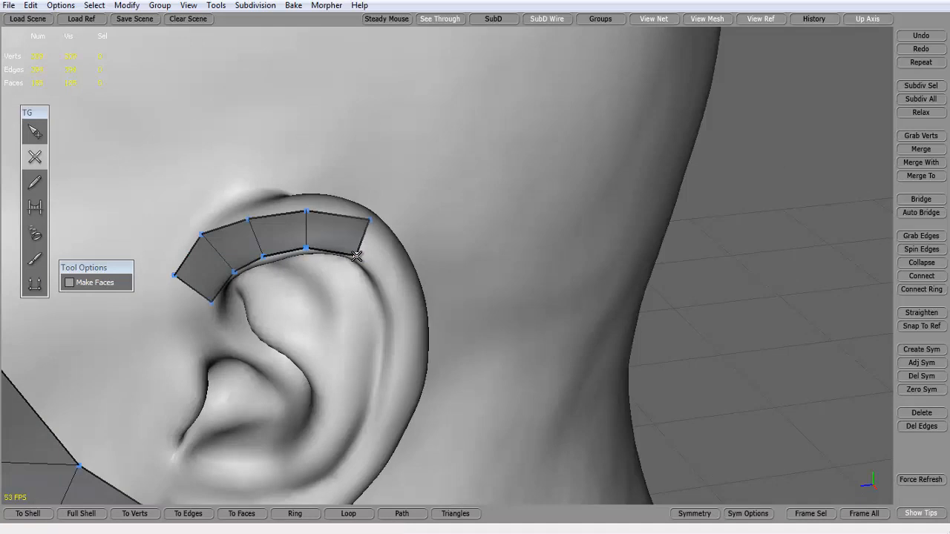
mouse_move(312, 247)
left_mouse_down("alt")
mouse_move(390, 222)
mouse_move(317, 237)
left_mouse_up("alt")
scroll(317, 238, "up", 1)
left_click(336, 236)
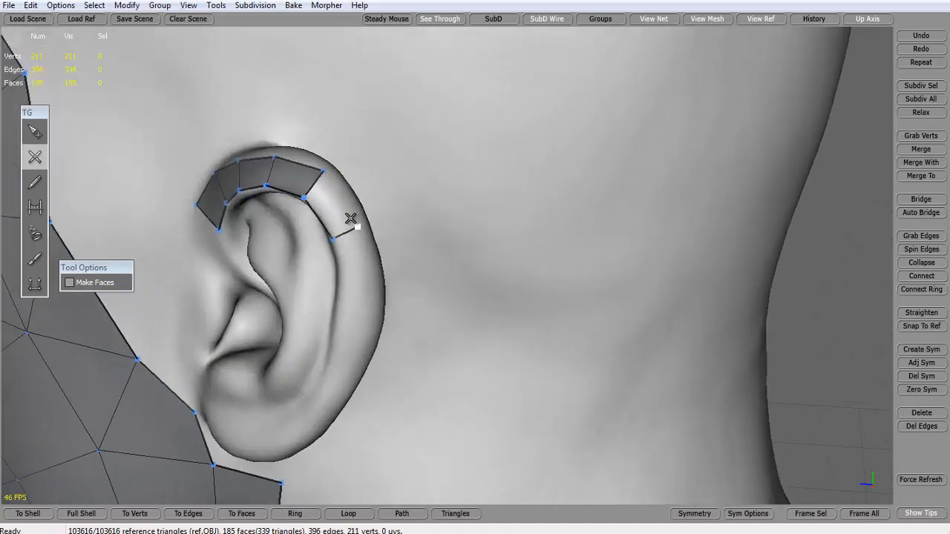
left_click(325, 171)
left_click(359, 230)
Step: Add three quads down the back rim of the ear and adjust the outer vertex to the rim
left_click(375, 281)
left_click_drag(374, 281, 422, 275, "alt")
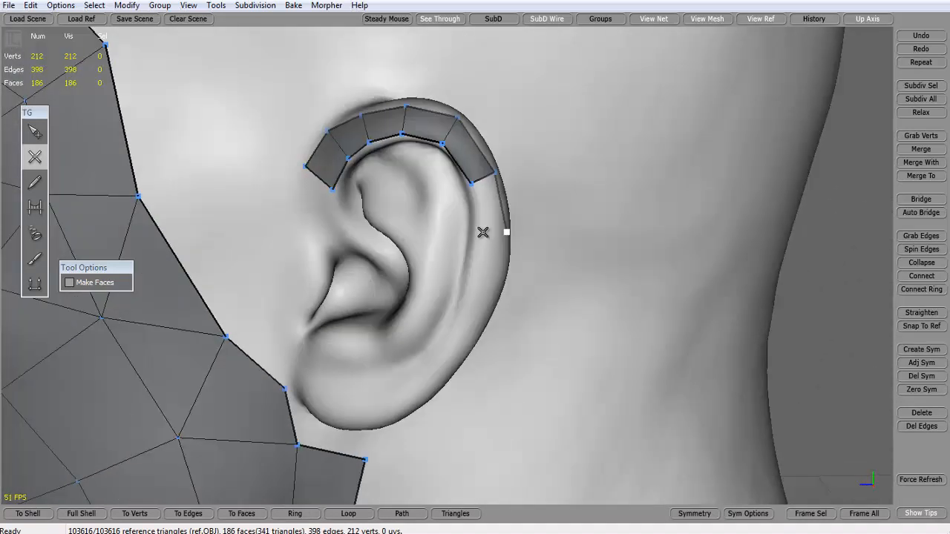
left_click(474, 199)
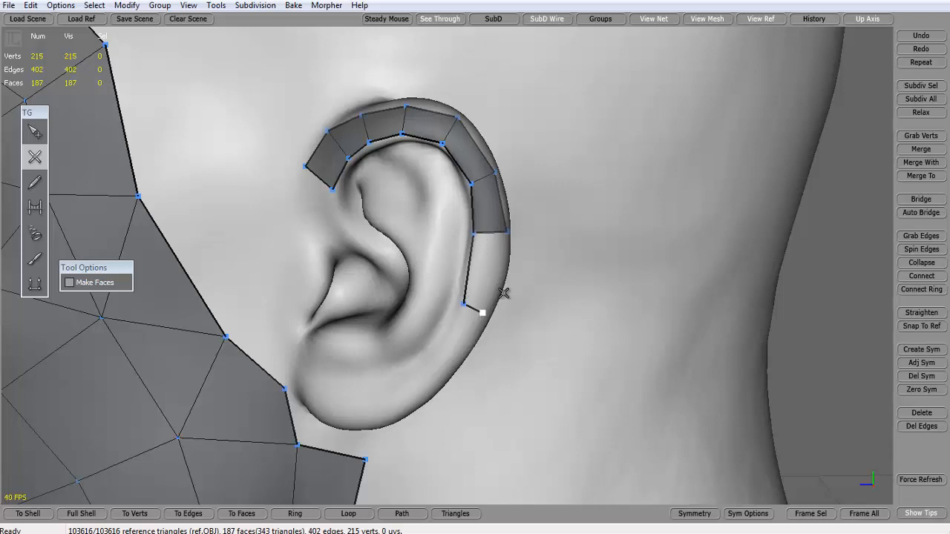
left_click(507, 233)
left_click_drag(493, 302, 497, 298)
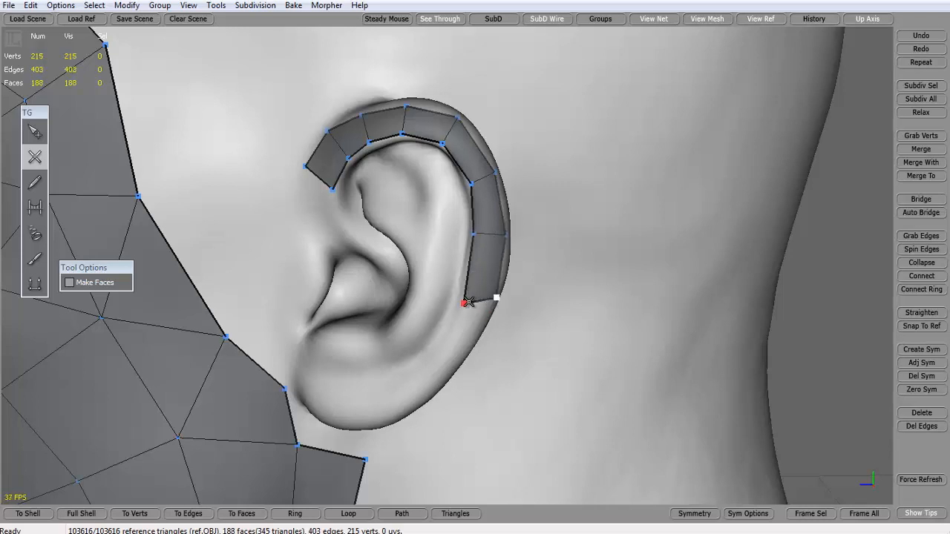
left_click(465, 291)
left_click(498, 300)
left_click_drag(457, 367, 554, 254)
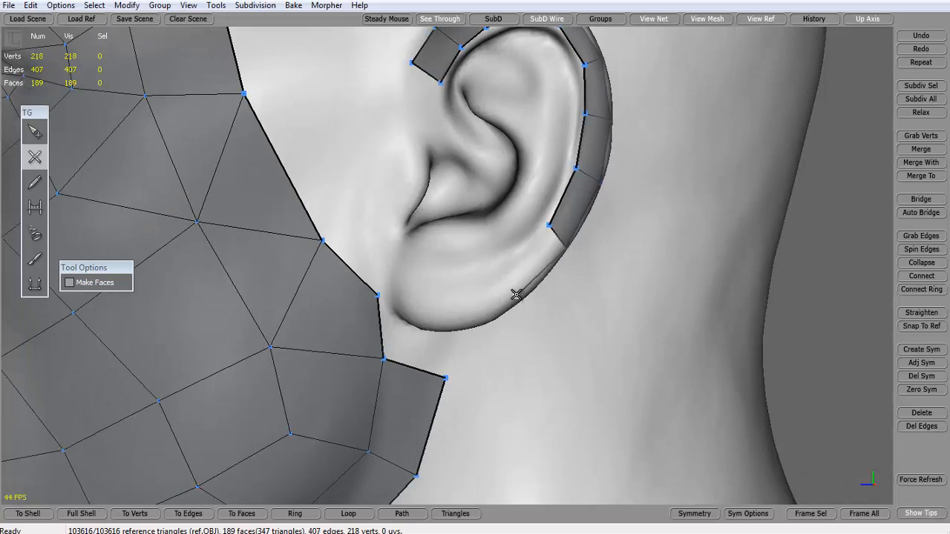
Step: Wrap the rim strip around the earlobe to its front attachment, using one triangle at the tight turn
left_click(492, 262)
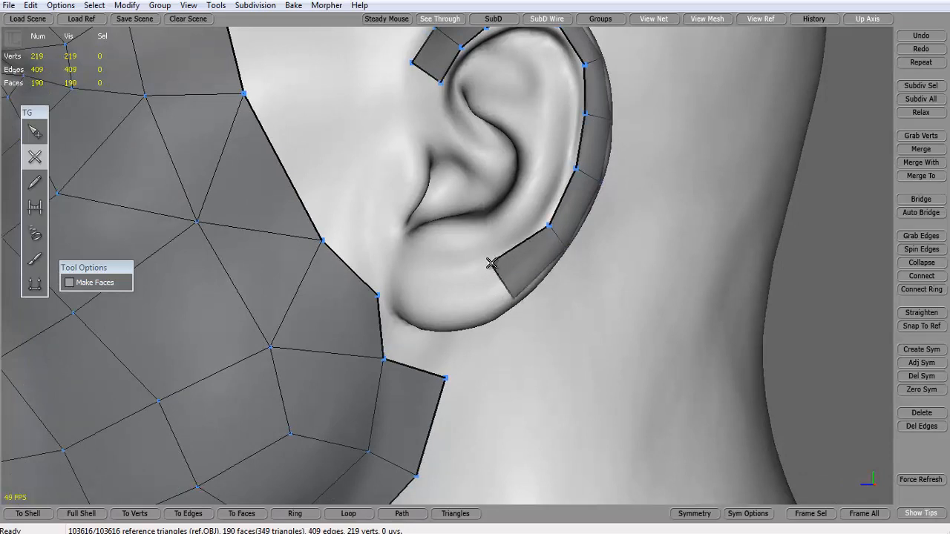
left_click(451, 273)
left_click(469, 317)
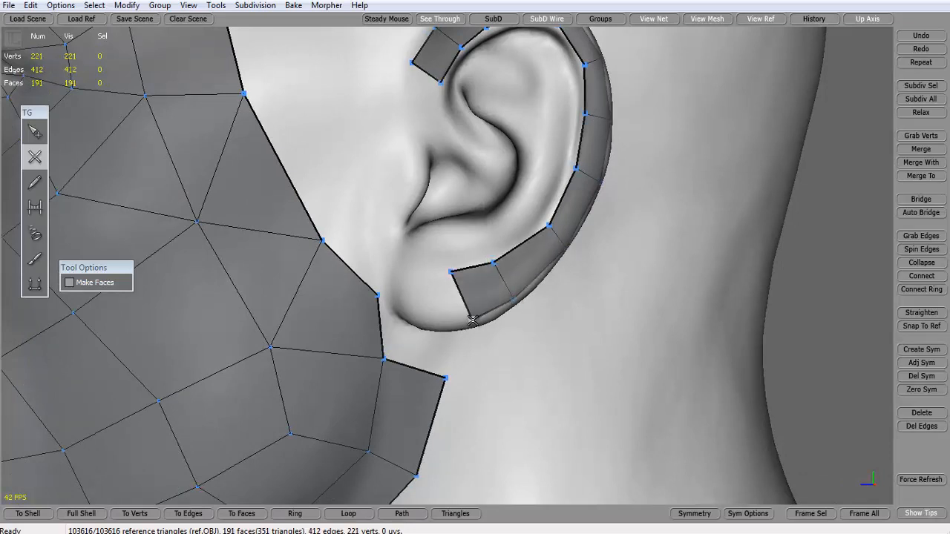
left_click(449, 273)
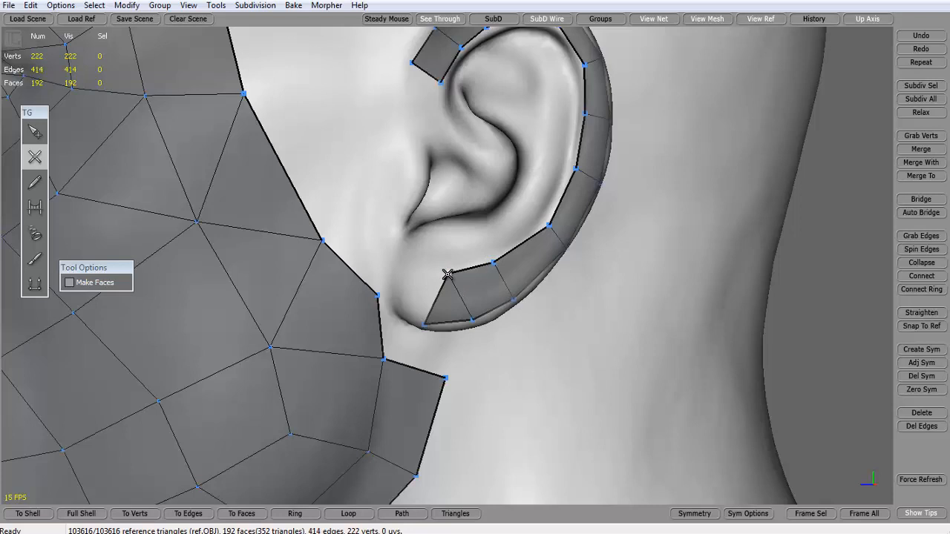
left_click(423, 325)
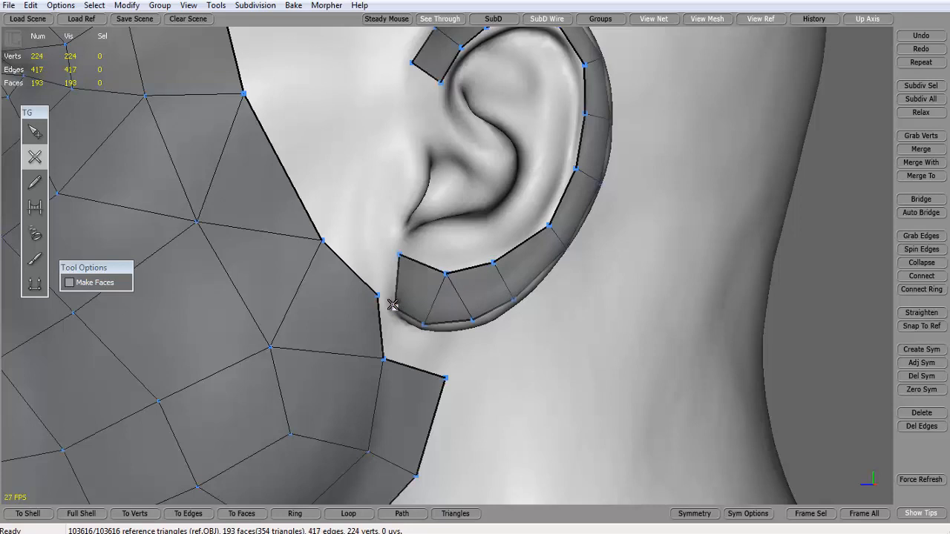
Step: Build a row of three quads above the earlobe strip, along the lower edge of the ear hollow
left_click(444, 271)
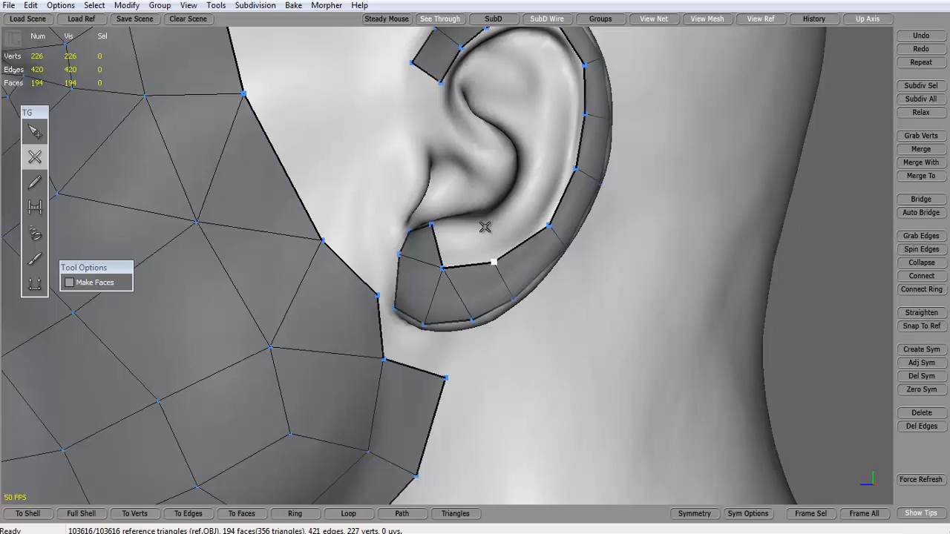
left_click(434, 225)
left_click(518, 202)
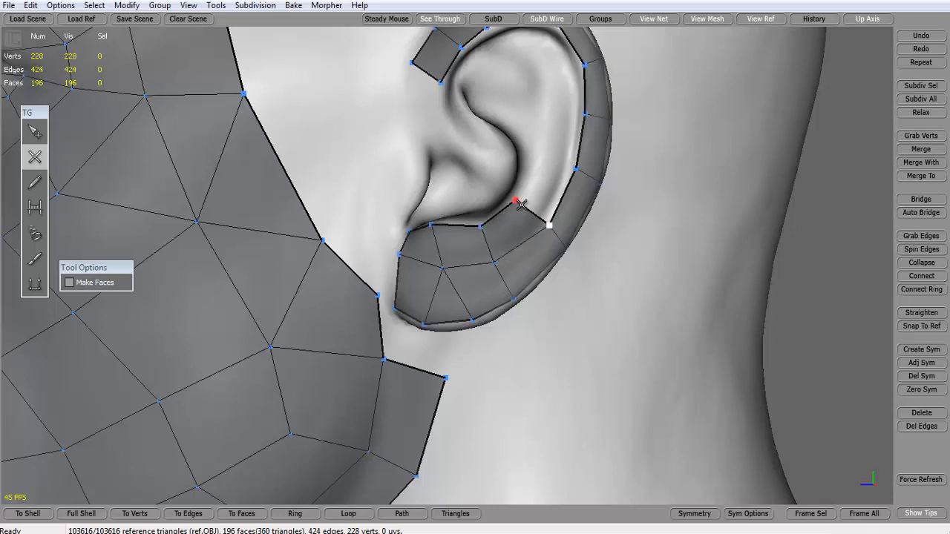
Step: Add two side-by-side quads up the inner ear ridge and divide the row above the earlobe lengthwise to match
left_click(570, 164)
middle_click_drag(570, 164, 541, 212)
left_click(487, 210)
left_click(475, 254)
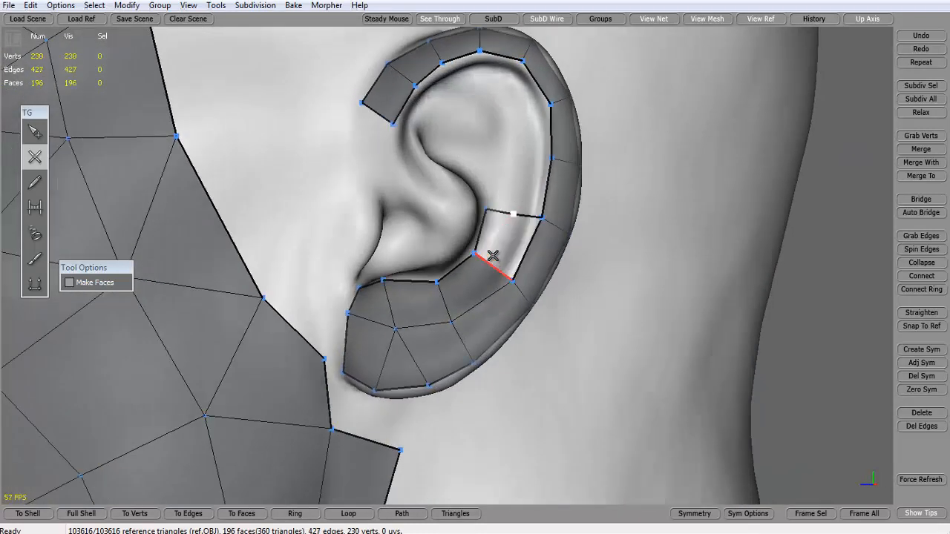
left_click(444, 297)
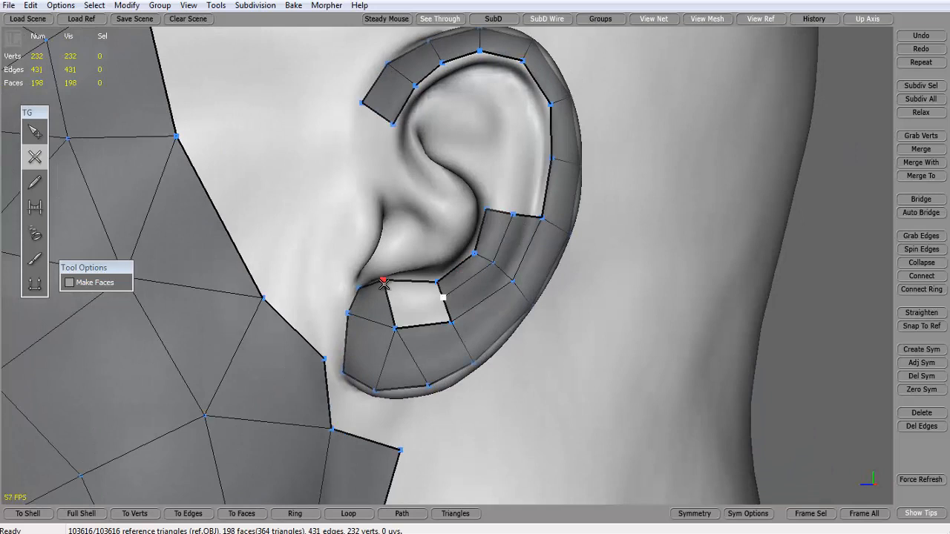
left_click(391, 315)
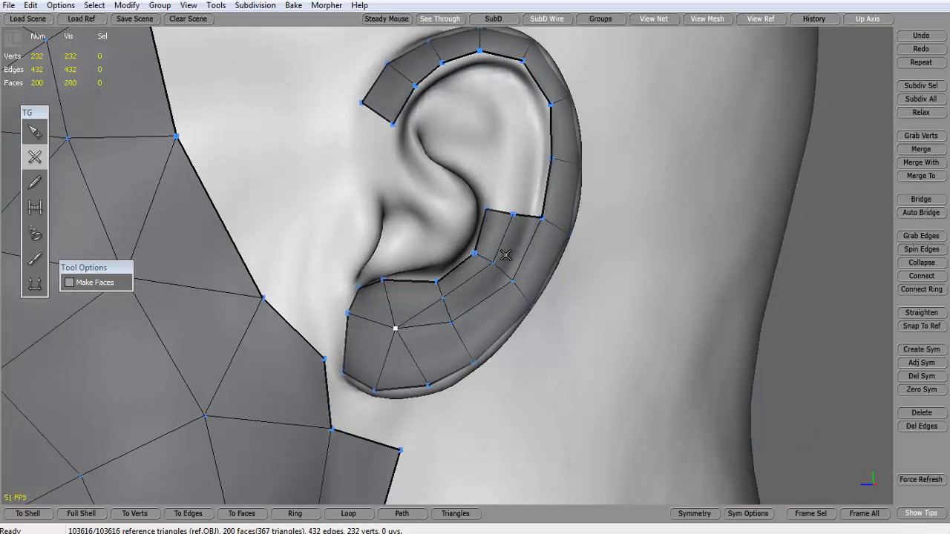
left_click(391, 304)
left_click(348, 314)
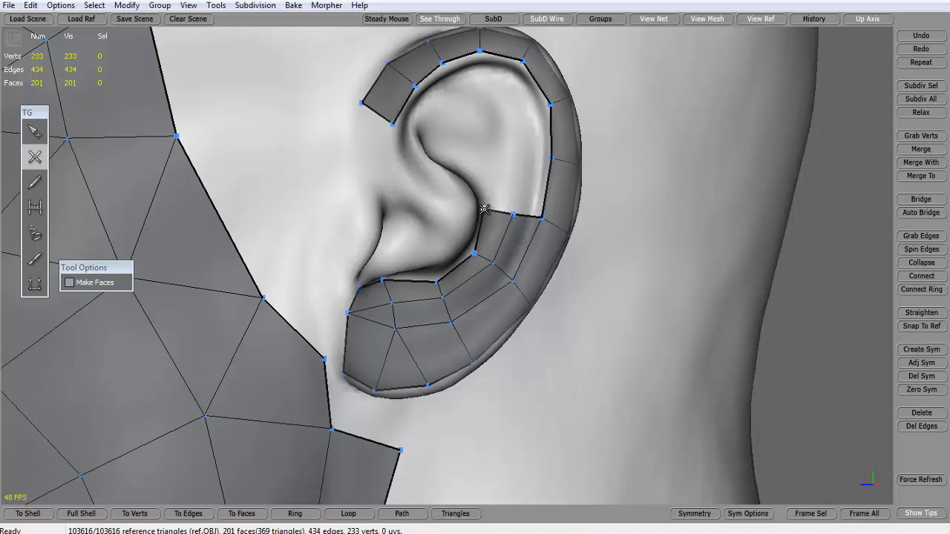
Step: Extend the inner ear ridge upward with three quads joined to the inner edge of the rear rim strip
left_click(551, 158)
left_click(547, 106)
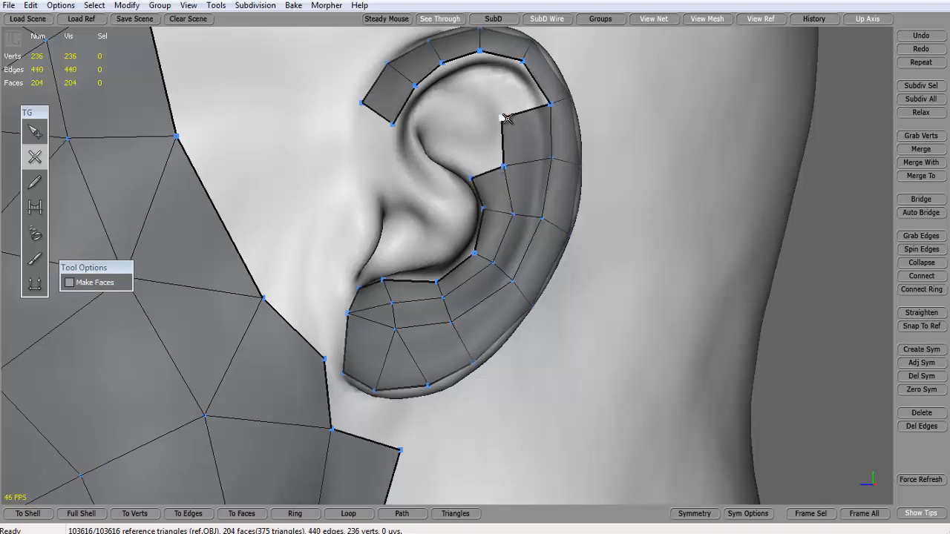
middle_click_drag(519, 96, 493, 151)
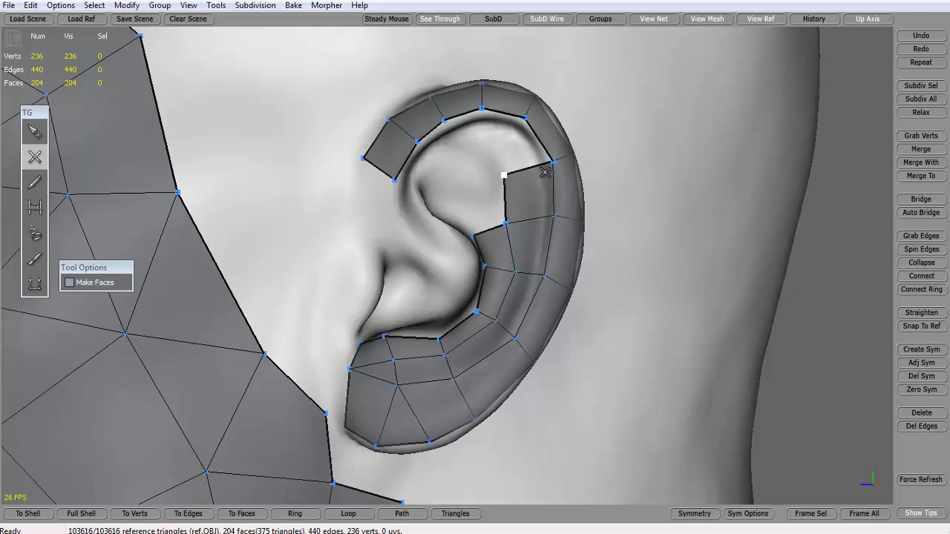
Step: Run a narrow strip of quads inside the rim, up the rear groove and around beneath the upper rim
mouse_move(546, 172)
left_mouse_down()
mouse_move(554, 219)
mouse_move(545, 277)
mouse_move(509, 335)
mouse_move(536, 330)
left_mouse_up()
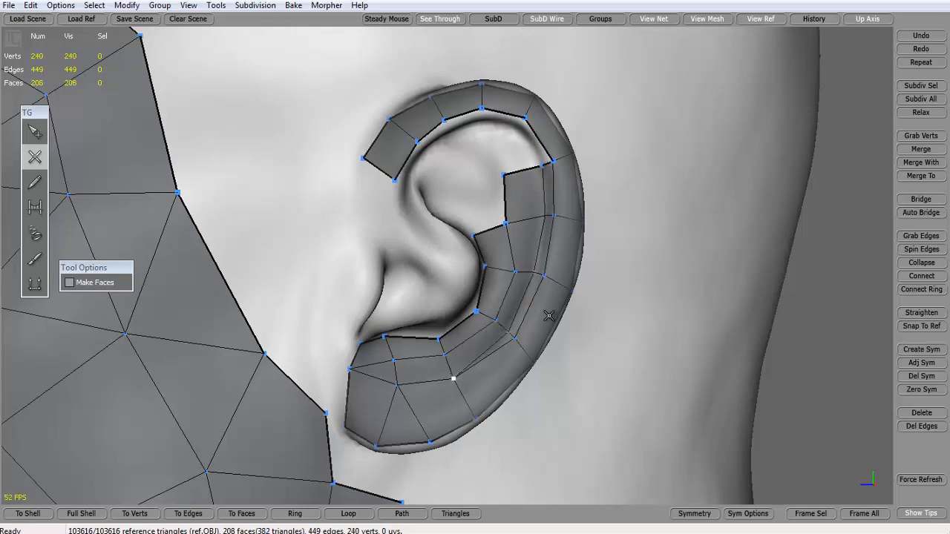
left_click(517, 133)
left_click(483, 109)
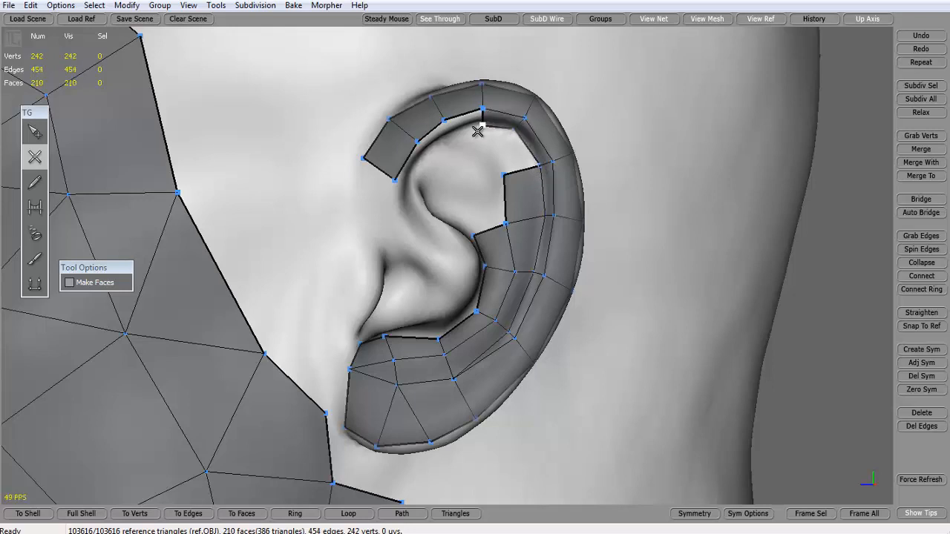
left_click(443, 121)
middle_click_drag(444, 120, 353, 149)
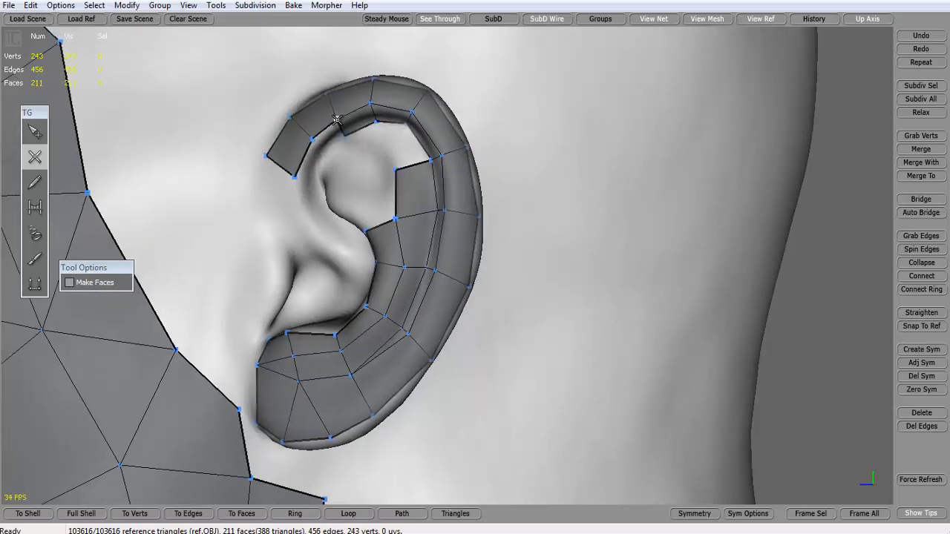
left_click(314, 137)
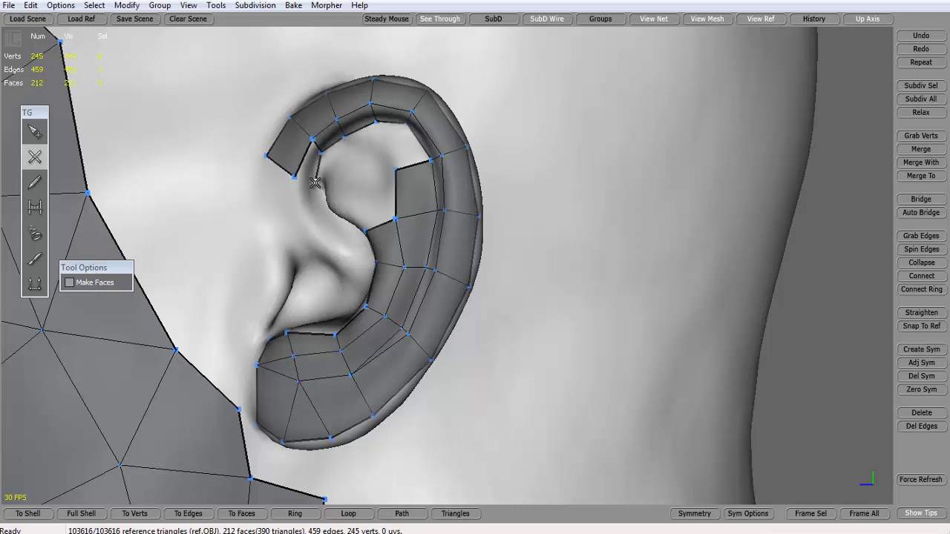
Step: Continue the narrow strip down the front inner fold and across the ear hollow to the inner ridge
left_click(309, 183)
left_click(304, 211)
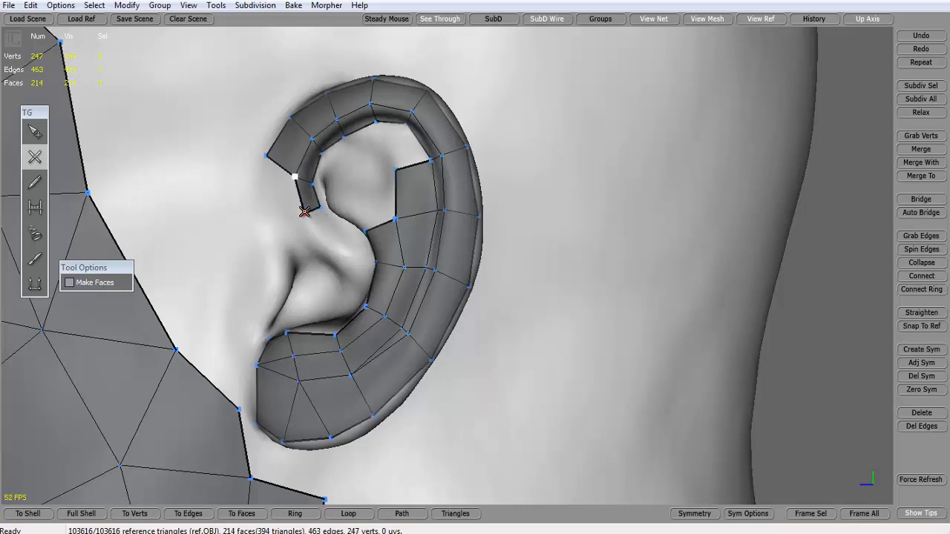
left_click(345, 237)
middle_click_drag(345, 237, 420, 238)
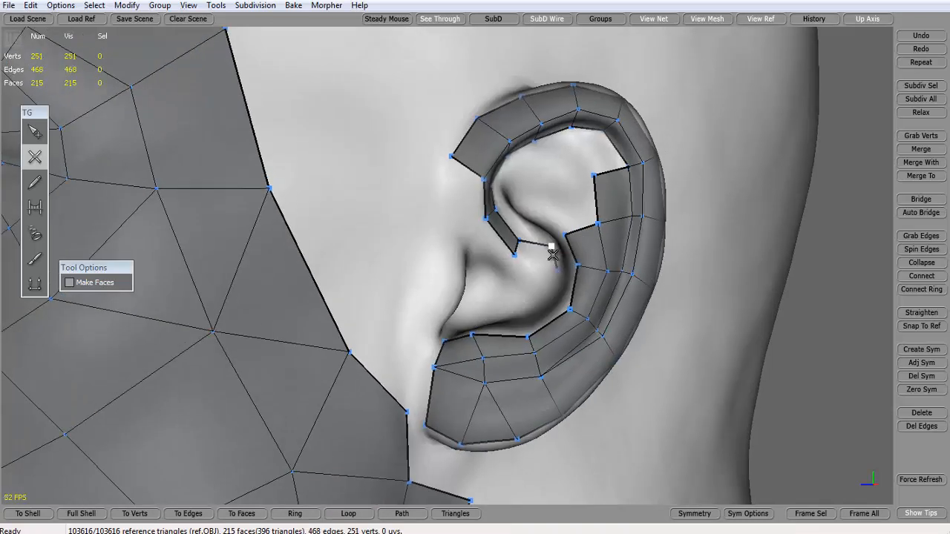
left_click(513, 258)
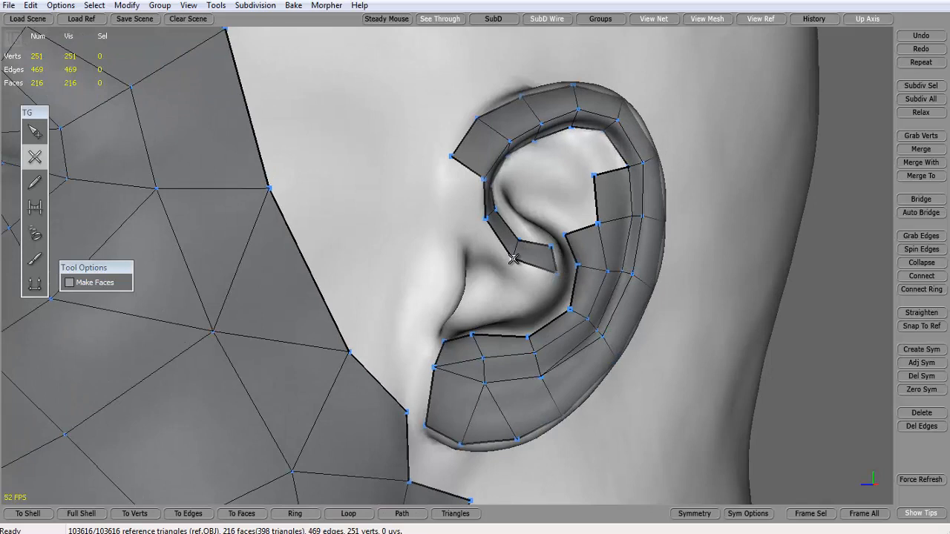
left_click(553, 256)
Step: Delete the stray edge crossing the lower ear hollow and resume creating geometry there
middle_click_drag(536, 298, 620, 375)
left_click(36, 133)
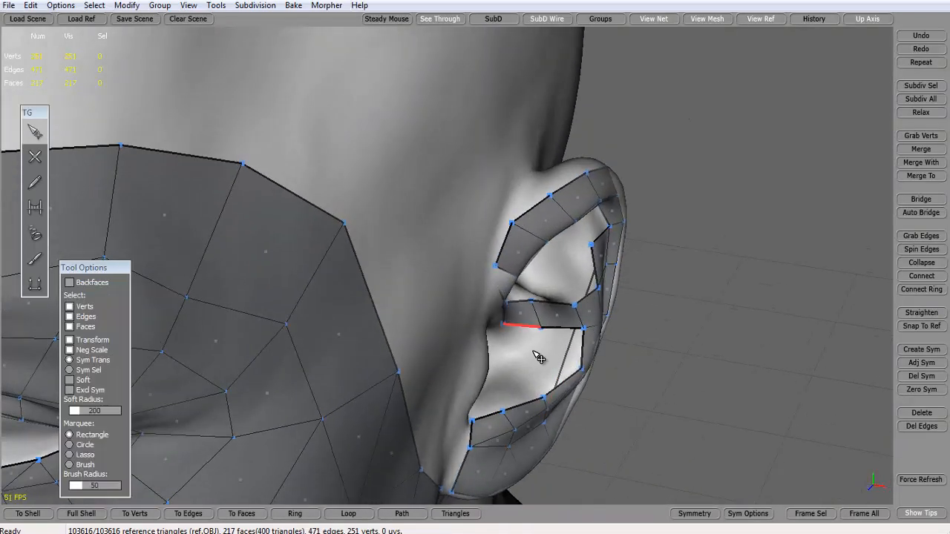
left_click(570, 358)
key("Delete")
left_click(39, 158)
mouse_move(532, 301)
middle_mouse_down()
mouse_move(509, 288)
mouse_move(520, 296)
middle_mouse_up()
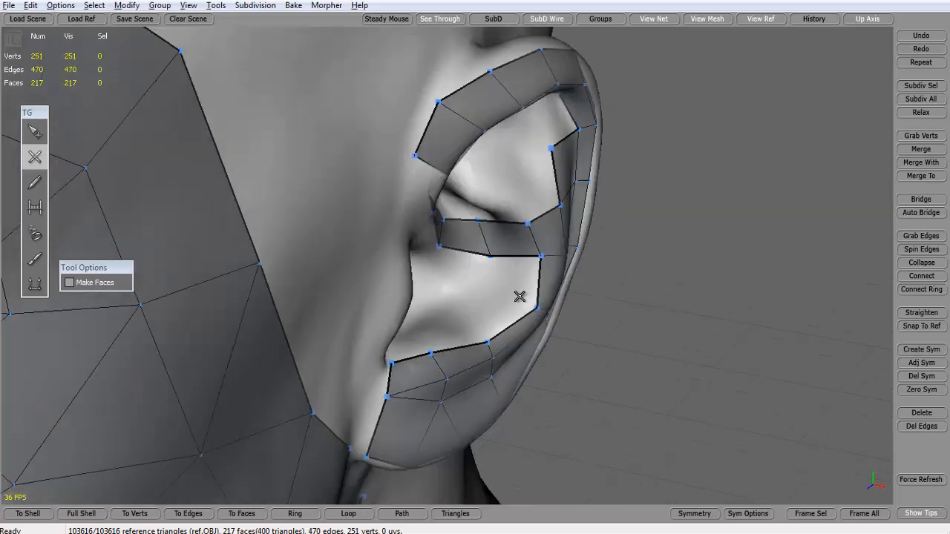
Step: Build quads from the strip crossing the ear hollow down along the rear inner wall toward the lobe strip
left_click(492, 260)
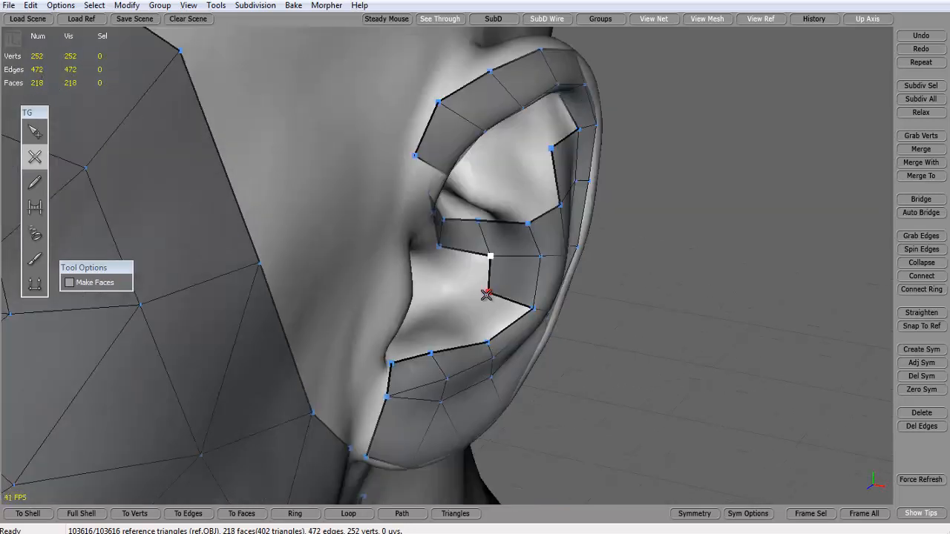
left_click(487, 295)
left_click(455, 312)
left_click(491, 341)
left_click(455, 313)
middle_click_drag(466, 307, 313, 338)
Step: Add a row of faces across the lower ear hollow above the lobe and join it to the crossing strip
left_click(343, 346)
left_click(349, 371)
left_click(275, 372)
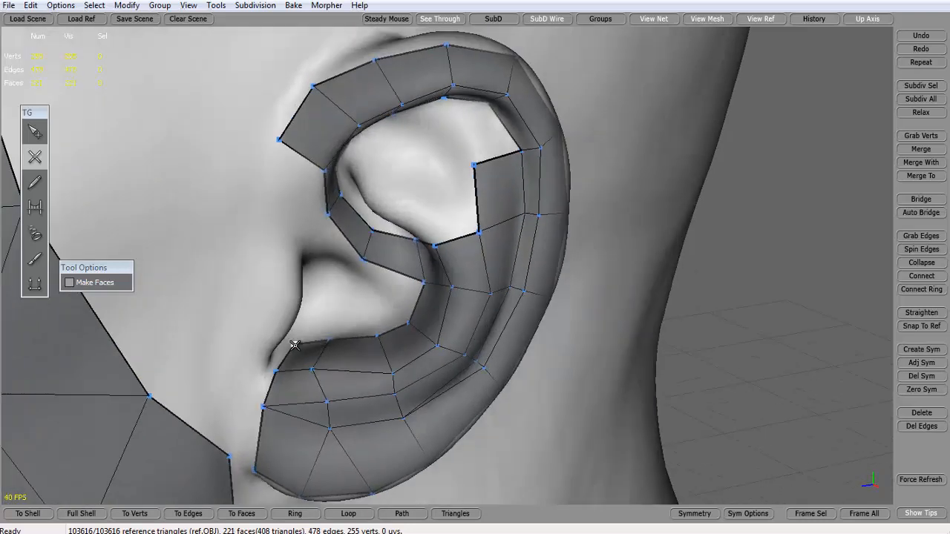
left_click(342, 301)
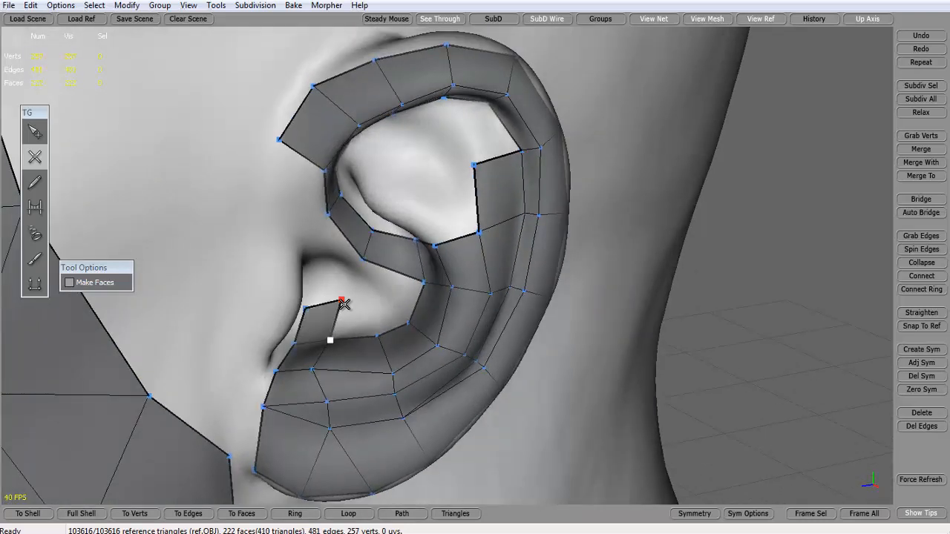
left_click(377, 336)
left_click(410, 322)
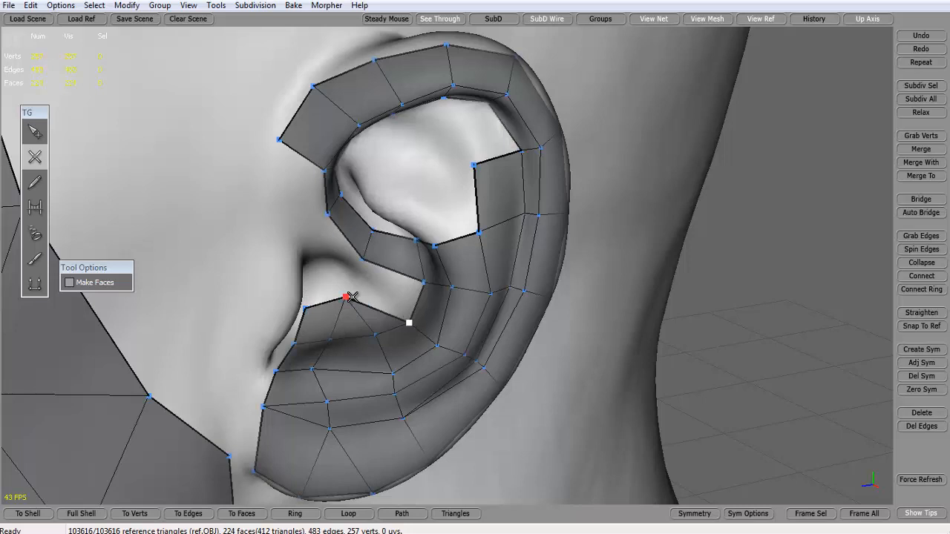
left_click(346, 298)
left_click(361, 259)
Step: Add a quad along the front edge of the crossing strip, linking the front inner fold to the lower hollow
middle_click_drag(357, 269, 339, 250)
left_click(301, 168)
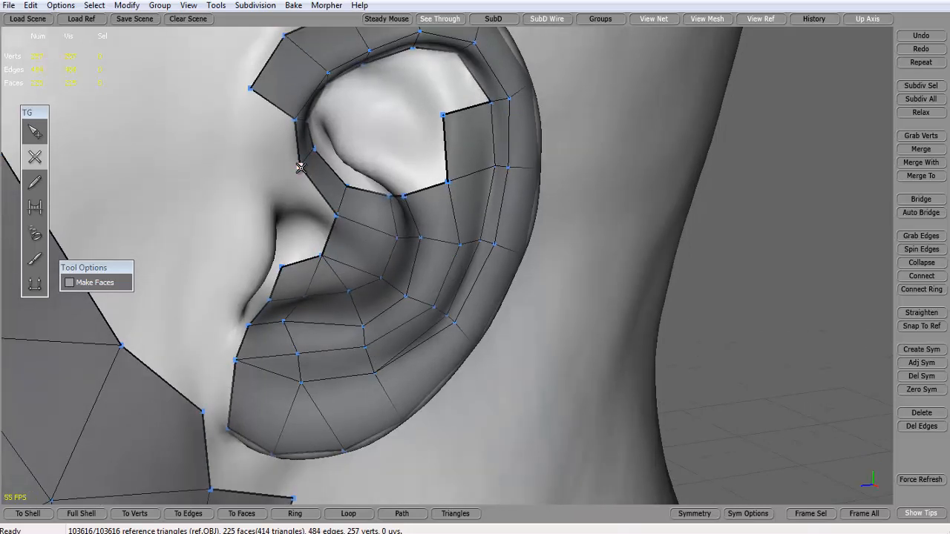
left_click(288, 202)
left_click(321, 253)
middle_click_drag(321, 253, 293, 192)
middle_click_drag(305, 232, 335, 245)
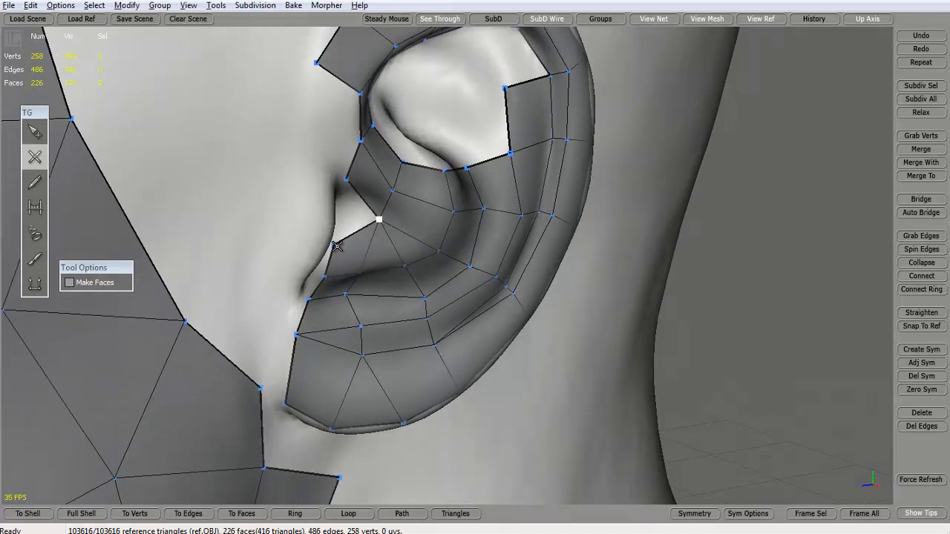
scroll(441, 193, "down", 6)
middle_click_drag(441, 193, 490, 142)
scroll(515, 155, "up", 8)
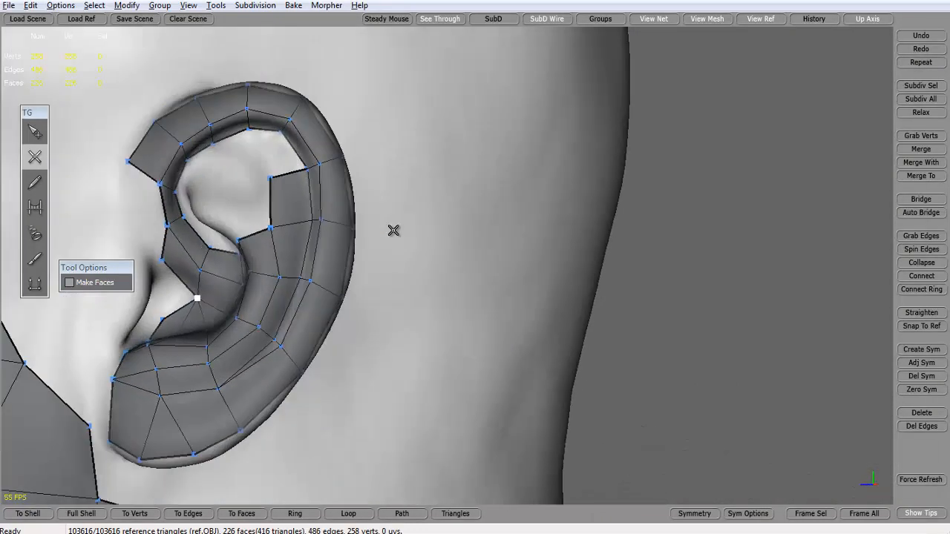
middle_click_drag(394, 231, 461, 238)
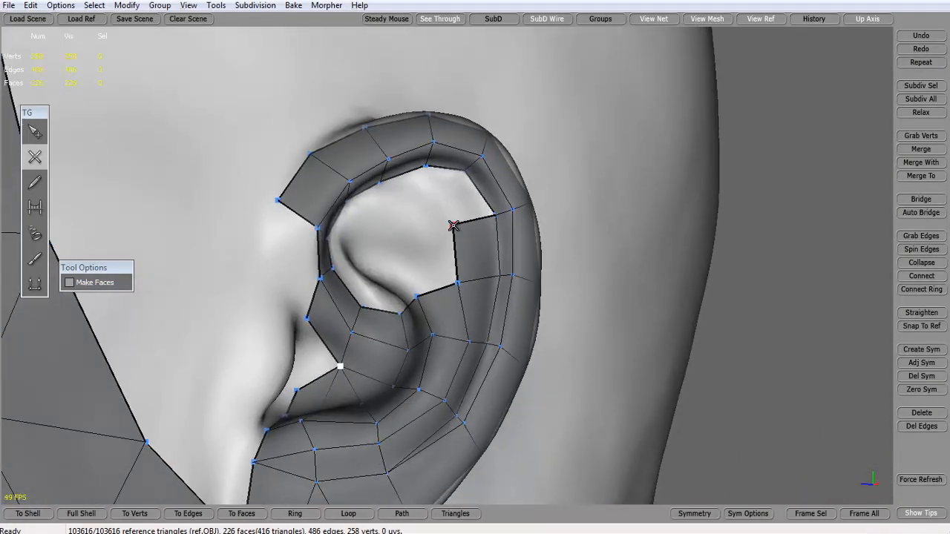
Step: Join the ridge's top quad to the upper rim's inner strip with a quad and delete the stray edge there
left_click(455, 226)
key("ctrl+z")
key("ctrl+z")
left_click(35, 132)
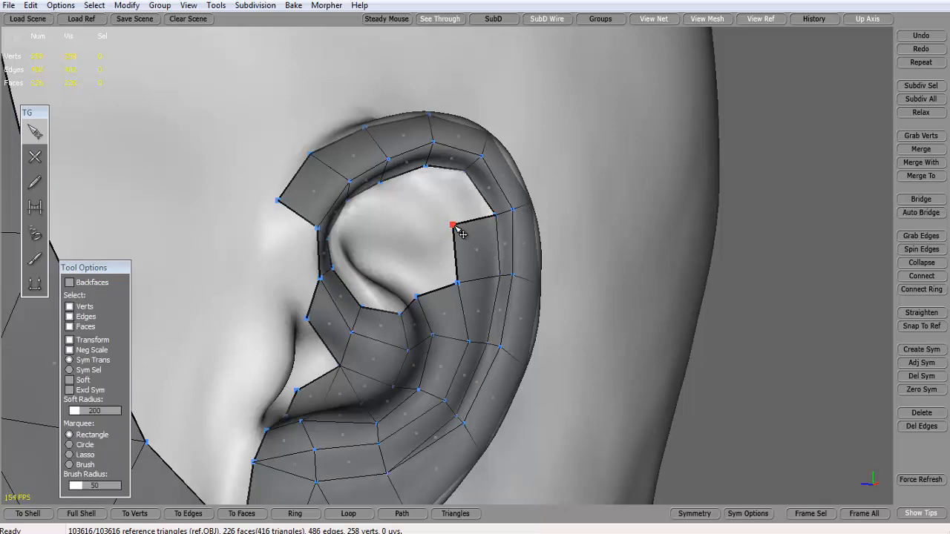
left_click(35, 158)
left_click(426, 165)
middle_click_drag(427, 166, 339, 174)
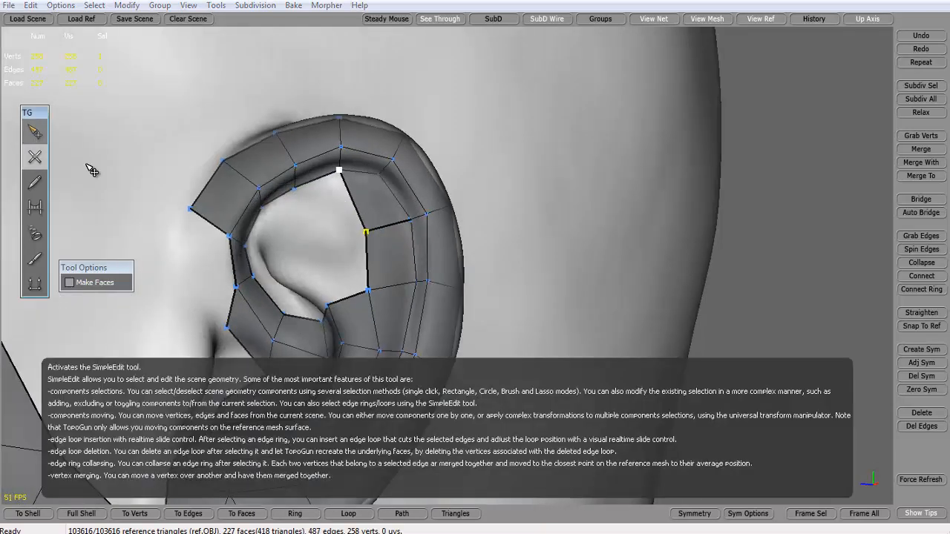
left_click(35, 133)
left_click(395, 226)
key("Delete")
left_click(39, 158)
middle_click_drag(348, 219, 384, 205)
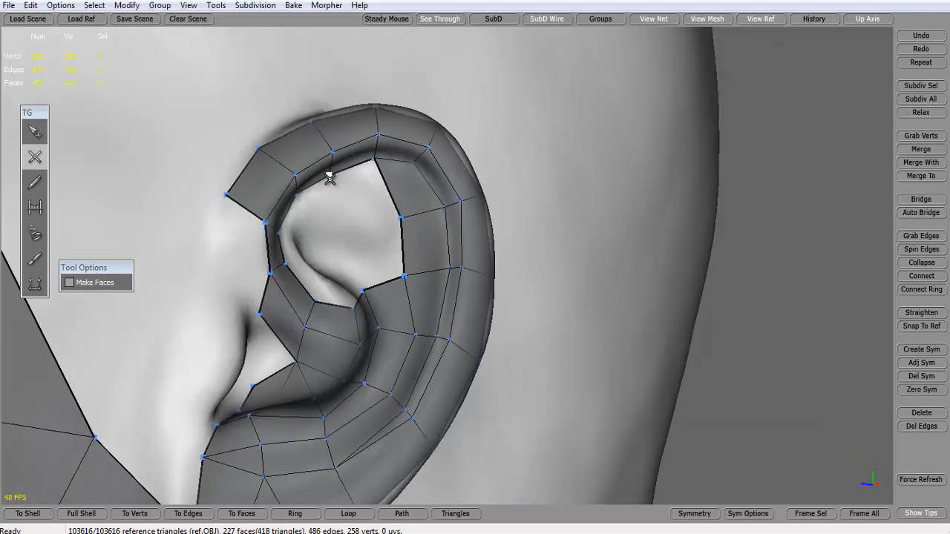
Step: Add a quad and a triangle inside the upper ear hollow, between the upper rim strip and the inner ridge
left_click(397, 219)
left_click_drag(365, 222, 364, 228)
left_click(396, 280)
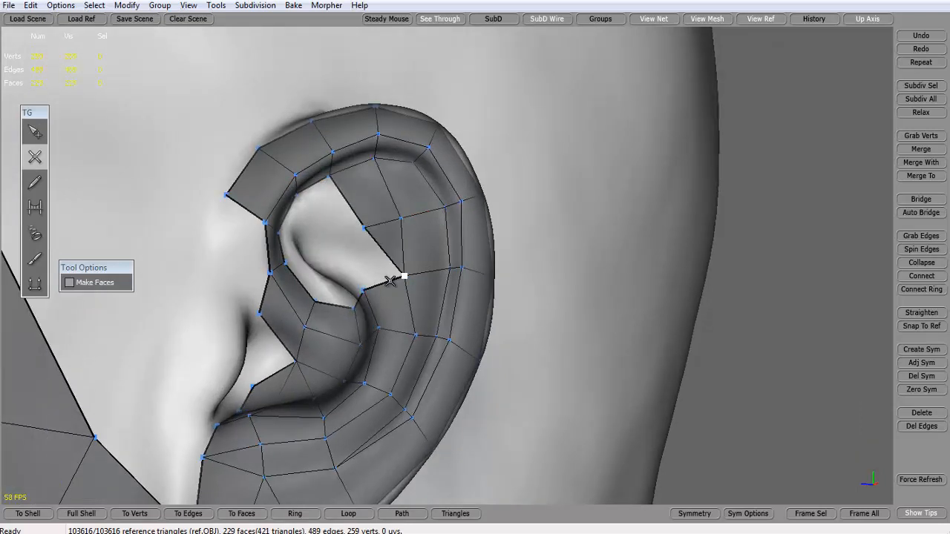
Step: Continue the faces forward across the upper ear hollow, following the fold to the front of the inner rim strip
left_click(357, 243)
mouse_move(356, 243)
middle_mouse_down()
mouse_move(477, 288)
mouse_move(363, 233)
middle_mouse_up()
left_click(504, 245)
left_click(445, 271)
left_click(294, 194)
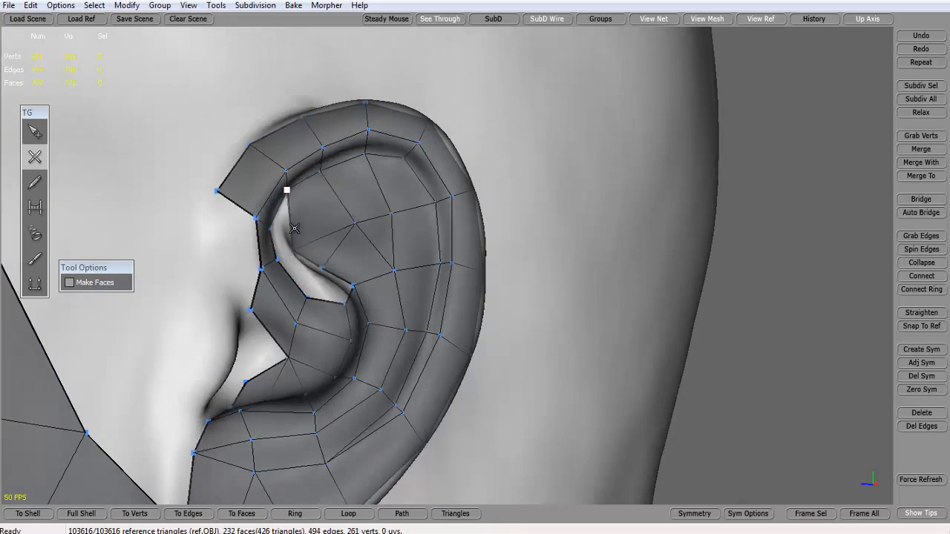
left_click_drag(293, 249, 295, 245)
left_click(298, 243)
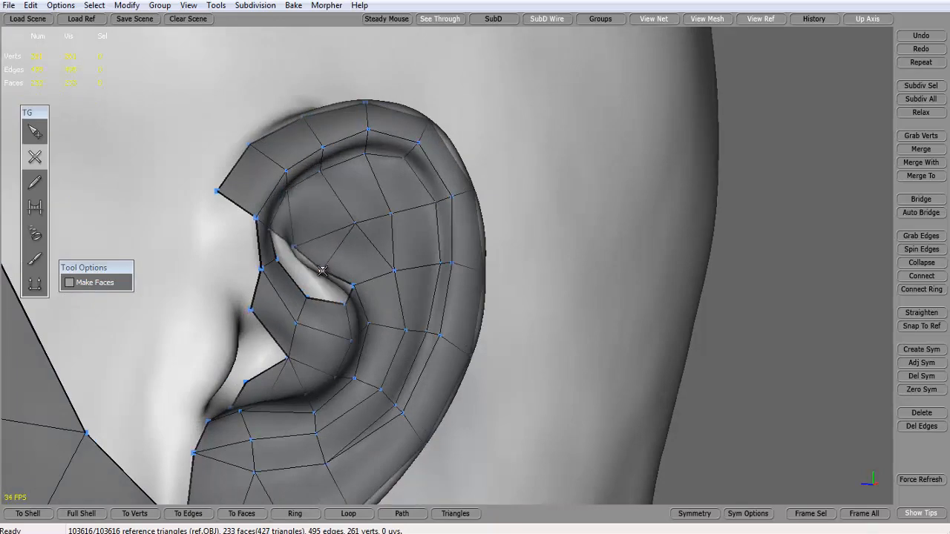
Step: Close the open slit between the upper hollow's fold and the front inner strip with faces
middle_click_drag(322, 270, 428, 251)
left_click(500, 271)
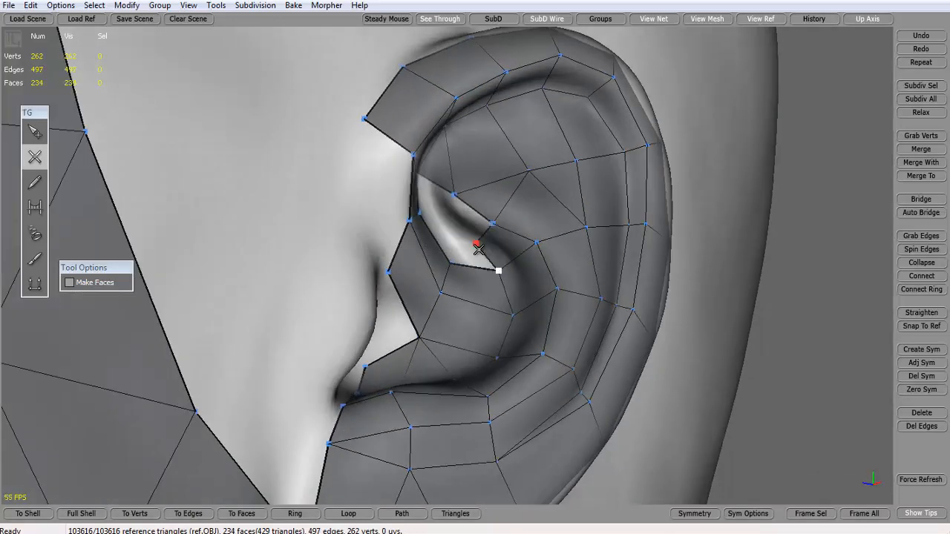
left_click(478, 245)
left_click(451, 263)
left_click(475, 243)
left_click(455, 193)
left_click(443, 219)
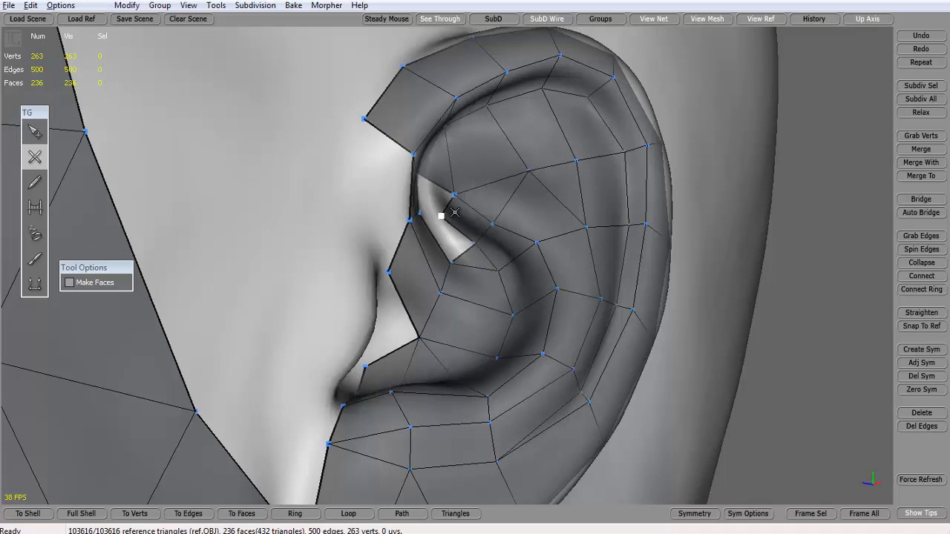
left_click_drag(454, 212, 417, 222, "alt")
left_click(234, 226)
left_click_drag(311, 237, 352, 233, "alt")
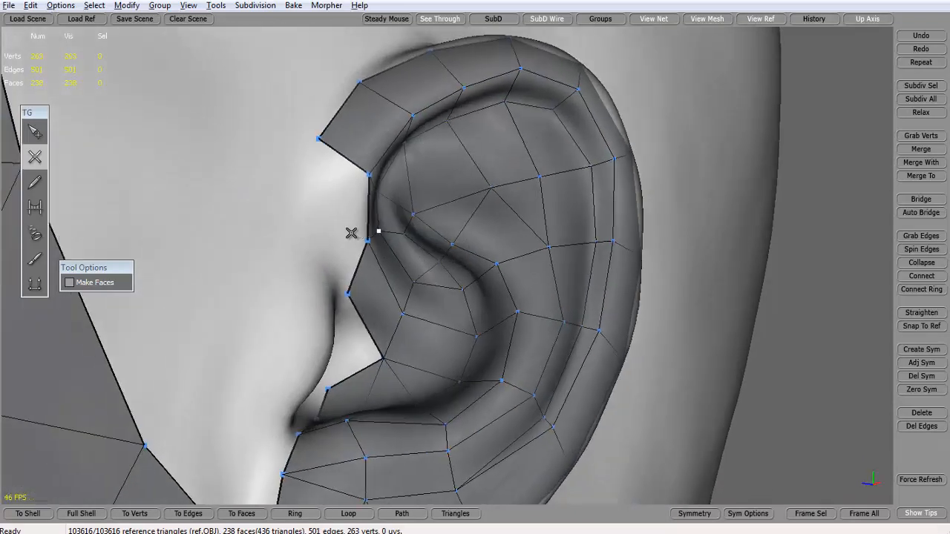
Step: Extend the front end of the upper rim downward with a quad and join it to the inner strip with a triangle
right_click_drag(352, 233, 339, 232, "alt")
right_click_drag(467, 247, 426, 191, "alt")
left_click_drag(426, 191, 349, 215, "alt")
right_click_drag(349, 215, 369, 224, "alt")
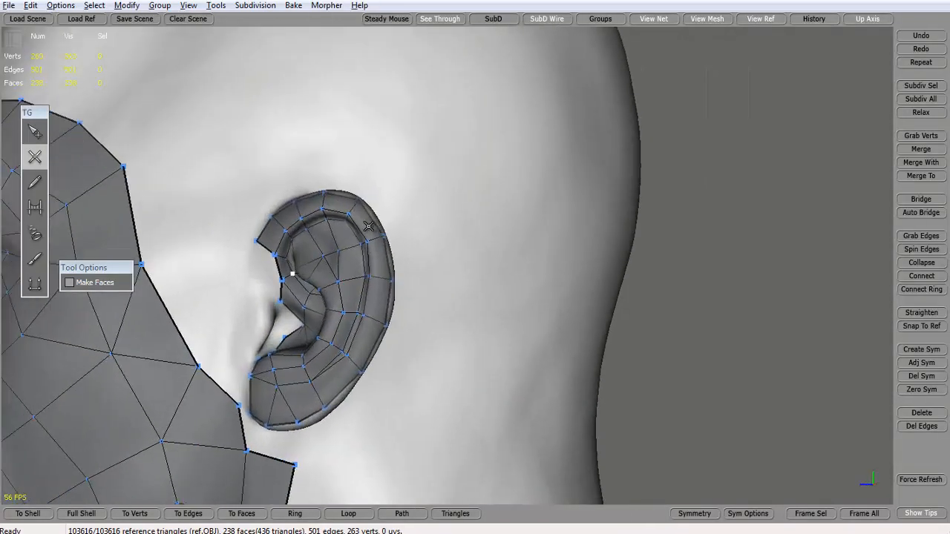
middle_click_drag(369, 224, 399, 218, "alt")
right_click_drag(398, 218, 436, 240, "alt")
middle_click_drag(436, 239, 426, 242, "alt")
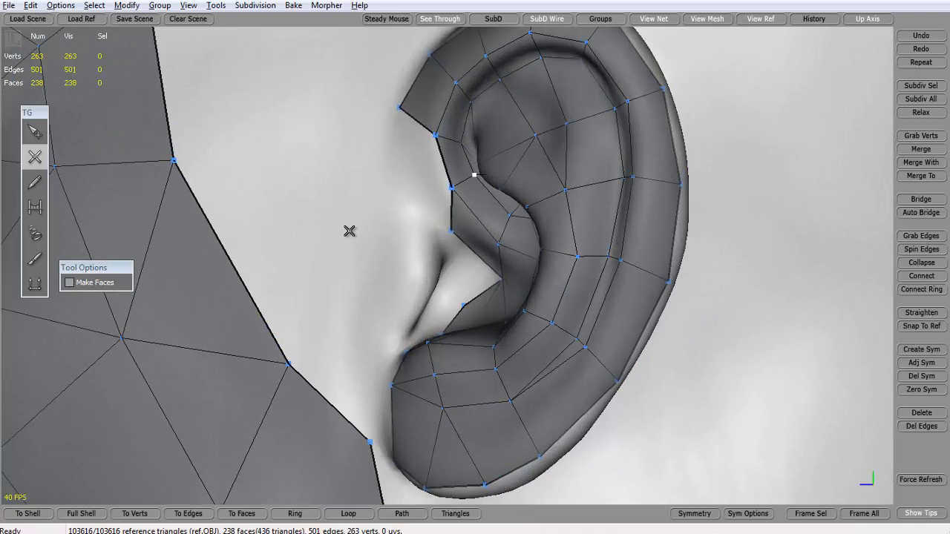
middle_click_drag(349, 230, 341, 229, "alt")
right_click_drag(342, 229, 358, 236, "alt")
left_click(389, 93)
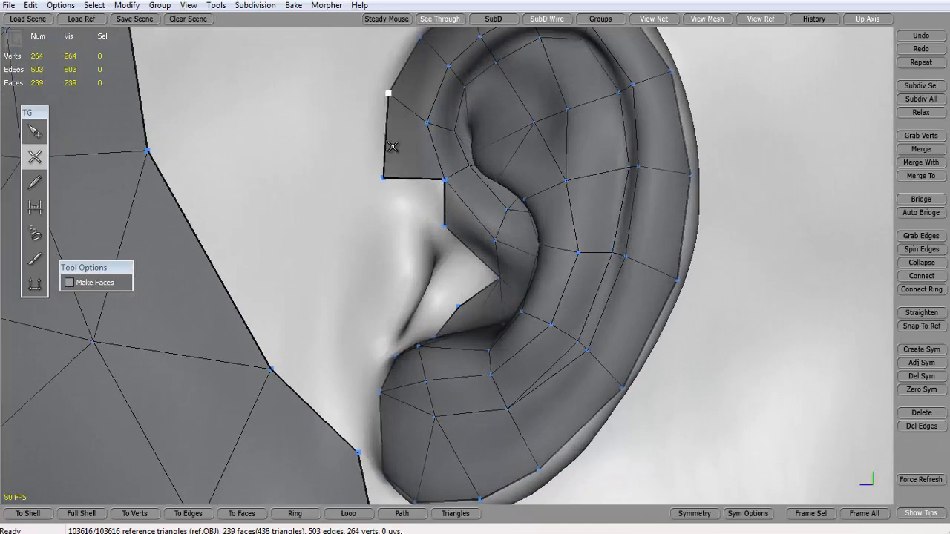
left_click_drag(384, 178, 384, 173)
left_click(445, 227)
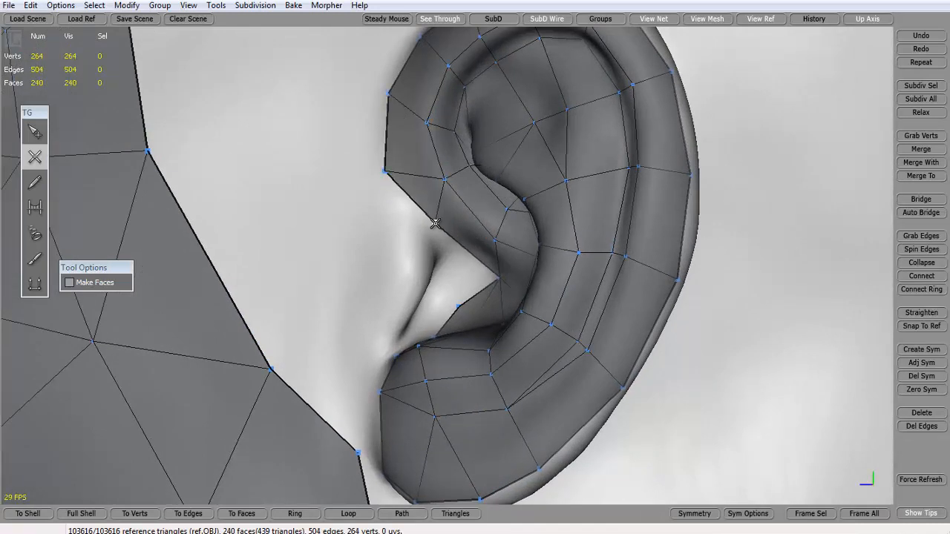
Step: Fill the notch at the front of the lower hollow and add a quad above the tragus beneath the rim's front end
mouse_move(444, 233)
middle_mouse_down("alt")
mouse_move(441, 223)
mouse_move(454, 223)
middle_mouse_up("alt")
left_click(472, 302)
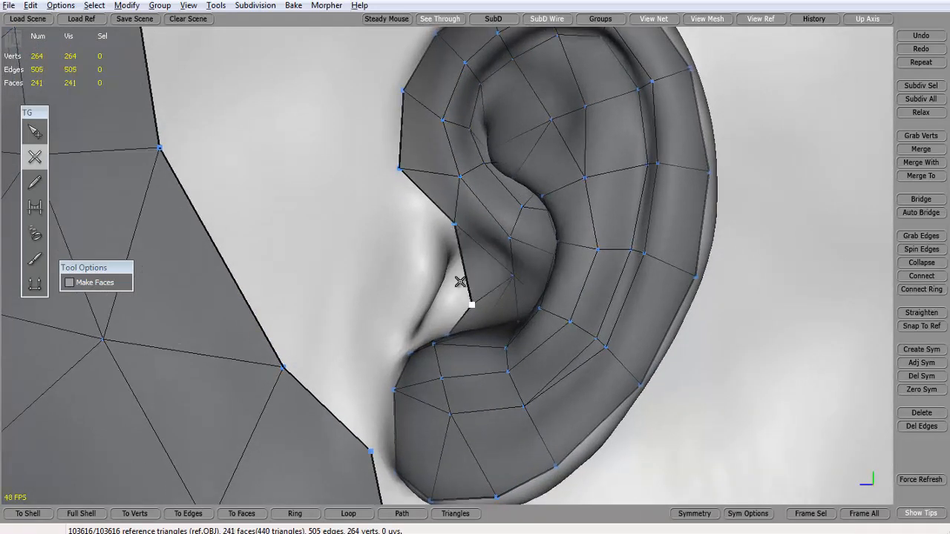
left_click_drag(460, 282, 436, 249, "alt")
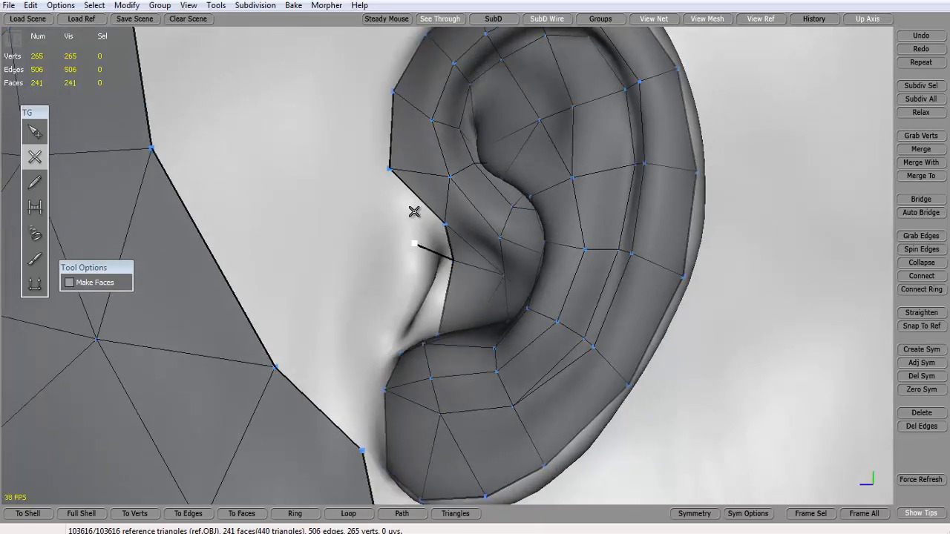
left_click(389, 170)
left_click_drag(389, 170, 403, 187)
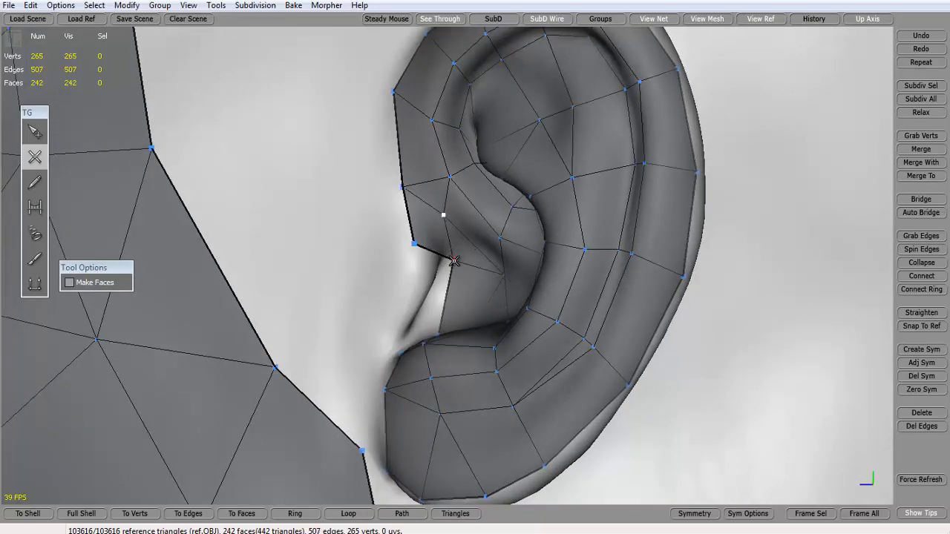
Step: Extend the strip down over the tragus with another quad
left_click_drag(453, 260, 437, 259, "alt")
left_click(341, 276)
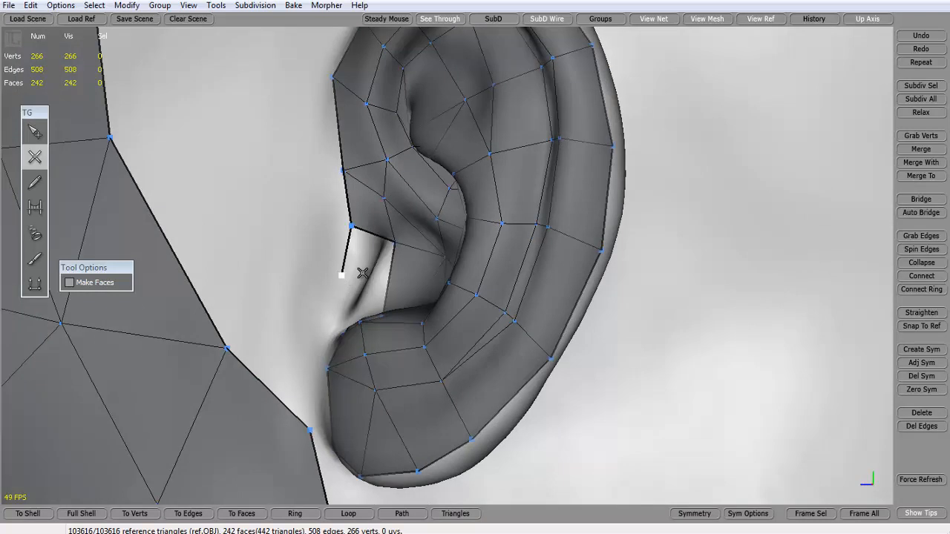
left_click(387, 241)
left_click(364, 278)
Step: Close the gap between the tragus strip, the lower hollow and the front edge of the lobe with faces
left_click_drag(364, 277, 373, 309, "alt")
middle_click_drag(363, 315, 438, 337, "alt")
left_click_drag(437, 337, 393, 343, "alt")
right_click_drag(393, 343, 334, 309, "alt")
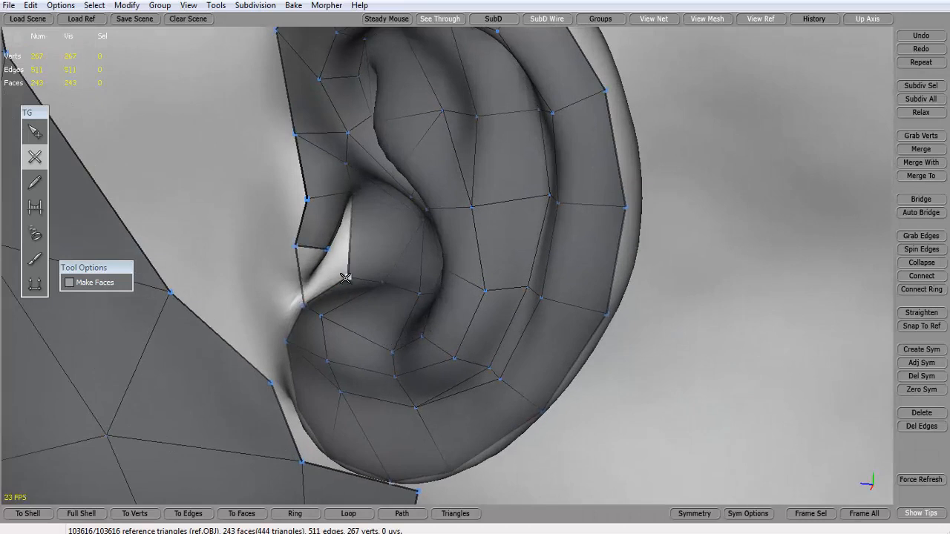
left_click_drag(346, 279, 402, 259)
left_click(328, 249)
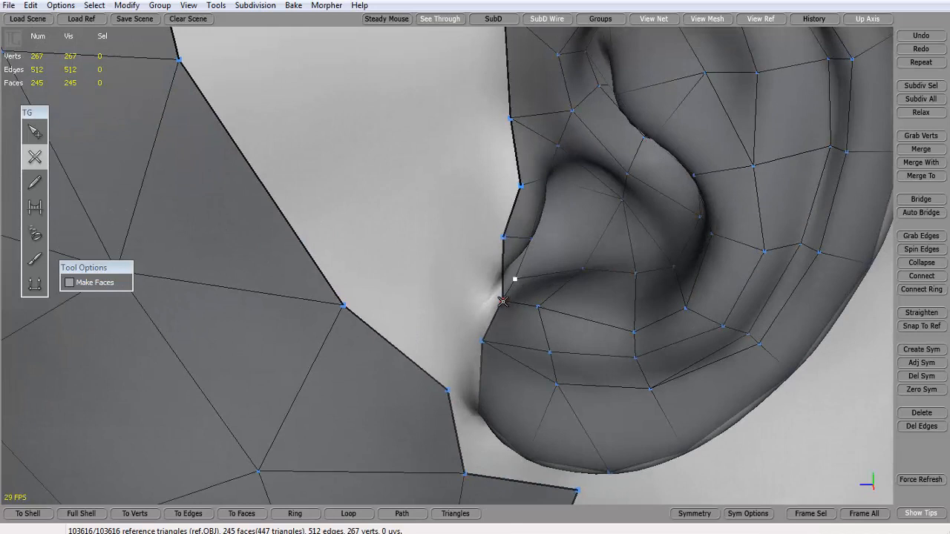
Step: Add two quads on the cheek in front of the lower tragus and adjust their outer corners
left_click(455, 281)
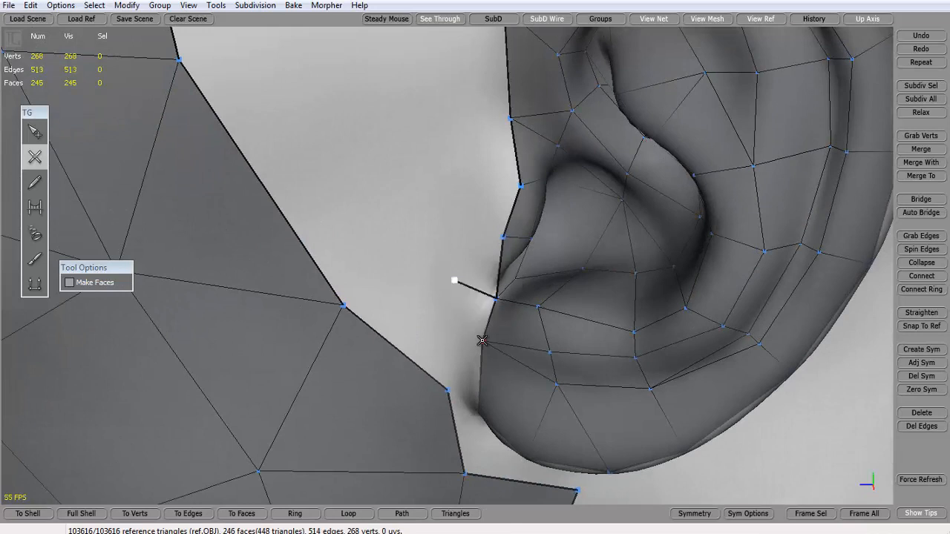
left_click(436, 322)
left_click(465, 343)
left_click_drag(437, 336, 443, 341)
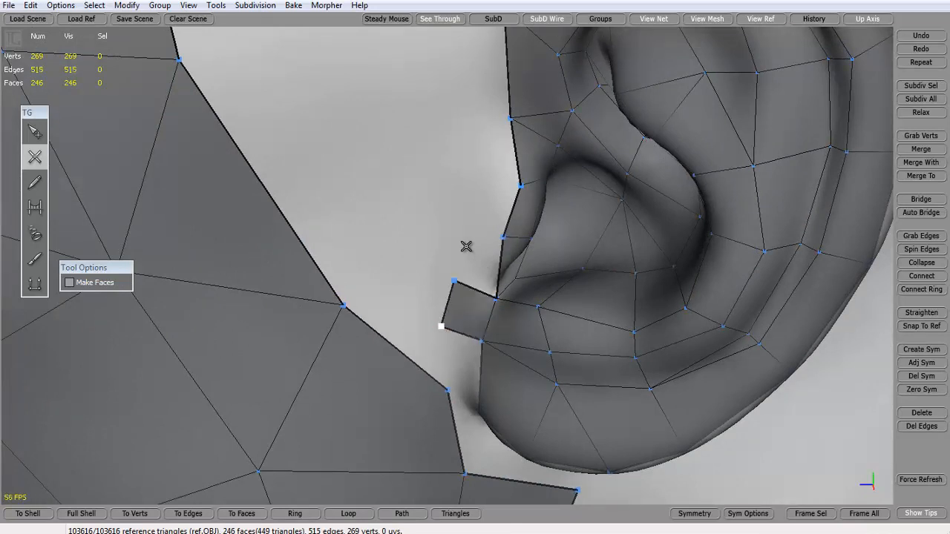
left_click_drag(449, 282, 441, 283)
left_click(433, 208)
left_click(502, 236)
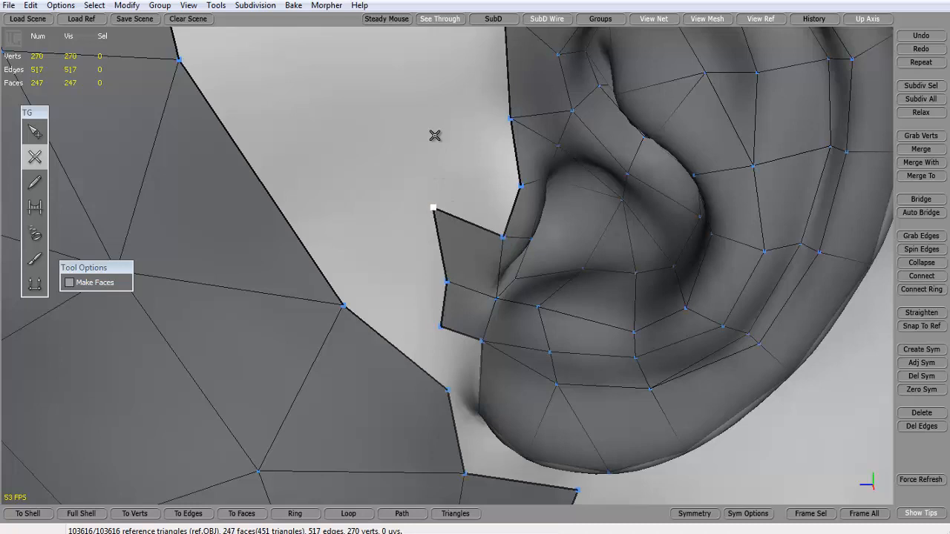
Step: Continue the strip in front of the ear upward with three more quads, reaching the front of the upper rim
left_click(434, 208)
right_click_drag(490, 205, 464, 170, "alt")
middle_click_drag(465, 170, 467, 219, "alt")
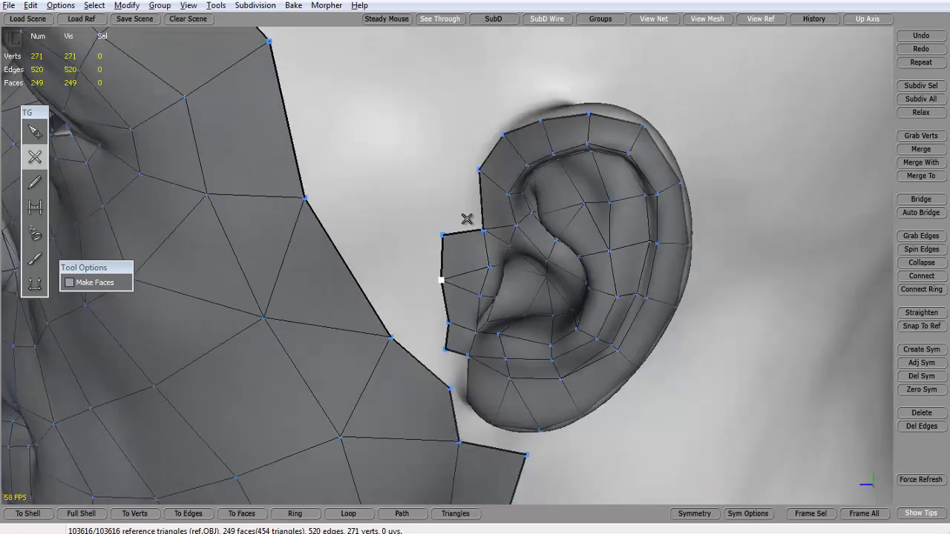
left_click(479, 170)
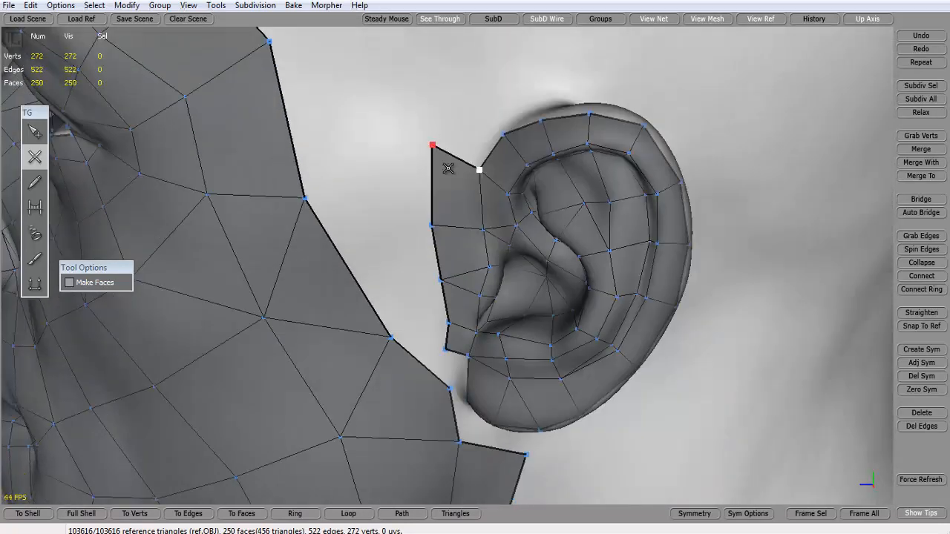
left_click_drag(448, 169, 444, 139, "alt")
Step: Remove the lower front vertex of the strip's lowest quad in front of the ear and adjust the strip's outer edge
left_click(34, 132)
left_click_drag(420, 191, 415, 176, "alt")
right_click_drag(416, 176, 408, 167, "alt")
middle_click_drag(408, 167, 420, 211, "alt")
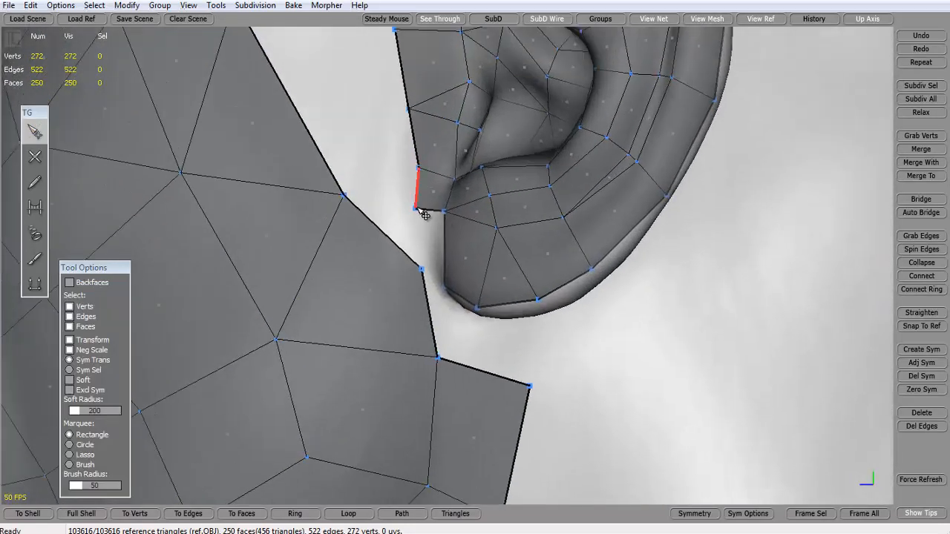
key("Delete")
left_click_drag(447, 202, 412, 202, "alt")
left_click(430, 125)
left_click_drag(433, 138, 418, 134)
right_click_drag(464, 171, 452, 122, "alt")
middle_click_drag(453, 122, 478, 178, "alt")
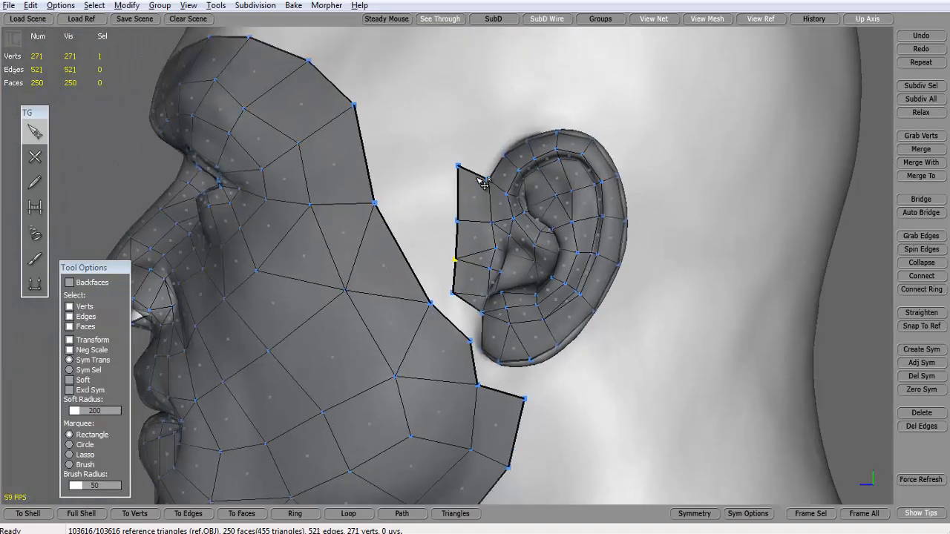
left_click_drag(478, 179, 453, 186, "alt")
right_click_drag(540, 239, 403, 176, "alt")
left_click_drag(467, 174, 501, 176, "alt")
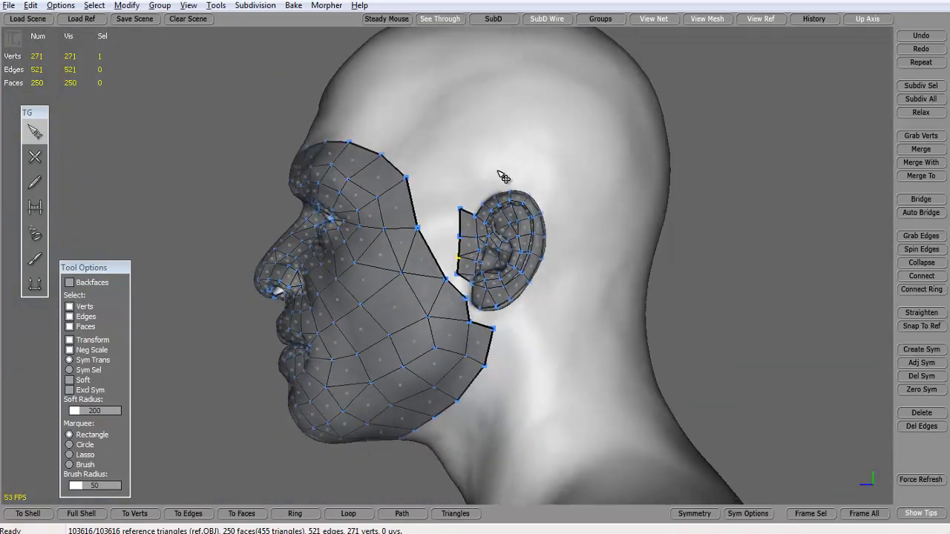
Step: Examine the face layout and the ear's front border from several angles, comparing their open edges across the gap
right_click_drag(501, 176, 562, 234, "alt")
left_click_drag(562, 234, 741, 284, "alt")
right_click_drag(741, 284, 597, 186, "alt")
left_click_drag(598, 185, 622, 206, "alt")
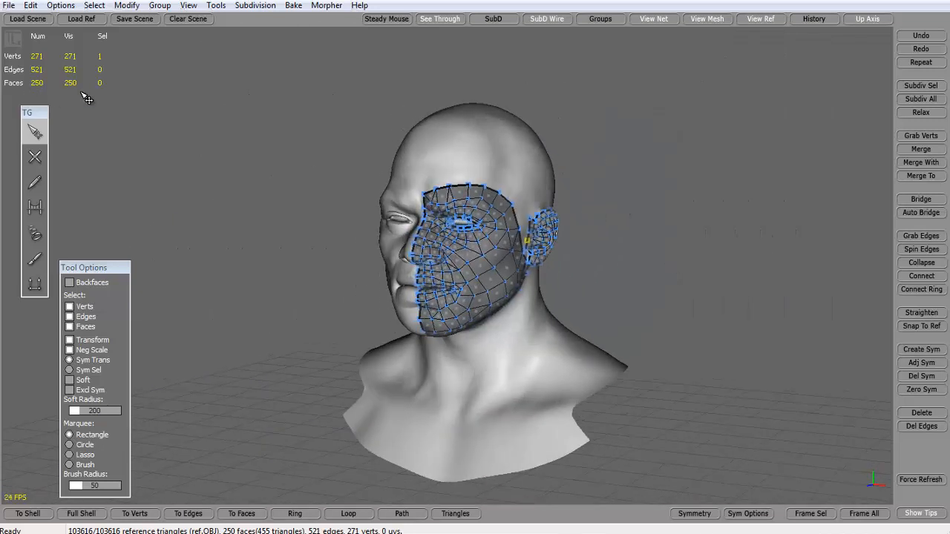
right_click_drag(559, 211, 659, 245, "alt")
left_click_drag(659, 245, 529, 251, "alt")
right_click_drag(529, 251, 627, 285, "alt")
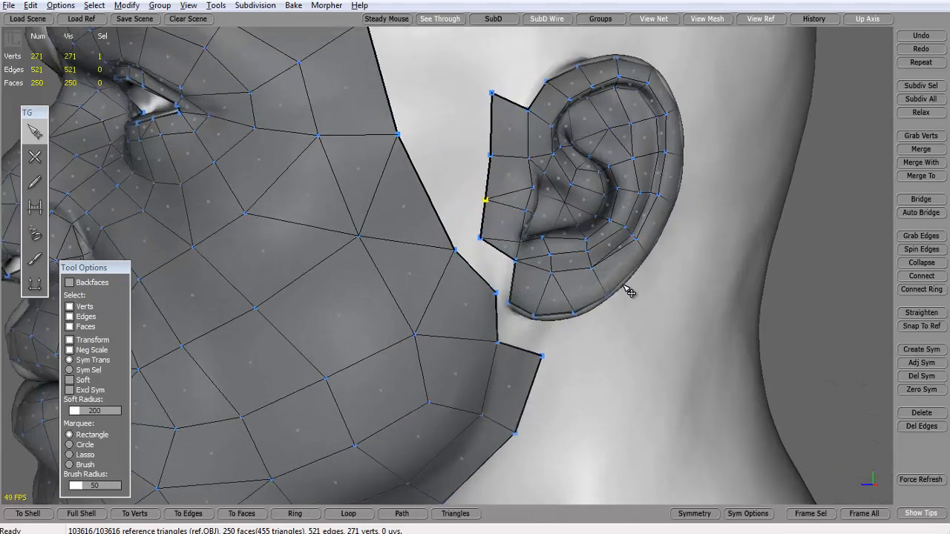
middle_click_drag(627, 285, 603, 290, "alt")
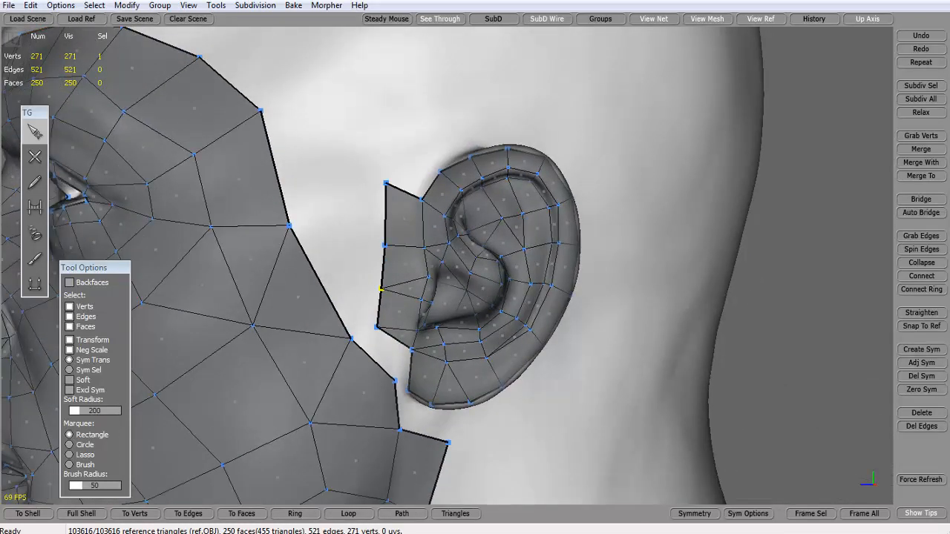
right_click_drag(643, 277, 578, 287, "alt")
middle_click_drag(577, 286, 624, 271, "alt")
Step: Add a first quad behind the upper part of the ear's outer rim, extending the rim's open edge toward the back of the ear
left_click_drag(627, 276, 463, 264, "alt")
right_click_drag(463, 265, 475, 284, "alt")
middle_click_drag(475, 284, 512, 282, "alt")
right_click_drag(512, 282, 519, 284, "alt")
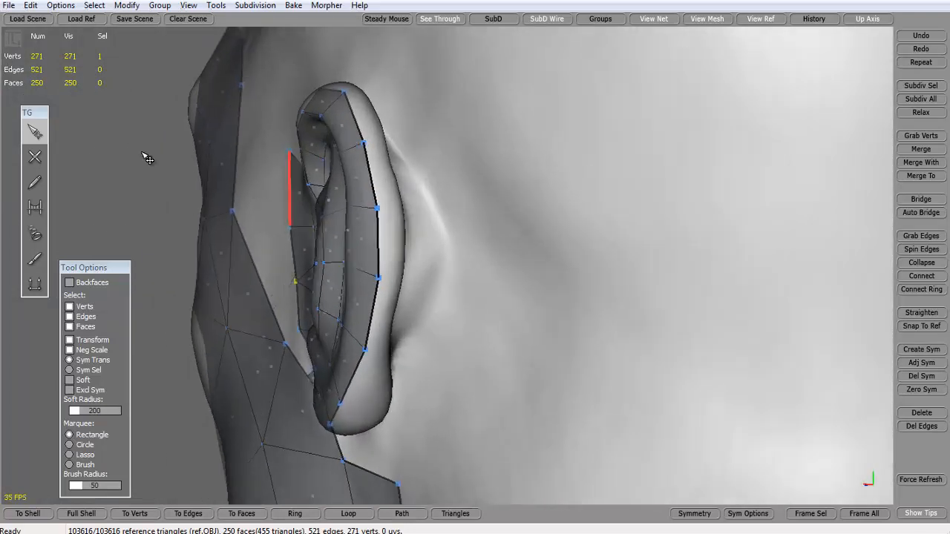
left_click(362, 146)
left_click(38, 158)
left_click_drag(310, 187, 258, 190, "alt")
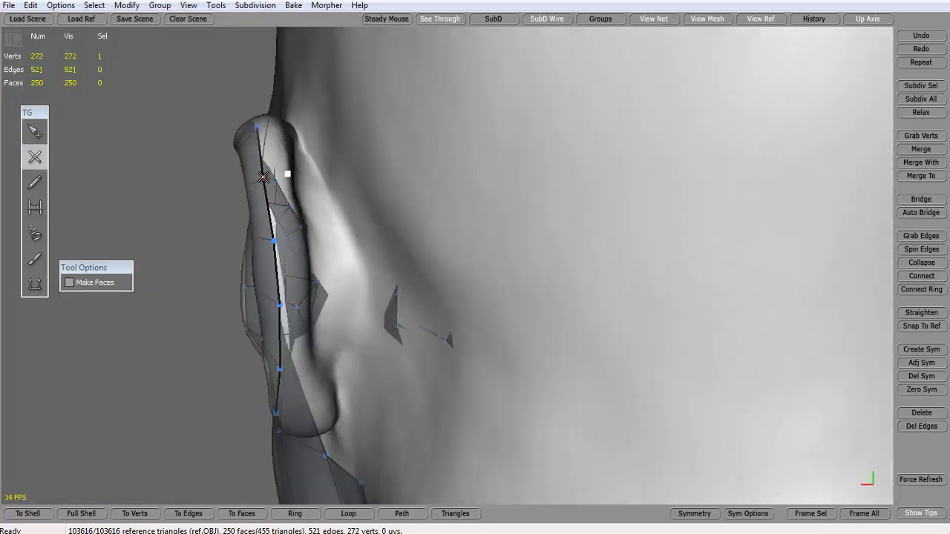
left_click(298, 236)
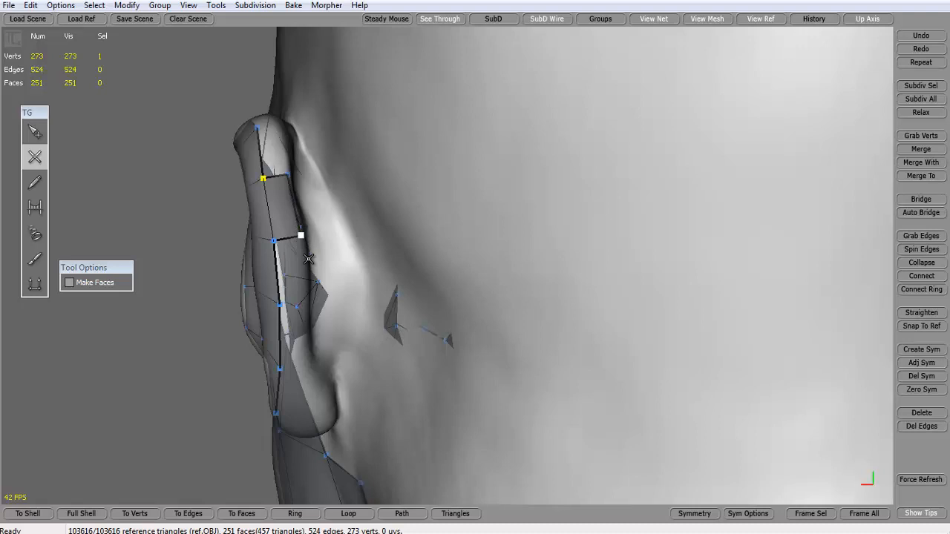
Step: Continue the strip on the back of the ear's outer rim downward with two more quads
left_click_drag(308, 258, 320, 225, "alt")
left_click(293, 266)
left_click(318, 296)
left_click(294, 300)
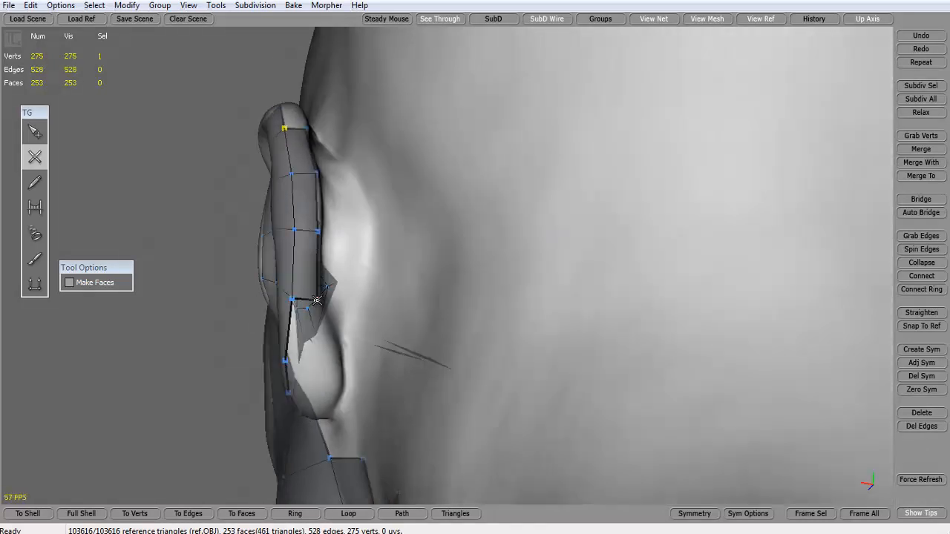
Step: Extend the faces down the back of the ear's outer rim toward the earlobe
left_click_drag(294, 300, 349, 318, "alt")
left_click(332, 357)
left_click(295, 337)
left_click(337, 407)
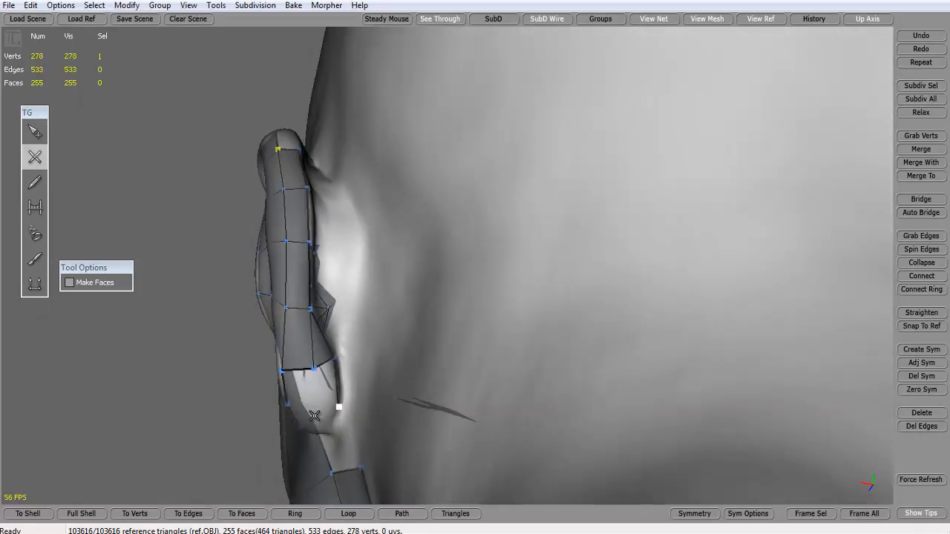
left_click(315, 371)
left_click_drag(316, 373, 388, 352, "alt")
left_click(373, 316)
left_click(345, 301)
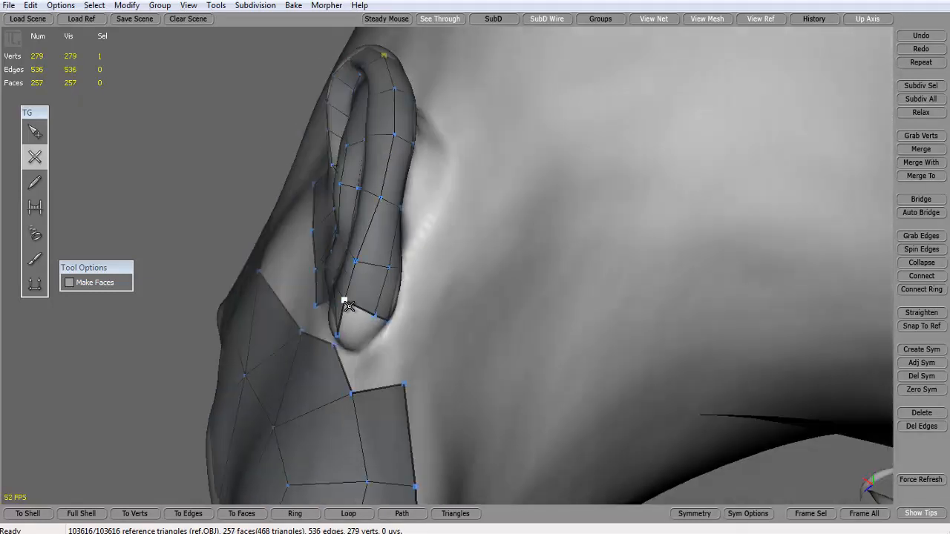
Step: Close the back of the earlobe with two faces joined to the rim strip
left_click_drag(345, 301, 411, 307, "alt")
left_click_drag(442, 271, 367, 354, "alt")
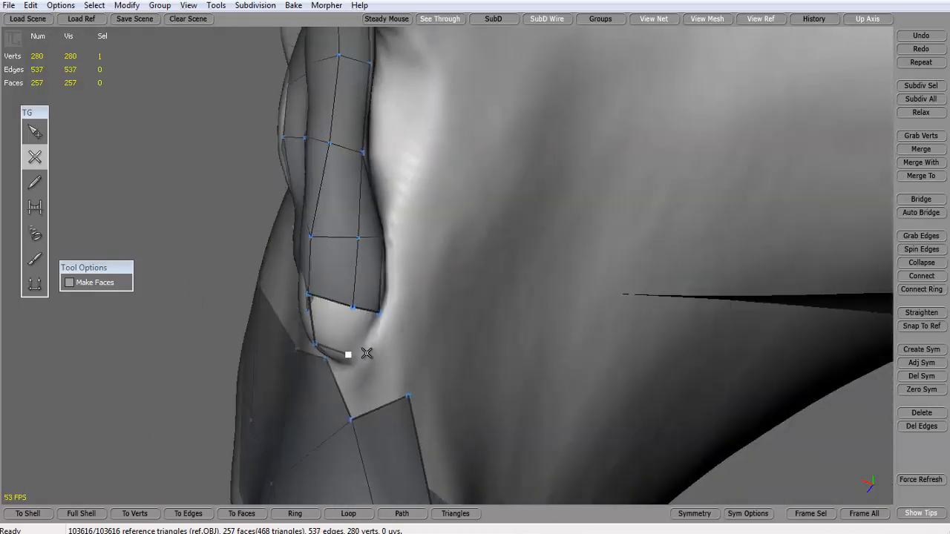
left_click(354, 307)
left_click(378, 315)
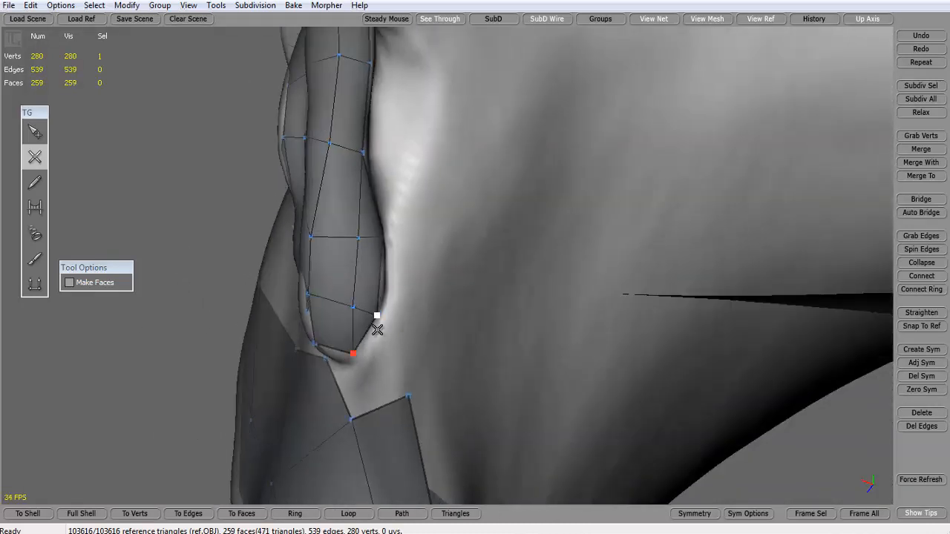
Step: Bridge the bottom of the earlobe to the open border of the jaw and cheek mesh
left_click_drag(376, 322, 519, 214, "alt")
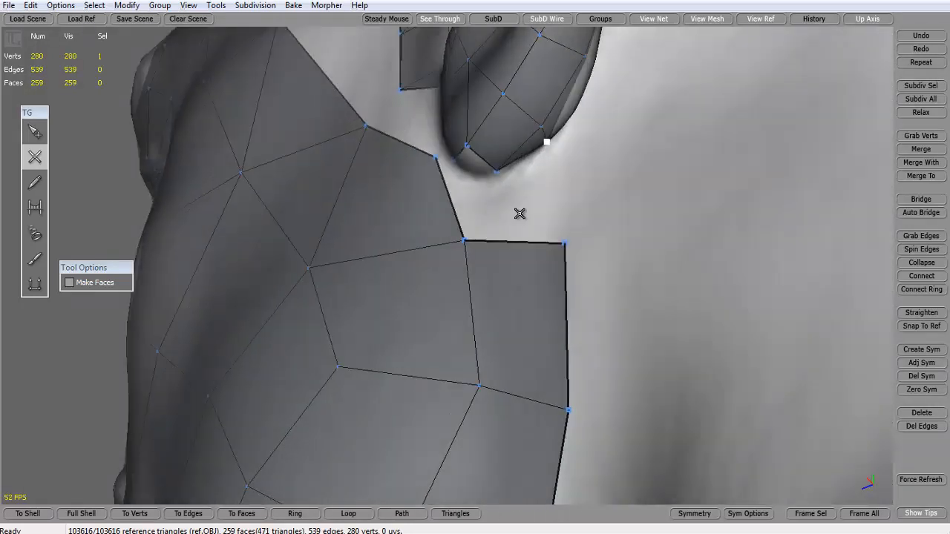
left_click(457, 168)
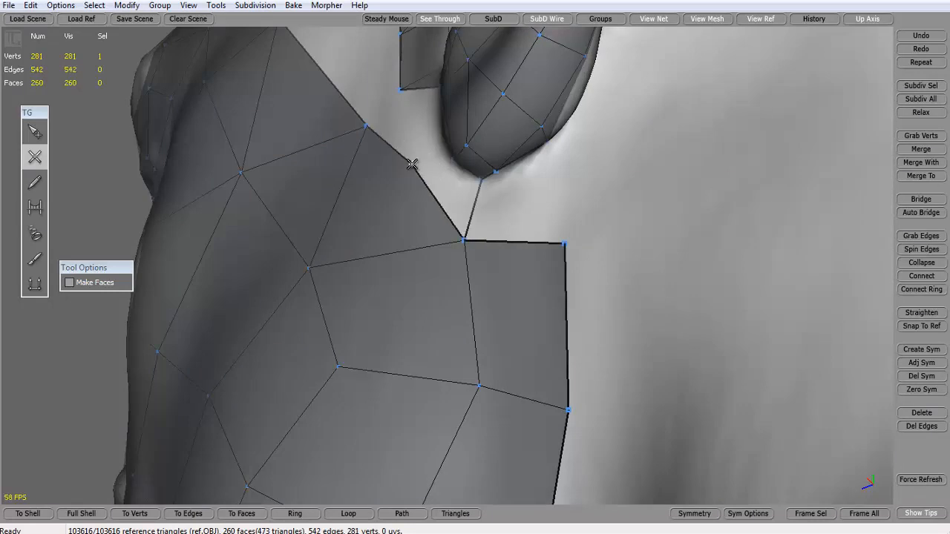
left_click(415, 157)
mouse_move(479, 190)
left_mouse_down("alt")
mouse_move(424, 248)
mouse_move(429, 208)
left_mouse_up("alt")
left_click(431, 242)
left_click(455, 308)
Step: Adjust the border vertex in front of the earlobe and join the cheek border to the lower front of the ear
left_click_drag(464, 267, 578, 348, "alt")
left_click_drag(582, 270, 564, 263)
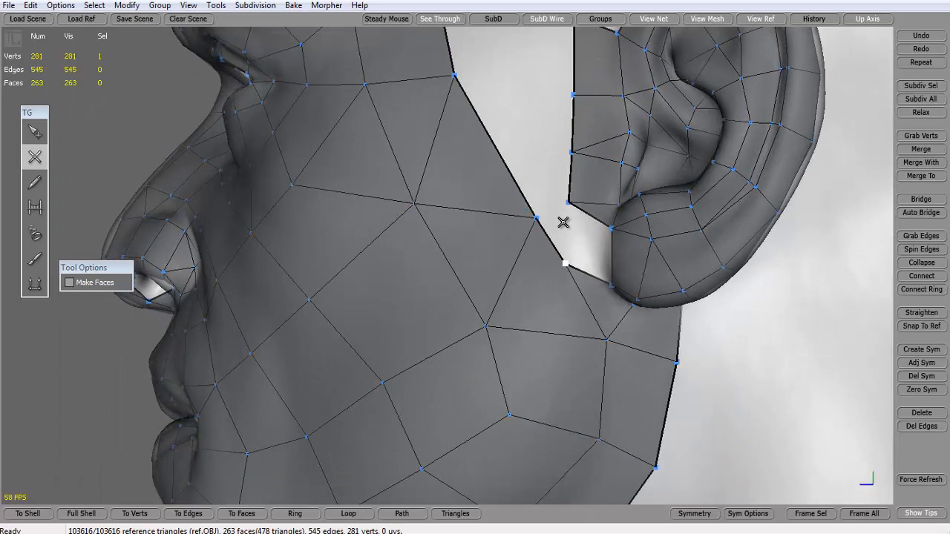
left_click(574, 204)
left_click(539, 219)
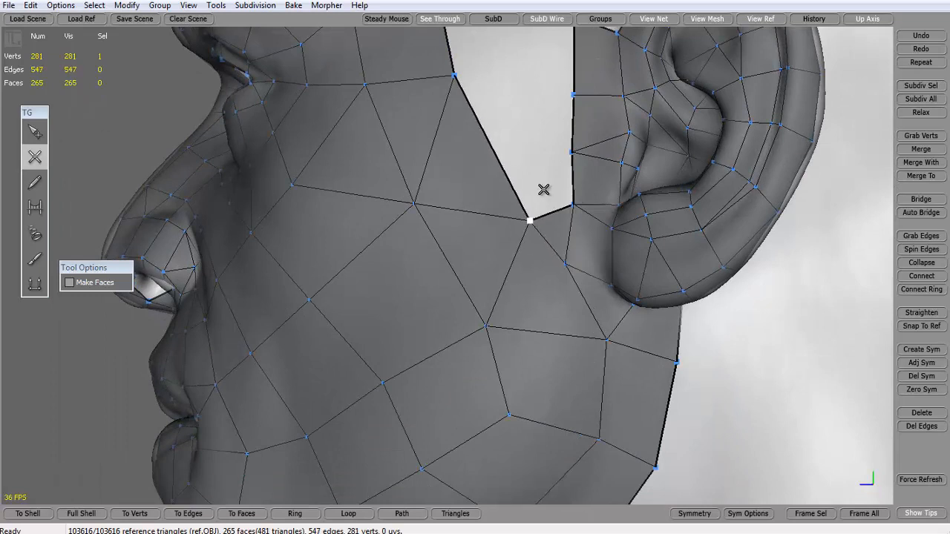
Step: Fill the remaining gap between the cheek border and the front edge of the ear up to the temple
left_click_drag(486, 186, 533, 263, "alt")
left_click(536, 261)
left_click_drag(445, 195, 454, 213)
left_click_drag(538, 213, 535, 210)
left_click(425, 82)
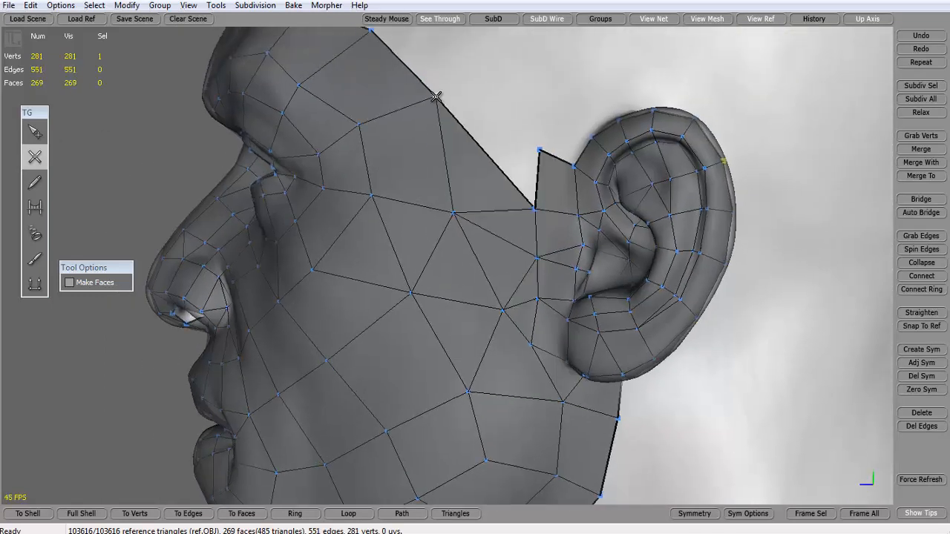
left_click(538, 149)
Step: Delete the two surplus edges in the mesh between the temple and the ear
left_click_drag(538, 149, 297, 127, "alt")
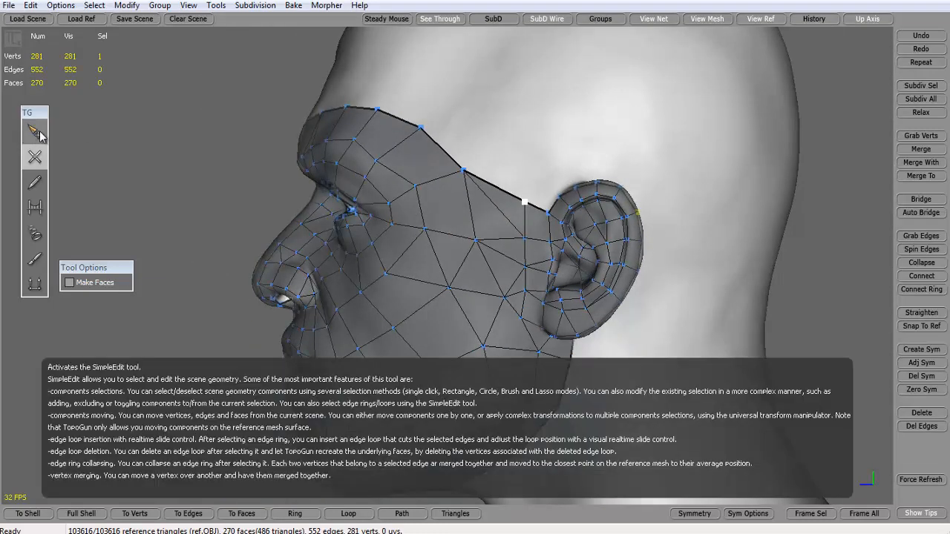
left_click(34, 131)
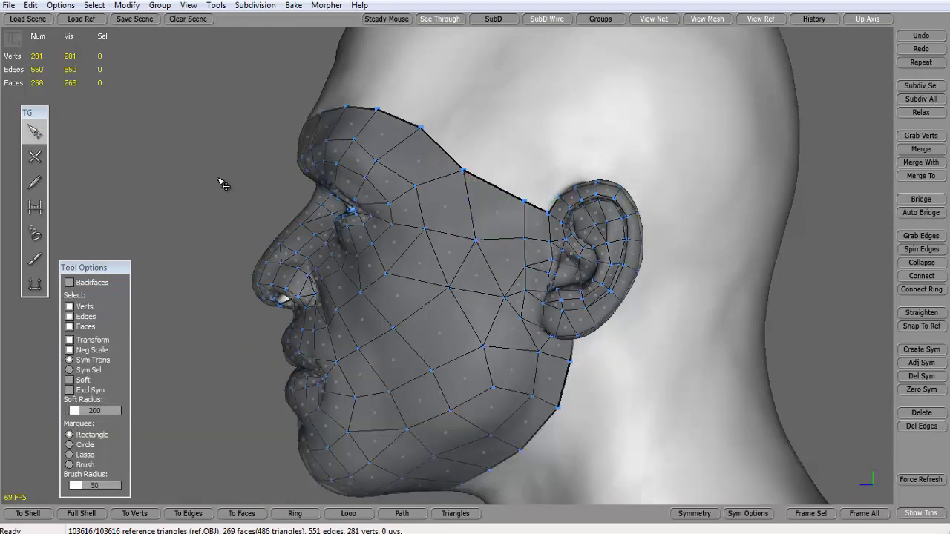
Step: Create faces behind the top of the ear, linking its upper rim to the front of the ear
left_click_drag(223, 184, 328, 319, "alt")
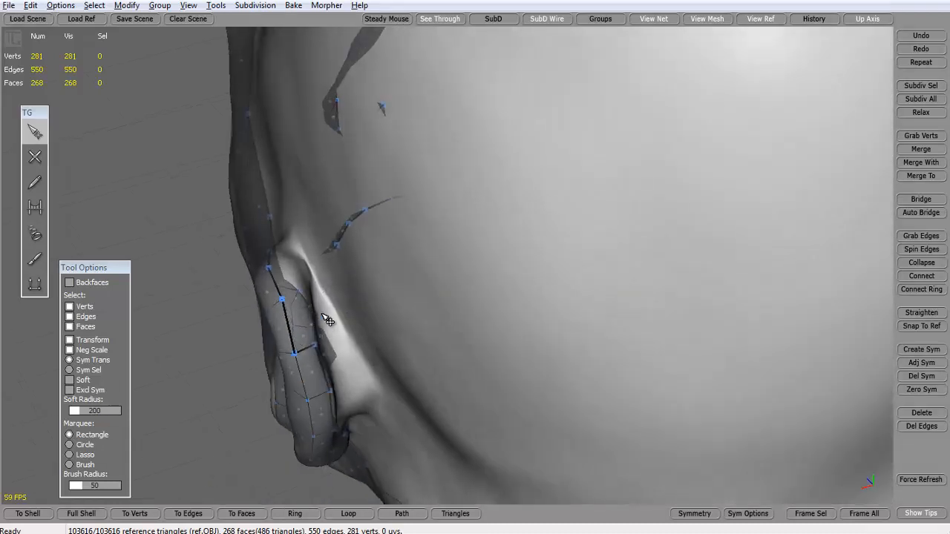
key("2")
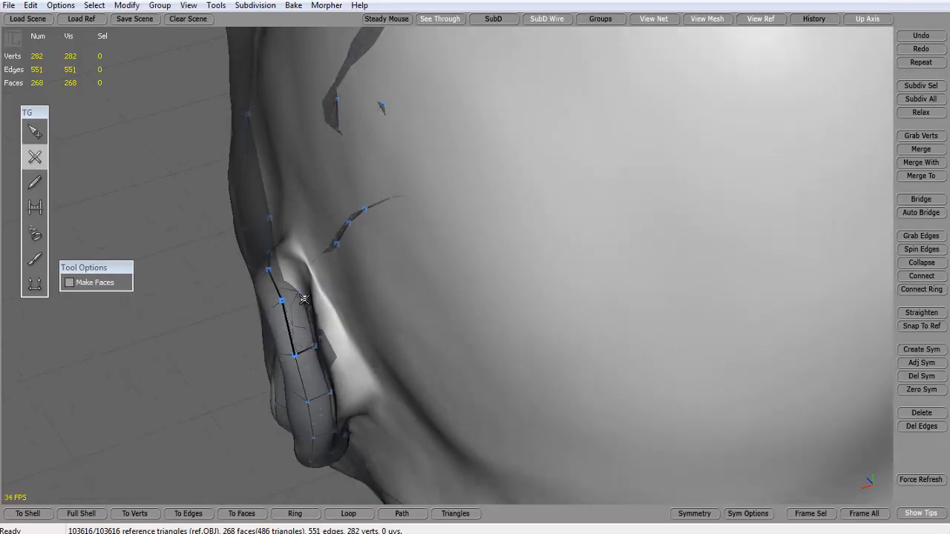
left_click(304, 298)
left_click_drag(303, 298, 360, 240, "alt")
left_click(380, 237)
left_click(457, 279)
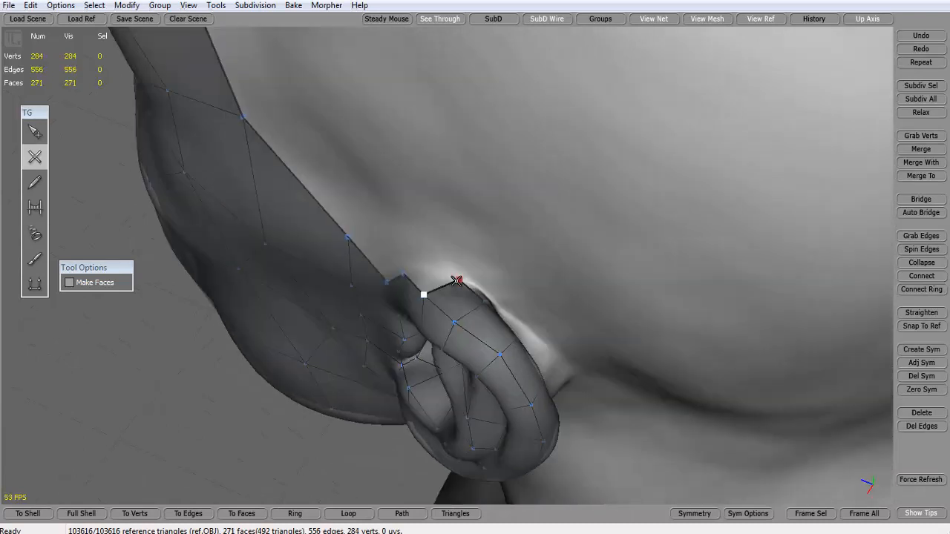
left_click(406, 275)
left_click_drag(405, 274, 523, 306, "alt")
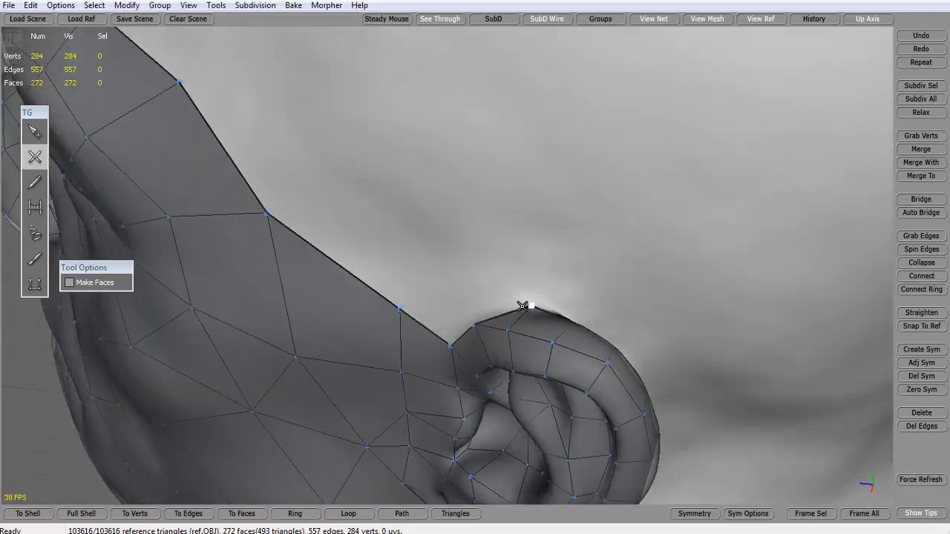
Step: Build a row of faces on the head above the ear and join it to the temple border
left_click(454, 198)
left_click(486, 276)
left_click_drag(452, 197, 441, 198)
left_click_drag(413, 264, 397, 266)
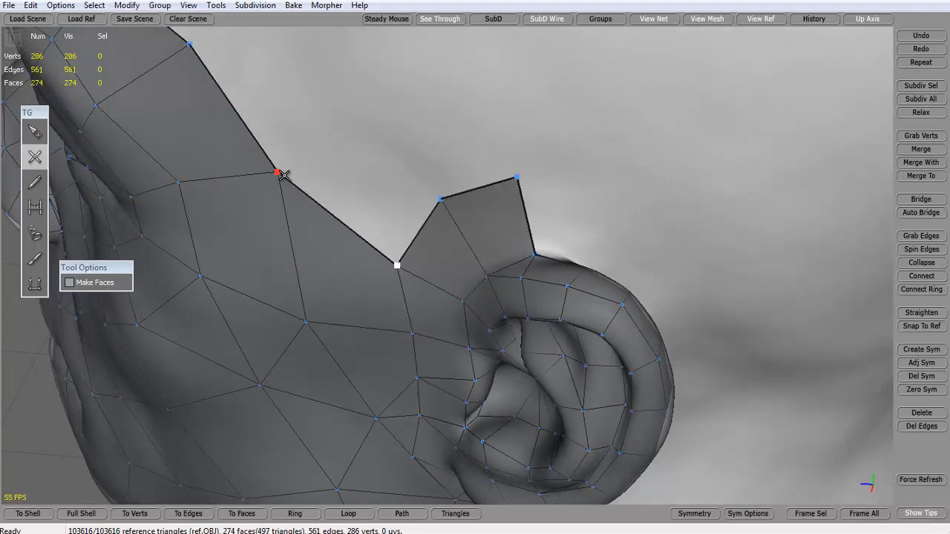
left_click(440, 199)
scroll(427, 182, "down", 4)
left_click_drag(416, 167, 378, 210, "alt")
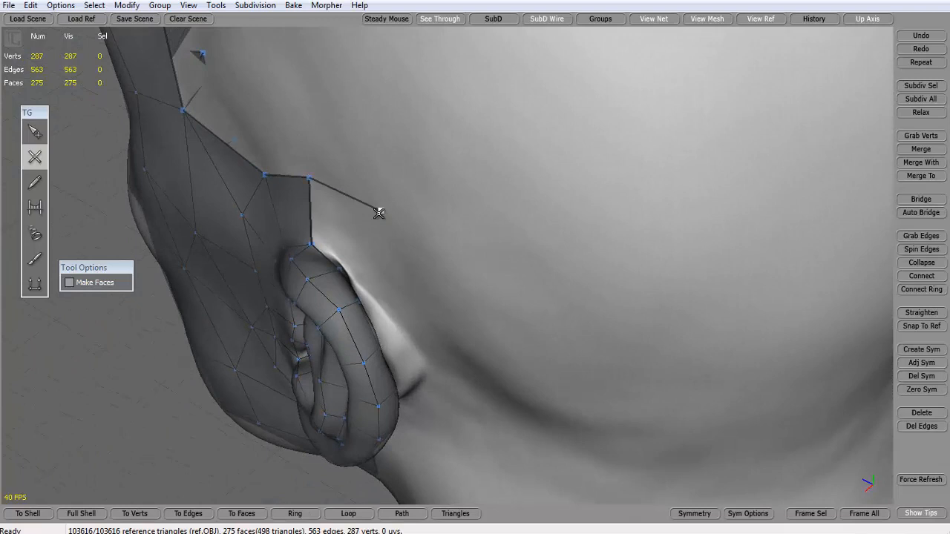
left_click(346, 268)
left_click_drag(346, 268, 277, 226, "alt")
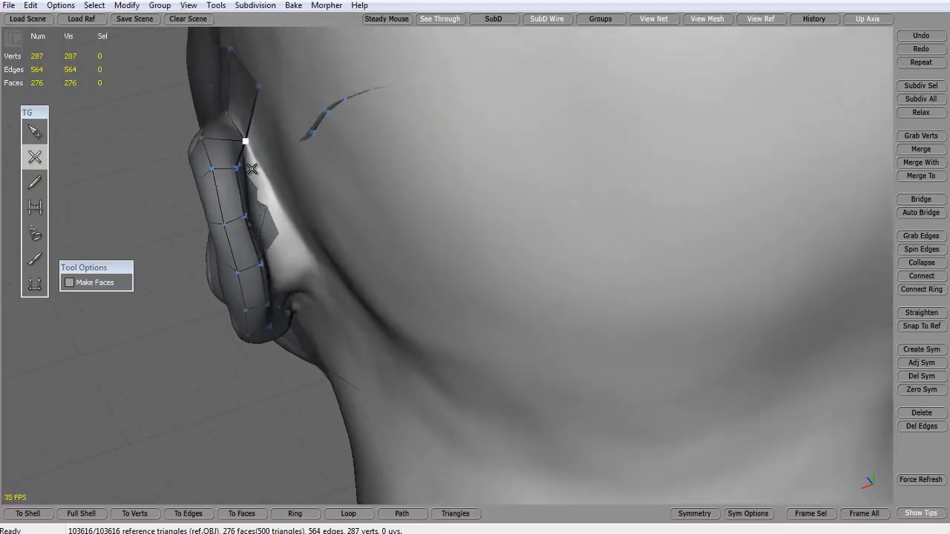
Step: Add a strip of faces along the back side of the ear rim, from its top down toward the earlobe
left_click(253, 171)
left_click_drag(253, 171, 367, 116, "alt")
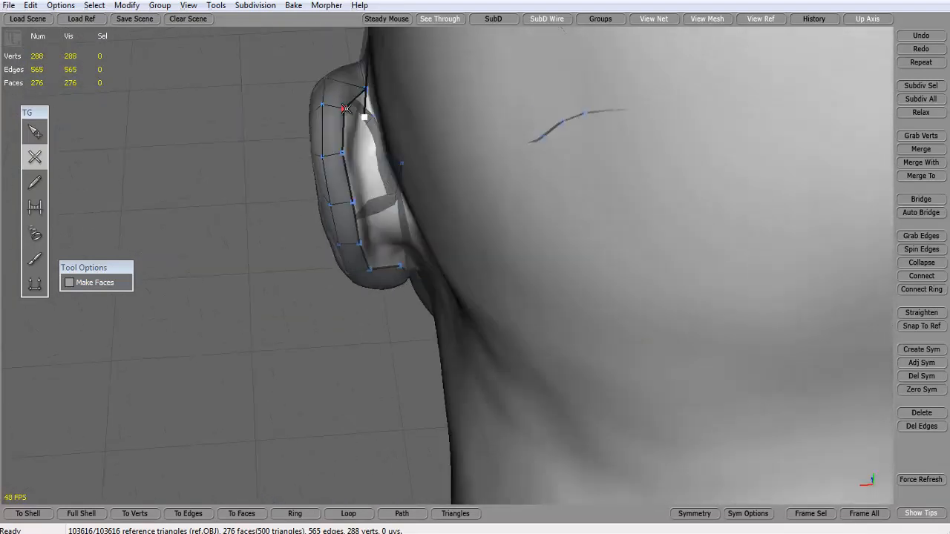
left_click(357, 156)
left_click_drag(358, 156, 361, 115, "alt")
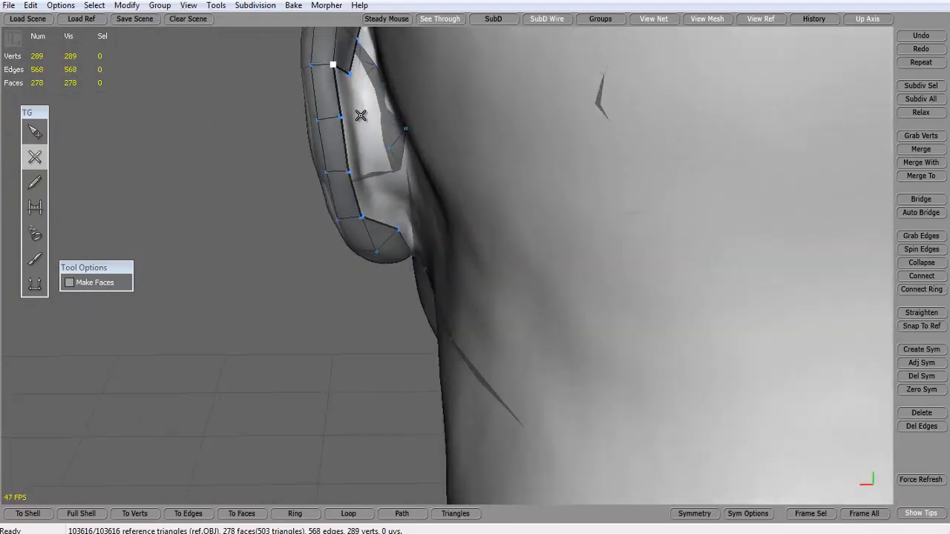
left_click(356, 117)
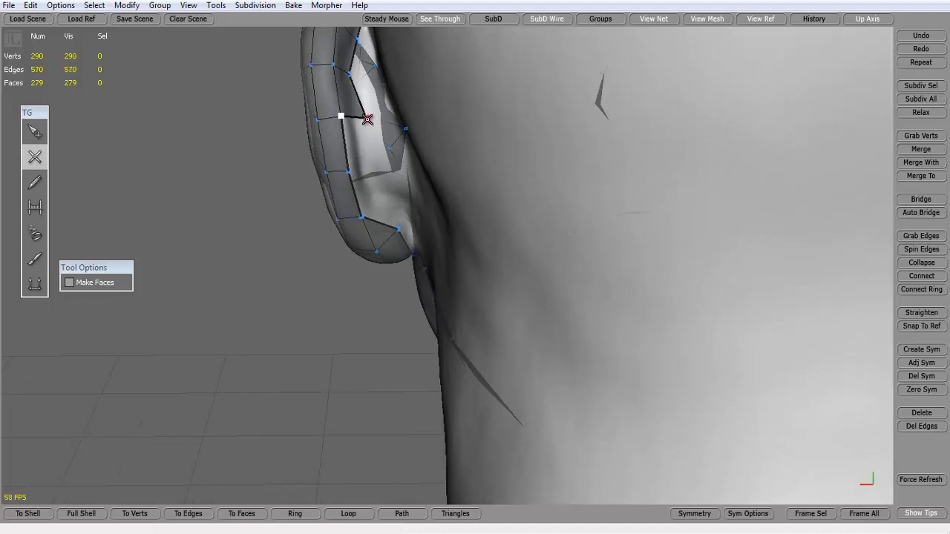
left_click(364, 171)
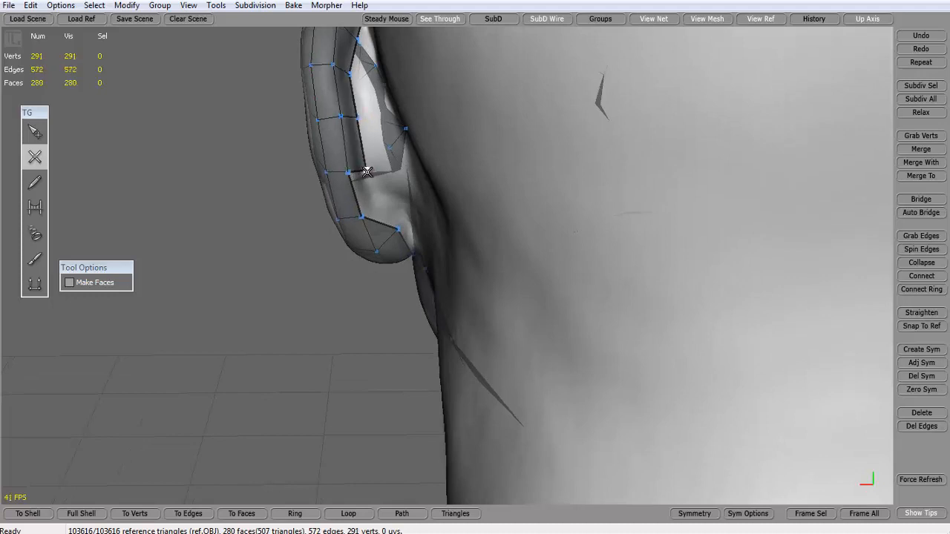
left_click(376, 205)
left_click(393, 226)
left_click_drag(394, 226, 416, 195, "alt")
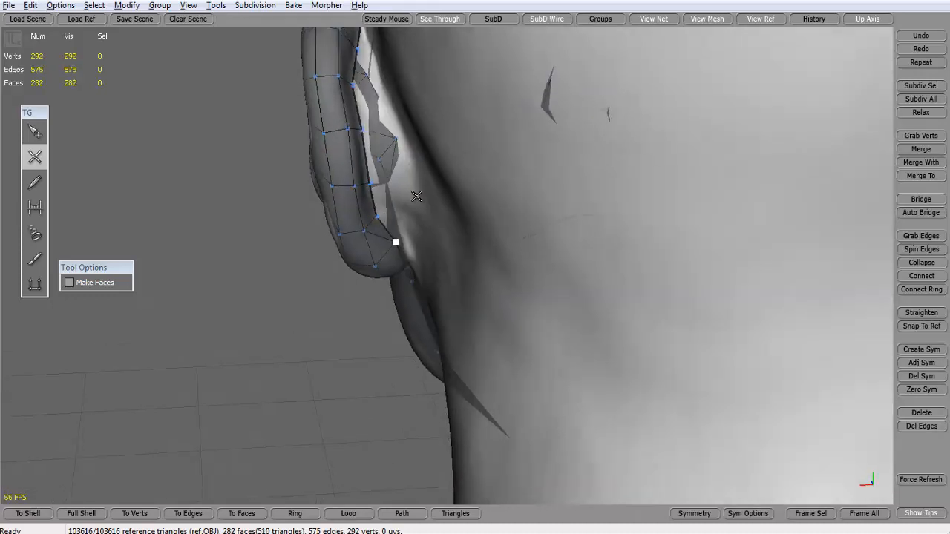
Step: Extend a second strip of faces from the back of the ear inward to the head surface
left_click(413, 175)
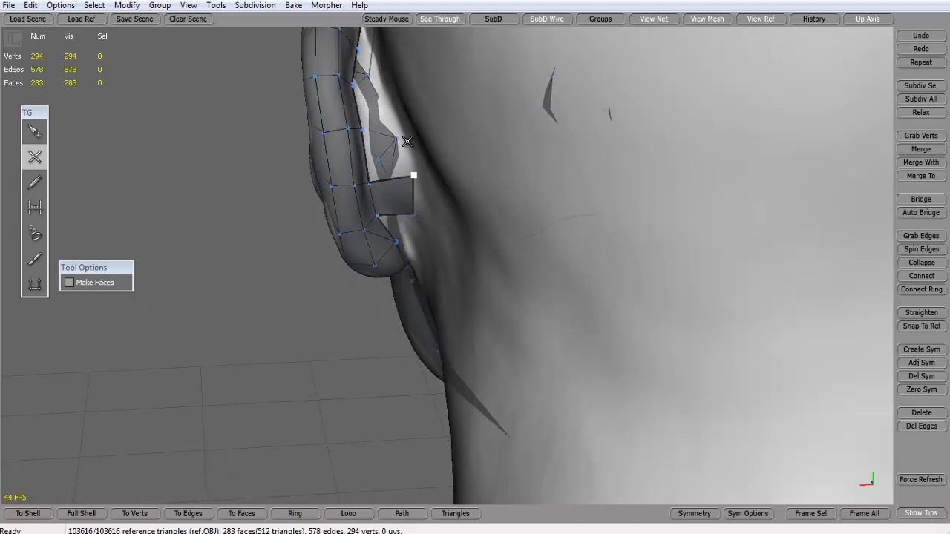
left_click(362, 129)
left_click_drag(362, 129, 423, 189, "alt")
left_click(405, 193)
left_click(422, 188)
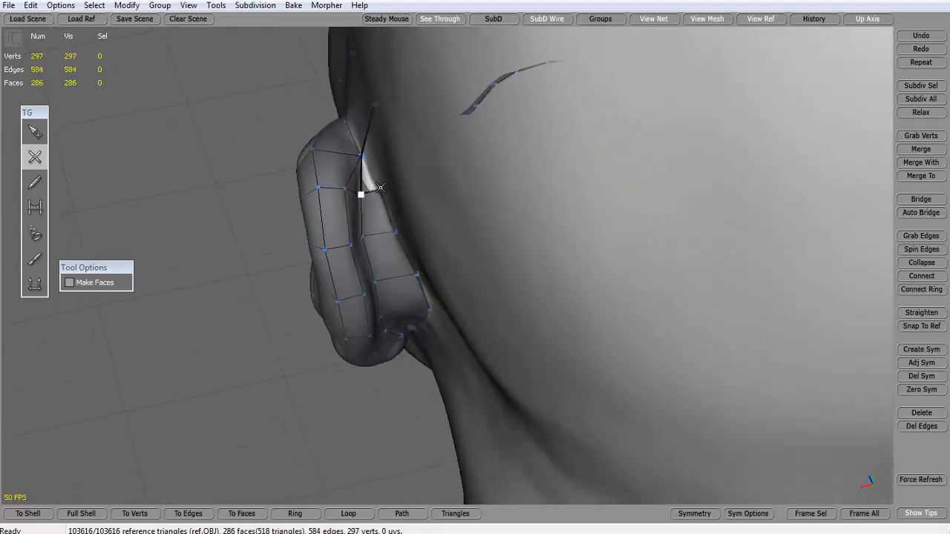
left_click(424, 155)
Step: Create faces on the head behind the upper ear, continuing the row from above the ear
left_click_drag(424, 155, 528, 180, "alt")
left_click(538, 179)
left_click(481, 124)
left_click(527, 181)
left_click(553, 241)
left_click(502, 248)
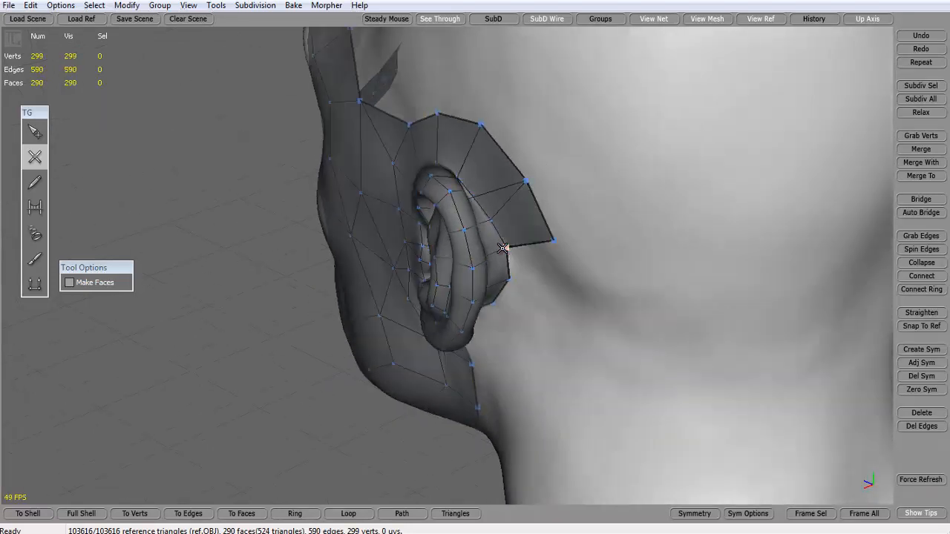
Step: Continue the row of head faces down behind the middle and lower part of the ear
left_click_drag(503, 249, 511, 153, "alt")
left_click(592, 141)
left_click(590, 206)
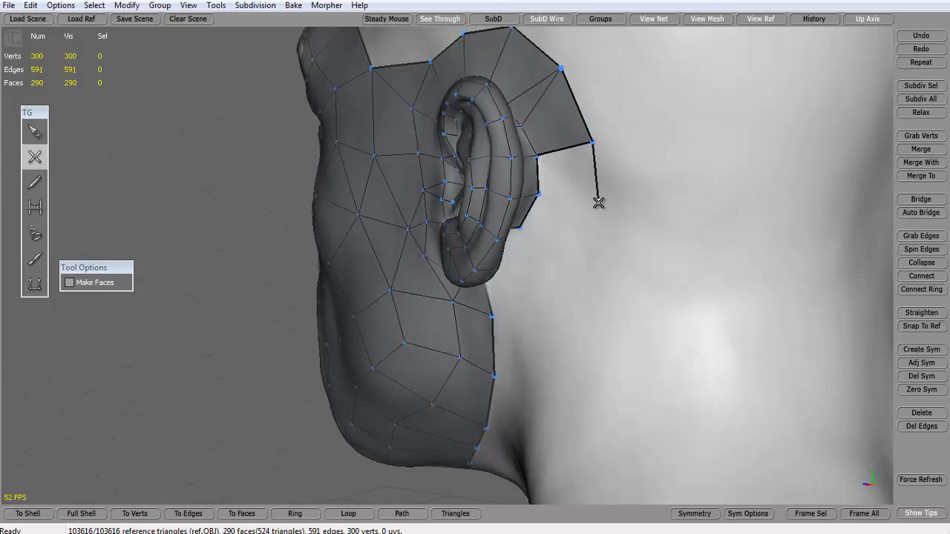
left_click(540, 196)
left_click_drag(541, 195, 570, 134, "alt")
left_click(591, 145)
left_click(572, 199)
left_click(525, 174)
Step: Join the faces under the earlobe to the jaw border and start an outer row behind the lower ear
left_click_drag(525, 174, 666, 245, "alt")
left_click(406, 221)
left_click(467, 254)
left_click(496, 241)
left_click(615, 296)
left_click(641, 216)
left_click(702, 192)
left_click(660, 165)
Step: Continue the outer row of faces up behind the ear and forward over its top
left_click_drag(660, 166, 601, 183, "alt")
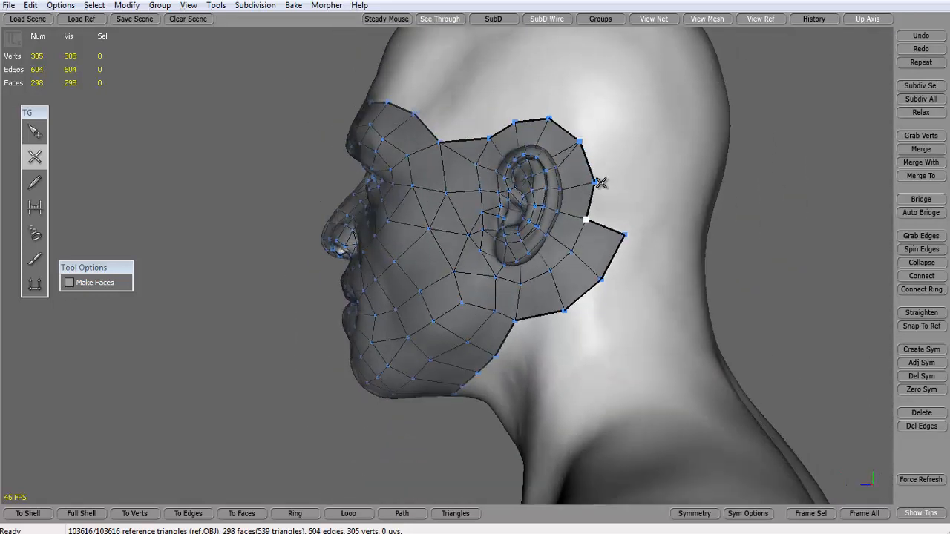
left_click(625, 236)
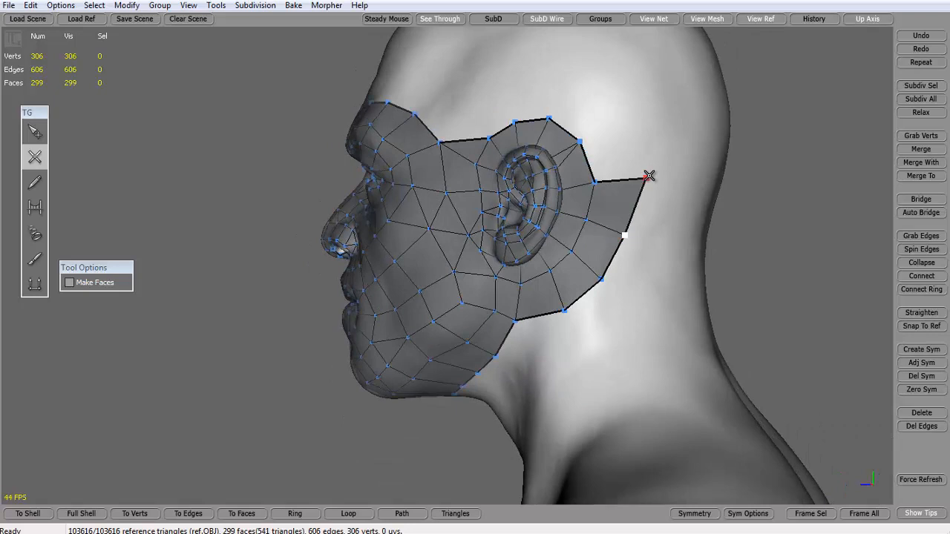
left_click(579, 143)
left_click(551, 118)
left_click_drag(551, 118, 556, 148, "alt")
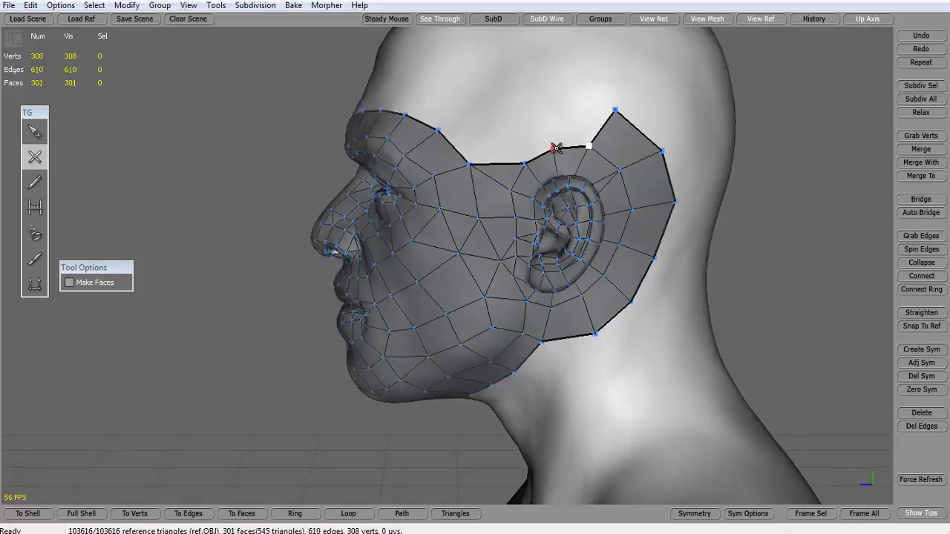
left_click(613, 110)
left_click(490, 112)
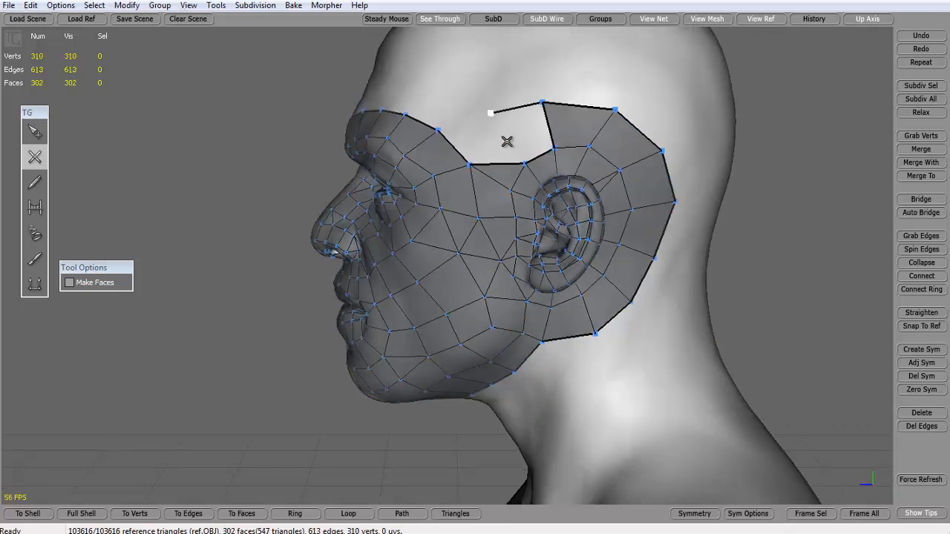
Step: Fill the temple area between the row above the ear and the brow border
left_click(525, 164)
left_click(441, 130)
left_click_drag(440, 130, 456, 194, "alt")
left_click(524, 168)
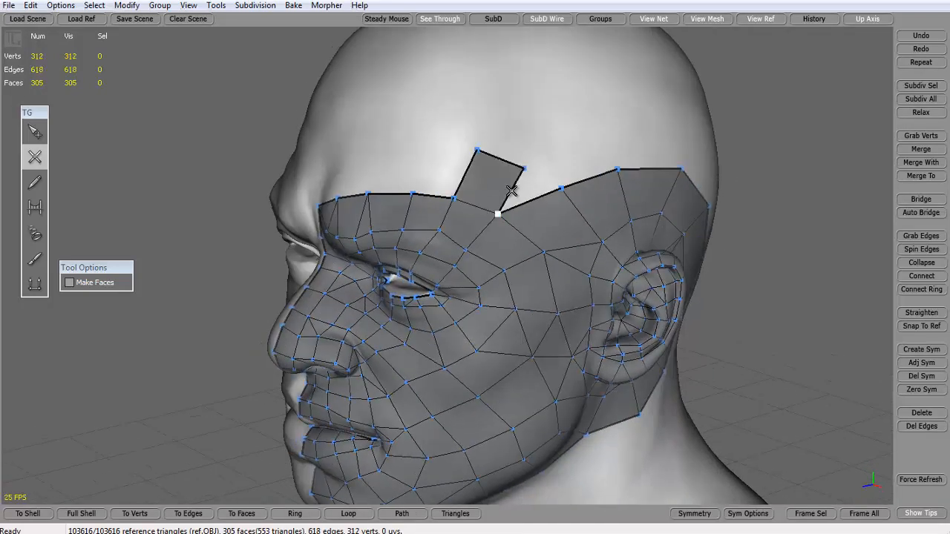
left_click(562, 188)
Step: Extend two faces upward from the temple onto the side of the forehead and adjust their vertices
left_click_drag(479, 149, 480, 142)
left_click(502, 93)
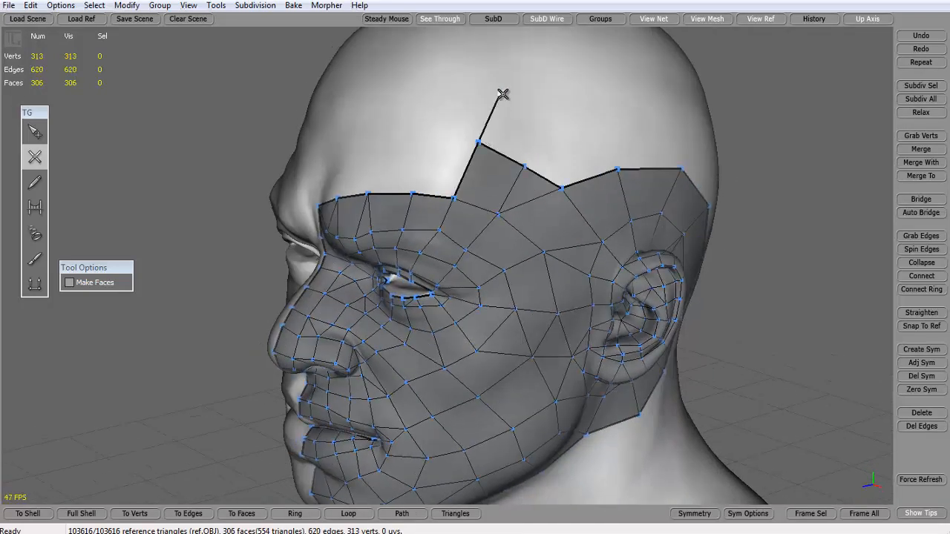
left_click(540, 115)
left_click(525, 163)
left_click_drag(540, 115, 545, 119)
Step: Extend the row of faces along the side of the head above the temple, filling the gap between ear and forehead
middle_click_drag(580, 111, 568, 161, "alt")
left_click_drag(567, 161, 439, 179, "alt")
left_click(439, 179)
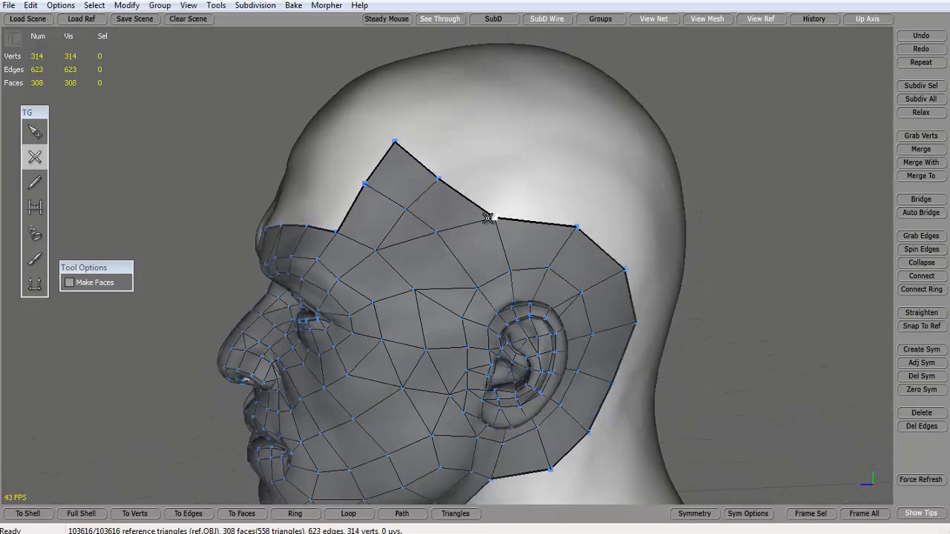
left_click(442, 179)
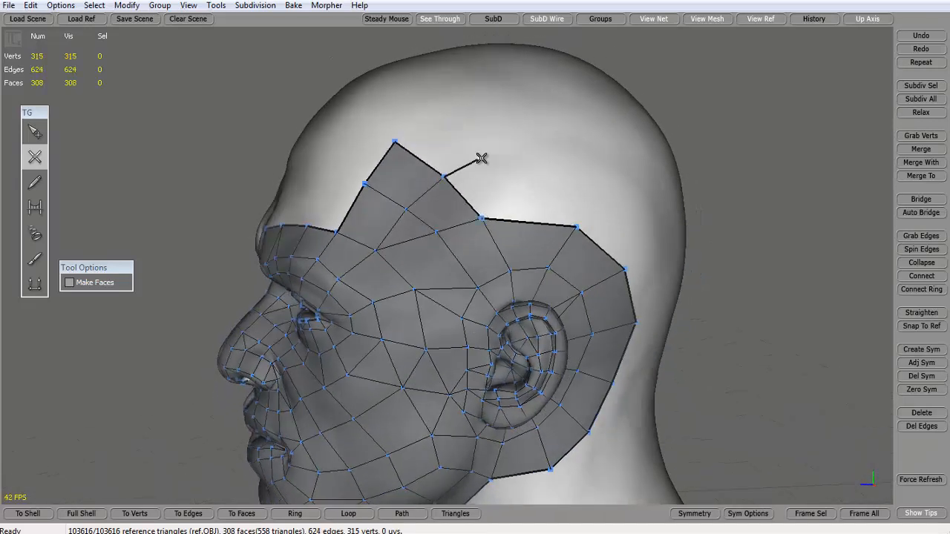
left_click(535, 221)
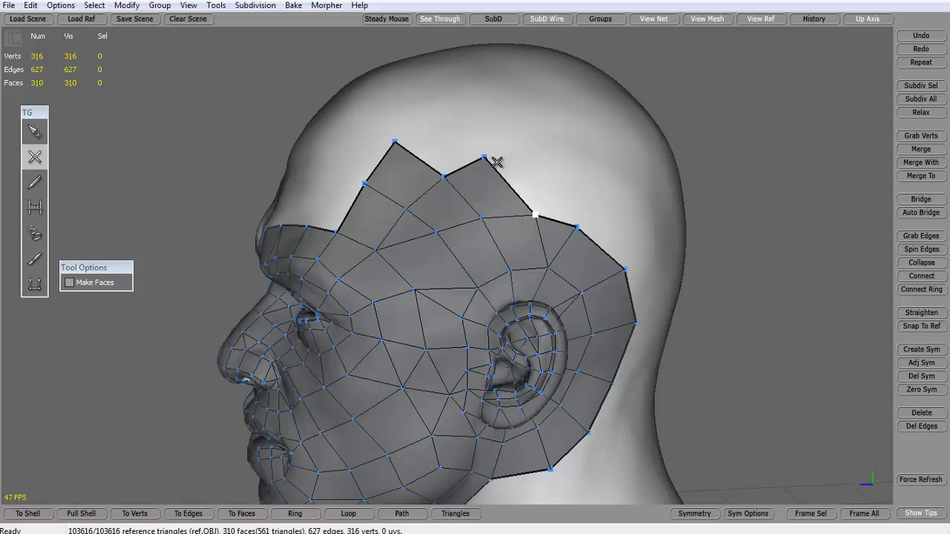
left_click(396, 141)
Step: Build a column of faces on the side of the forehead, from the upper row down to the brow border
left_click_drag(396, 141, 432, 182, "alt")
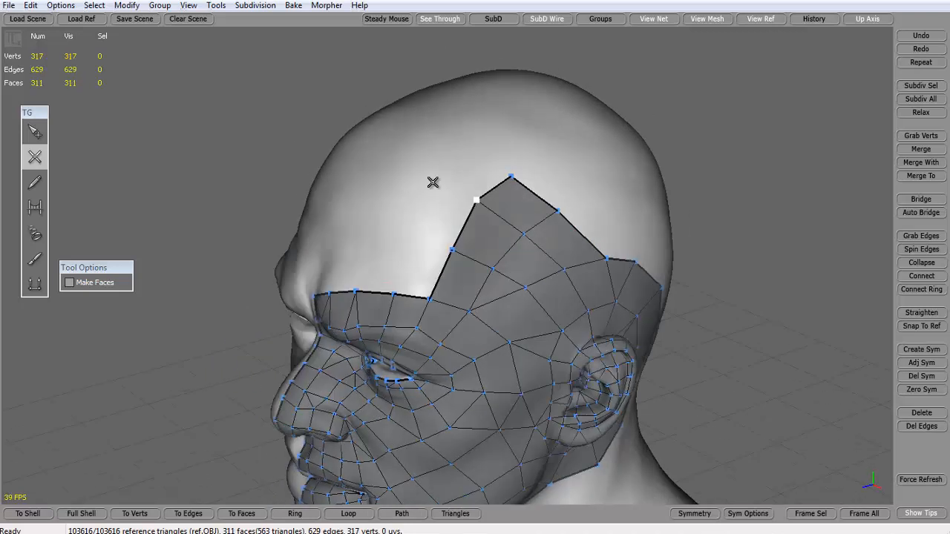
left_click(510, 178)
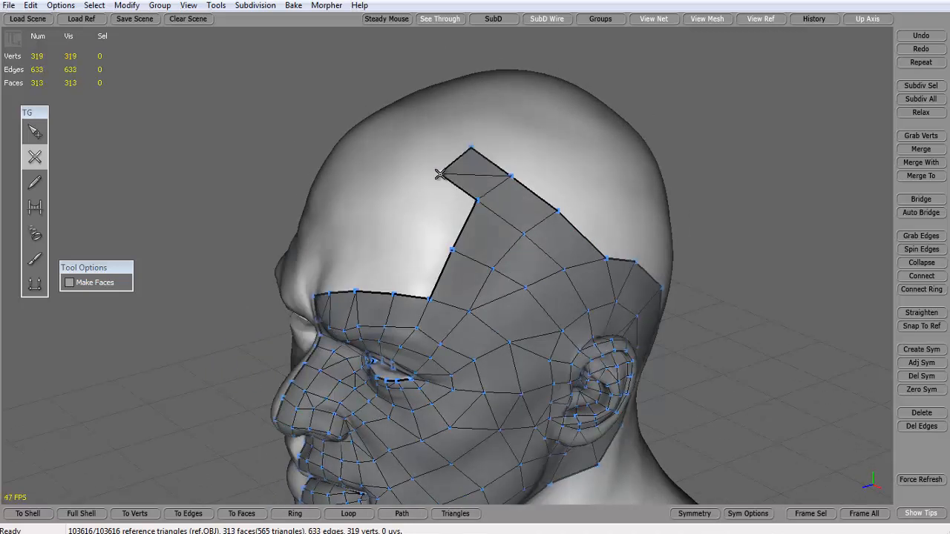
left_click(436, 250)
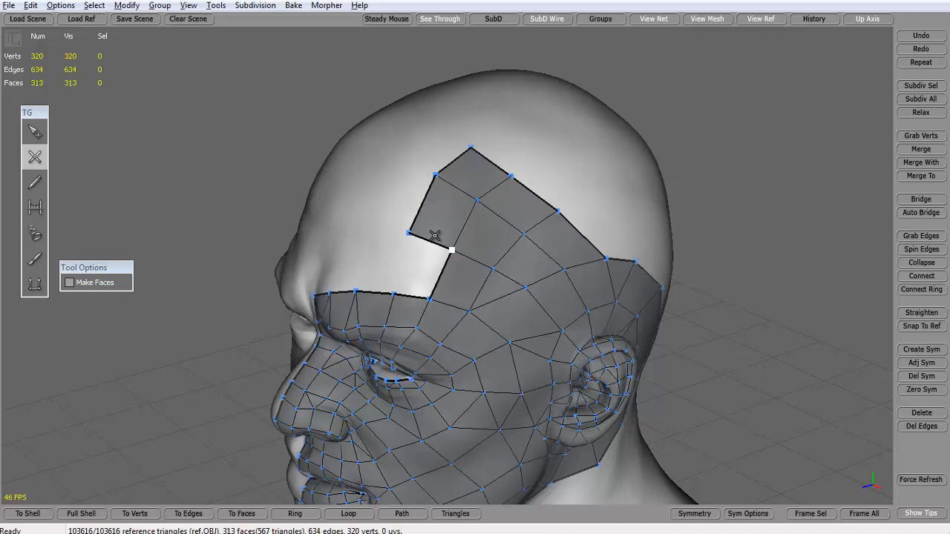
left_click_drag(437, 250, 504, 258, "alt")
left_click(504, 257)
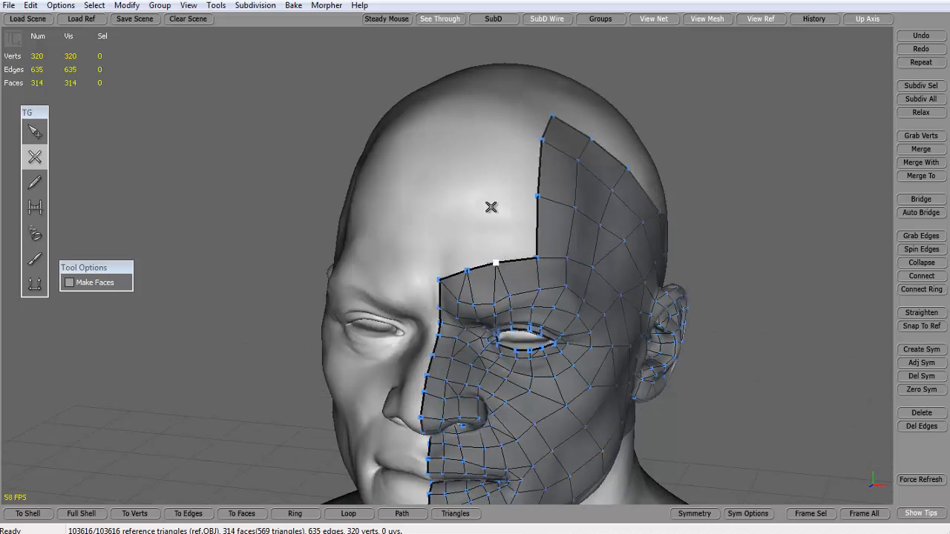
Step: Add the next column of faces inward, from the brow border up to the top row of the forehead
left_click(537, 197)
left_click(495, 200)
left_click(506, 135)
left_click(539, 139)
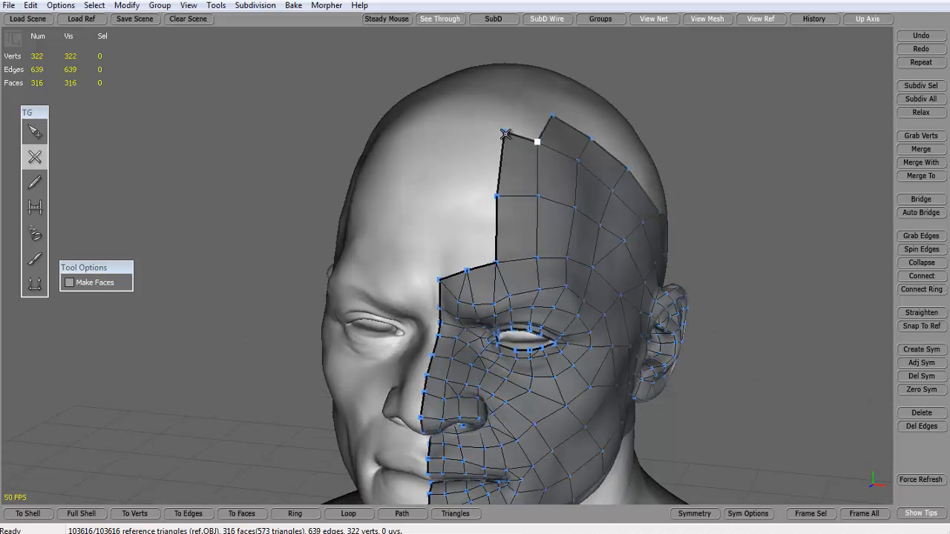
left_click(505, 135)
left_click_drag(508, 136, 530, 186, "alt")
left_click(530, 185)
key("ctrl+z")
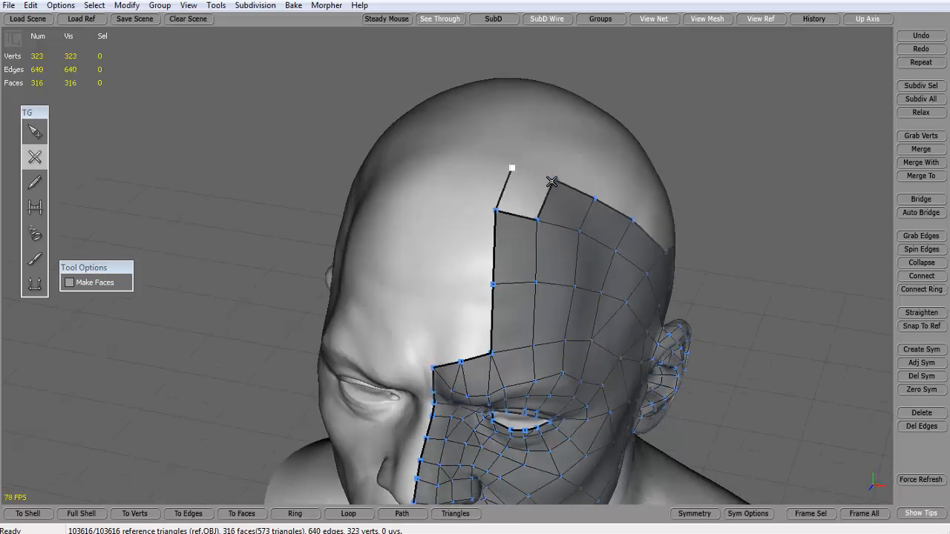
left_click(551, 182)
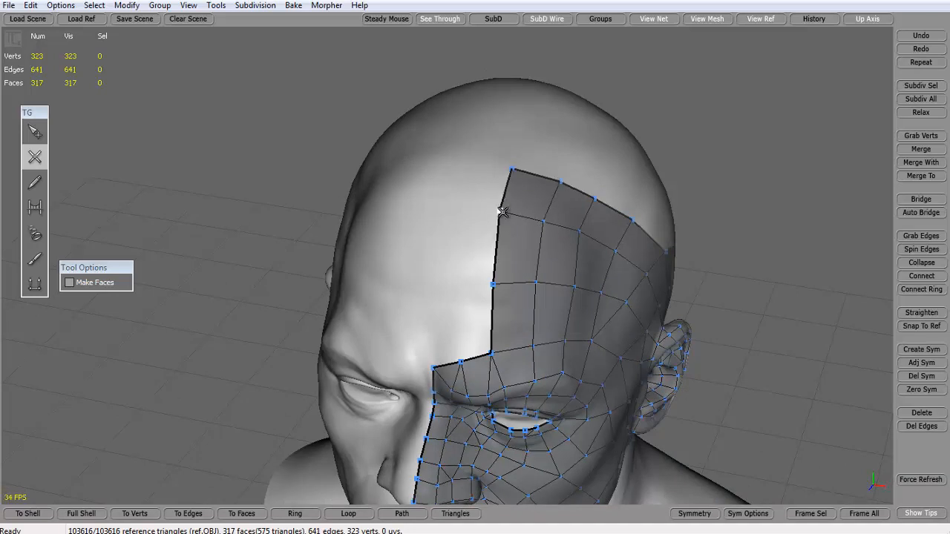
Step: Build another column of forehead faces toward the midline, from the top row down to the inner brow
left_click_drag(506, 165, 525, 166, "alt")
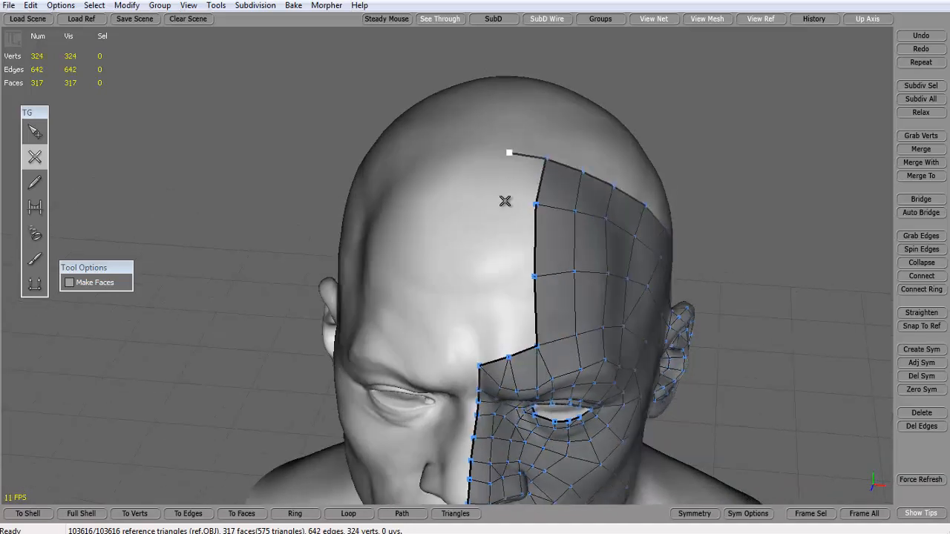
left_click(535, 201)
left_click_drag(535, 202, 525, 173, "alt")
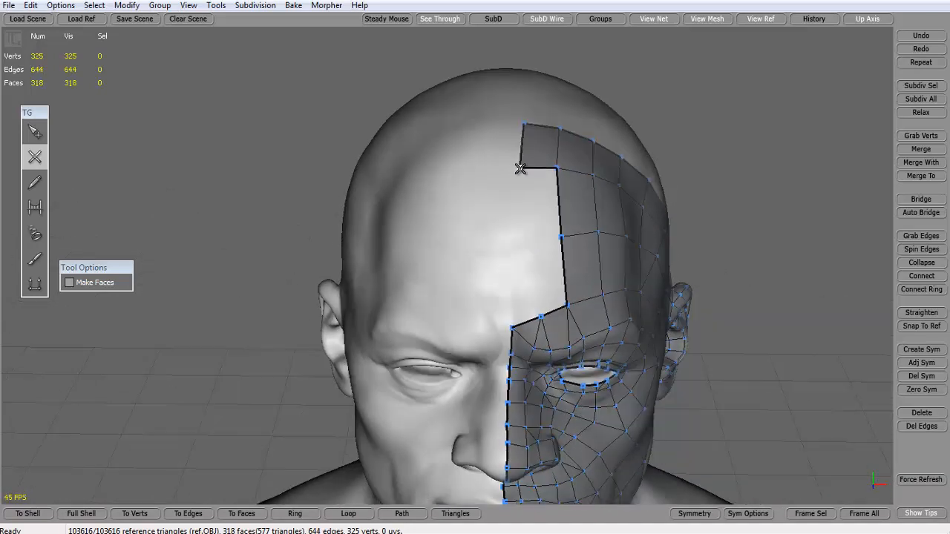
left_click(527, 241)
left_click(561, 237)
left_click(527, 242)
left_click(539, 318)
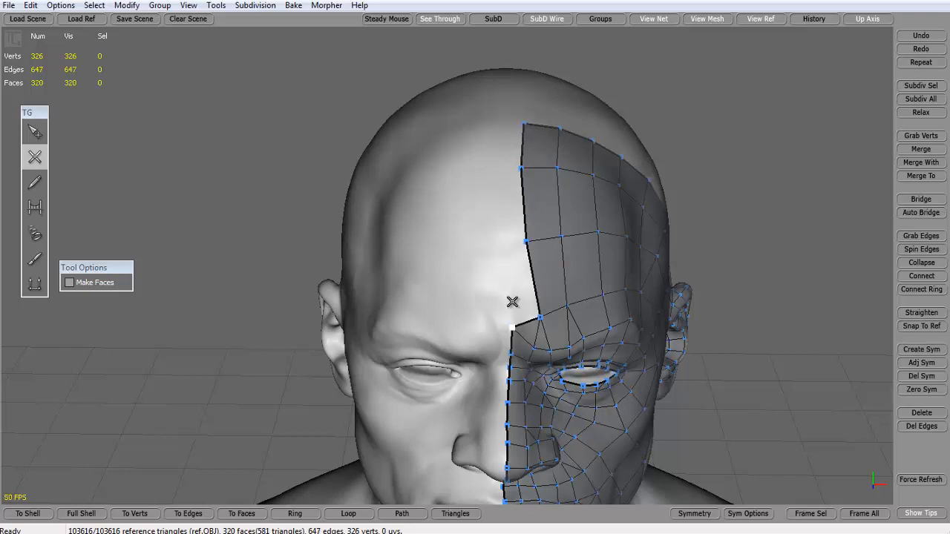
Step: Add two narrow faces along the forehead midline above the bridge of the nose
left_click(510, 243)
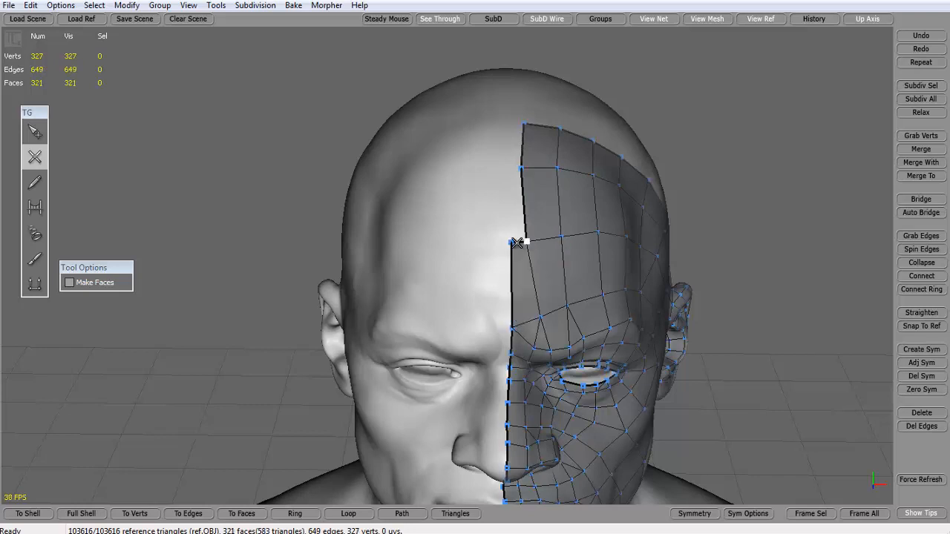
left_click(523, 169)
right_click_drag(574, 166, 415, 177)
Step: Move the vertices of the middle forehead row down to even out the horizontal edge line
left_click(35, 132)
left_click(371, 232)
left_click(386, 230)
mouse_move(369, 240)
left_mouse_down()
mouse_move(361, 246)
mouse_move(383, 252)
left_mouse_up()
left_click(282, 180)
left_click(419, 233)
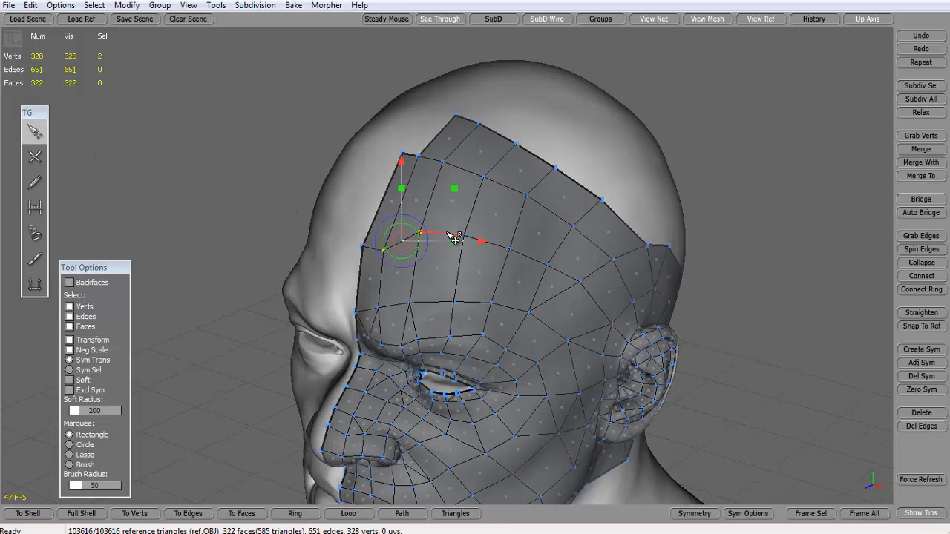
left_click_drag(446, 234, 443, 252)
left_click(510, 251)
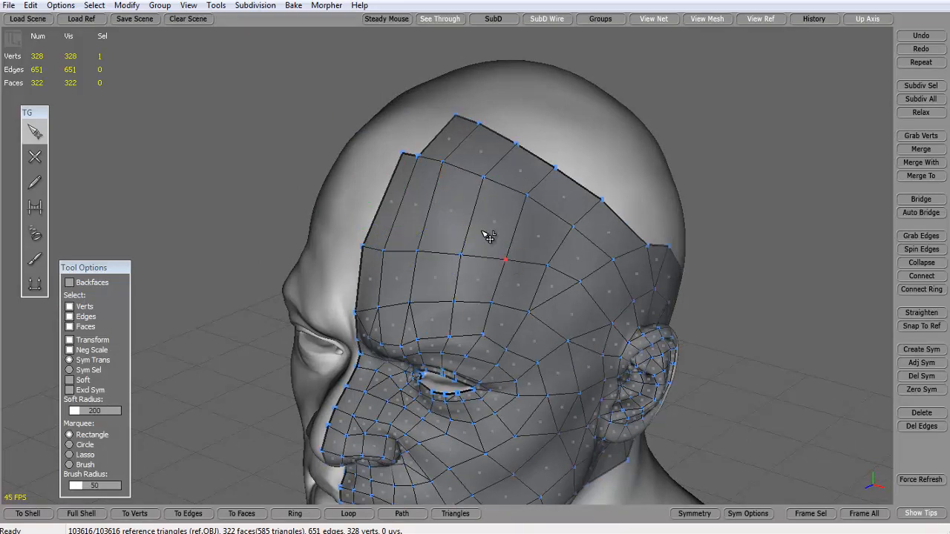
Step: Insert an extra horizontal edge row across the upper forehead, from the midline to the temple
left_click(386, 195)
left_click(35, 157)
left_click(384, 195)
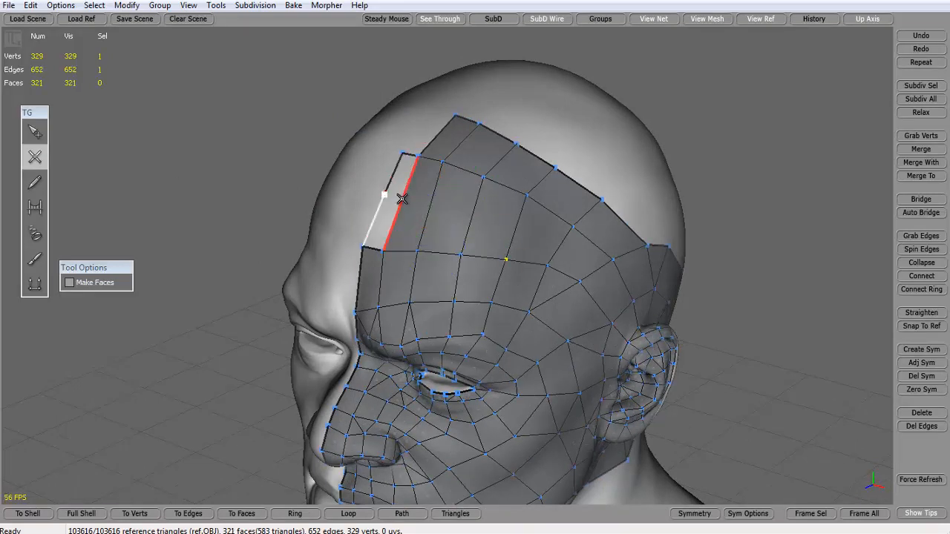
left_click(403, 198)
left_click(431, 203)
left_click(472, 216)
left_click(514, 235)
left_click(547, 264)
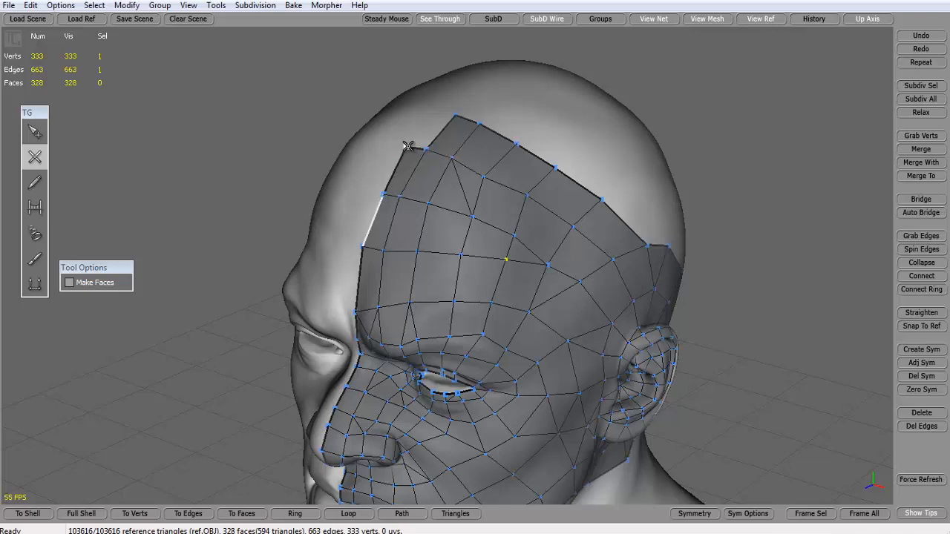
Step: Delete the diagonal edge in the upper forehead to merge its two triangles into a quad
left_click(35, 133)
left_click(466, 191)
key("BackSpace")
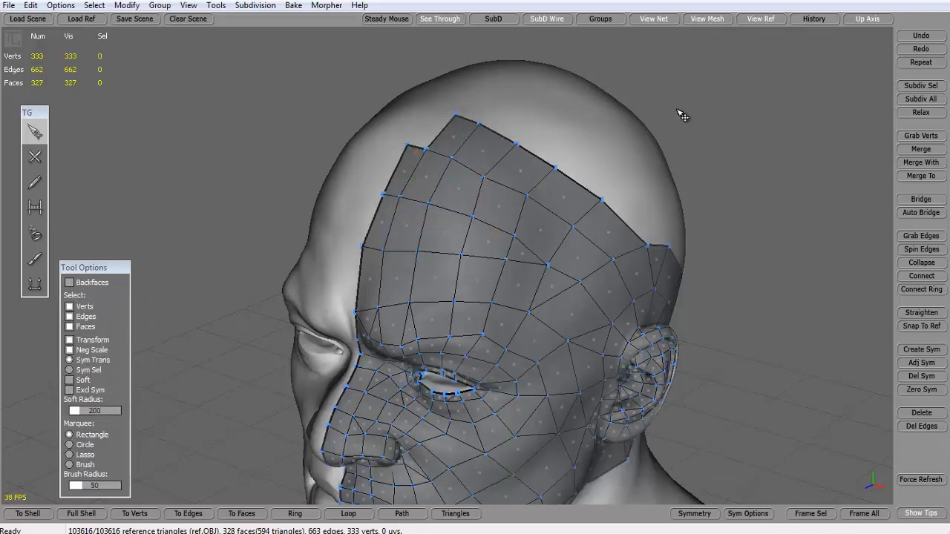
Step: Adjust the forehead vertex beside the midline to even the spacing as seen from the front
left_click_drag(534, 201, 422, 156, "alt")
scroll(360, 140, "down", 4)
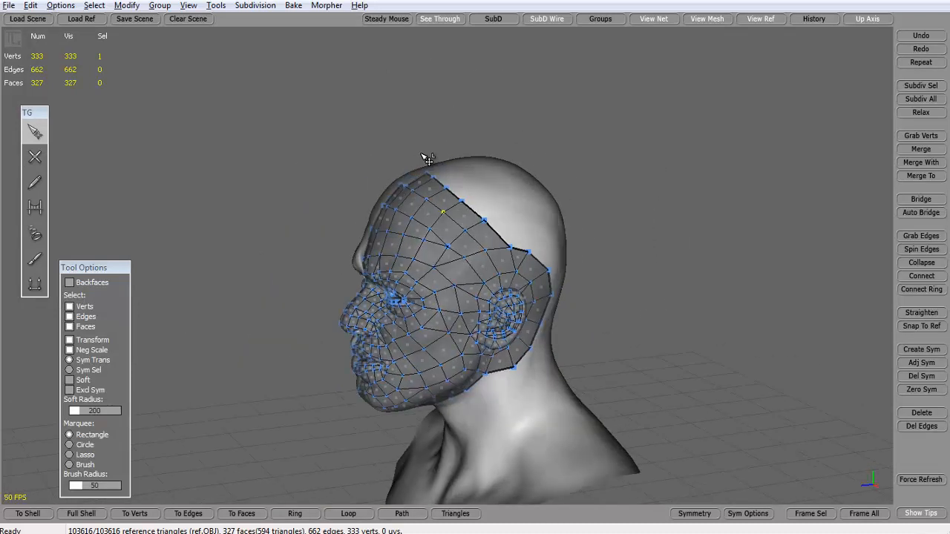
right_click_drag(423, 155, 540, 184, "alt")
left_click_drag(540, 185, 719, 179, "alt")
right_click_drag(719, 178, 731, 199, "alt")
middle_click_drag(730, 199, 694, 220, "alt")
left_click_drag(458, 199, 464, 196)
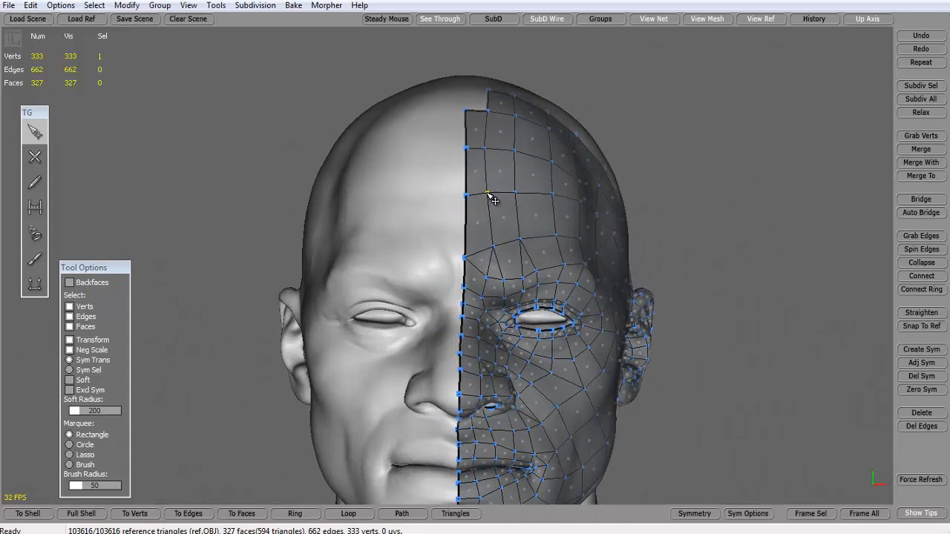
mouse_move(579, 251)
left_mouse_down("alt")
mouse_move(421, 200)
mouse_move(242, 266)
mouse_move(504, 304)
mouse_move(515, 262)
mouse_move(357, 208)
mouse_move(585, 251)
left_mouse_up("alt")
Step: Start a strip of faces under the chin and run it down the midline of the throat
left_click(35, 157)
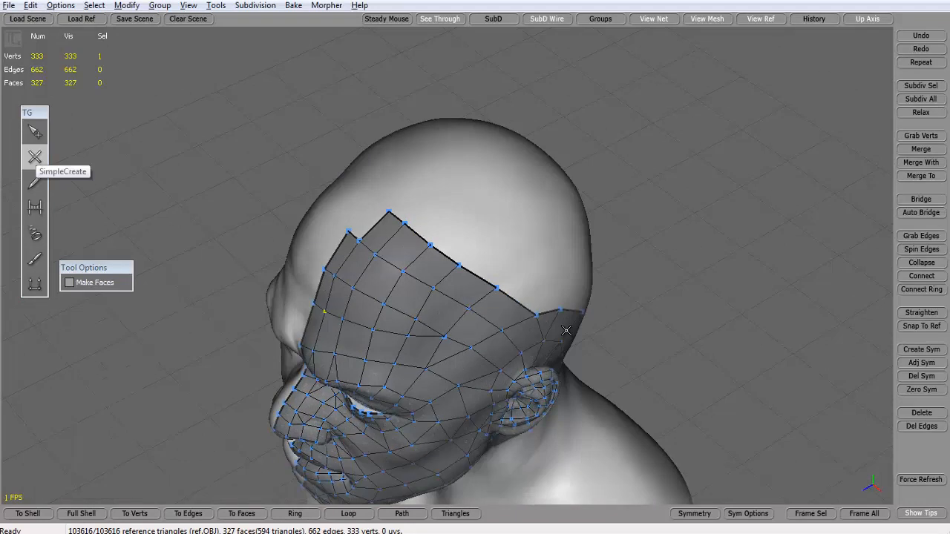
left_click_drag(416, 245, 421, 187, "alt")
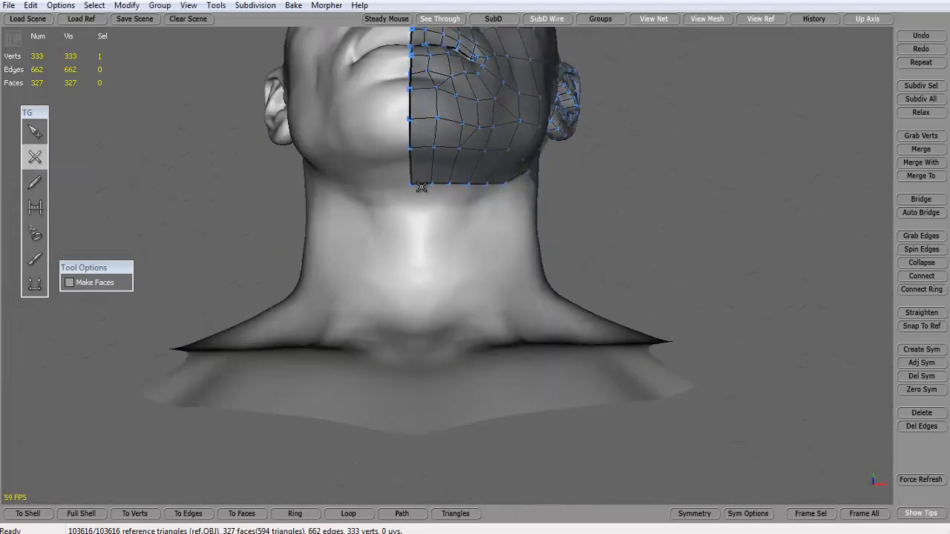
left_click(431, 210)
left_click(449, 183)
left_click(439, 251)
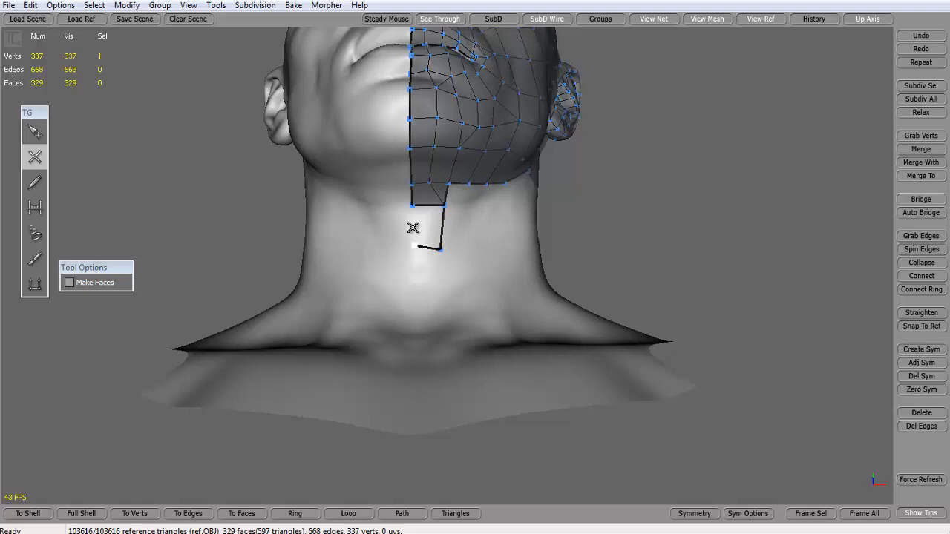
left_click(412, 204)
left_click(441, 285)
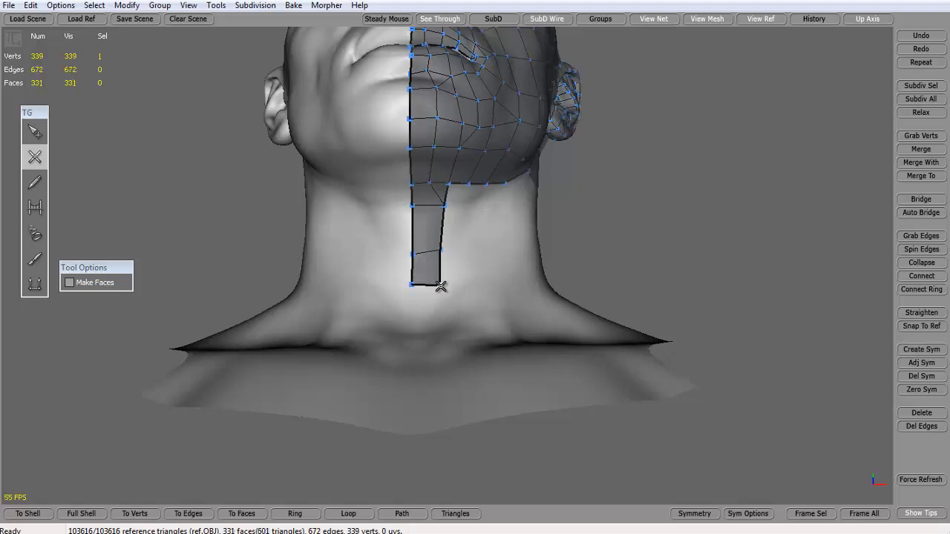
Step: Continue the midline strip of faces down the lower neck and chest to the bottom edge of the bust
left_click(412, 351)
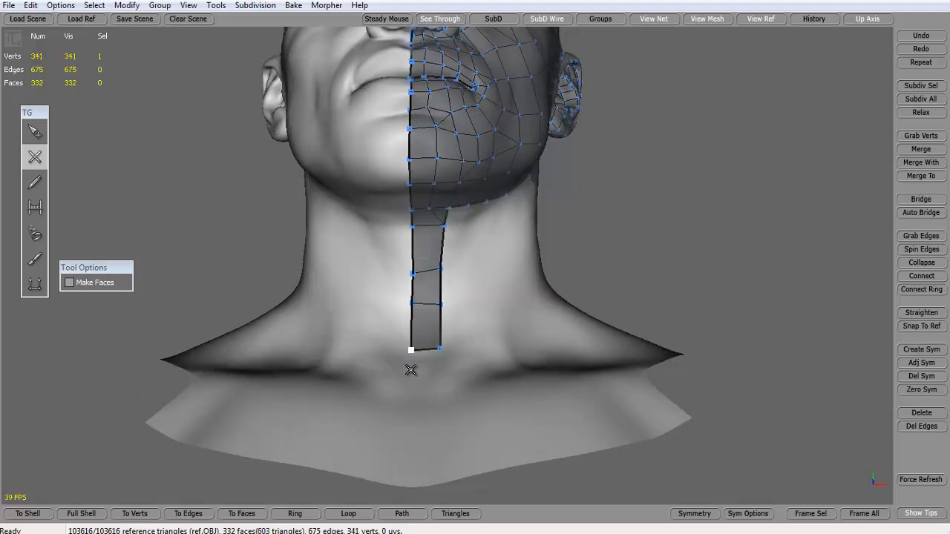
left_click(441, 387)
left_click_drag(445, 387, 452, 453, "alt")
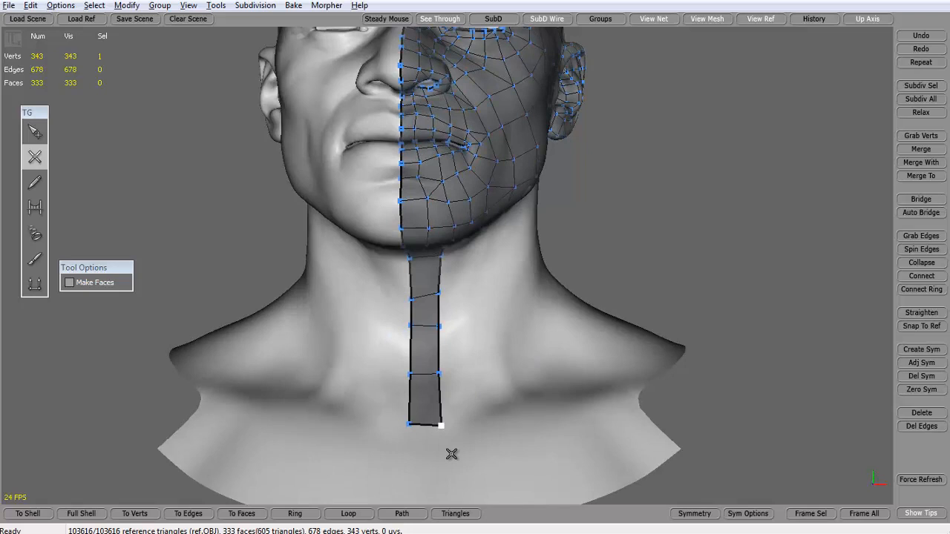
middle_click_drag(452, 454, 464, 380, "alt")
left_click(458, 410)
left_click(419, 408)
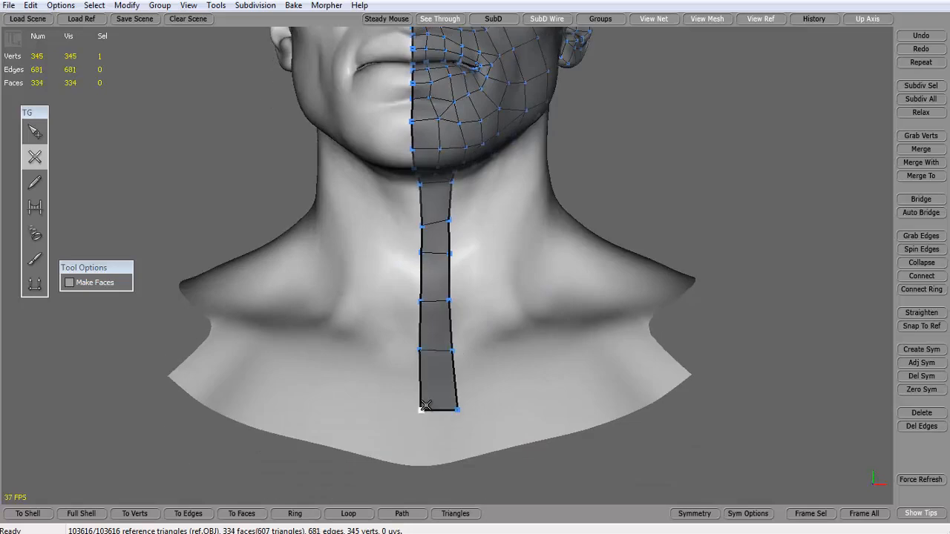
left_click_drag(460, 378, 446, 415, "alt")
left_click(426, 470)
left_click(460, 417)
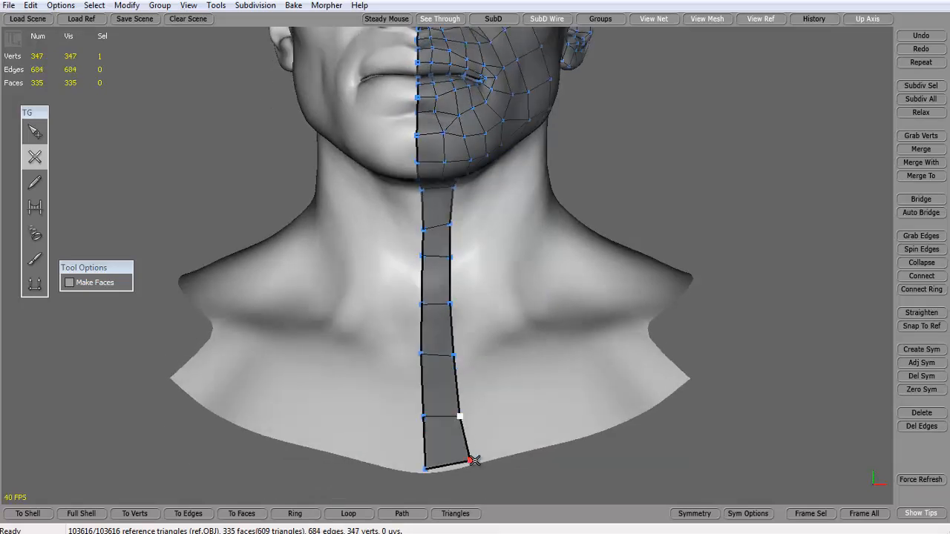
left_click(472, 461)
Step: Add the first face of a second column beside the midline strip at the bottom edge of the chest
left_click_drag(496, 436, 475, 440, "alt")
left_click(508, 451)
left_click(481, 405)
left_click(442, 419)
left_click(486, 412)
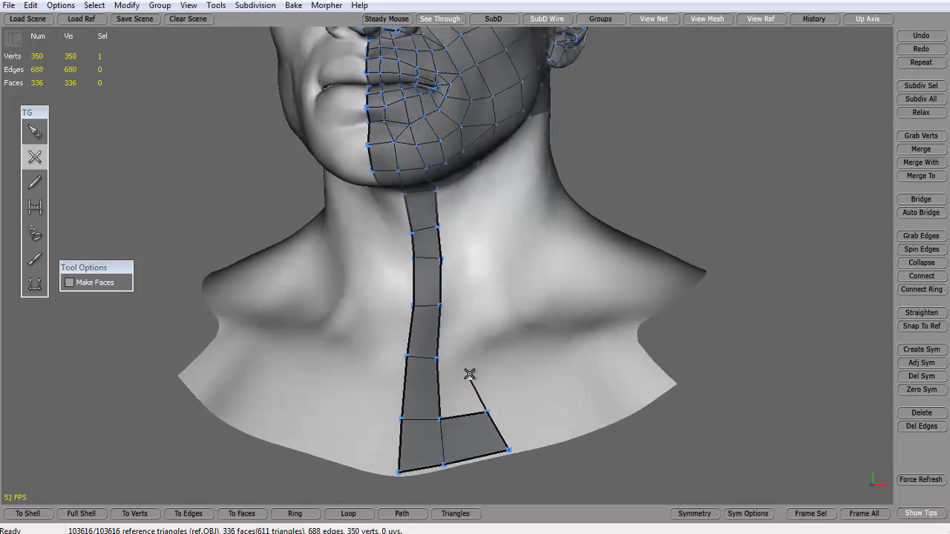
Step: Extend the second column up two faces to the base of the neck and adjust its outer vertex
left_click(436, 358)
left_click(474, 358)
left_click(441, 305)
left_click_drag(440, 309, 466, 307, "alt")
left_click_drag(475, 366, 477, 353)
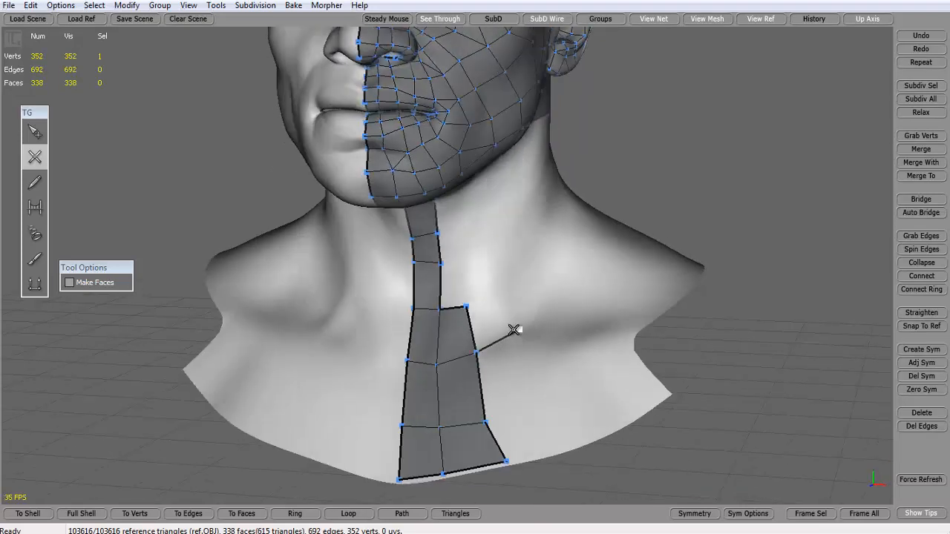
Step: Build faces outward from the second column above the collarbone and upward onto the side of the neck
left_click(469, 306)
left_click_drag(503, 295, 474, 263, "alt")
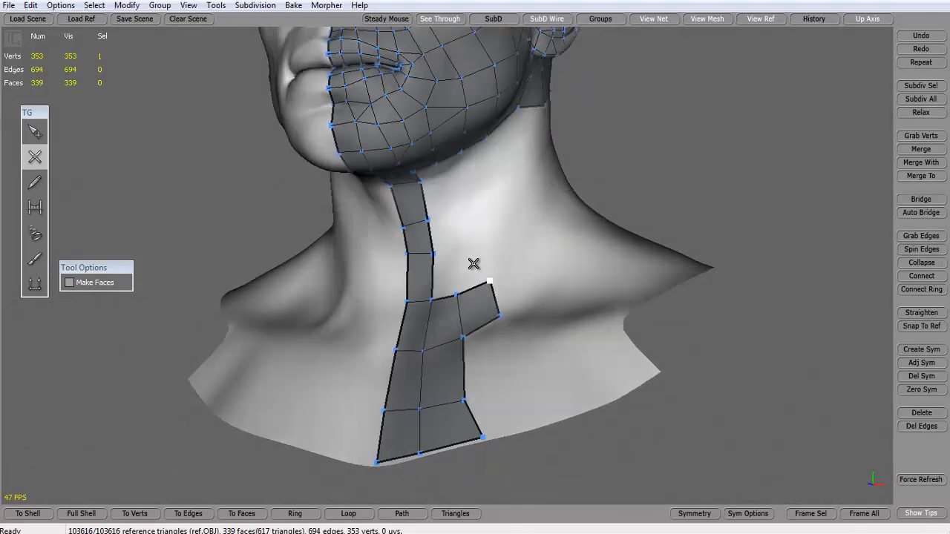
left_click(459, 253)
left_click(433, 252)
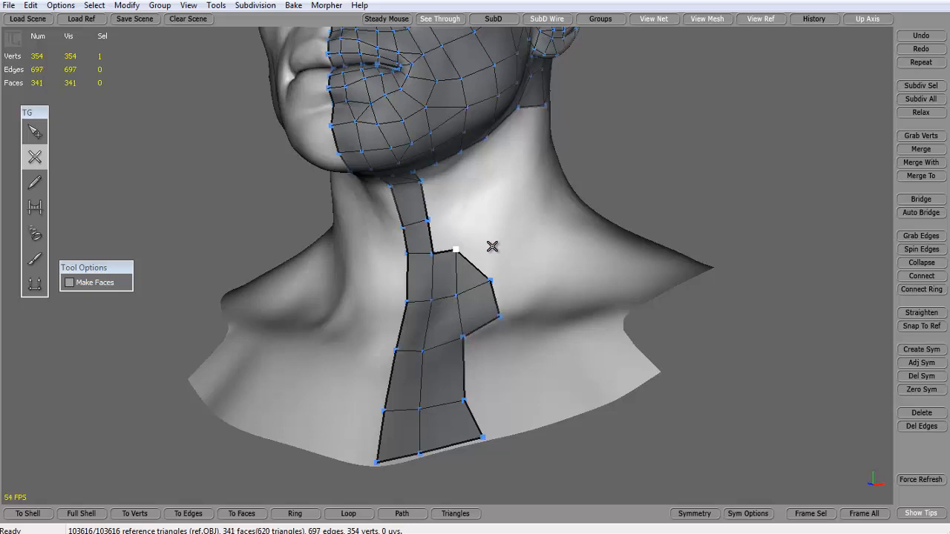
left_click(495, 245)
left_click_drag(500, 239, 551, 216, "alt")
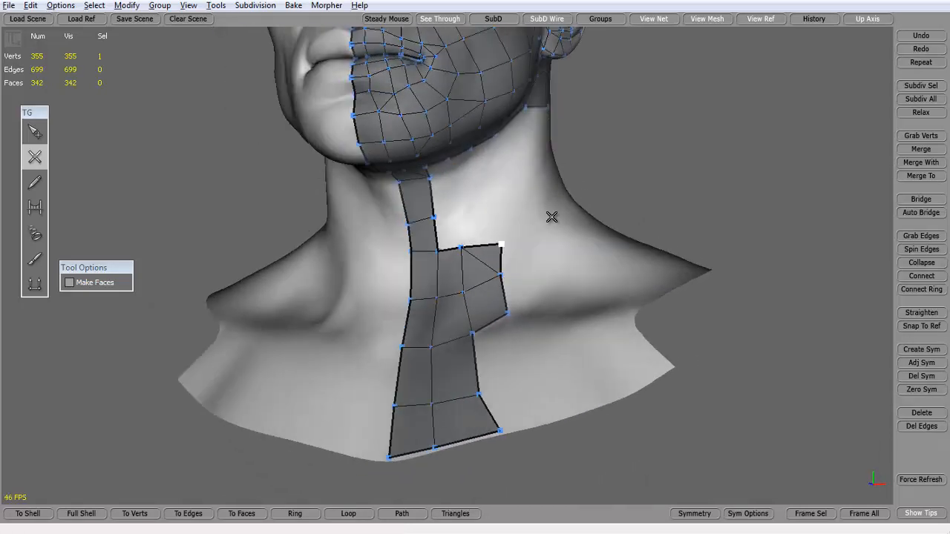
Step: Extend the second column of faces up the front of the neck and connect it to the mesh under the jaw
left_click(461, 194)
left_click_drag(461, 194, 462, 174, "alt")
left_click(456, 135)
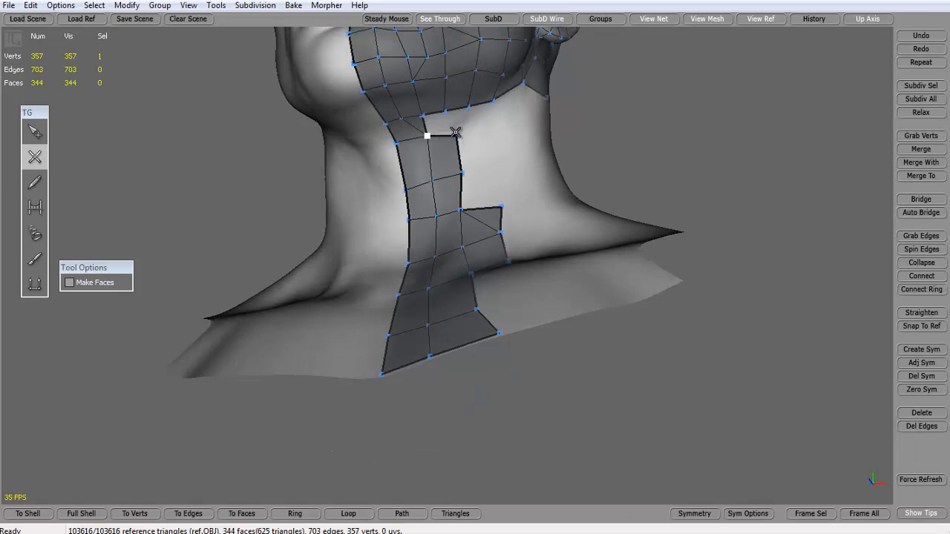
left_click(446, 114)
left_click_drag(468, 134, 441, 119, "alt")
left_click(436, 111)
left_click(431, 133)
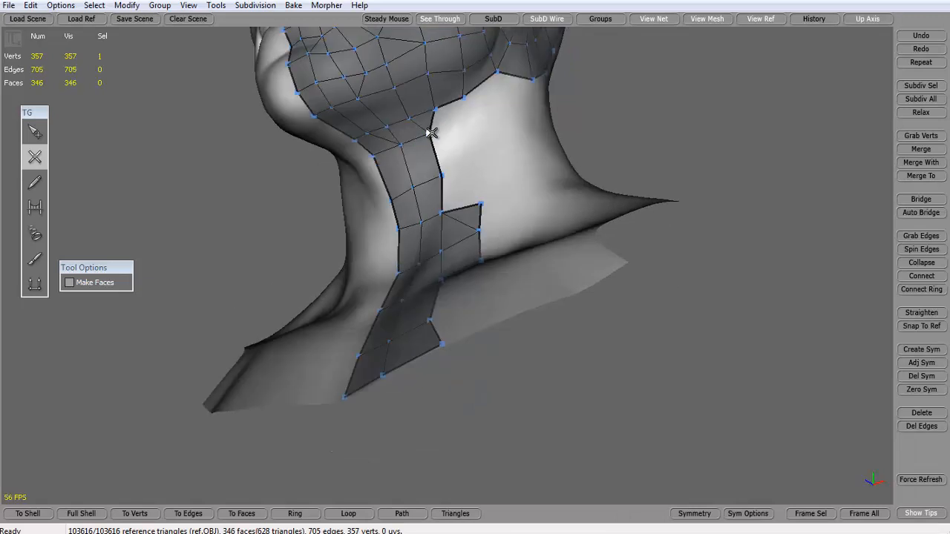
Step: Build a third column of neck faces from the jaw down to the existing faces above the collarbone
left_click(465, 99)
left_click(441, 175)
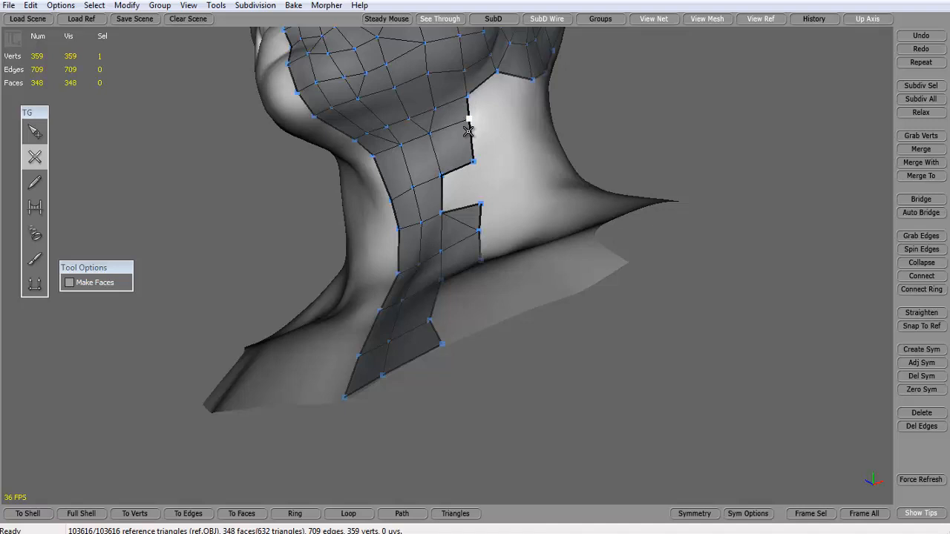
left_click(480, 200)
left_click_drag(476, 201, 487, 226, "alt")
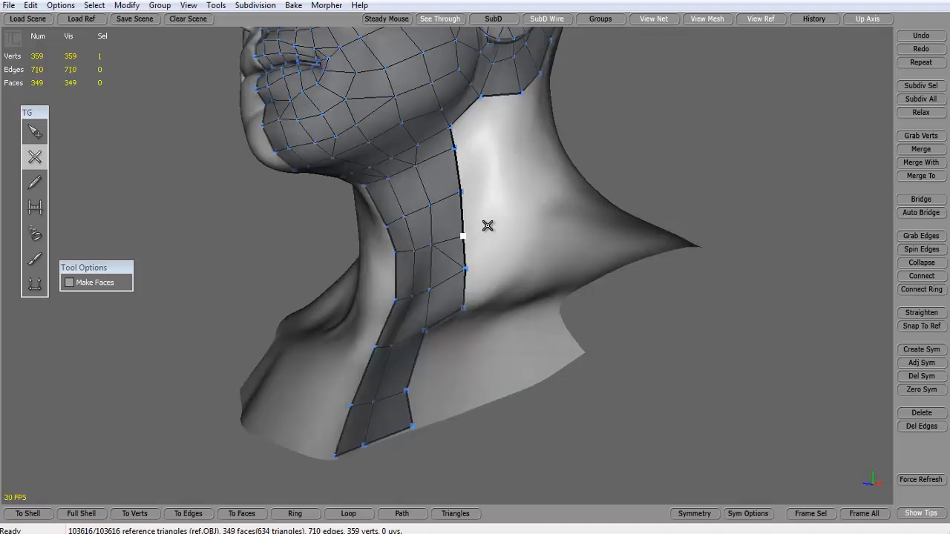
Step: Add a fourth column of three faces beside the third and fill the triangle below the ear
left_click(493, 178)
left_click(478, 97)
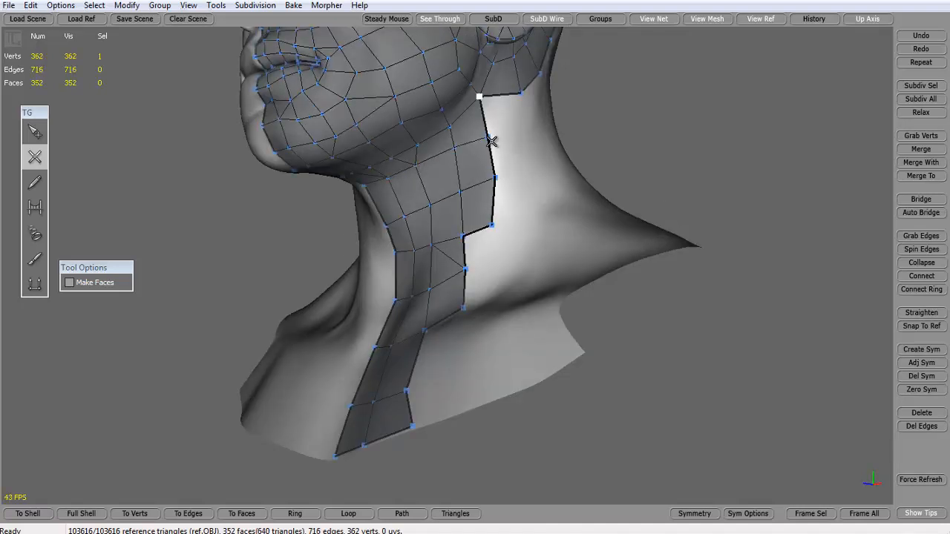
left_click(523, 91)
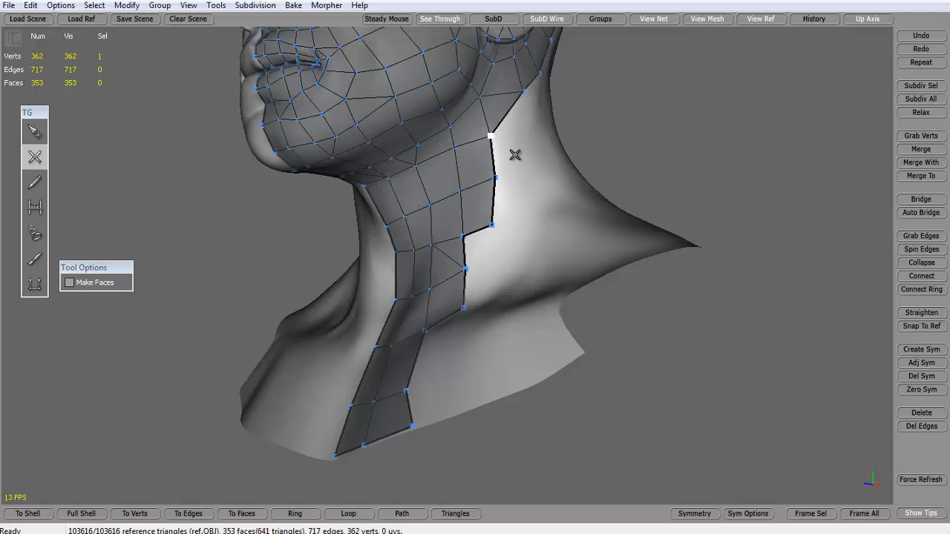
Step: Add another column of faces down the side of the neck, joined to the mesh below the ear, and adjust its outer vertices
left_click(496, 178)
left_click_drag(497, 179, 501, 192, "alt")
left_click(514, 140)
left_click(471, 149)
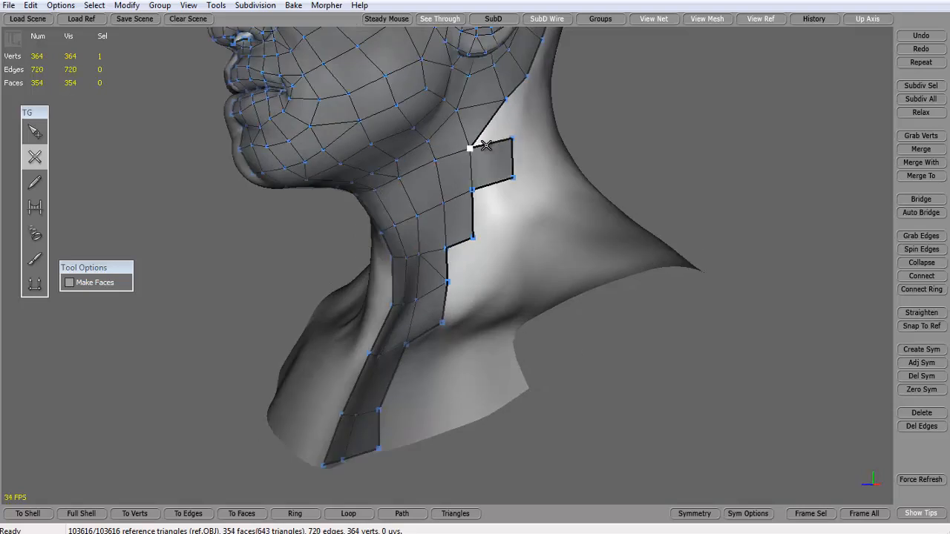
left_click(514, 141)
left_click(506, 100)
left_click_drag(515, 141, 512, 144)
left_click_drag(514, 179, 516, 187)
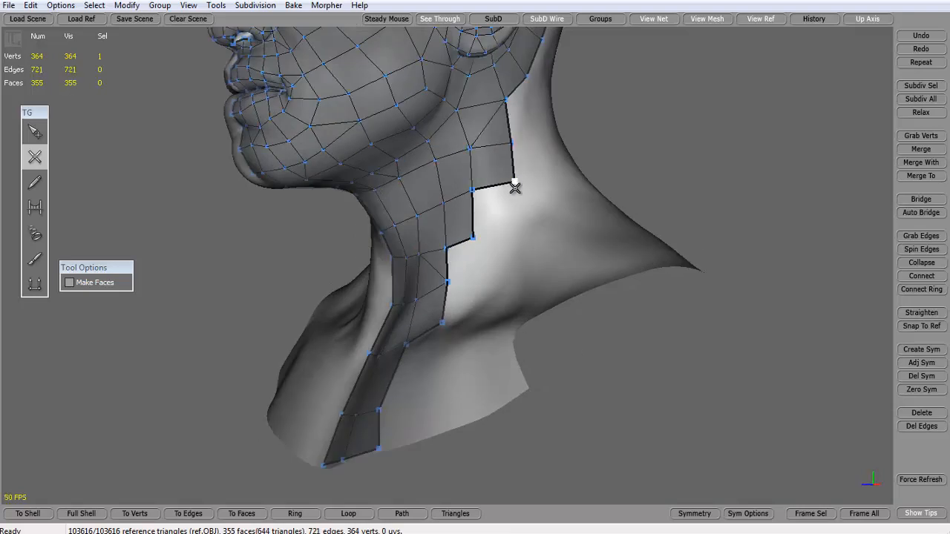
left_click(511, 233)
Step: Fill the faces at the base of the neck between the side columns and the collarbone
left_click_drag(510, 233, 555, 264, "alt")
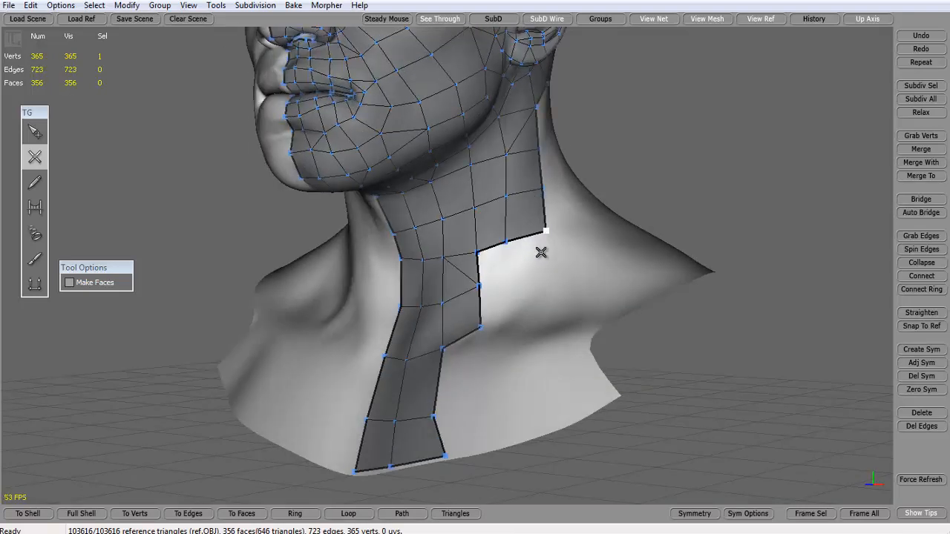
left_click(509, 285)
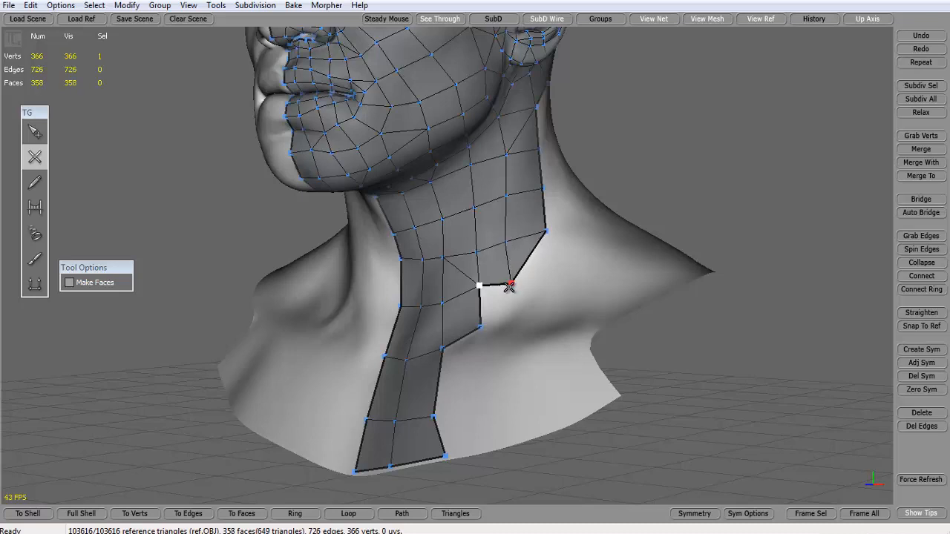
left_click(490, 323)
left_click_drag(490, 323, 512, 360, "alt")
left_click(474, 357)
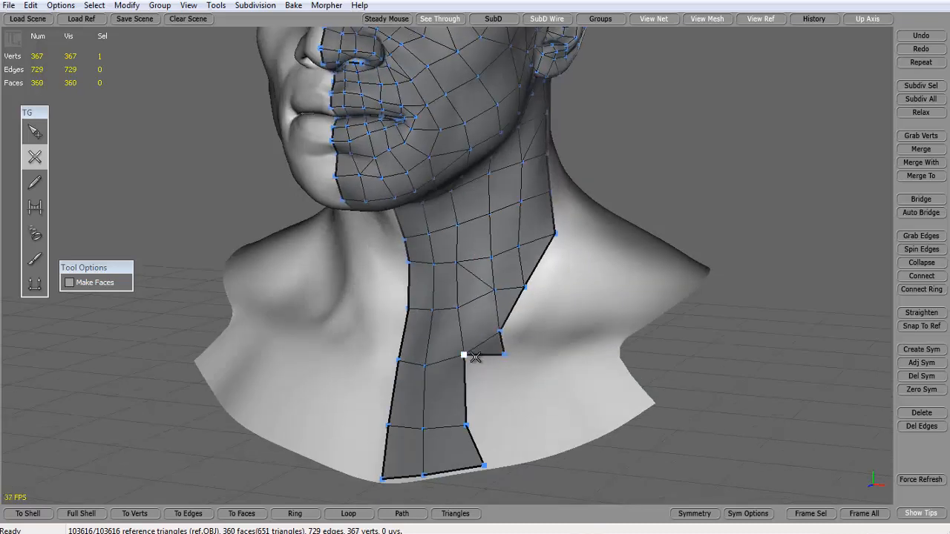
Step: Add three faces outward across the upper chest and collarbone beside the second column
left_click(504, 420)
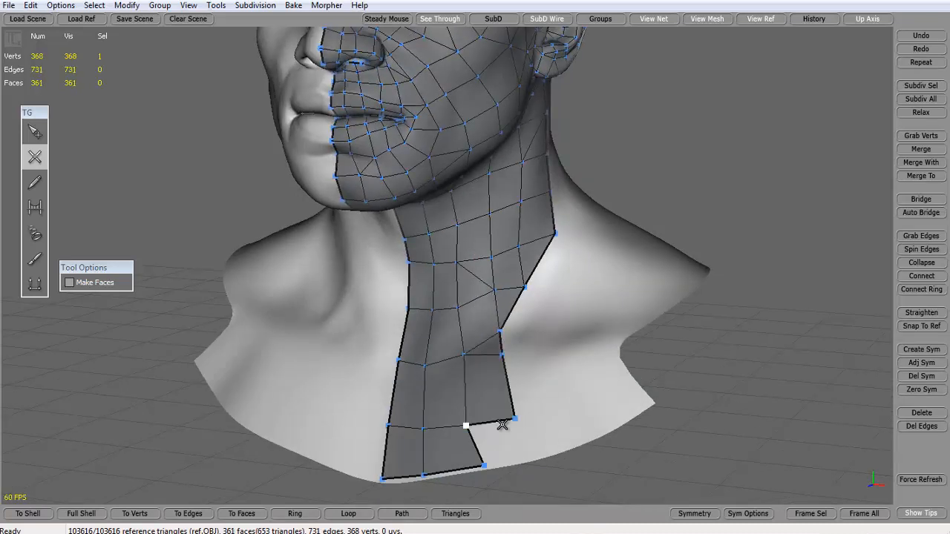
left_click(554, 355)
left_click(550, 328)
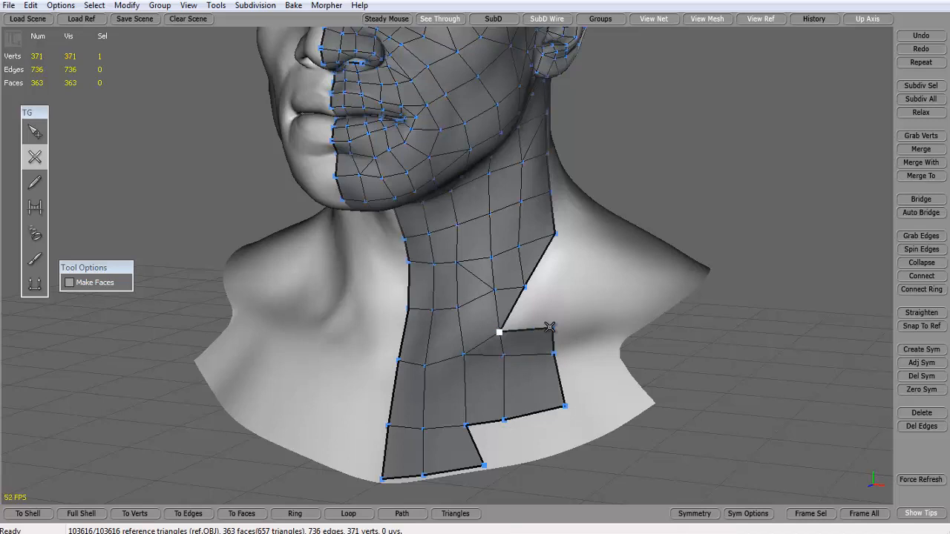
Step: Fill the gap between the side of the neck and the collarbone, extending the faces outward toward the shoulder
left_click(526, 288)
left_click_drag(528, 290, 560, 309, "alt")
left_click(562, 288)
left_click(553, 243)
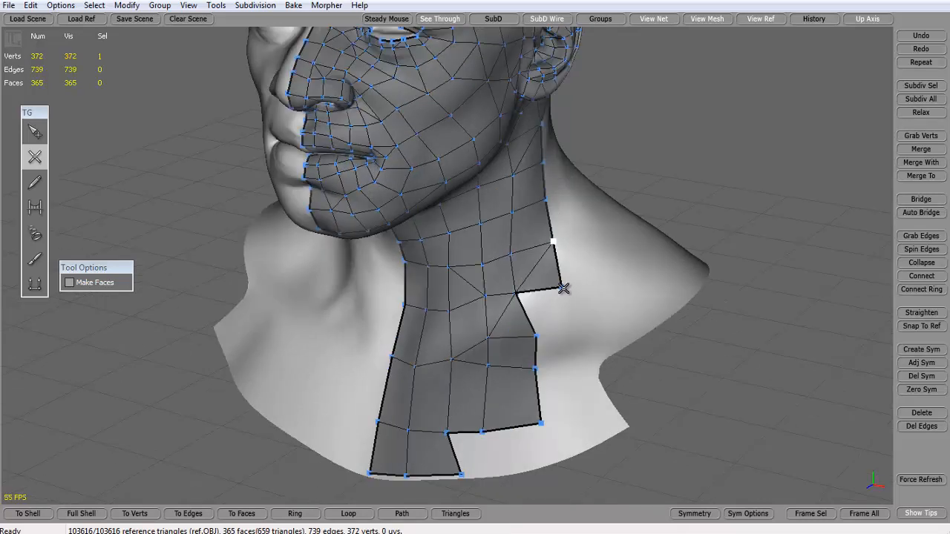
left_click(580, 329)
left_click(536, 336)
left_click(536, 368)
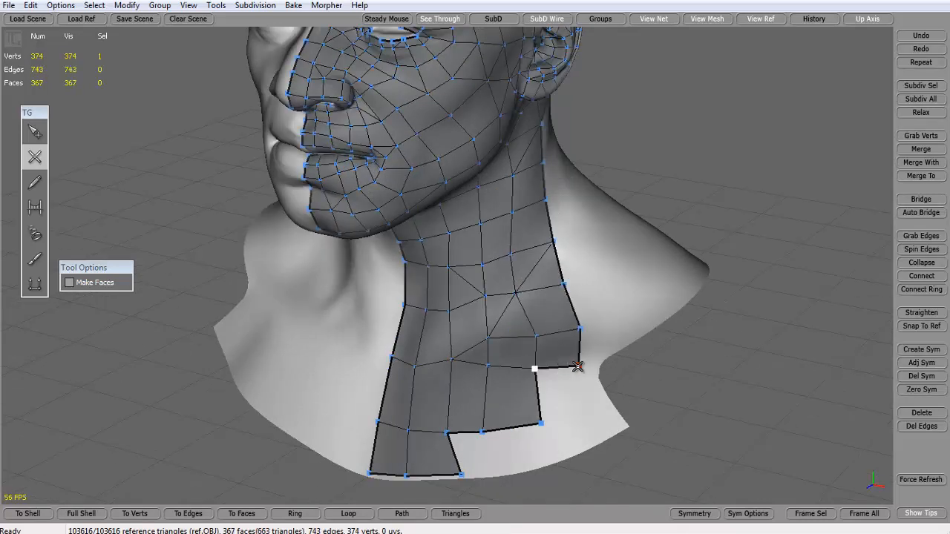
Step: Fill the missing corner at the top of the forehead midline and remove its diagonal edge to leave one quad
left_click_drag(580, 329, 512, 290, "alt")
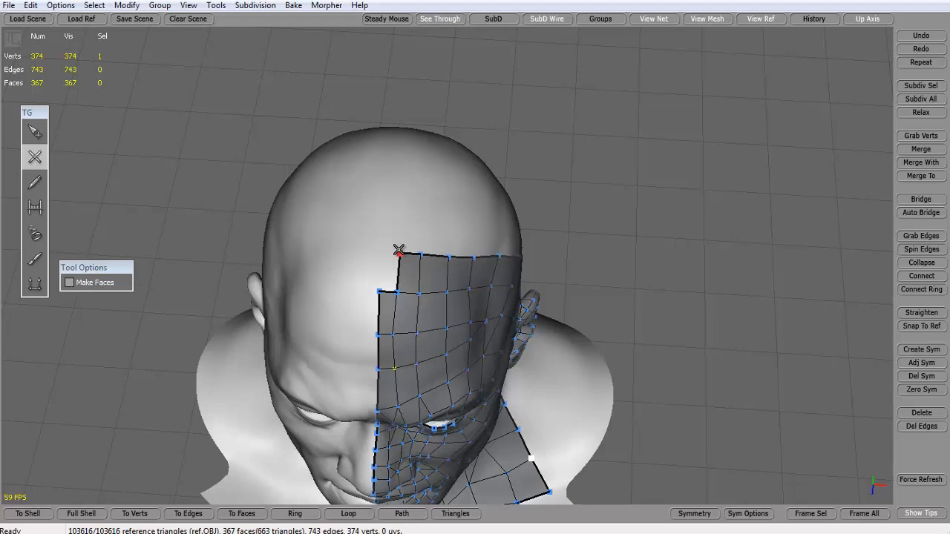
left_click(35, 131)
key("2")
left_click(401, 251)
left_click(35, 132)
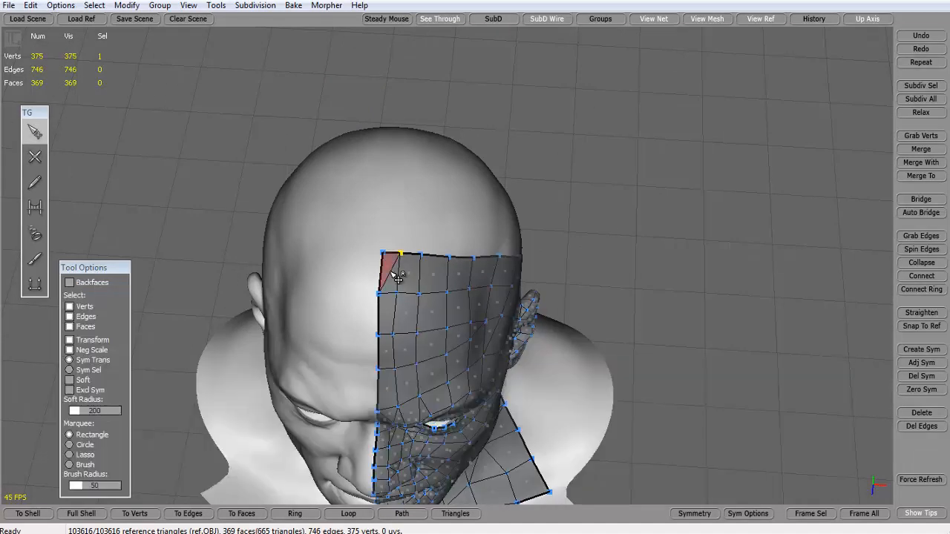
key("2")
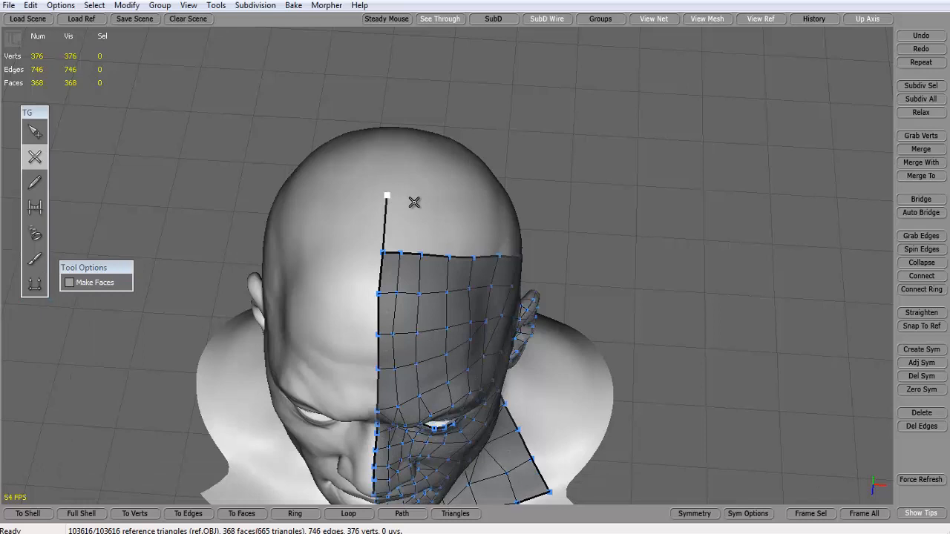
Step: Extend a one-face-wide midline strip from the forehead over the crown and down the back of the head
left_click(408, 197)
right_click_drag(442, 123, 386, 186)
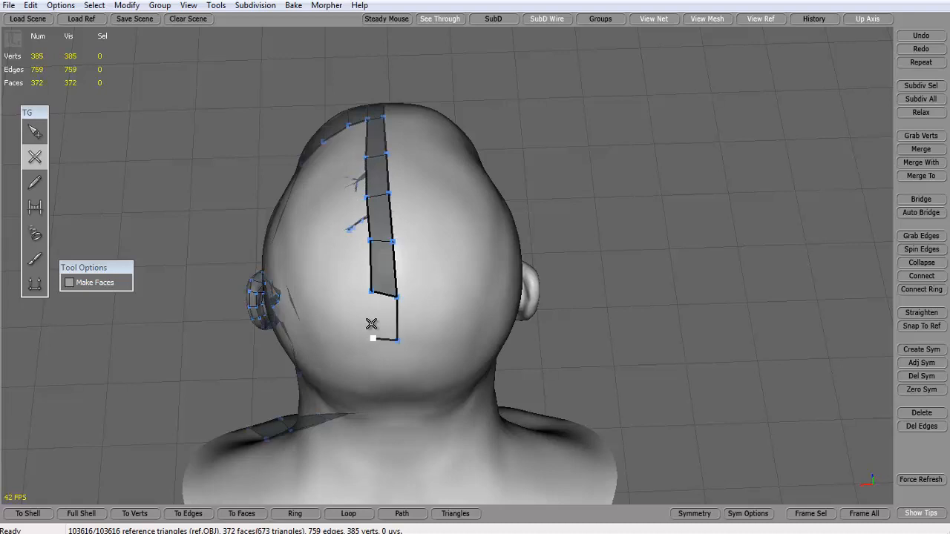
right_click_drag(388, 300, 373, 170)
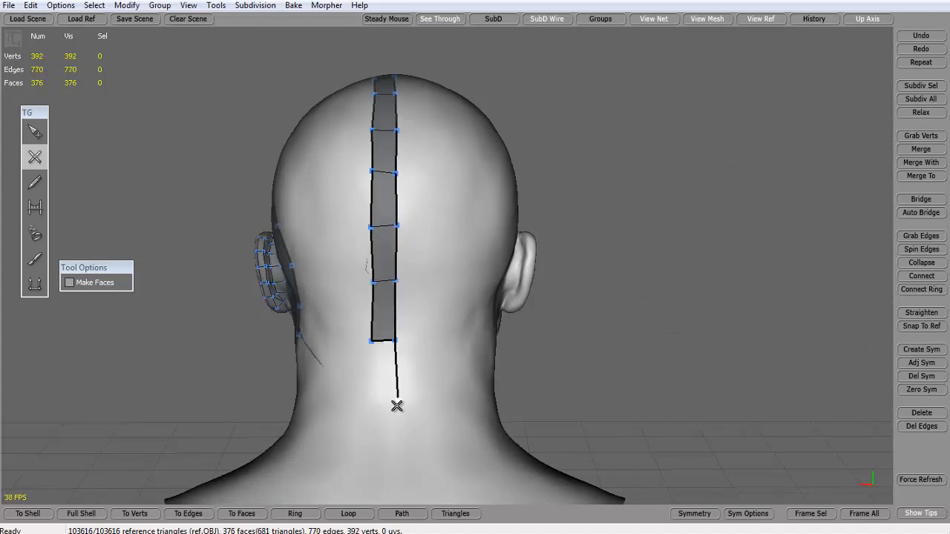
Step: Continue the back midline strip down the neck to the bottom edge of the bust and add one face beside its lower end
left_click(371, 341)
right_click_drag(372, 342, 417, 415)
left_click(405, 439)
left_click(403, 376)
left_click(384, 388)
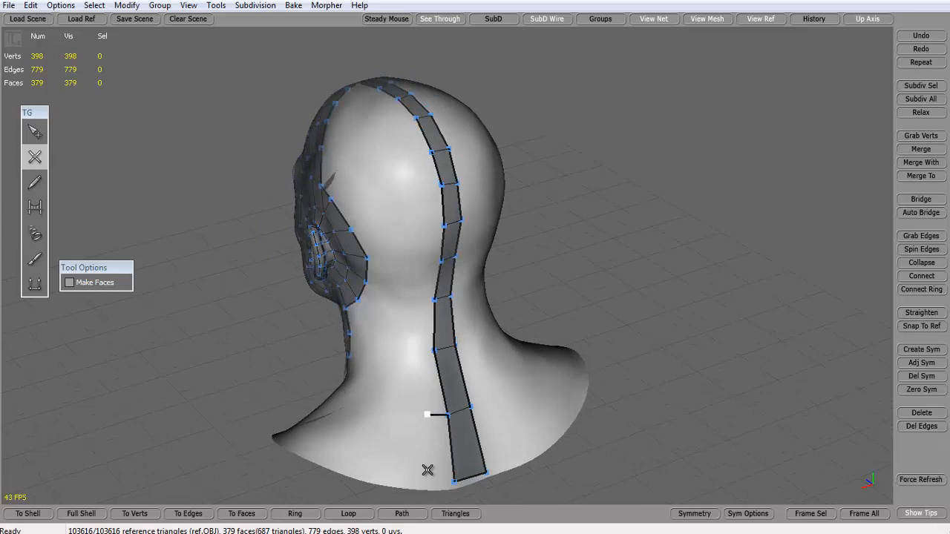
left_click(448, 482)
right_click_drag(448, 483, 302, 285)
left_click_drag(303, 285, 495, 267, "alt")
right_click_drag(495, 267, 293, 176, "alt")
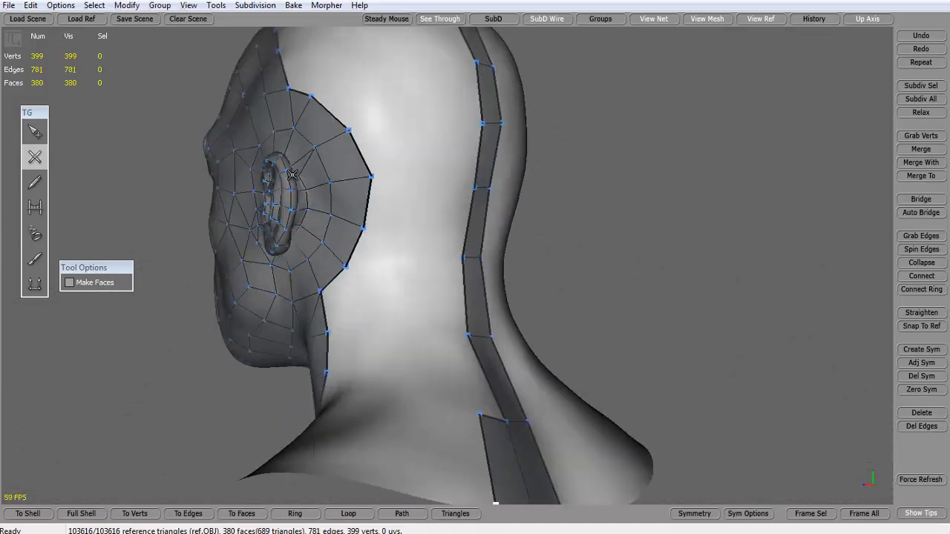
left_click(35, 132)
left_click(35, 159)
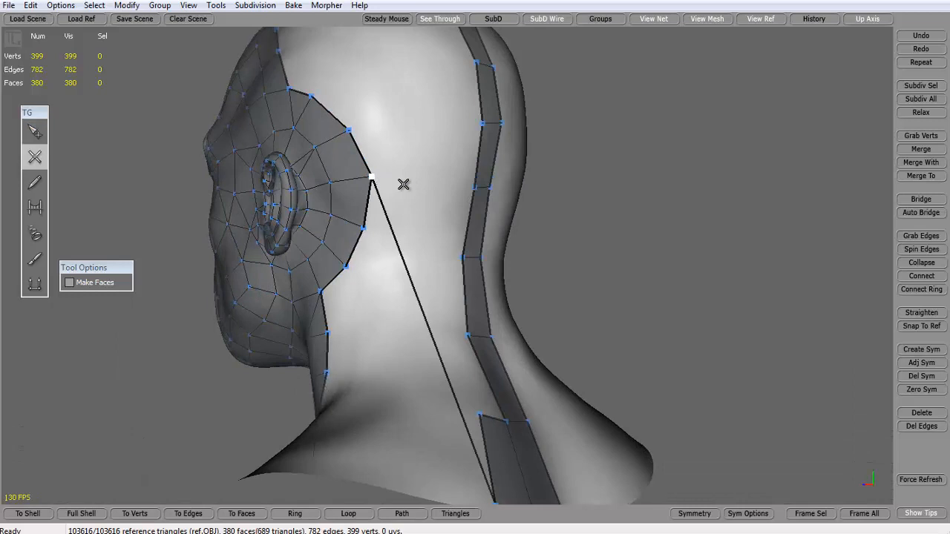
key("ctrl+z")
Step: Bridge the mesh behind the ear to the back midline strip with a horizontal band of three faces
left_click(34, 132)
left_click(35, 157)
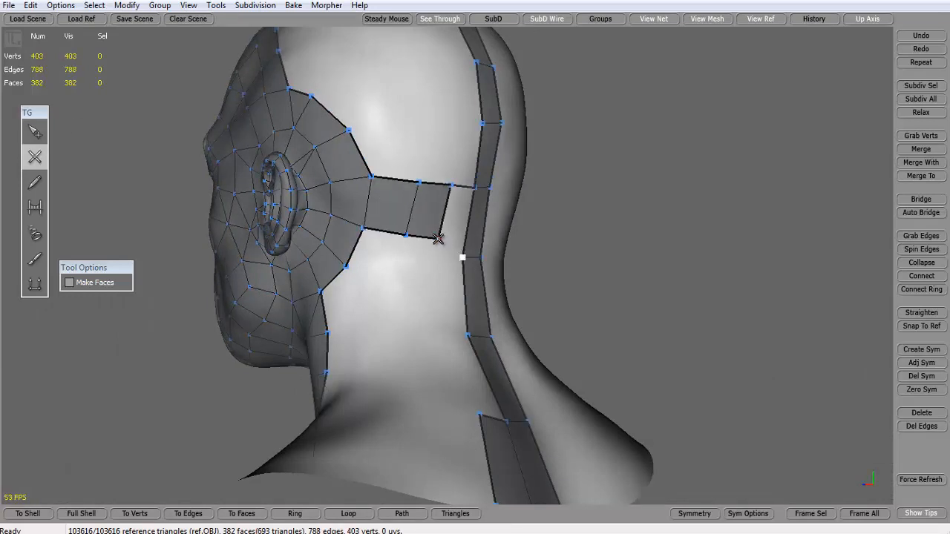
right_click_drag(462, 249, 341, 187, "alt")
Step: Examine the retopologized half of the head from several angles, including close-ups of the mouth, nose, eye and ear topology
left_click_drag(341, 187, 528, 202, "alt")
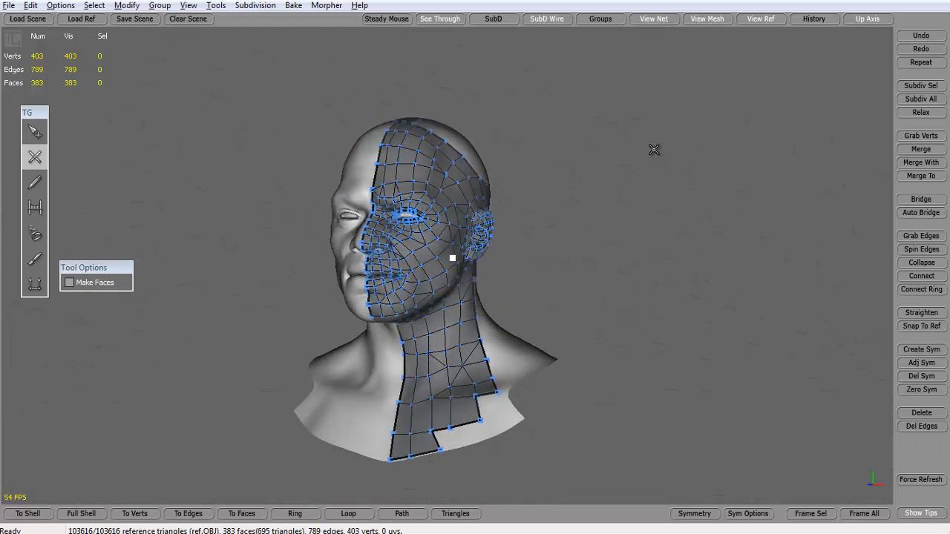
middle_click_drag(715, 259, 745, 274, "alt")
right_click_drag(745, 273, 672, 214, "alt")
left_click(33, 129)
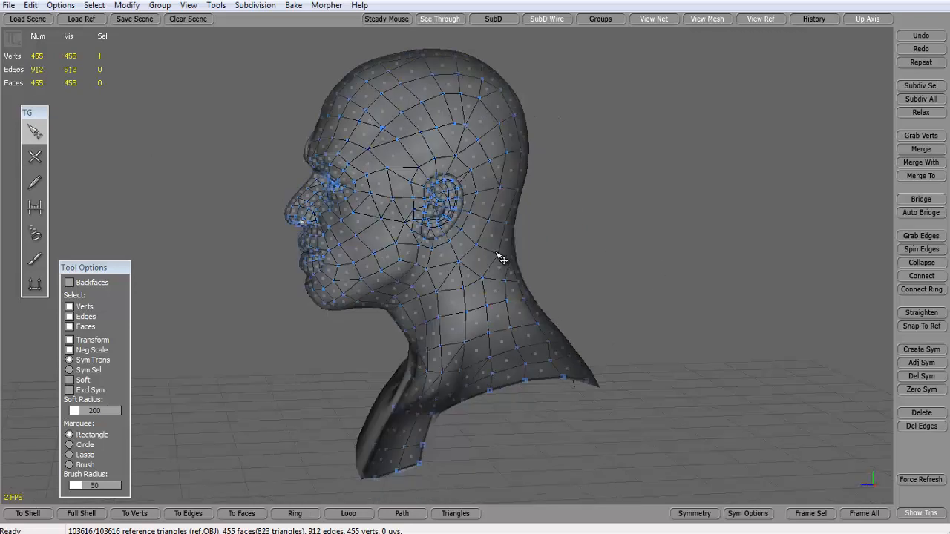
left_click_drag(490, 246, 644, 273, "alt")
right_click_drag(641, 269, 567, 230, "alt")
middle_click_drag(567, 230, 587, 208, "alt")
right_click_drag(587, 207, 641, 263, "alt")
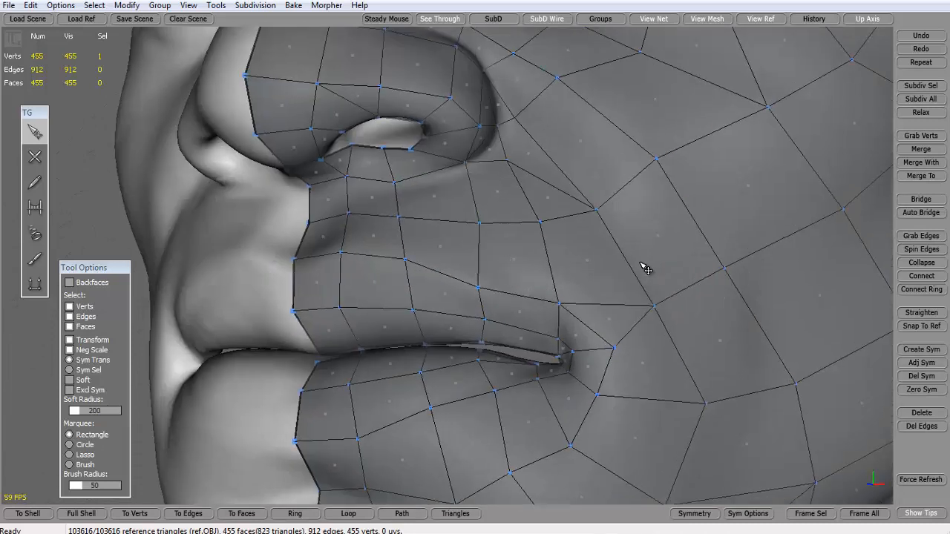
left_click_drag(642, 264, 632, 258, "alt")
right_click_drag(637, 263, 458, 254, "alt")
left_click_drag(458, 255, 453, 238, "alt")
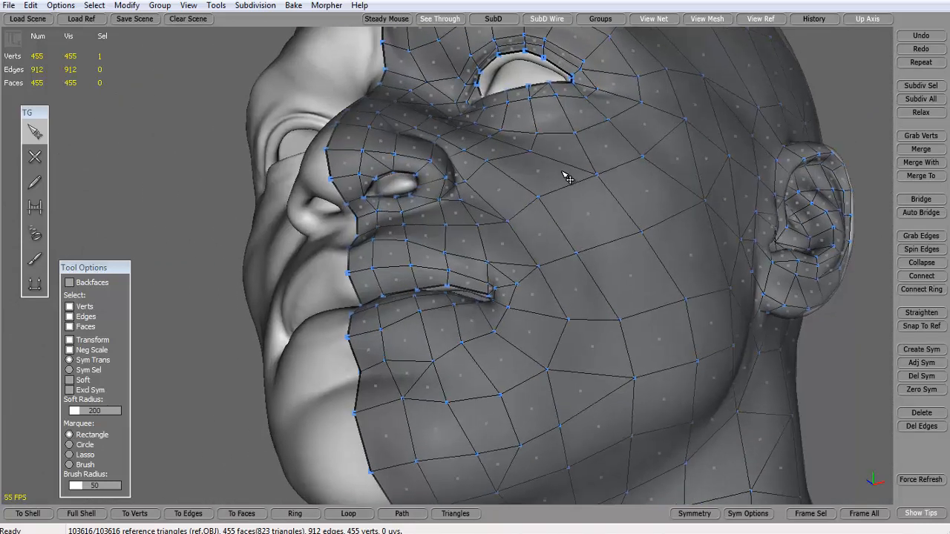
right_click_drag(452, 237, 585, 210, "alt")
left_click_drag(585, 210, 622, 238, "alt")
right_click_drag(622, 238, 579, 186, "alt")
left_click_drag(579, 186, 331, 195, "alt")
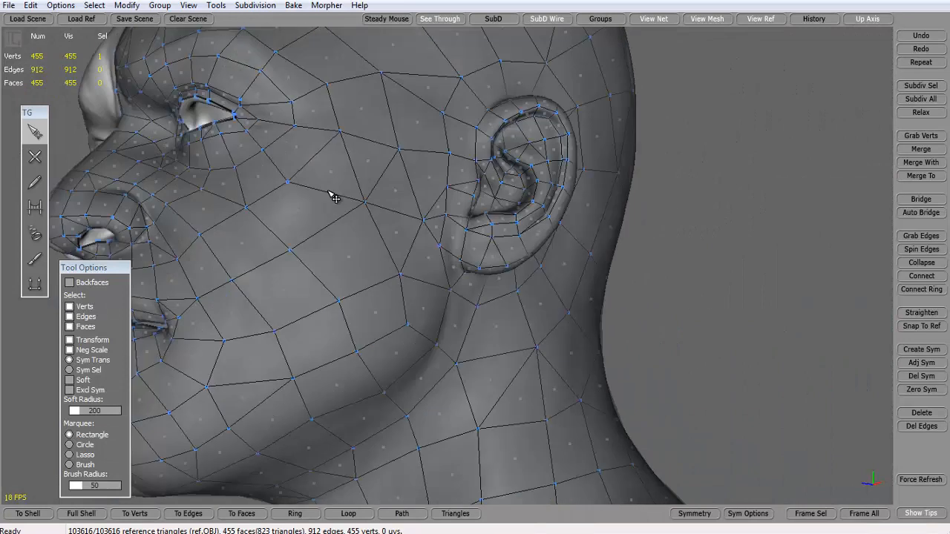
right_click_drag(331, 195, 382, 214, "alt")
left_click_drag(382, 215, 500, 248, "alt")
right_click_drag(500, 248, 518, 216, "alt")
left_click_drag(518, 216, 551, 214, "alt")
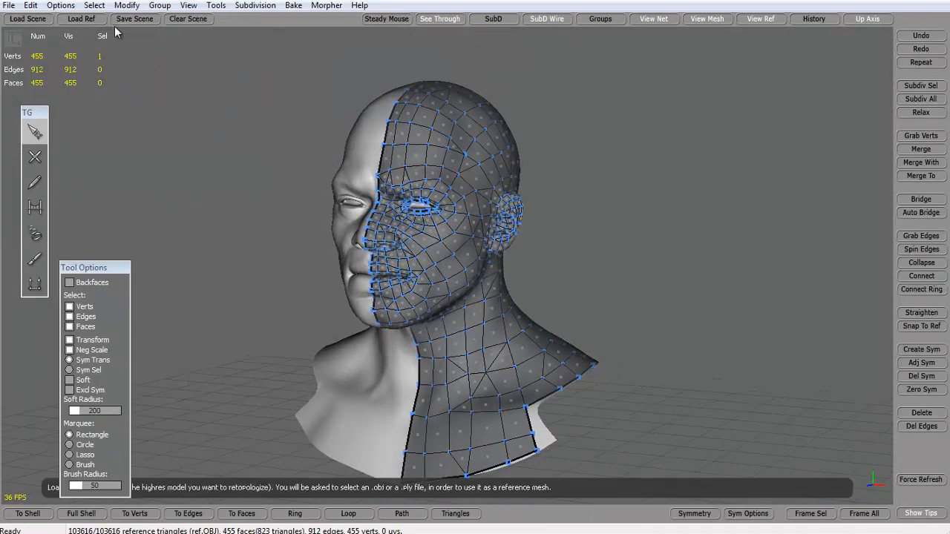
Step: Start saving the scene under a new name and browse to the project folder inside tut_project on the Desktop
left_click(9, 5)
left_click(37, 109)
left_click(431, 209)
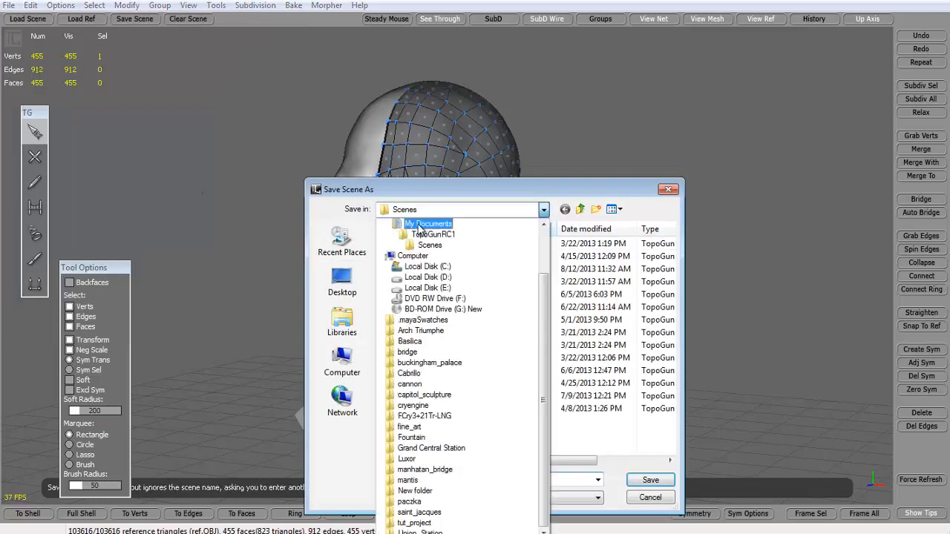
left_click(427, 227)
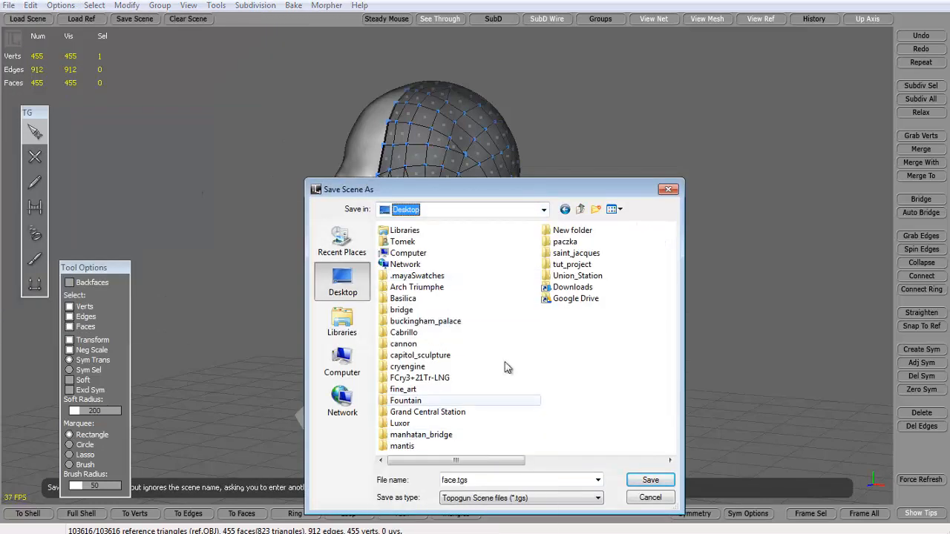
double_click(570, 264)
double_click(438, 288)
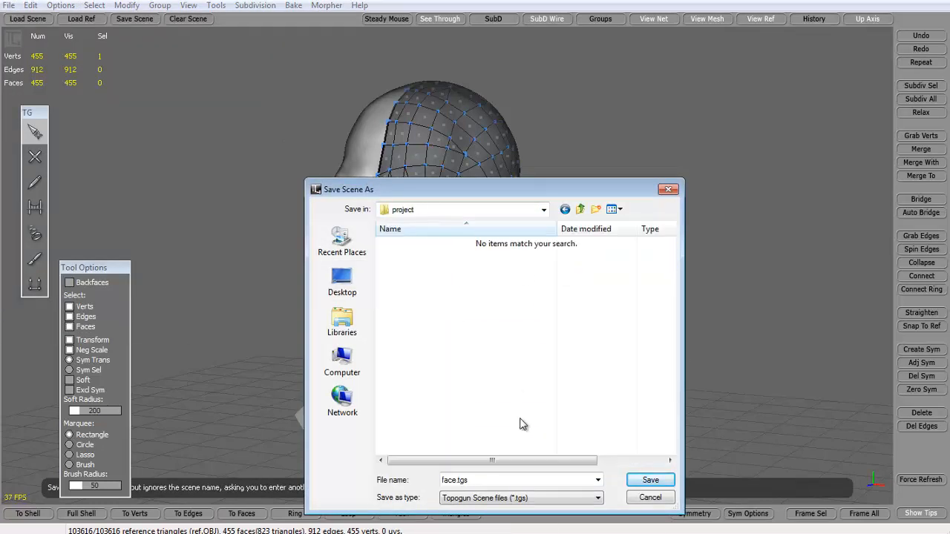
Step: Save the mesh as face.obj in the Alias OBJ format
left_click(491, 498)
left_click(484, 511)
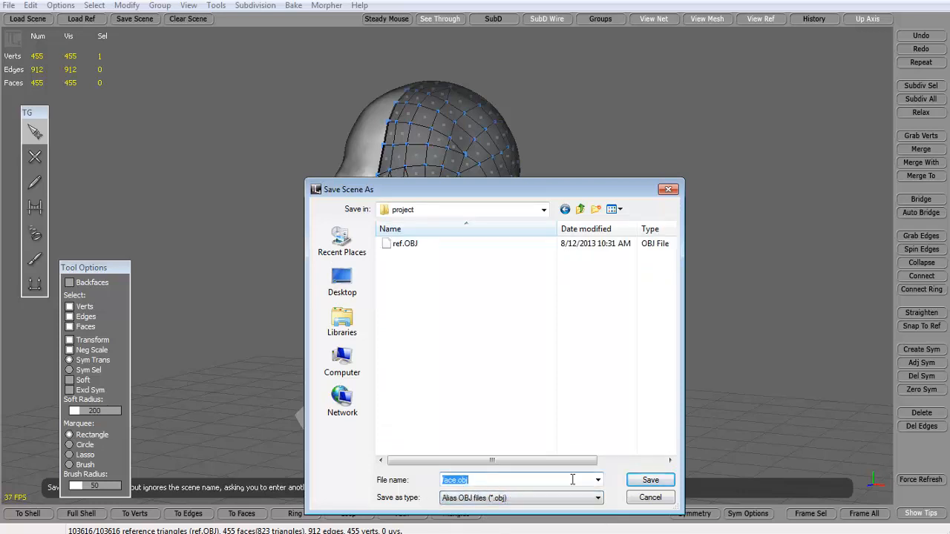
left_click(650, 480)
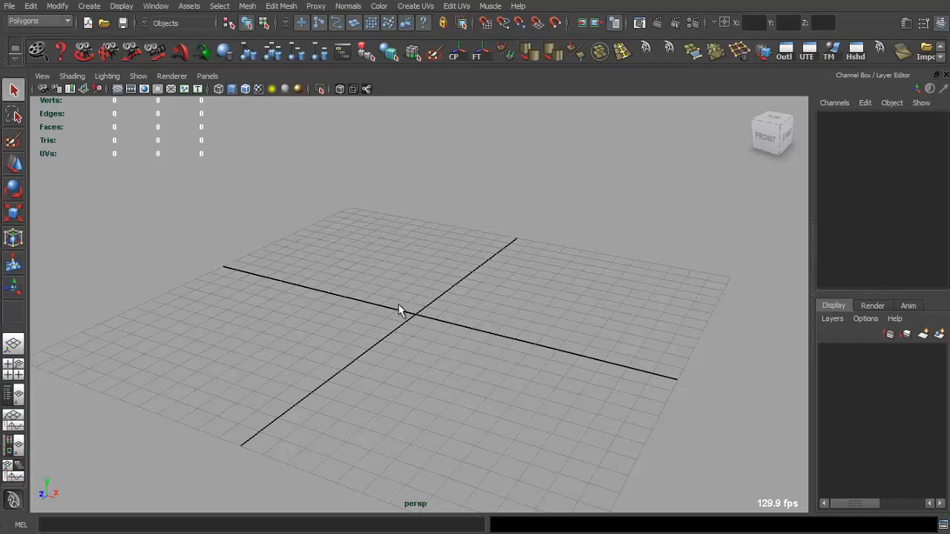
Step: Import ref.OBJ from the tut_project project folder and frame the bust in the perspective view
left_click_drag(398, 303, 410, 315, "alt")
left_click(14, 8)
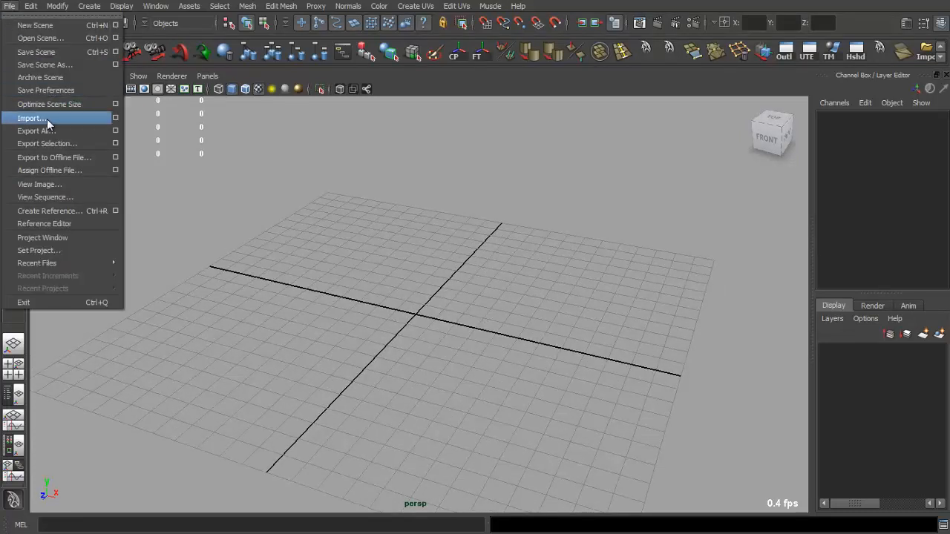
left_click(112, 121)
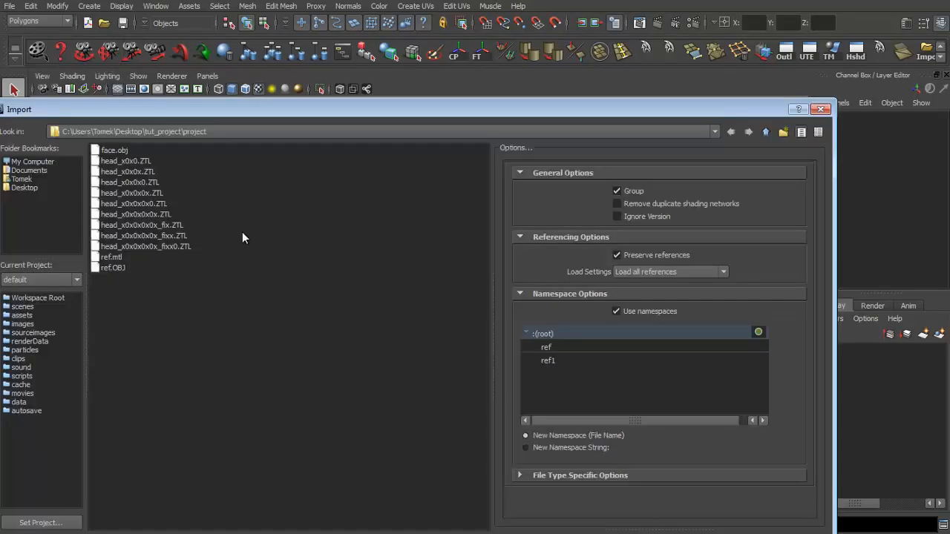
double_click(111, 268)
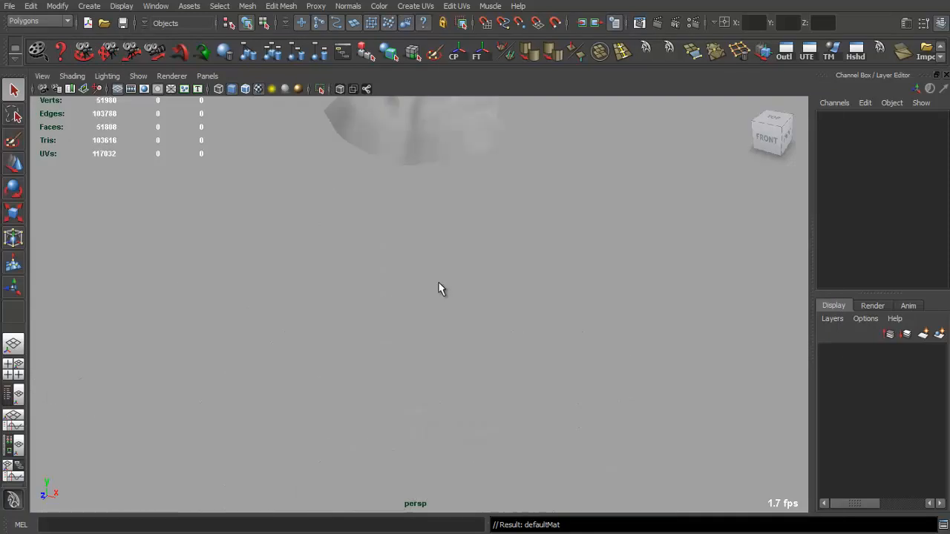
key("a")
left_click(438, 284)
left_click_drag(439, 284, 423, 297, "alt")
left_click(508, 273)
right_click_drag(423, 297, 542, 305, "alt")
left_click_drag(542, 305, 643, 296, "alt")
Step: Put the imported reference bust on a new display layer and set that layer to reference mode
left_click(505, 279)
left_click_drag(511, 288, 469, 290, "alt")
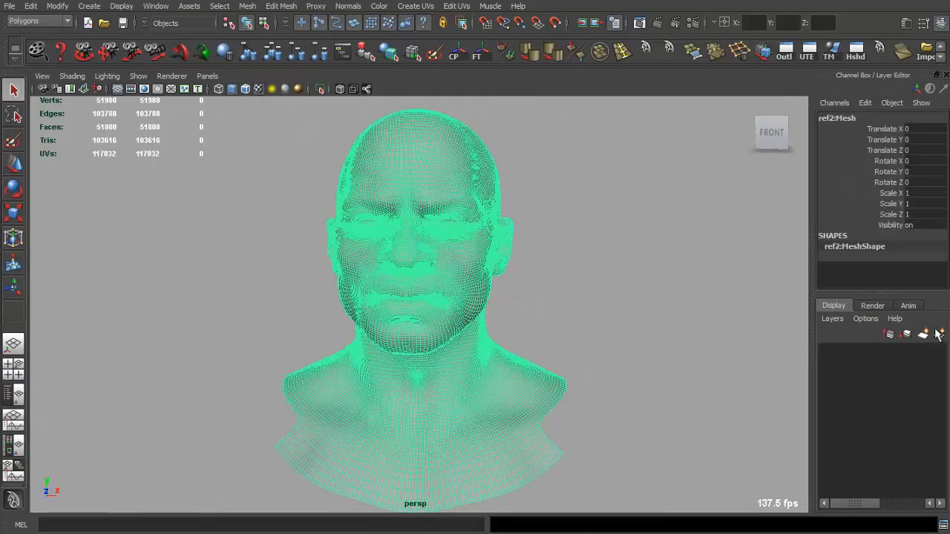
left_click(938, 333)
right_click(893, 353)
left_click(900, 377)
left_click(845, 353)
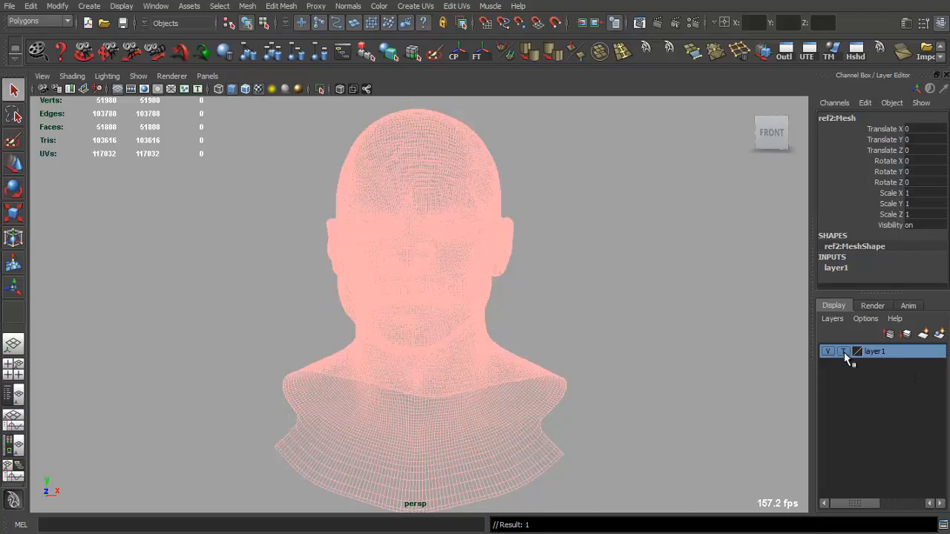
left_click(843, 352)
left_click(729, 353)
Step: Import face.obj from the same project folder into the scene
left_click_drag(720, 354, 632, 354, "alt")
right_click_drag(632, 354, 398, 297, "alt")
middle_click_drag(398, 297, 486, 312, "alt")
right_click_drag(486, 312, 416, 223, "alt")
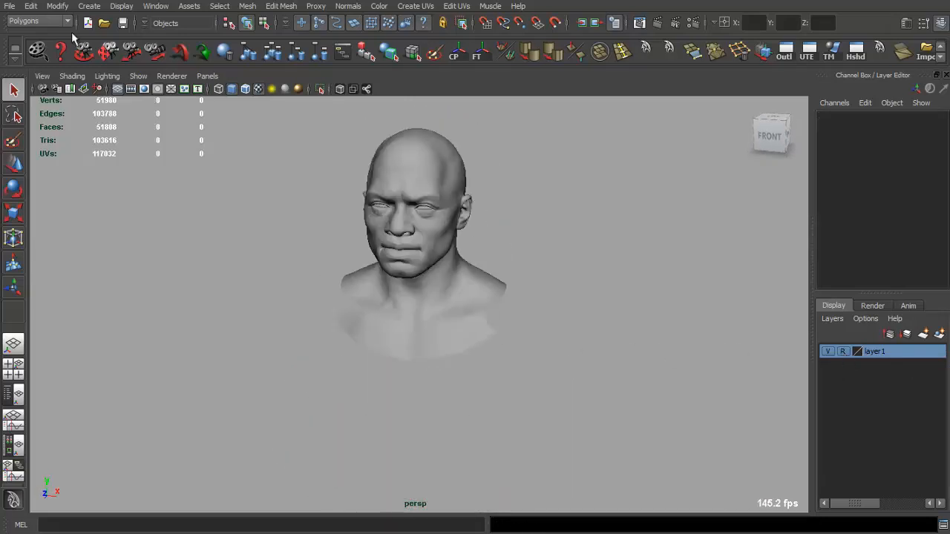
left_click(12, 8)
left_click(32, 118)
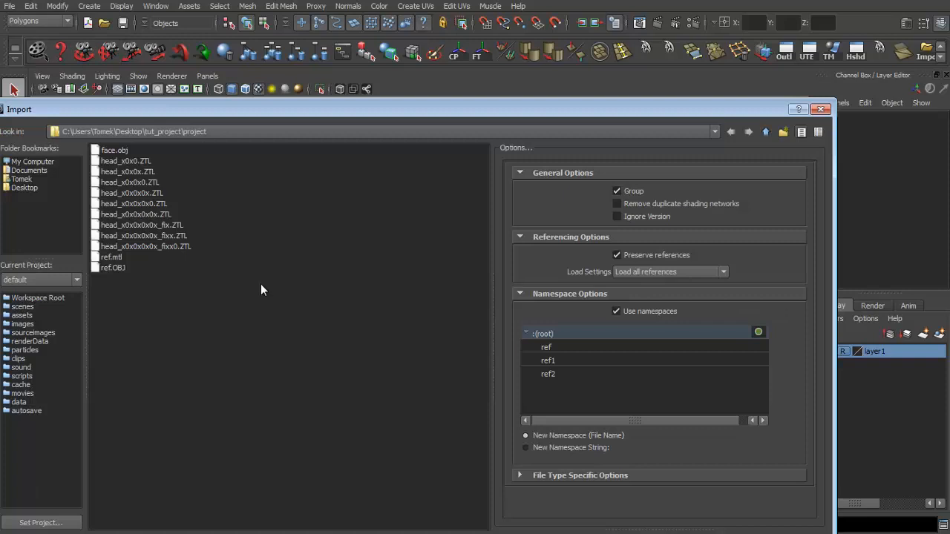
double_click(117, 150)
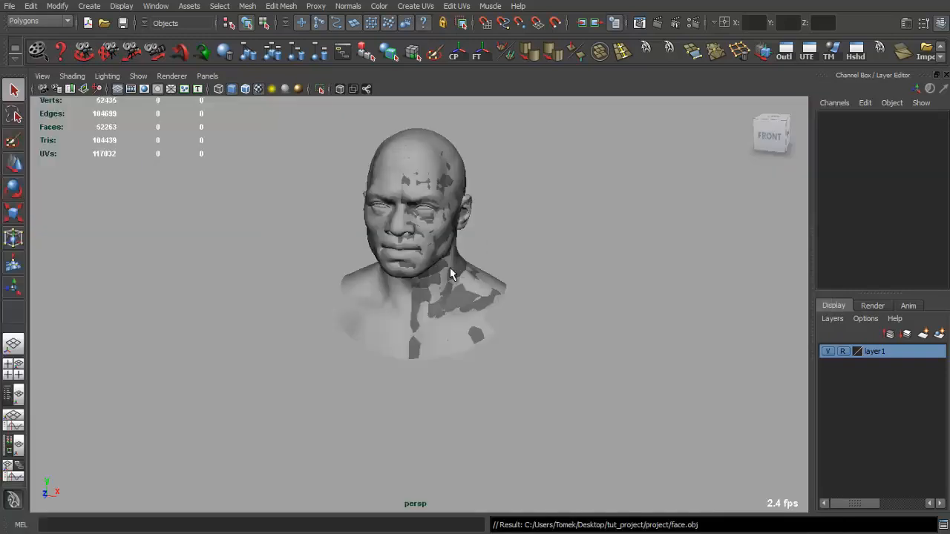
Step: Select the imported half-face mesh and soften its edges
left_click(430, 277)
left_click_drag(430, 278, 443, 86, "alt")
key("f")
left_click(528, 56)
left_click(522, 246)
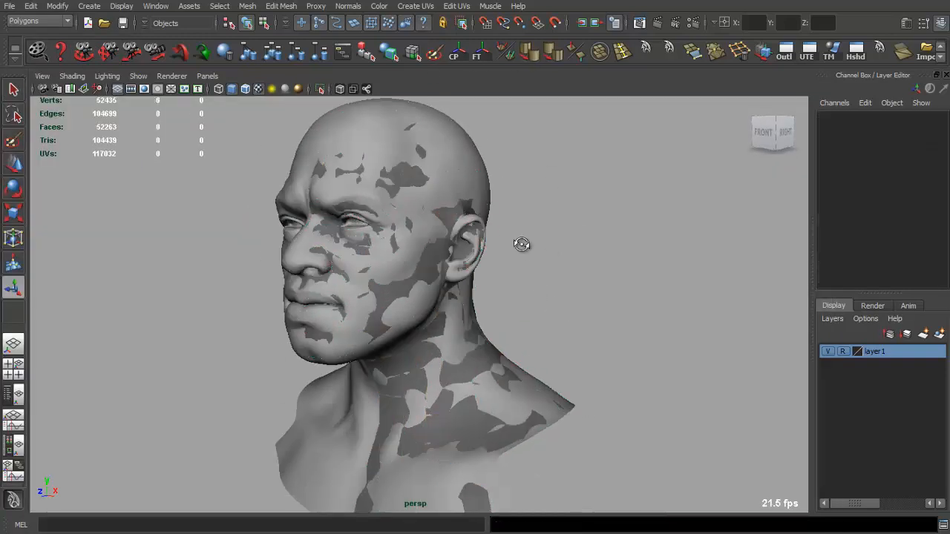
left_click_drag(522, 246, 514, 242, "alt")
Step: Set the reference bust's layer to template mode and isolate the half-face mesh in the view
left_click(844, 350)
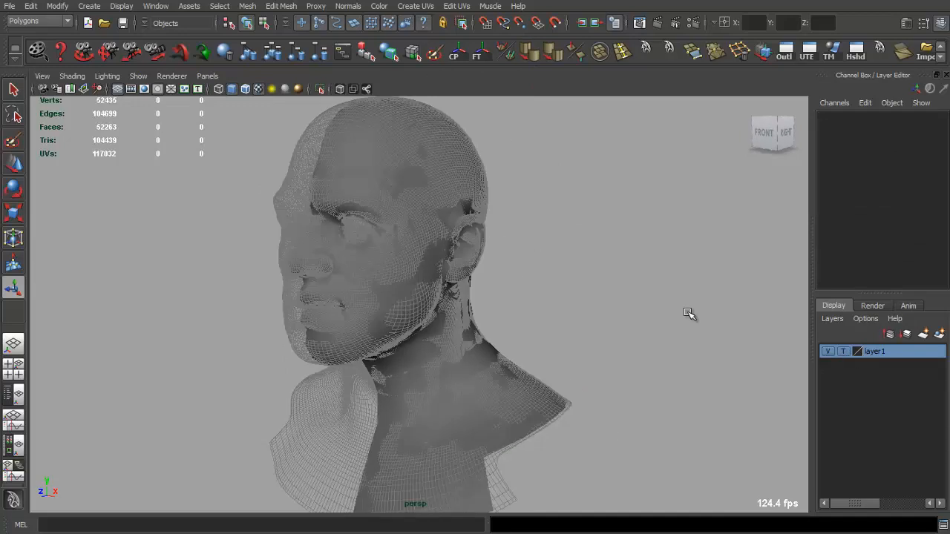
left_click(435, 201)
left_click(320, 89)
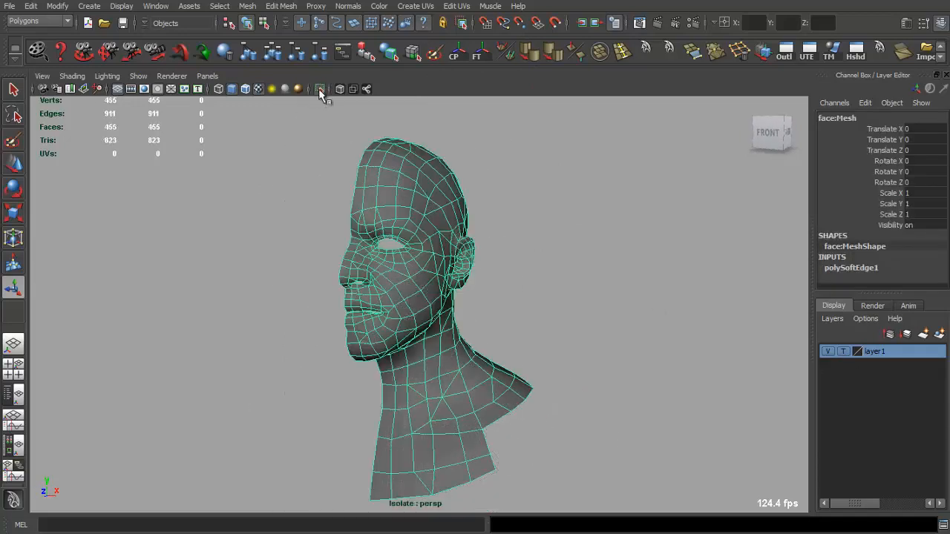
left_click_drag(605, 247, 605, 245)
left_click_drag(555, 236, 469, 238, "alt")
left_click(417, 217)
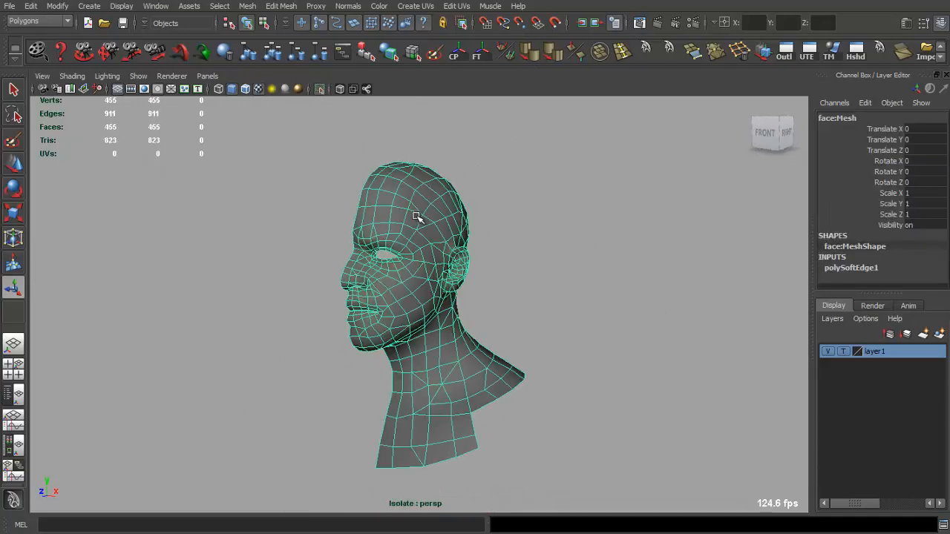
Step: Examine the isolated half-face mesh from the side, front and below, with close-ups of the ear, nose and eye areas
left_click(265, 218)
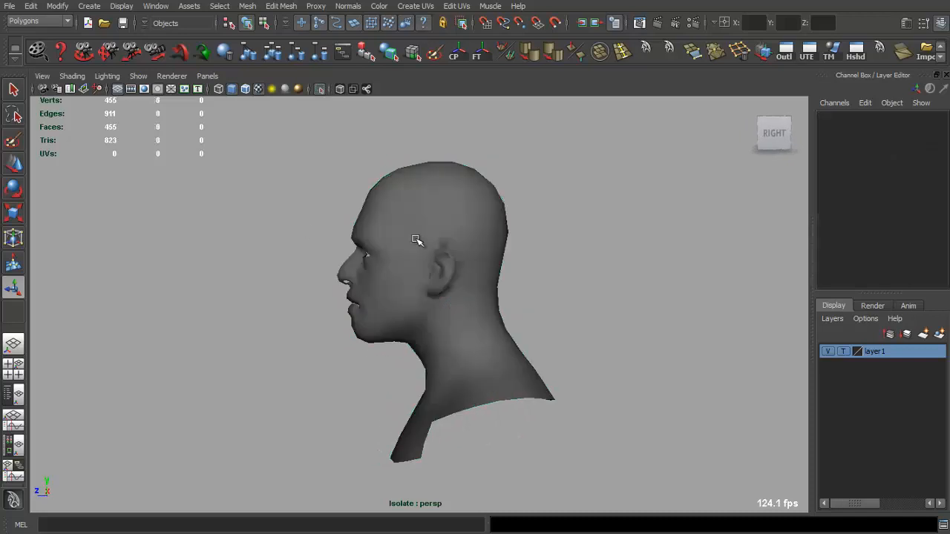
left_click_drag(421, 244, 423, 201, "alt")
left_click(422, 200)
middle_click_drag(422, 200, 418, 295, "alt")
right_click_drag(417, 295, 553, 260, "alt")
left_click_drag(553, 260, 690, 305, "alt")
left_click(717, 364)
right_click_drag(691, 305, 713, 331, "alt")
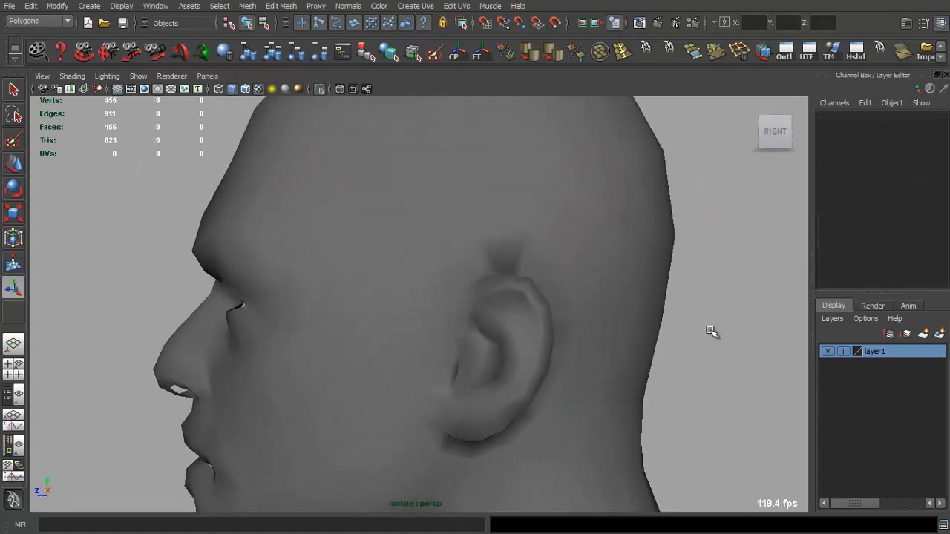
middle_click_drag(713, 332, 609, 251, "alt")
right_click_drag(609, 251, 626, 252, "alt")
left_click_drag(626, 253, 394, 276, "alt")
left_click(507, 260)
middle_click_drag(394, 276, 481, 231, "alt")
left_click_drag(481, 231, 594, 267, "alt")
left_click(683, 297)
right_click_drag(683, 297, 700, 312, "alt")
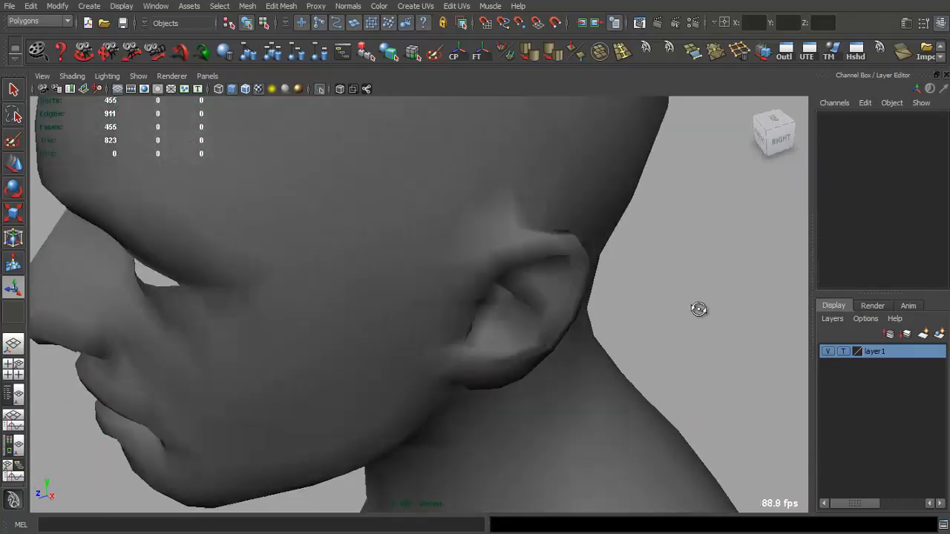
left_click_drag(700, 312, 621, 223, "alt")
left_click(530, 254)
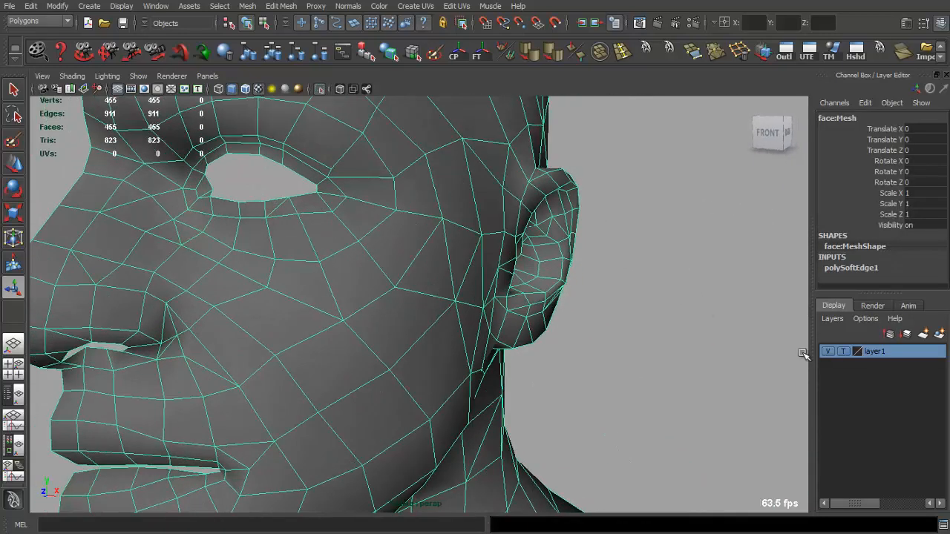
left_click_drag(721, 288, 622, 291, "alt")
left_click(711, 295)
right_click_drag(535, 271, 408, 241, "alt")
mouse_move(408, 241)
left_mouse_down("alt")
mouse_move(458, 238)
mouse_move(399, 247)
left_mouse_up("alt")
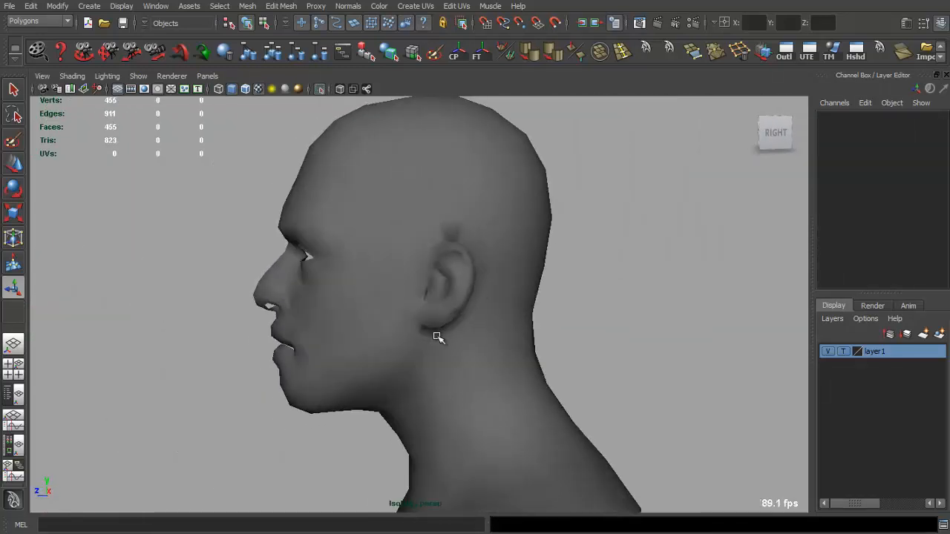
left_click_drag(488, 290, 578, 294, "alt")
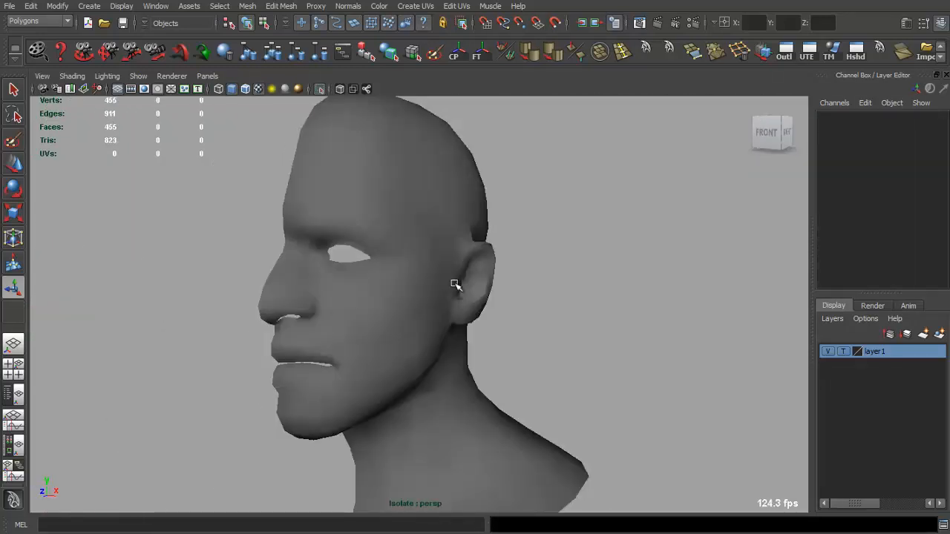
left_click(434, 285)
left_click_drag(403, 276, 547, 314, "alt")
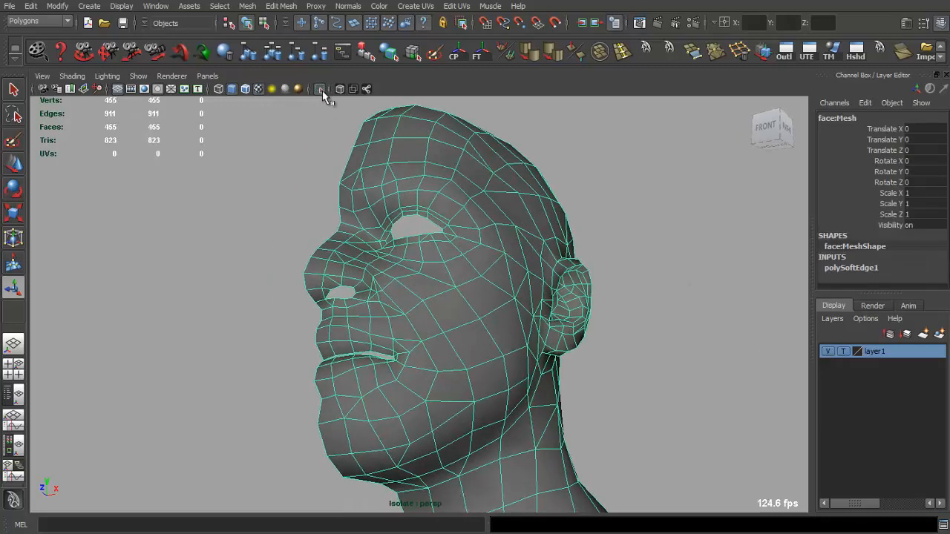
Step: End the isolation and select the border edge loop around the nostril opening
left_click(321, 89)
right_click_drag(195, 214, 345, 245, "alt")
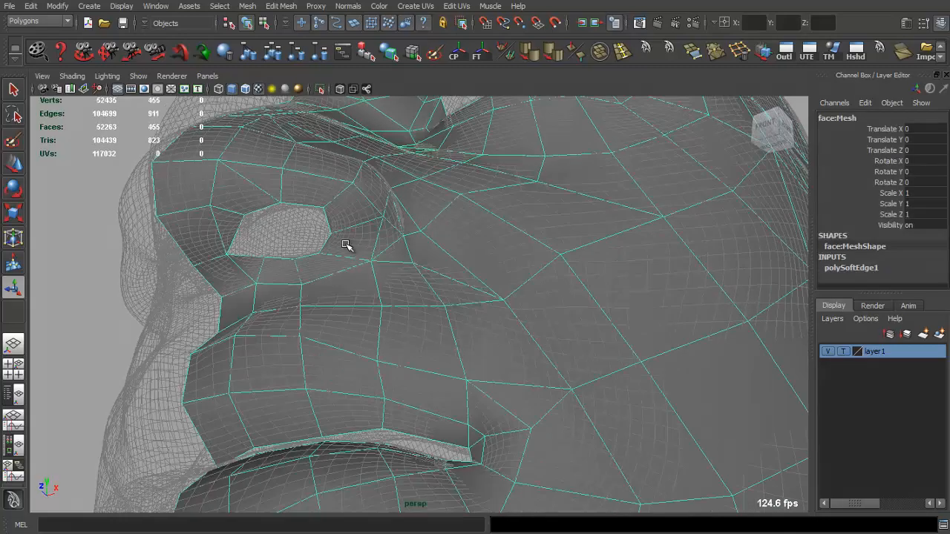
middle_click_drag(346, 245, 405, 263, "alt")
key("q")
right_click_drag(401, 265, 385, 249)
double_click(380, 254)
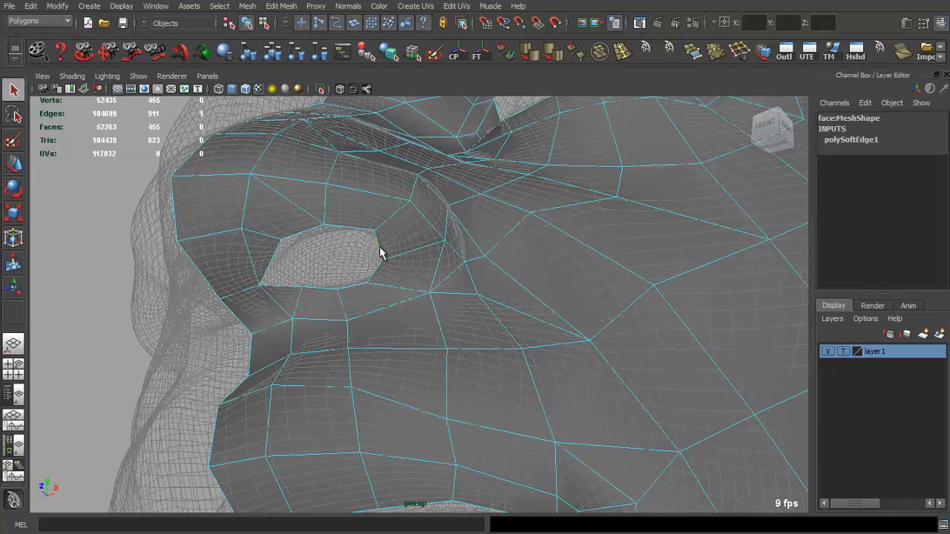
left_click_drag(388, 265, 486, 342, "alt")
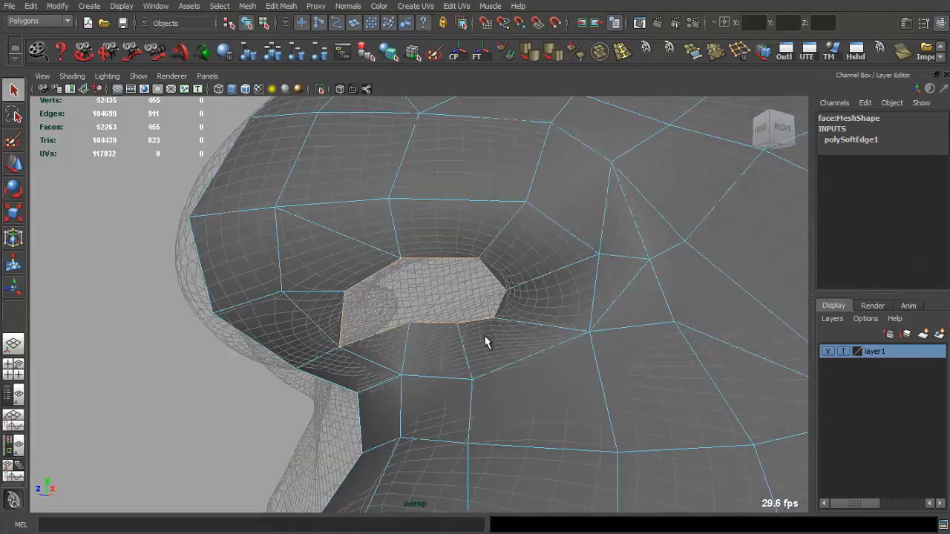
Step: Append a triangular face across the inner corner of the nostril opening
left_click(129, 242)
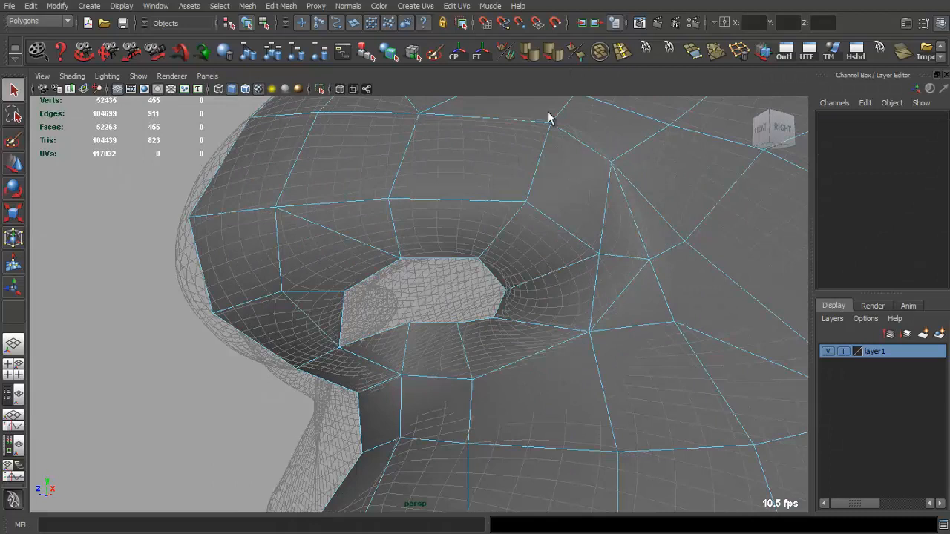
key("g")
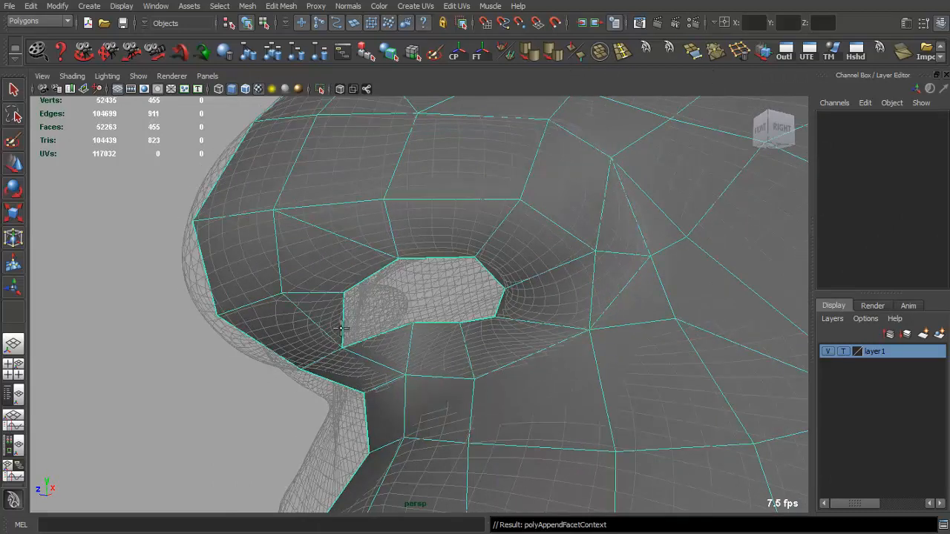
left_click_drag(355, 331, 439, 315, "alt")
left_click(353, 337)
key("q")
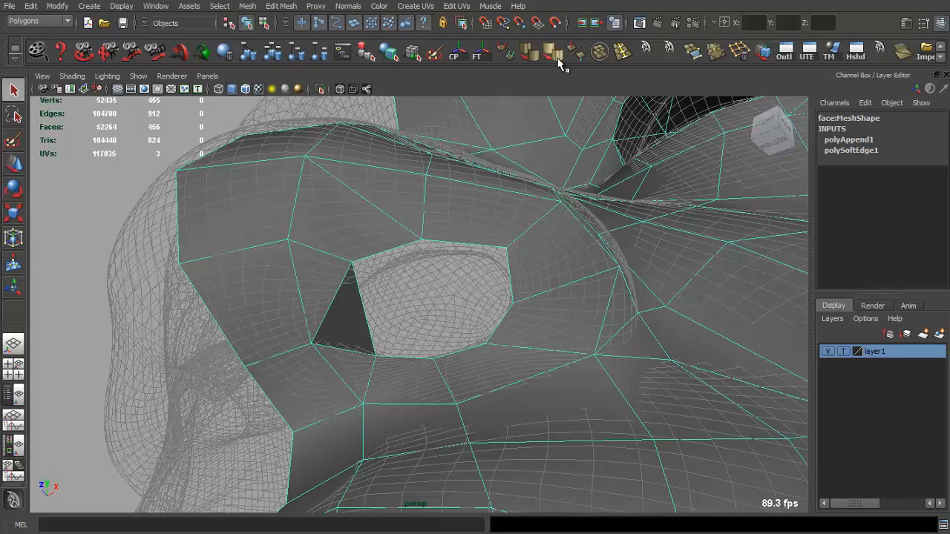
Step: Split the new triangle at its open edge and move the added vertex to round the nostril opening
left_click(645, 52)
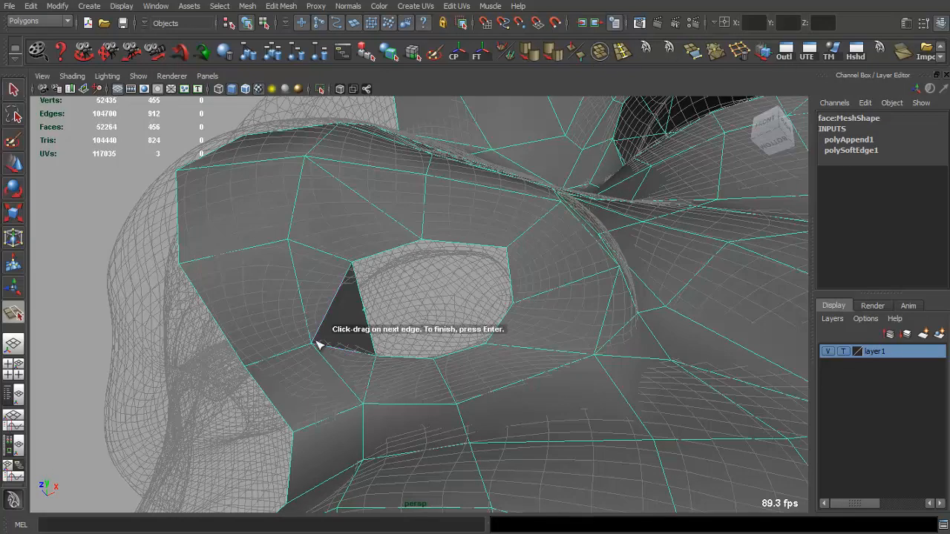
key("q")
left_click(363, 312)
key("w")
mouse_move(363, 316)
left_mouse_down("alt")
mouse_move(352, 320)
mouse_move(388, 314)
mouse_move(394, 297)
mouse_move(409, 297)
mouse_move(363, 304)
left_mouse_up("alt")
Step: Delete the face mesh's construction history and soften its edges again
key("q")
right_click_drag(346, 305, 352, 262)
key("alt+shift+d")
left_click(506, 53)
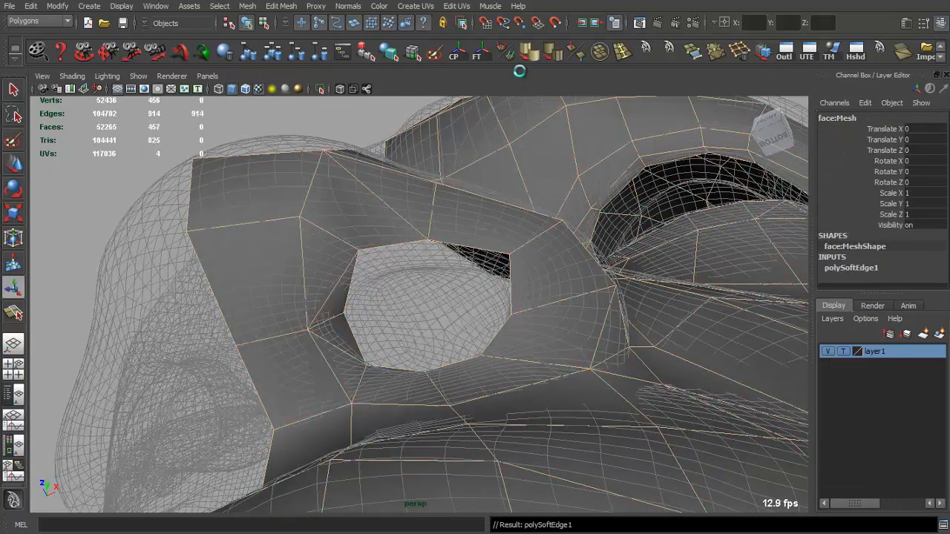
left_click(84, 215)
left_click_drag(204, 257, 316, 273, "alt")
left_click(315, 279)
Step: Extrude the nostril's border edge loop, scale it inward and move it up into the nose
right_click_drag(315, 279, 345, 282)
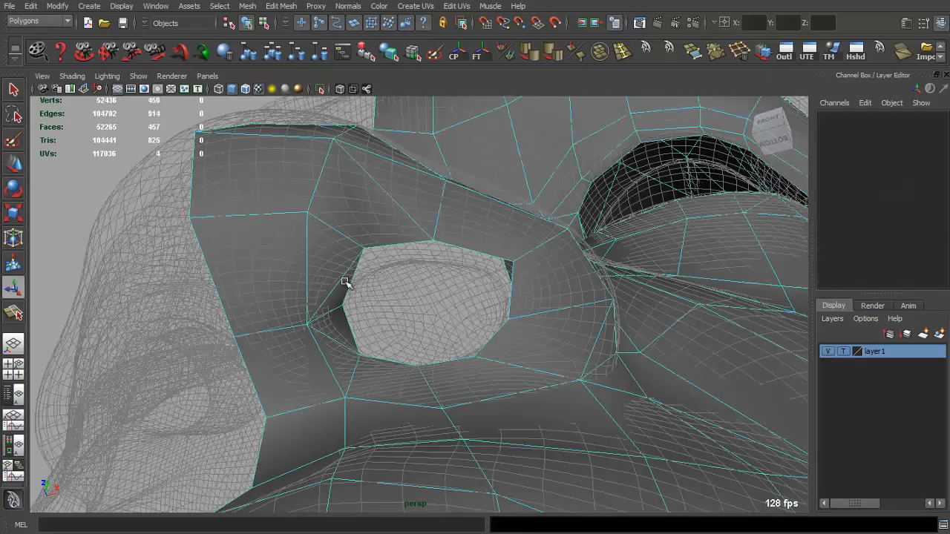
double_click(352, 289)
right_click_drag(440, 307, 441, 308, "shift")
left_click_drag(439, 303, 373, 294, "alt")
key("r")
key("w")
left_click_drag(463, 275, 456, 300, "alt")
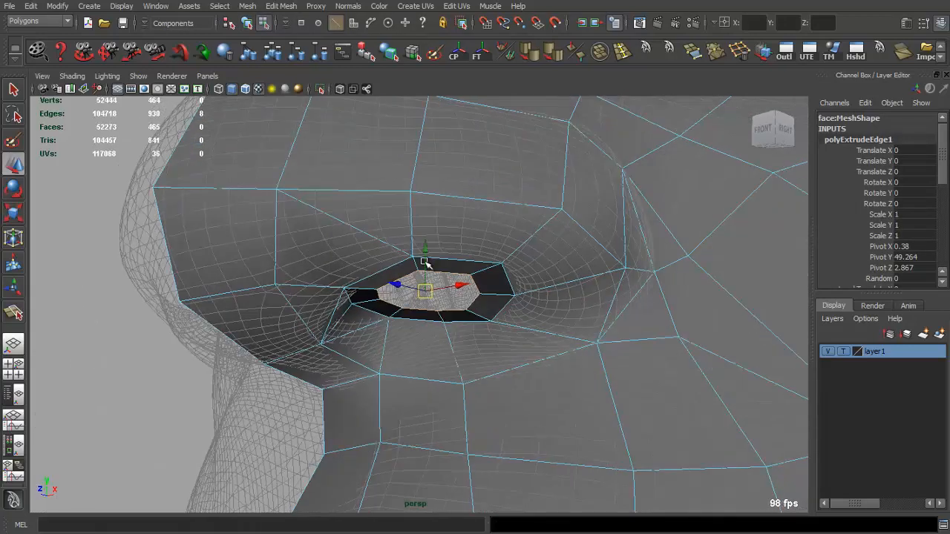
left_click_drag(425, 263, 378, 333)
key("r")
key("w")
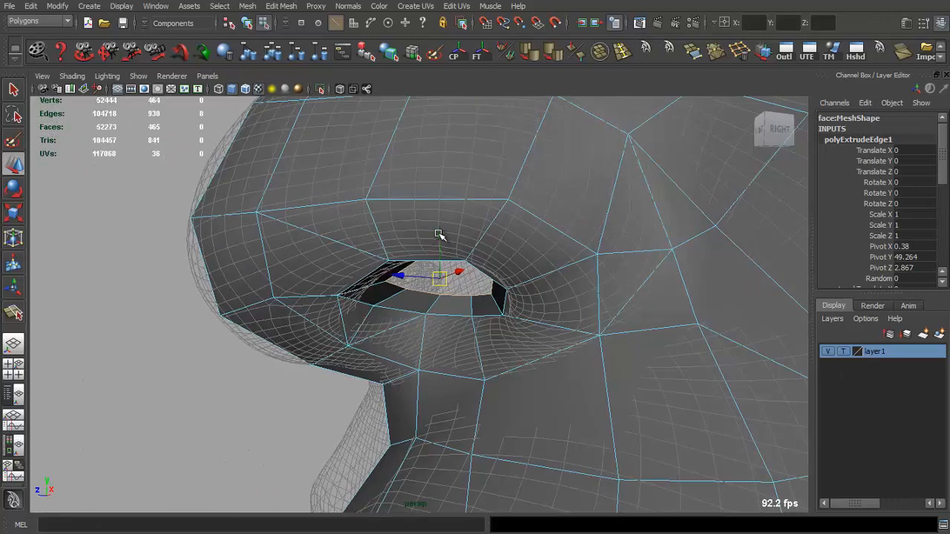
left_click_drag(429, 261, 515, 260, "alt")
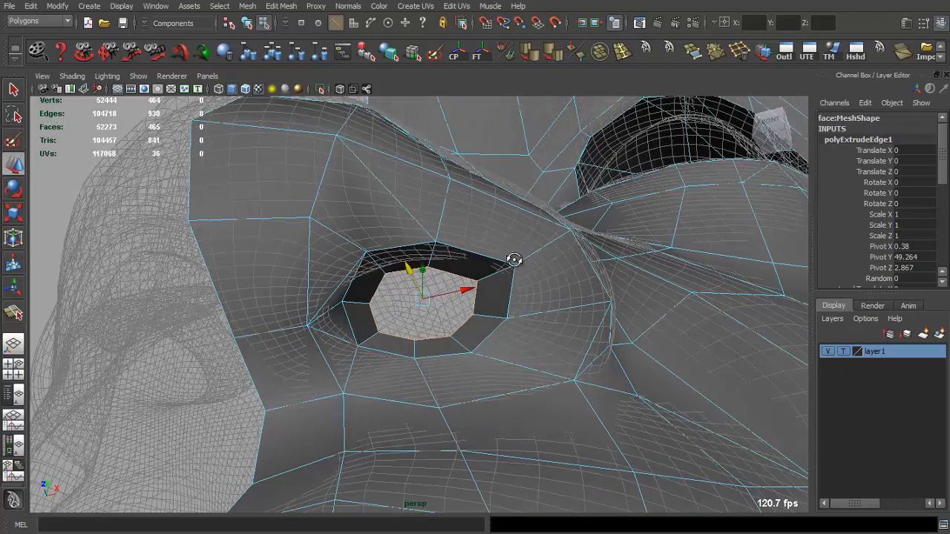
Step: Extrude the inner nostril loop again, scale it toward its middle and merge it to a single center vertex
key("ctrl+e")
left_click_drag(440, 292, 382, 299)
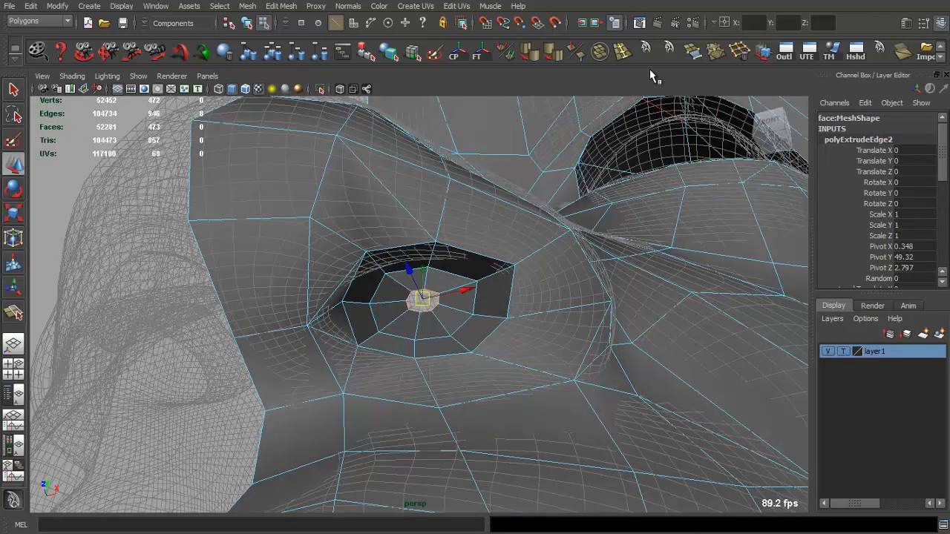
left_click(715, 57)
Step: Select the faces capping the nostril and adjust their size and position inside the nose
left_click_drag(490, 208, 423, 219, "alt")
key("F8")
left_click(438, 280)
key("w")
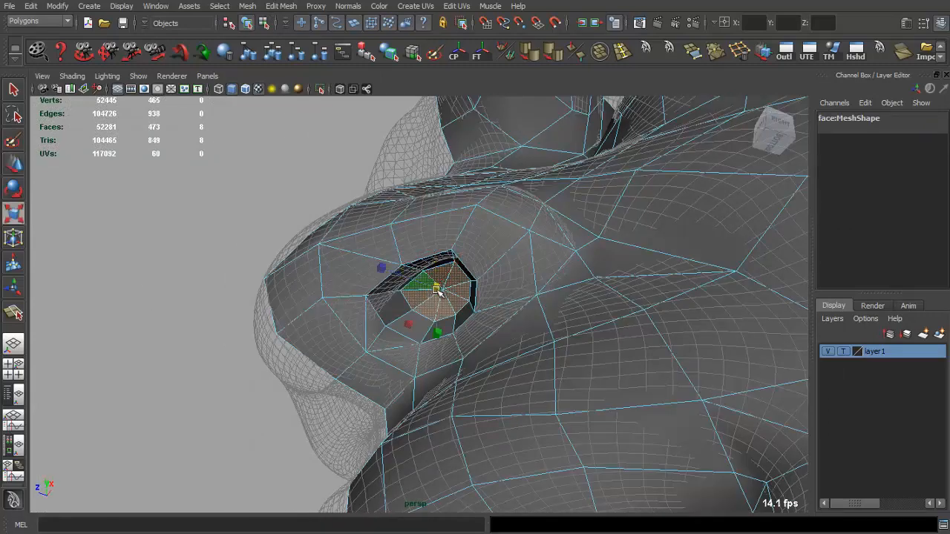
left_click_drag(438, 295, 416, 259, "alt")
Step: Return to object selection, soften the face mesh's edges and check the shading of the finished nostril
key("F8")
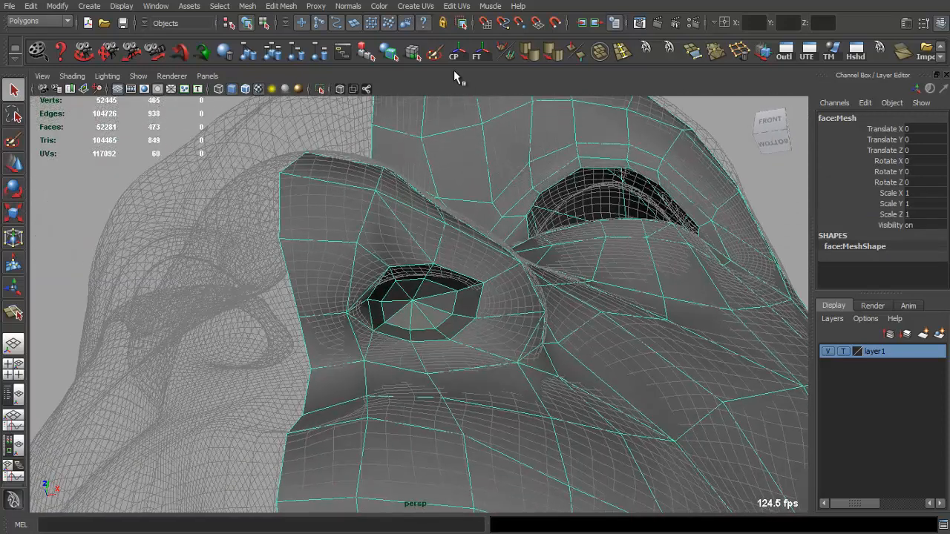
left_click(531, 52)
right_click_drag(590, 171, 776, 373, "alt")
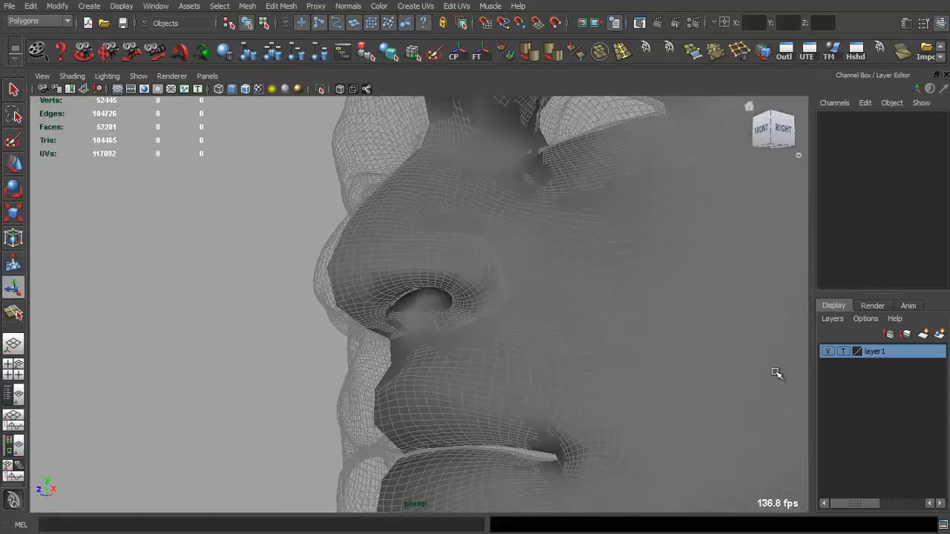
Step: Hide the sculpt reference, soften the edges around the nostril rim and inspect the shading of the nose
left_click(828, 354)
mouse_move(573, 340)
left_mouse_down("alt")
mouse_move(656, 324)
mouse_move(452, 297)
mouse_move(481, 299)
mouse_move(399, 267)
left_mouse_up("alt")
right_click_drag(399, 267, 526, 322, "alt")
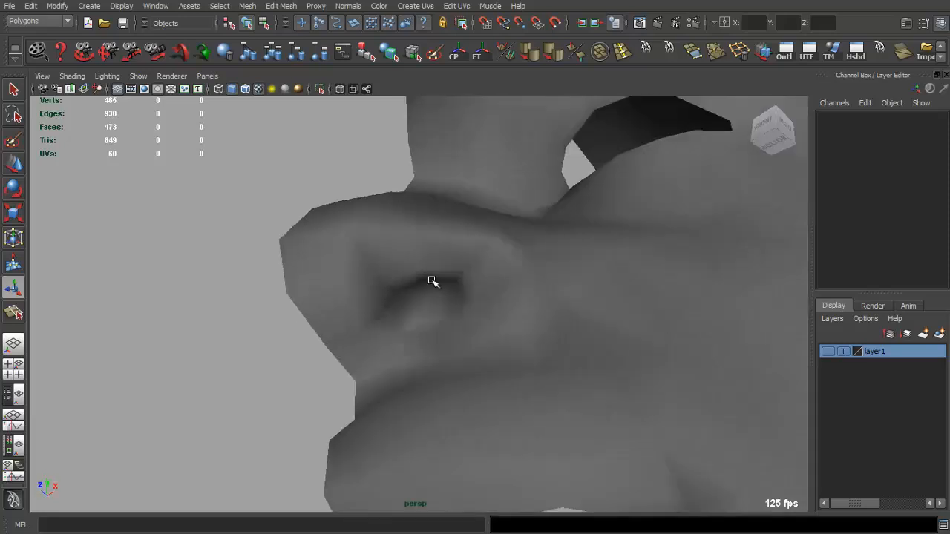
left_click(445, 270)
key("F10")
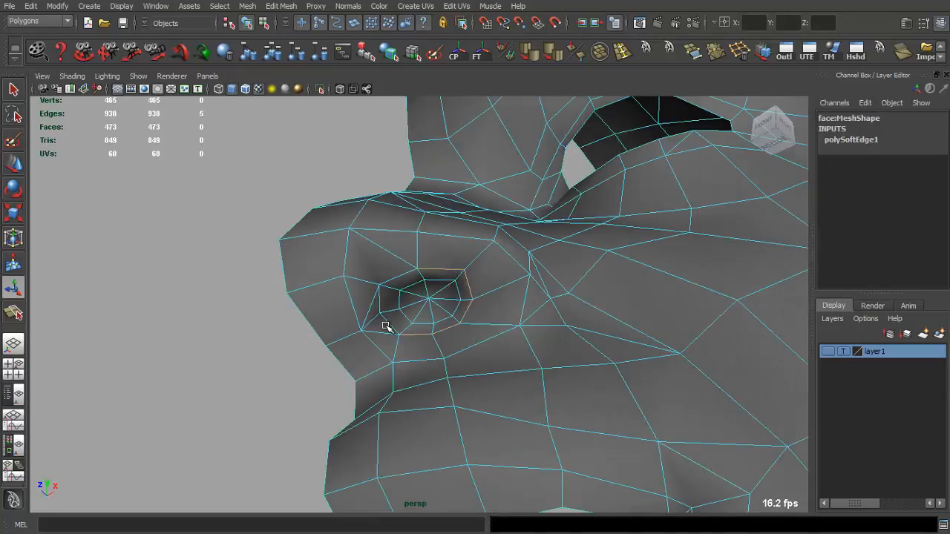
left_click(537, 57)
key("q")
right_click_drag(448, 240, 464, 234)
left_click(461, 237)
left_click_drag(457, 241, 286, 313, "alt")
left_click(263, 319)
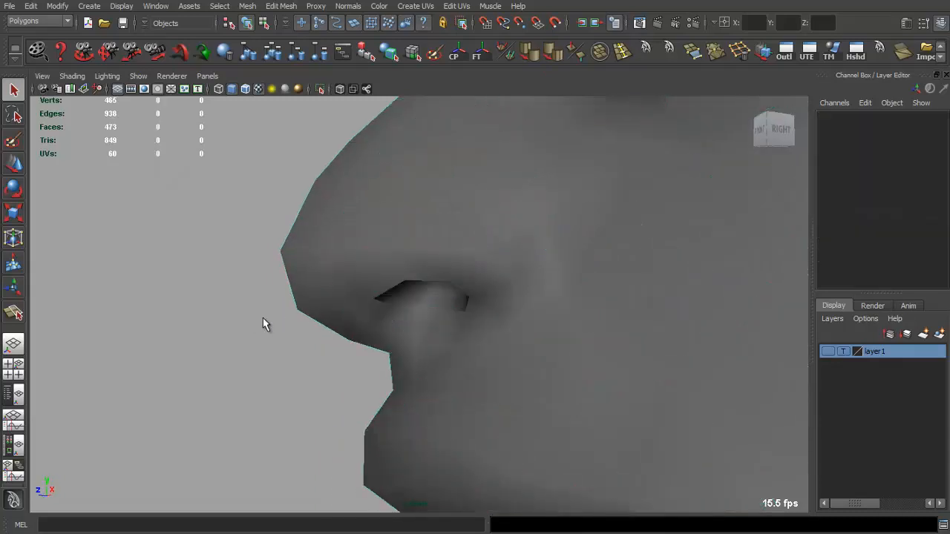
right_click_drag(262, 317, 371, 265, "alt")
left_click_drag(371, 265, 233, 272, "alt")
right_click_drag(233, 271, 698, 389, "alt")
Step: Show the sculpt reference again and extrude the border edge loop of the eye opening
left_click(451, 299)
left_click_drag(452, 299, 499, 192, "alt")
left_click(276, 334)
left_click(413, 324)
left_click(319, 330)
middle_click_drag(500, 192, 432, 308, "alt")
scroll(432, 308, "up", 5)
left_click_drag(432, 308, 446, 331, "alt")
left_click(493, 295)
left_click(828, 352)
key("F10")
right_click(422, 331, "shift")
left_click(422, 361)
left_click_drag(422, 361, 377, 357, "alt")
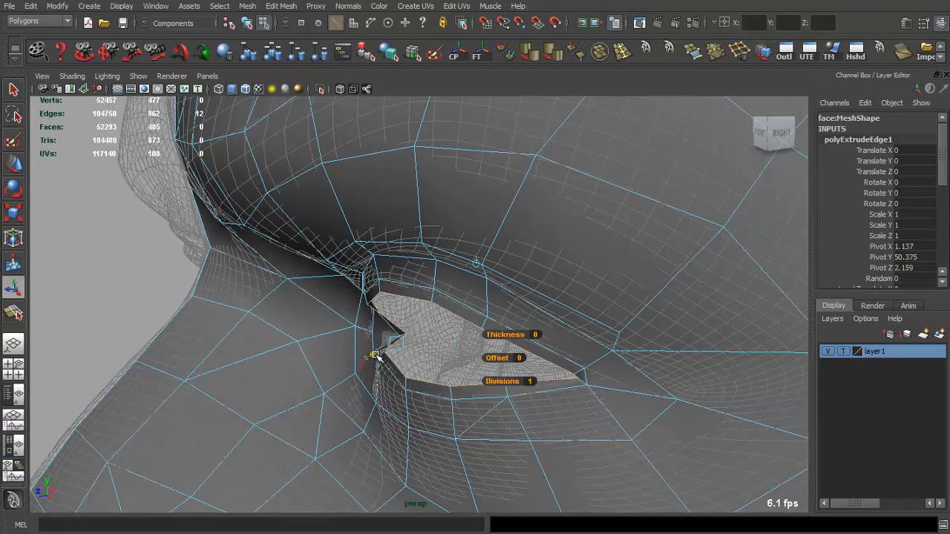
Step: Undo the last changes to the extruded eyelid loop and scale it inward within the eye opening
key("ctrl+z")
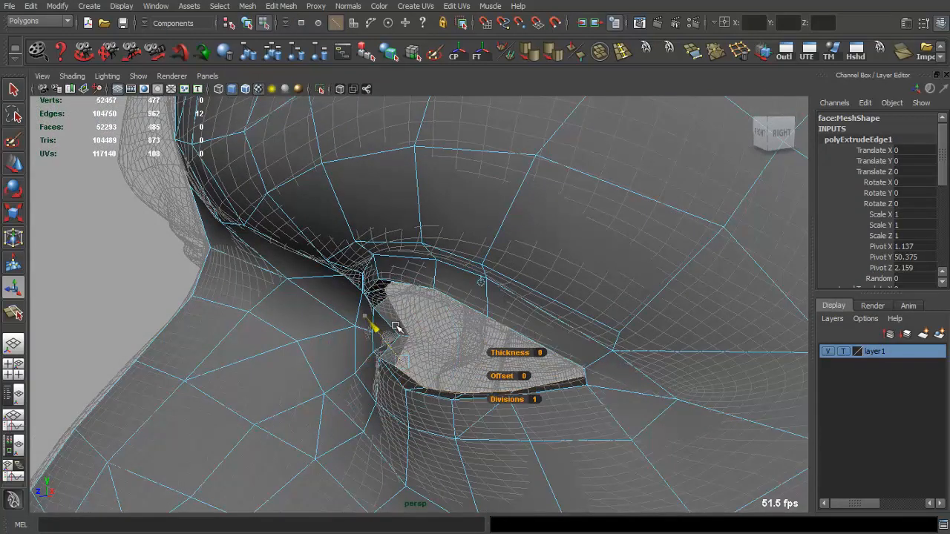
key("ctrl+z")
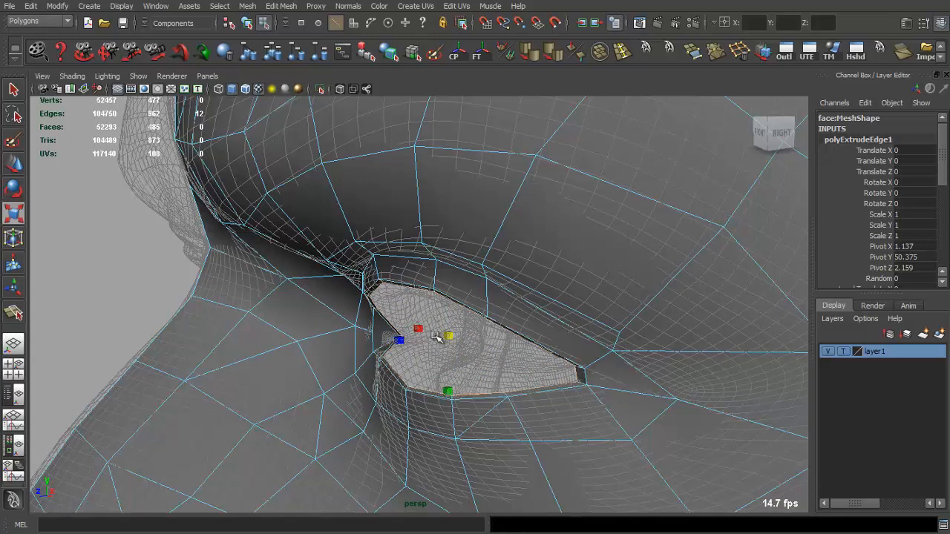
left_click_drag(421, 337, 491, 337, "alt")
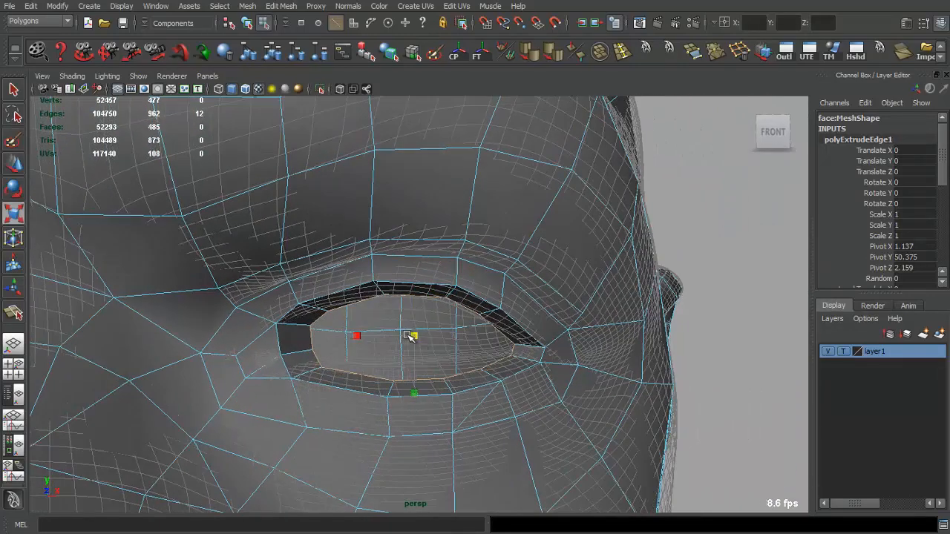
left_click_drag(410, 336, 262, 366, "alt")
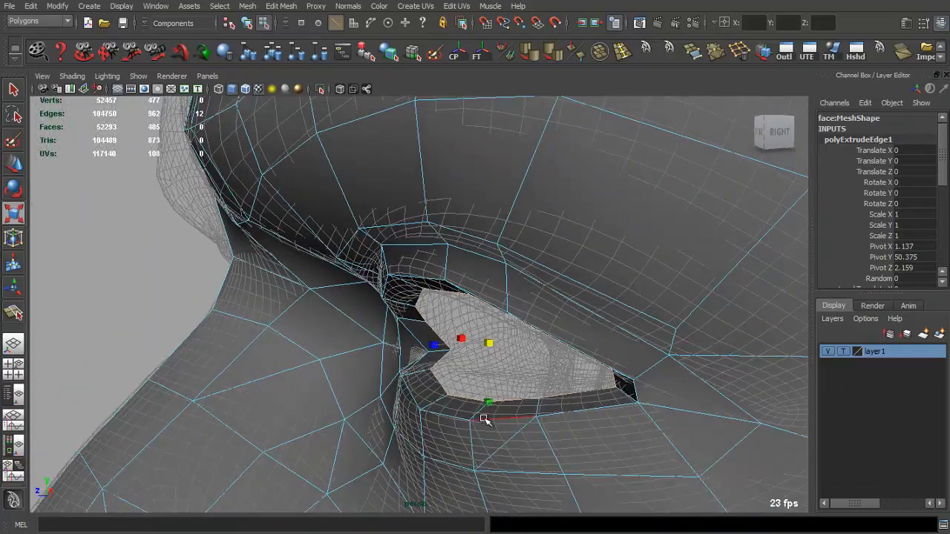
left_click_drag(486, 407, 542, 306, "alt")
Step: Select the vertices of the upper eyelid's new rim and reposition them against the sculpt
left_click(451, 253)
key("w")
key("q")
key("F9")
left_click_drag(542, 305, 562, 333)
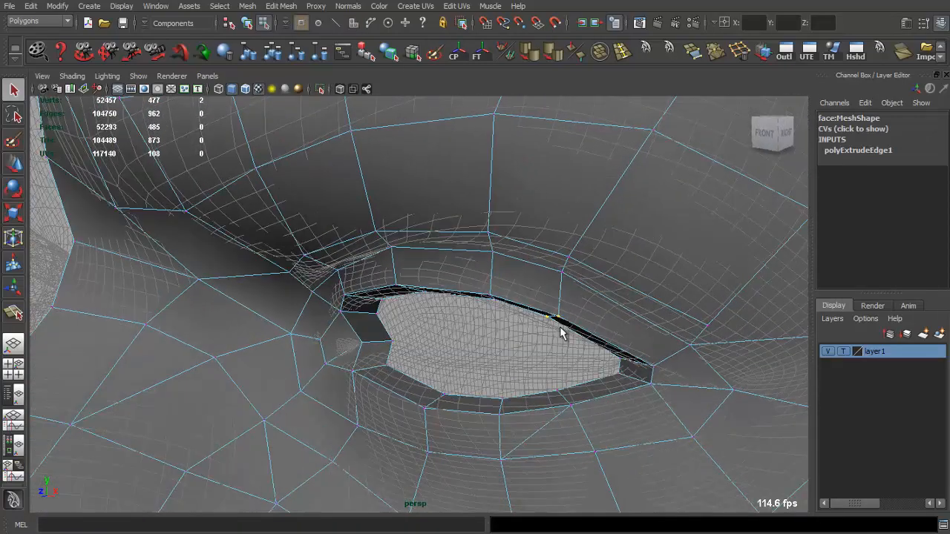
left_click_drag(542, 288, 549, 319, "alt")
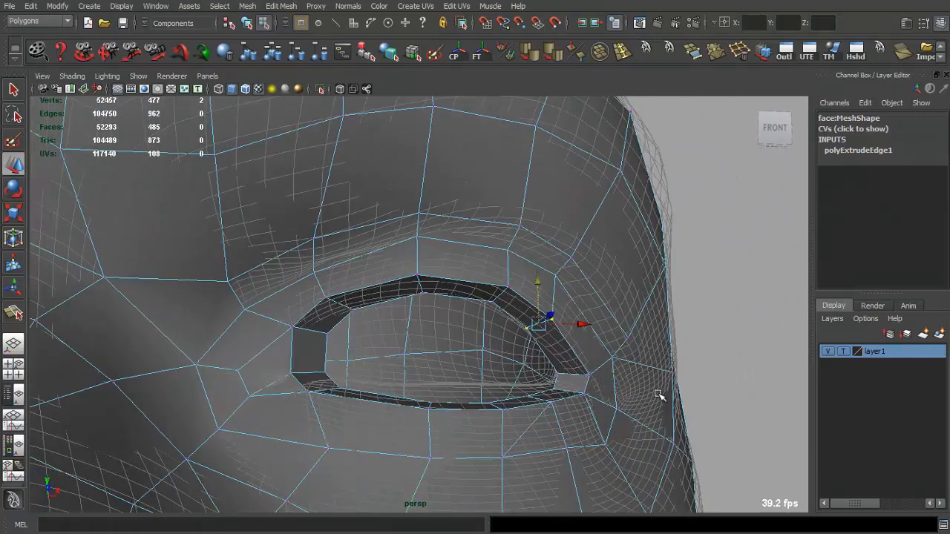
Step: Compare the eyelid with the solid sculpt, restore the sculpt's template display and reposition the lower lid's rim vertices
left_click(842, 351)
mouse_move(571, 349)
left_mouse_down("alt")
mouse_move(594, 366)
mouse_move(571, 367)
left_mouse_up("alt")
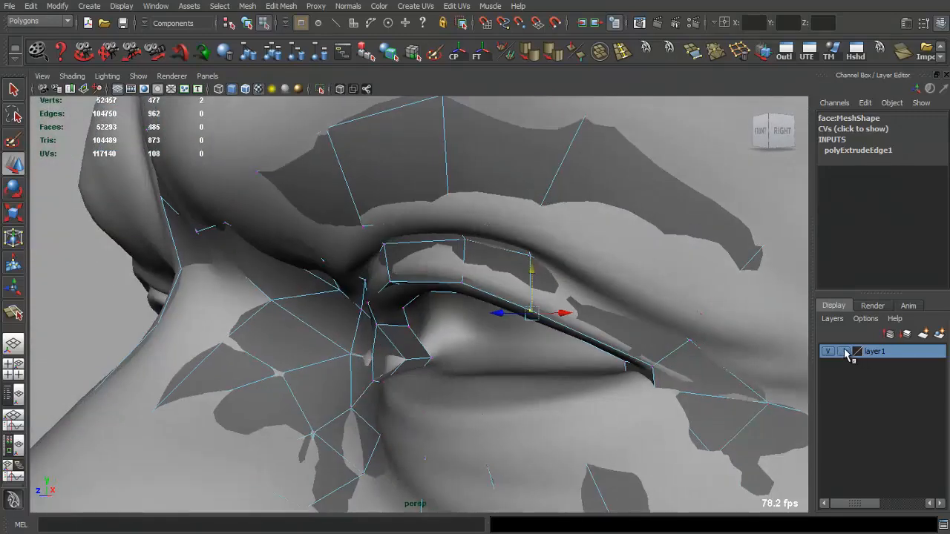
left_click(847, 352)
left_click_drag(668, 357, 609, 363, "alt")
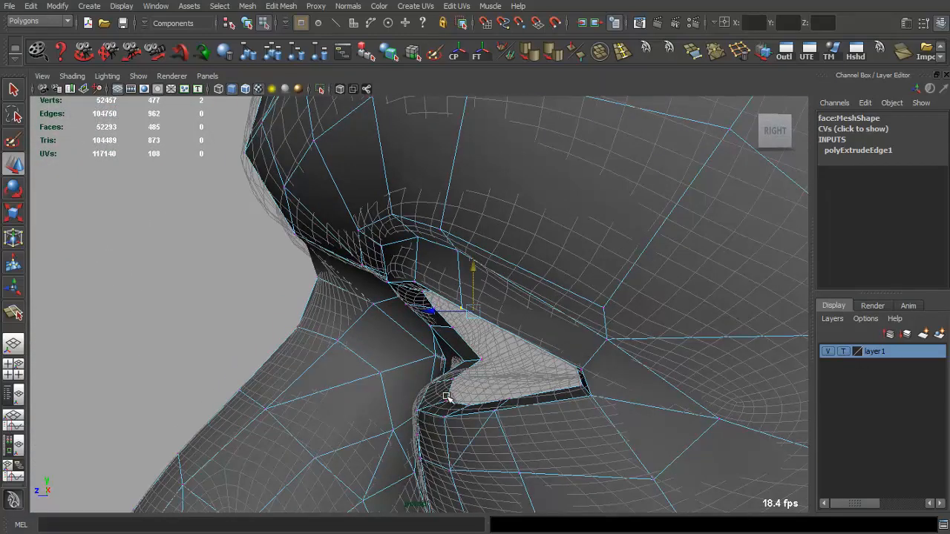
left_click_drag(451, 369, 569, 387, "alt")
left_click_drag(553, 350, 608, 353, "alt")
Step: Turn off two-sided lighting in the viewport and reposition the rim edge and vertices near the eye's inner corner
left_click(138, 76)
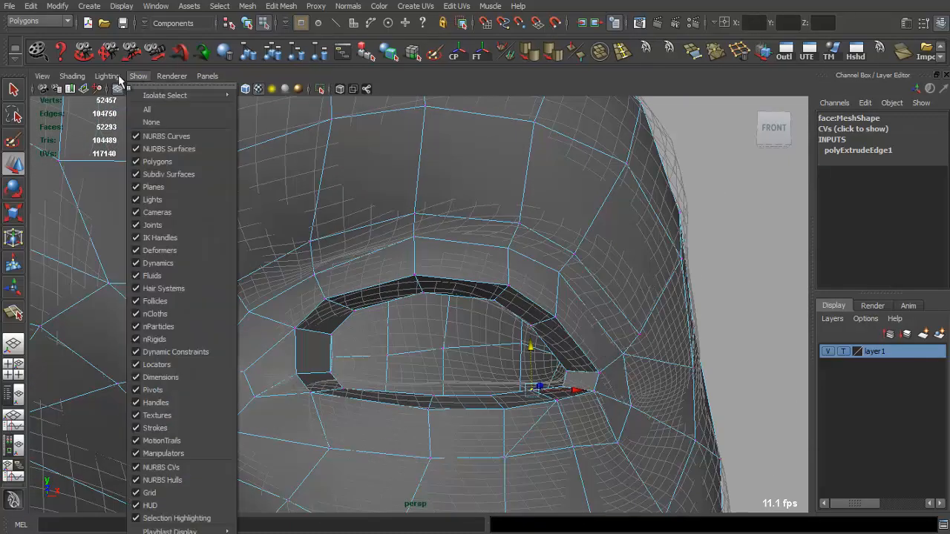
left_click(123, 186)
left_click_drag(297, 244, 445, 296, "alt")
scroll(334, 350, "up", 4)
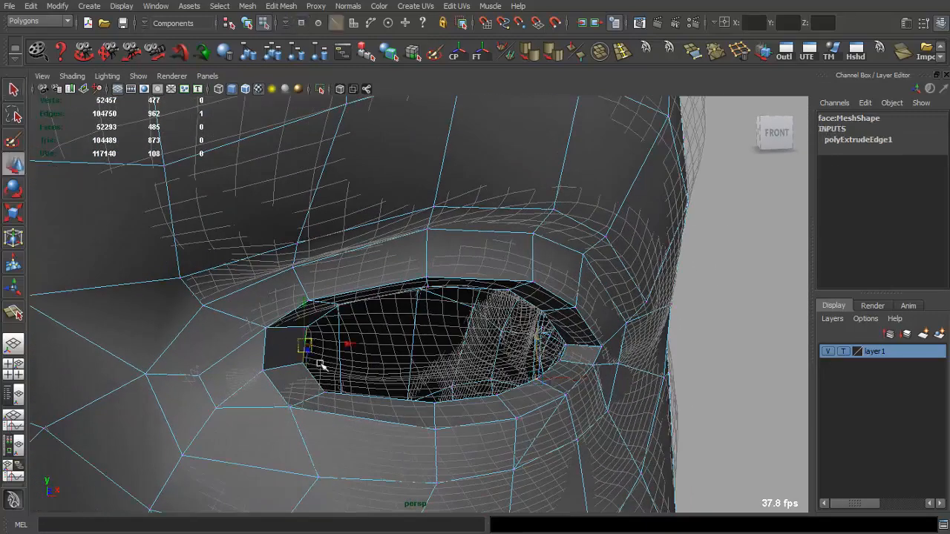
left_click_drag(321, 363, 257, 385, "alt")
key("q")
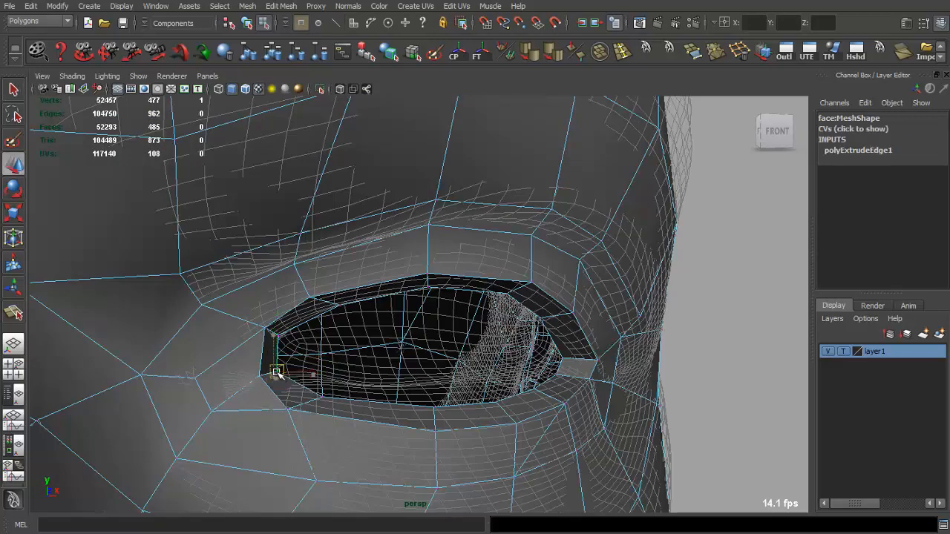
left_click_drag(364, 377, 423, 392, "alt")
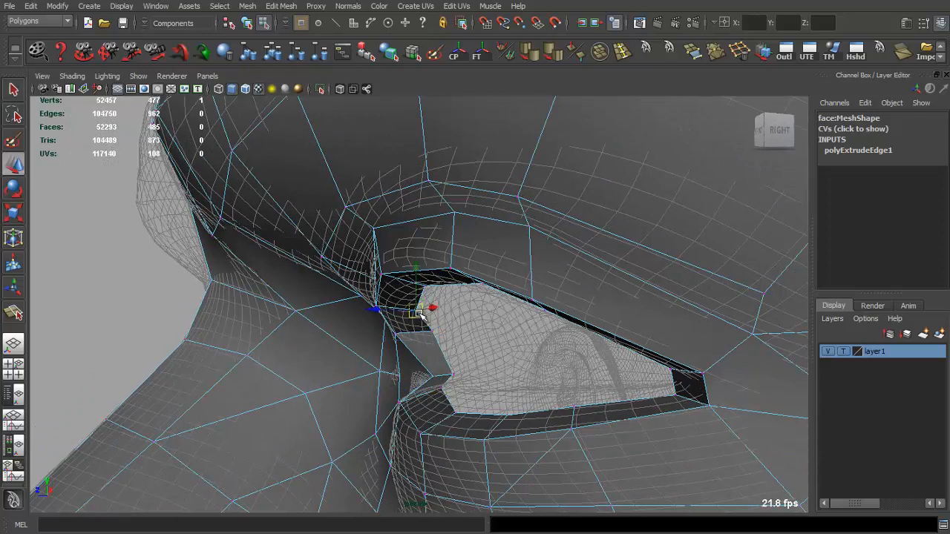
left_click_drag(425, 317, 349, 392, "alt")
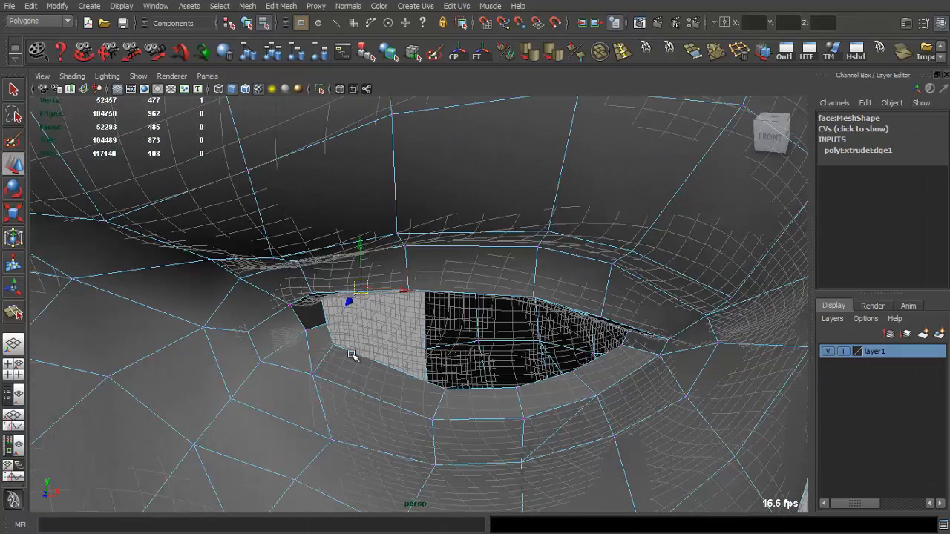
left_click_drag(351, 355, 357, 358, "alt")
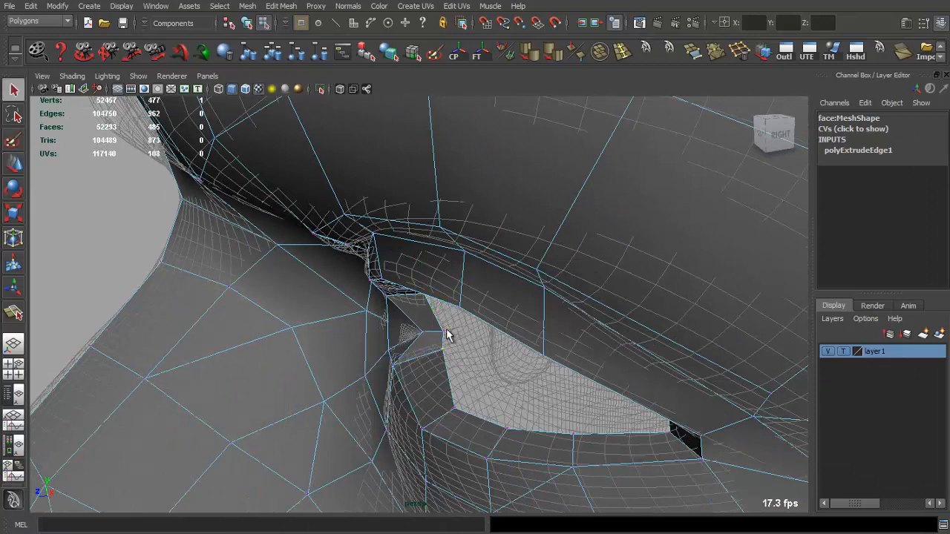
Step: Adjust the inner rim vertices along the upper eyelid to follow the curve of the sculpted eye
left_click_drag(432, 339, 468, 291, "alt")
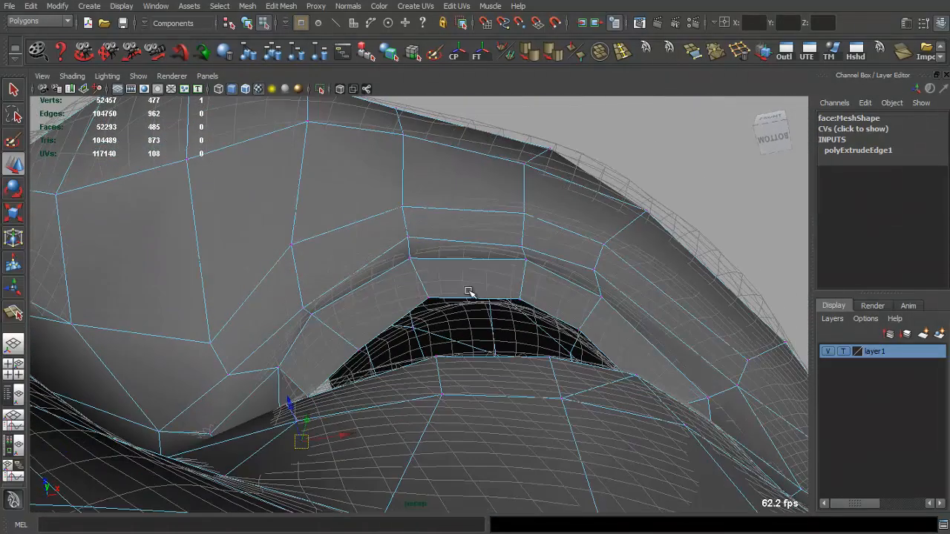
left_click_drag(421, 269, 446, 298, "alt")
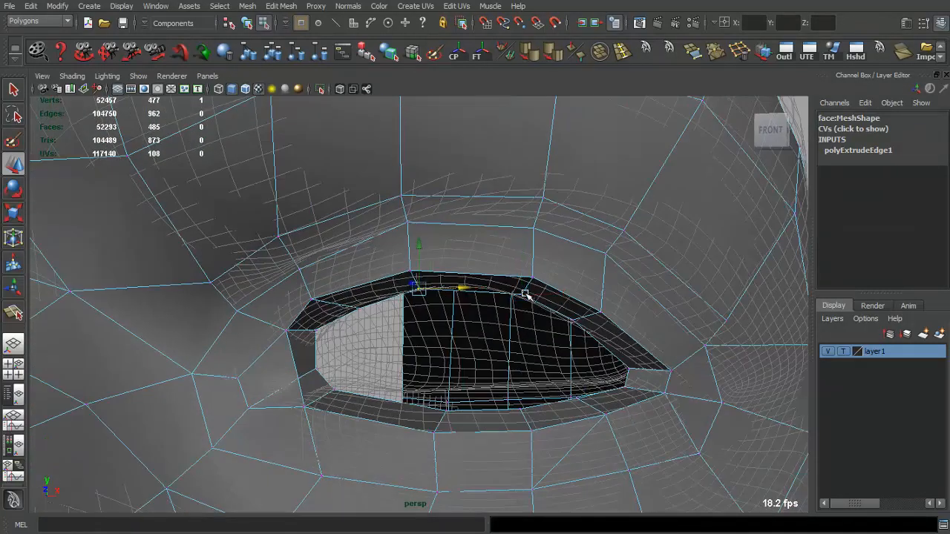
left_click_drag(520, 296, 531, 350, "alt")
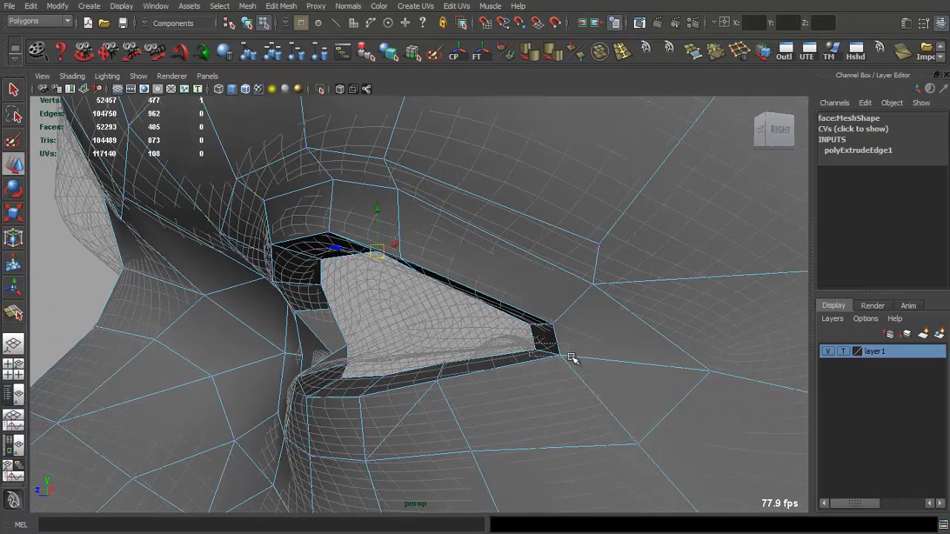
Step: Select vertex pairs at the eye's outer corner and along the lower lid and move them to fit the sculpt
left_click(545, 311)
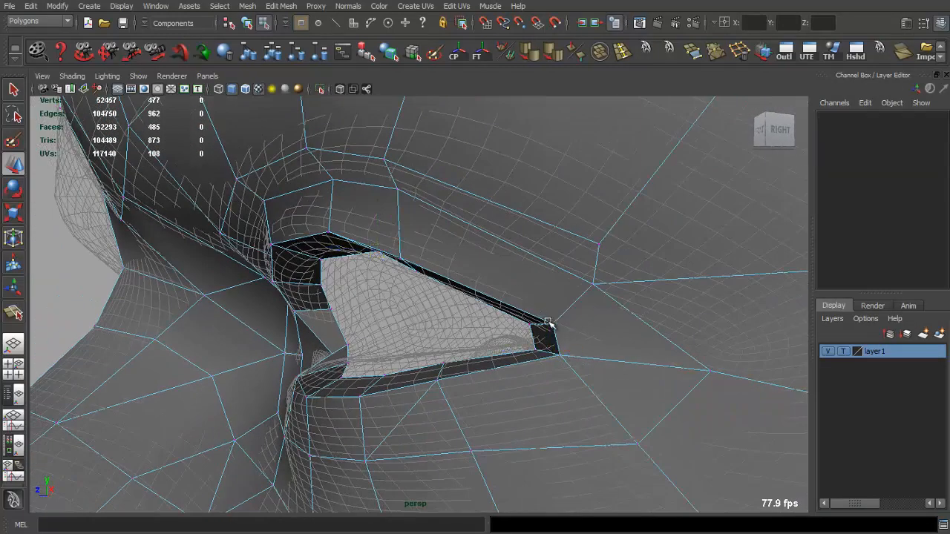
left_click(546, 325)
left_click_drag(545, 325, 640, 315, "alt")
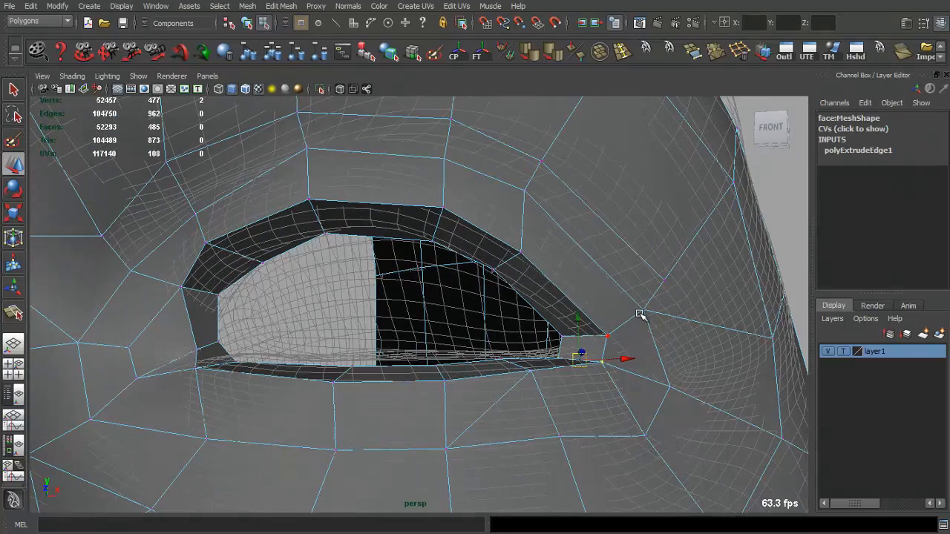
left_click_drag(582, 313, 539, 319, "alt")
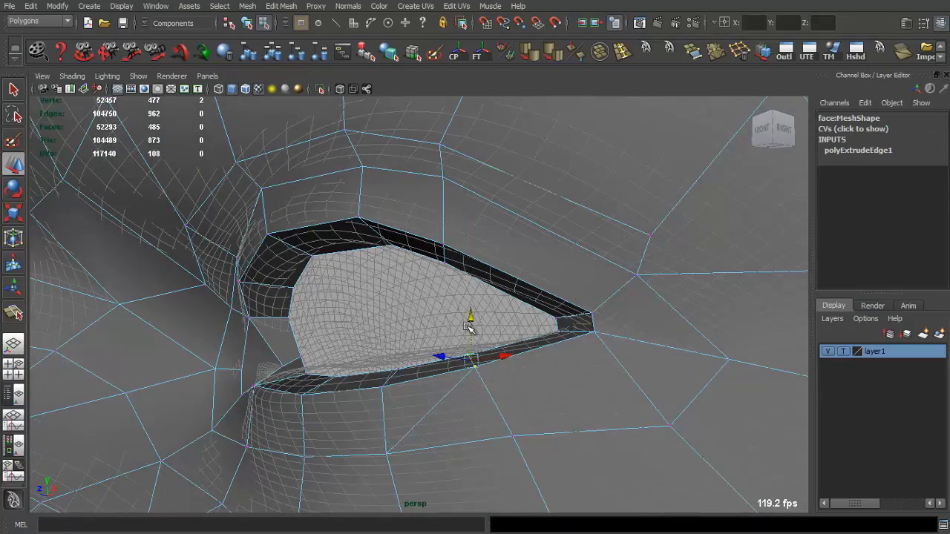
left_click_drag(469, 327, 473, 319)
left_click_drag(436, 352, 416, 359, "alt")
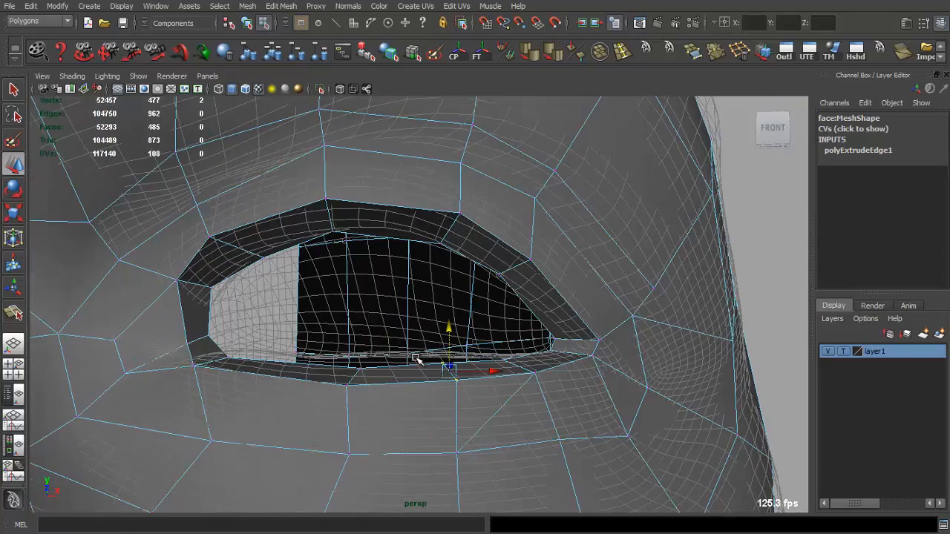
mouse_move(338, 365)
left_mouse_down("alt")
mouse_move(360, 392)
mouse_move(329, 376)
left_mouse_up("alt")
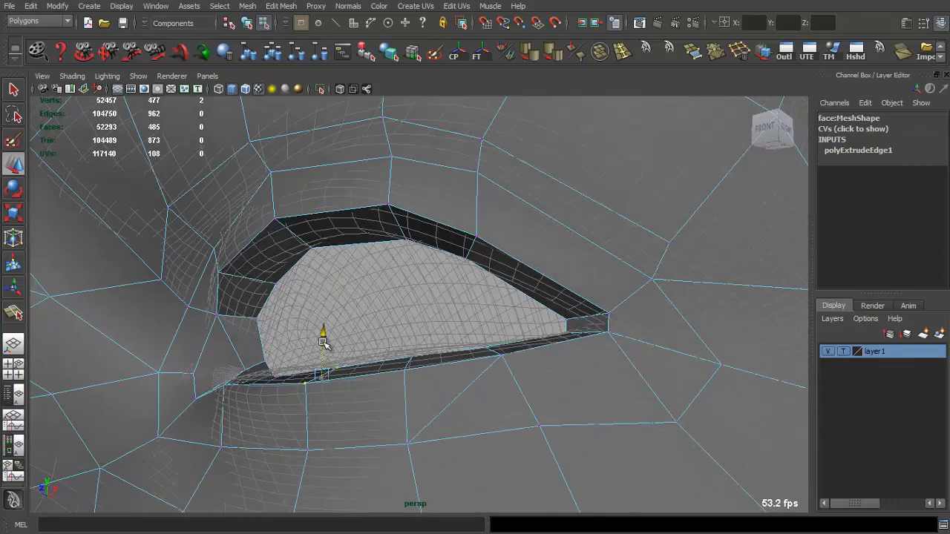
left_click_drag(324, 341, 409, 283, "alt")
Step: Return to object selection, soften the face mesh's edges and check the eyelids from several angles
key("F8")
right_click_drag(506, 274, 484, 299, "alt")
left_click_drag(483, 299, 524, 136, "alt")
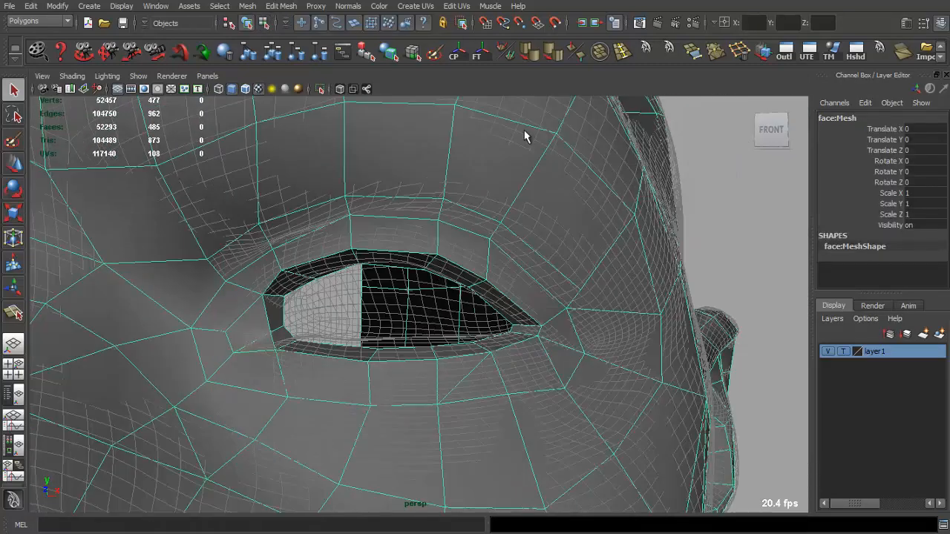
left_click_drag(312, 328, 344, 339, "alt")
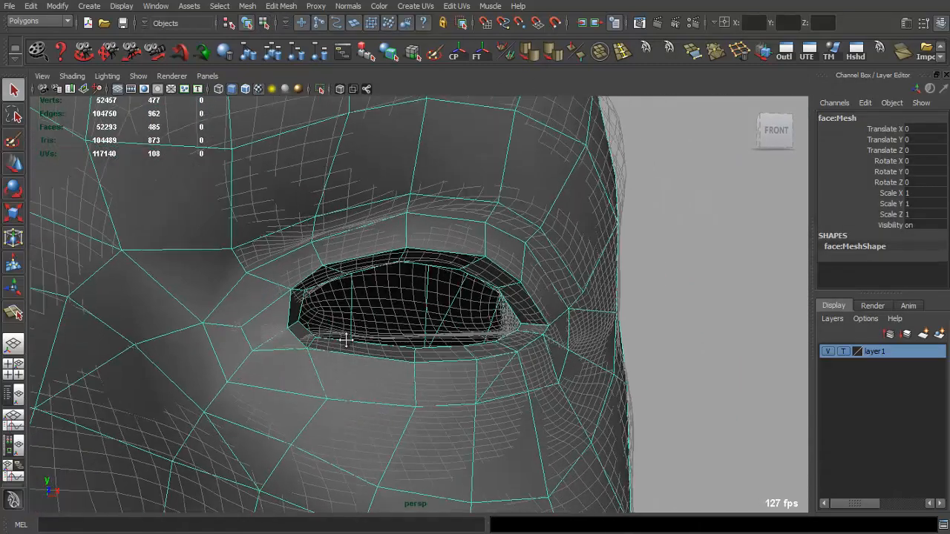
right_click_drag(343, 339, 342, 335, "alt")
left_click_drag(341, 335, 405, 327, "alt")
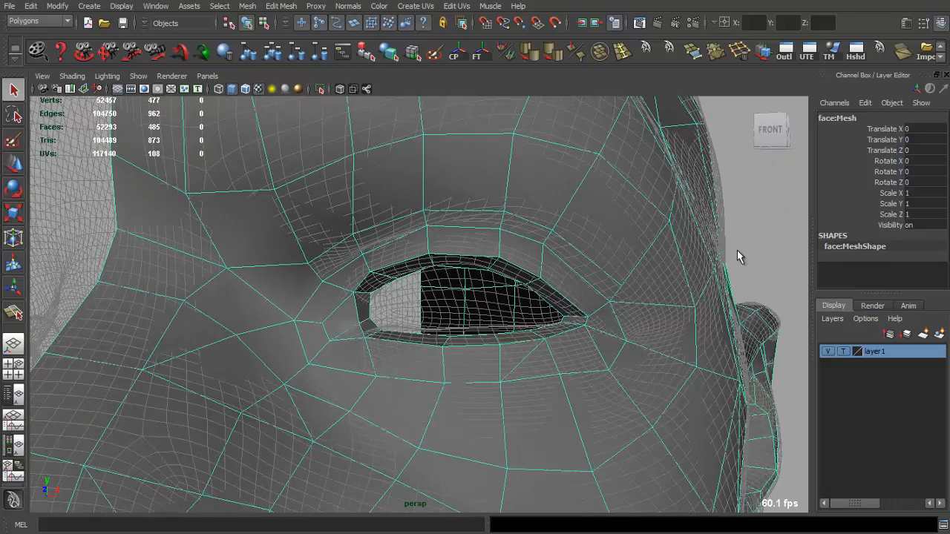
left_click(524, 58)
left_click(724, 176)
right_click_drag(723, 178, 692, 265, "alt")
left_click_drag(692, 264, 631, 284, "alt")
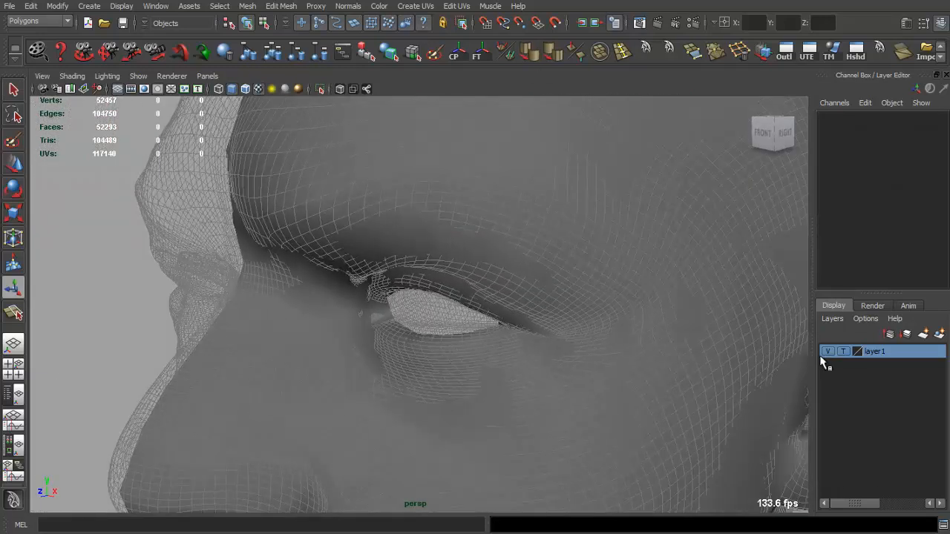
Step: Hide the sculpt reference, select the face mesh and delete its construction history
left_click(828, 351)
right_click_drag(662, 334, 403, 276, "alt")
mouse_move(403, 275)
left_mouse_down("alt")
mouse_move(346, 277)
mouse_move(450, 292)
mouse_move(393, 267)
left_mouse_up("alt")
left_click(383, 288)
right_click_drag(394, 268, 558, 329, "alt")
left_click_drag(558, 329, 490, 369, "alt")
key("alt+shift+d")
right_click_drag(490, 369, 497, 373, "alt")
left_click_drag(496, 374, 407, 359, "alt")
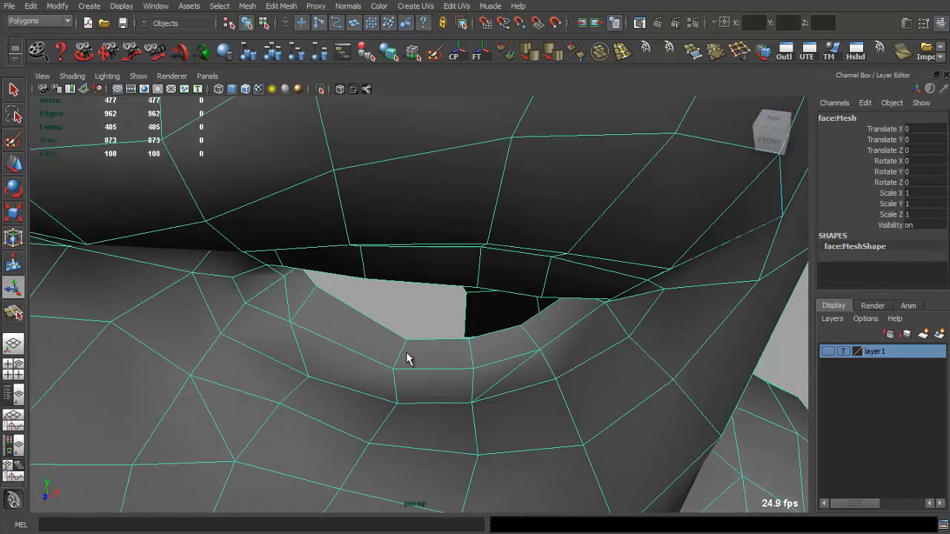
Step: Move the innermost vertices of the lower eyelid and the eye's inner corner to even out the lid thickness
key("q")
right_click_drag(406, 353, 403, 336)
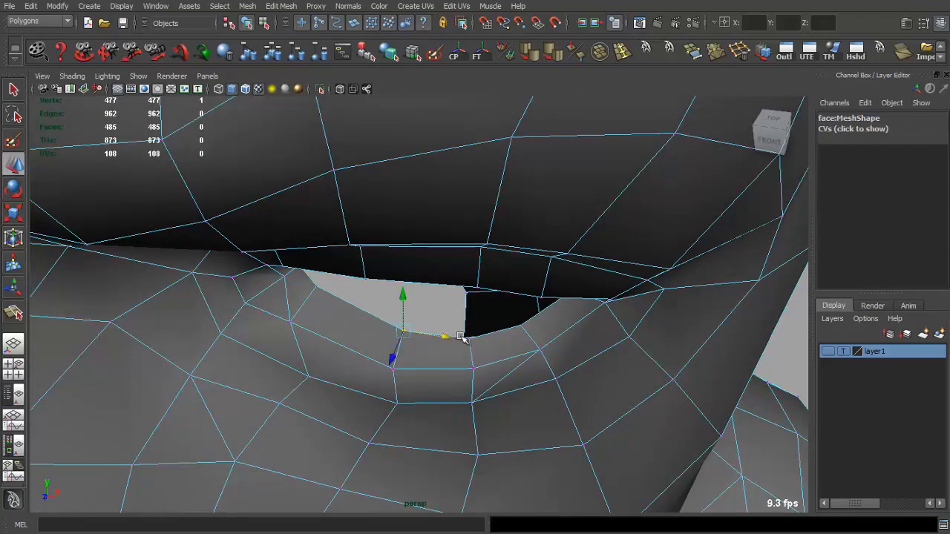
left_click(520, 327)
key("w")
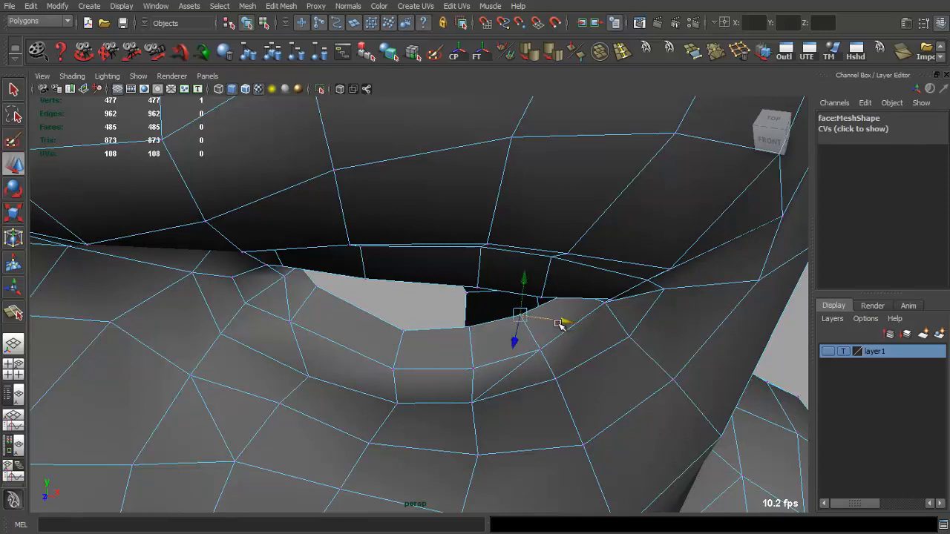
left_click_drag(561, 324, 325, 279, "alt")
left_click_drag(382, 256, 443, 288, "alt")
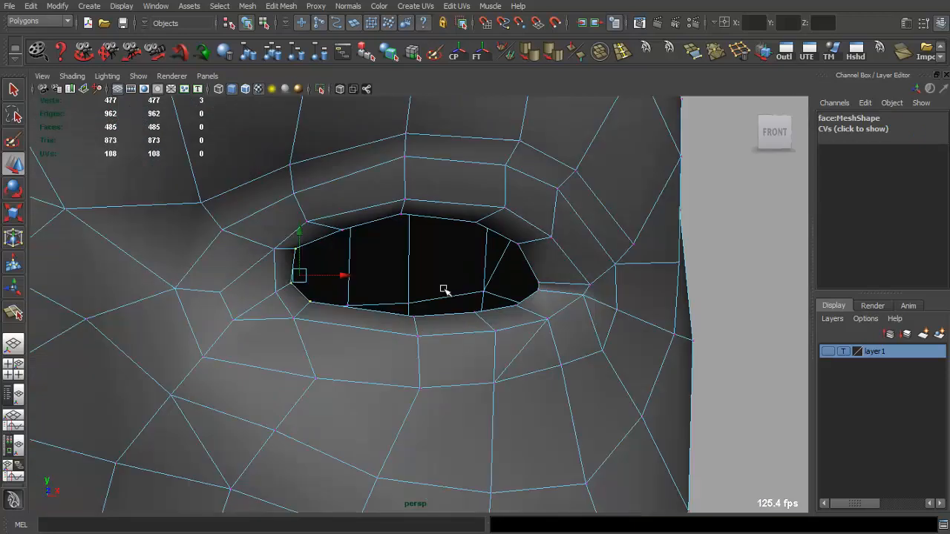
Step: Clear the selection and check the shaded eye opening on the whole face
key("q")
left_click(348, 322)
scroll(565, 286, "down", 5)
left_click(588, 327)
left_click_drag(587, 327, 575, 314, "alt")
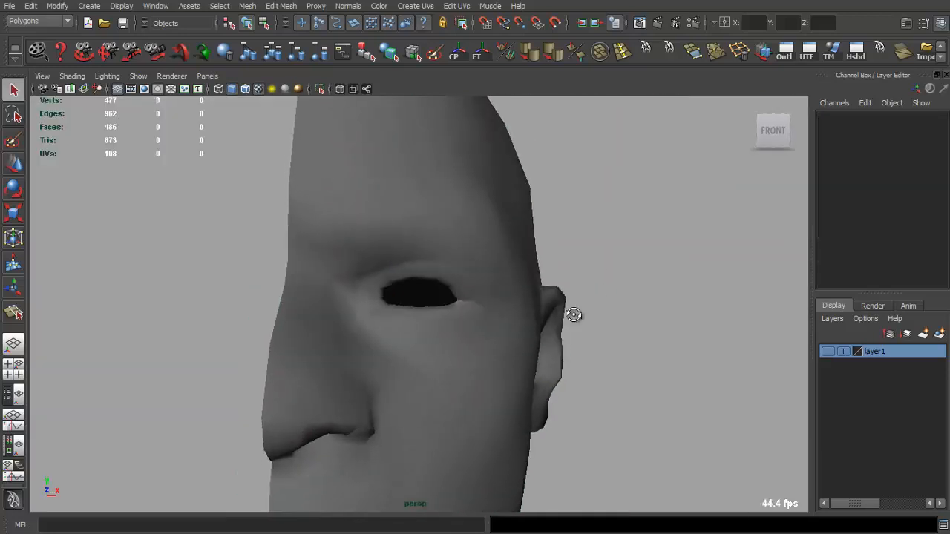
Step: Show the sculpt reference, compare the half face's eye area against it, and hide the reference again
left_click(403, 318)
scroll(350, 293, "up", 6)
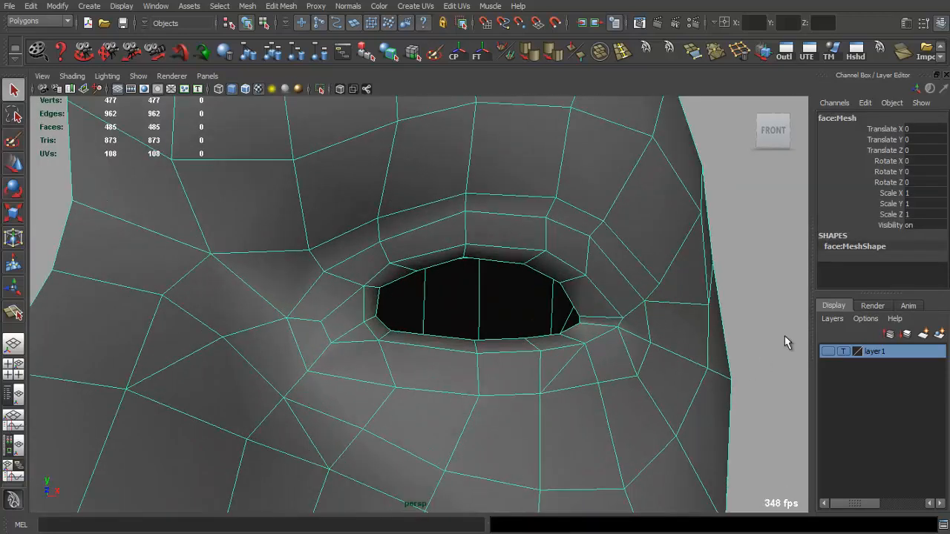
left_click(828, 352)
mouse_move(480, 335)
left_mouse_down("alt")
mouse_move(418, 344)
mouse_move(470, 344)
left_mouse_up("alt")
key("5")
right_click_drag(798, 363, 666, 329, "alt")
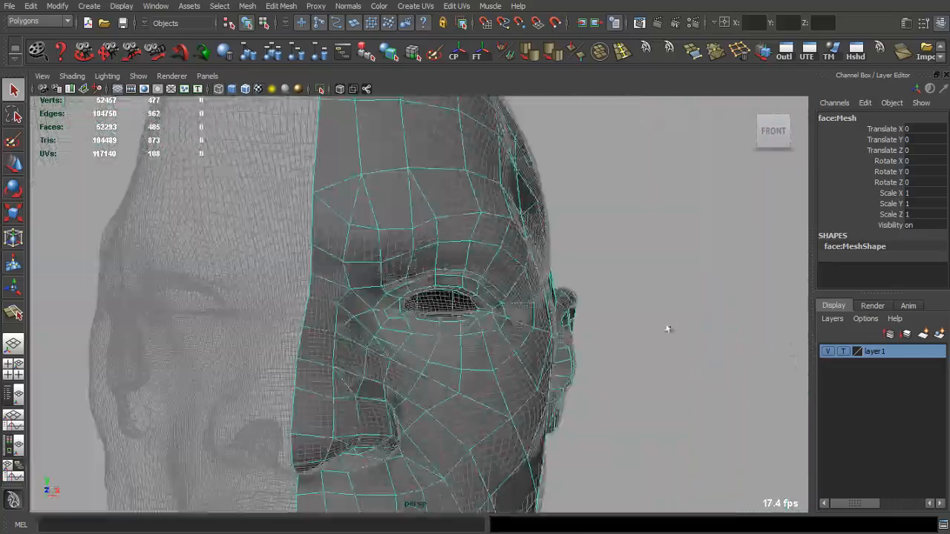
left_click(666, 329)
right_click_drag(449, 309, 371, 312, "alt")
left_click(832, 351)
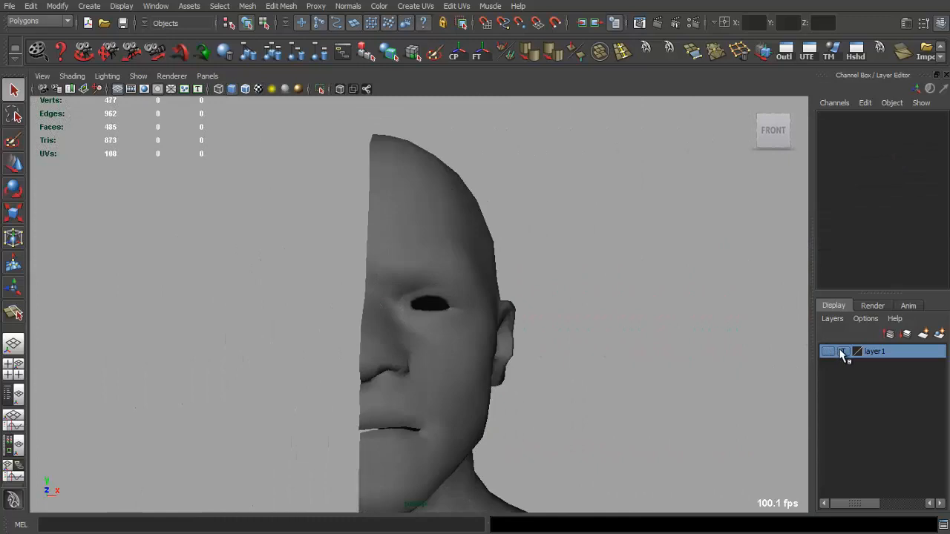
Step: Adjust the two neighbouring vertices at the eye's inner corner on the face mesh and clear the mesh highlight
right_click_drag(750, 343, 598, 331, "alt")
left_click_drag(598, 331, 512, 338, "alt")
right_click_drag(475, 342, 594, 368, "alt")
left_click(361, 319)
right_click_drag(361, 320, 441, 339, "alt")
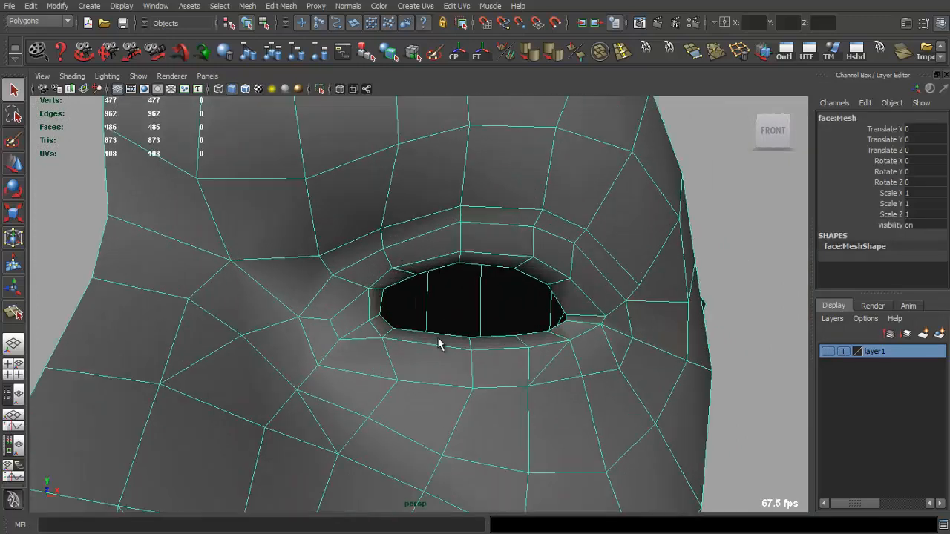
key("F8")
left_click(375, 288)
key("w")
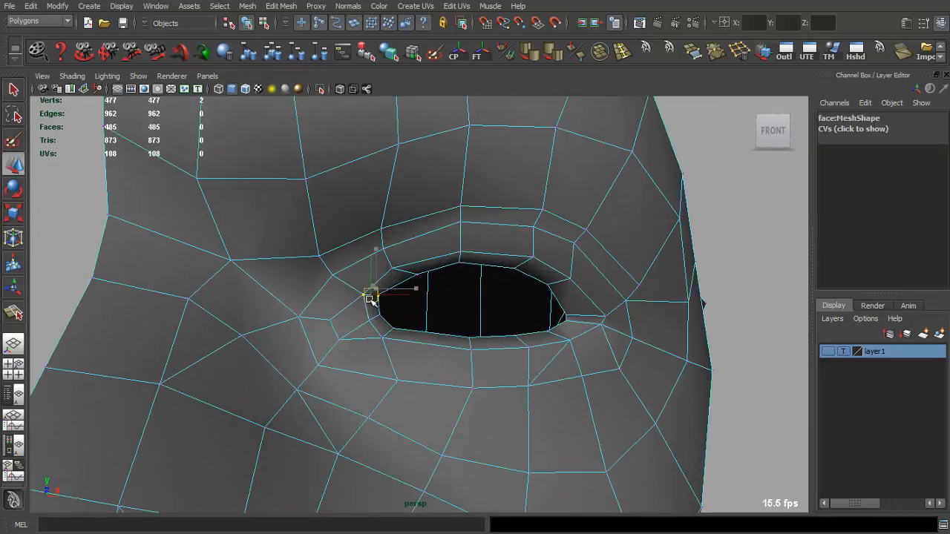
key("q")
left_click(709, 282)
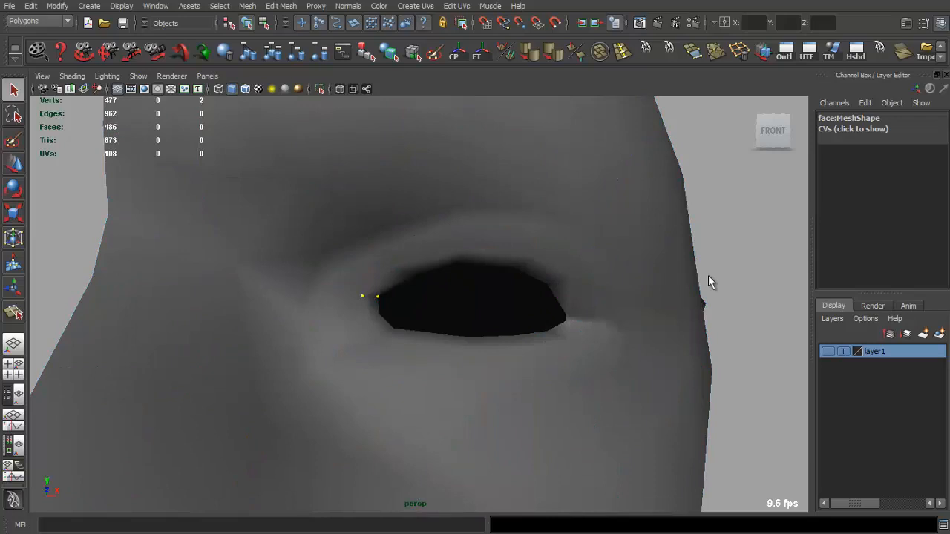
Step: Show the sculpt reference in shaded view and set its layer's display type to Reference
left_click(828, 352)
left_click(843, 351)
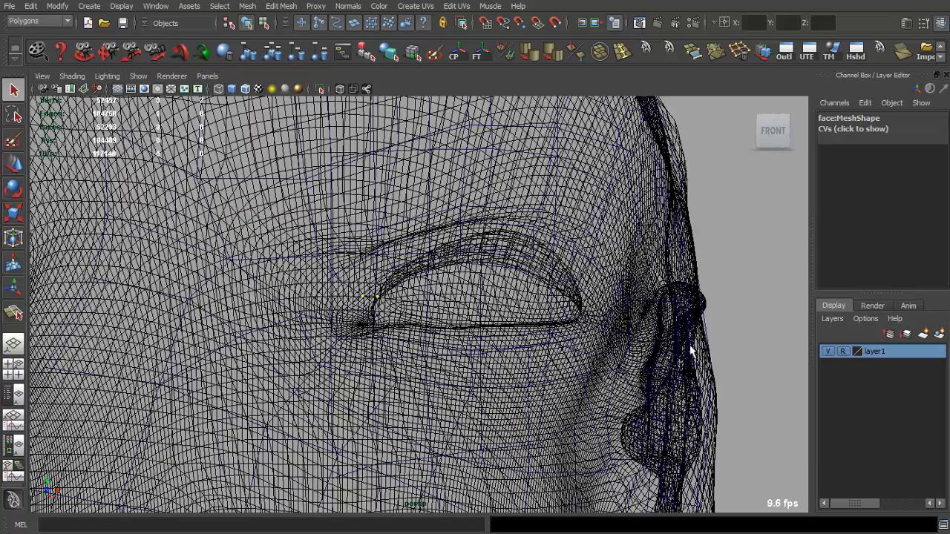
left_click_drag(448, 318, 410, 319, "alt")
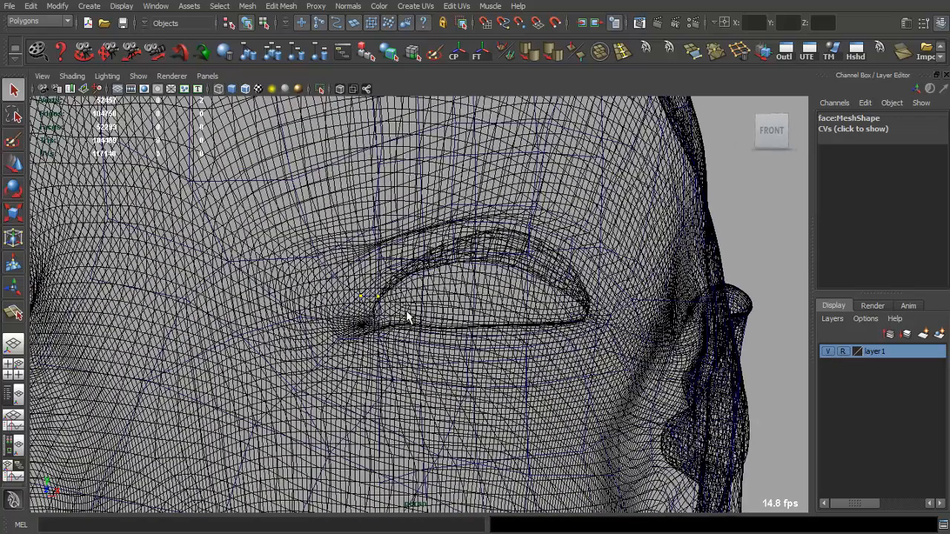
key("5")
Step: Reposition the vertex at the eye's inner corner against the sculpt, hide the reference and return to object selection
left_click(367, 307)
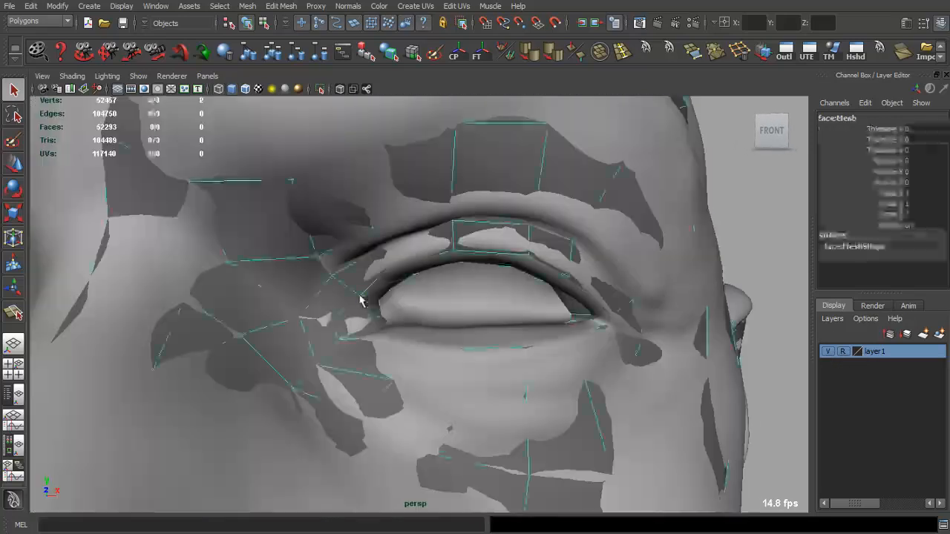
key("F9")
key("4")
left_click_drag(365, 308, 387, 305, "alt")
key("w")
key("5")
key("q")
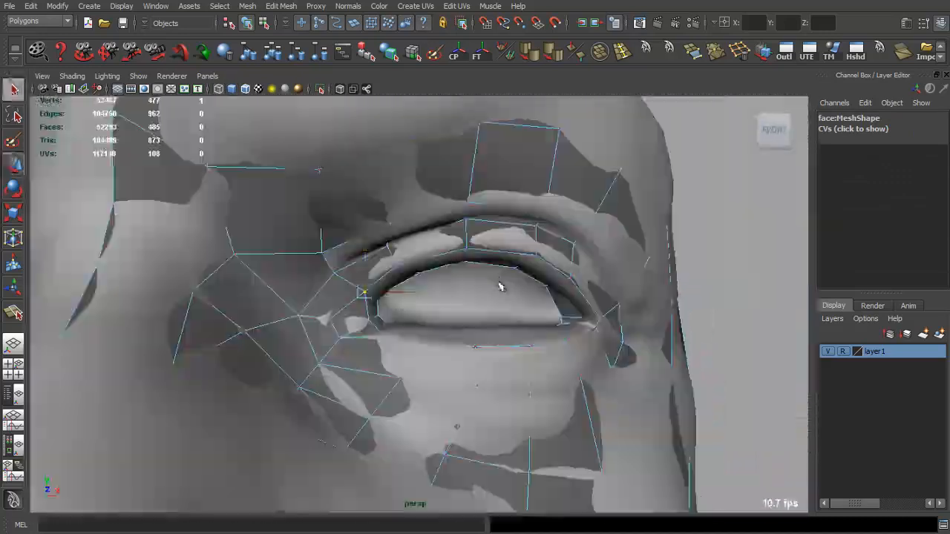
left_click(829, 352)
key("F8")
Step: Raise the inner-edge vertex of the lower eyelid slightly, working from above, and return to object selection
scroll(649, 299, "down", 5)
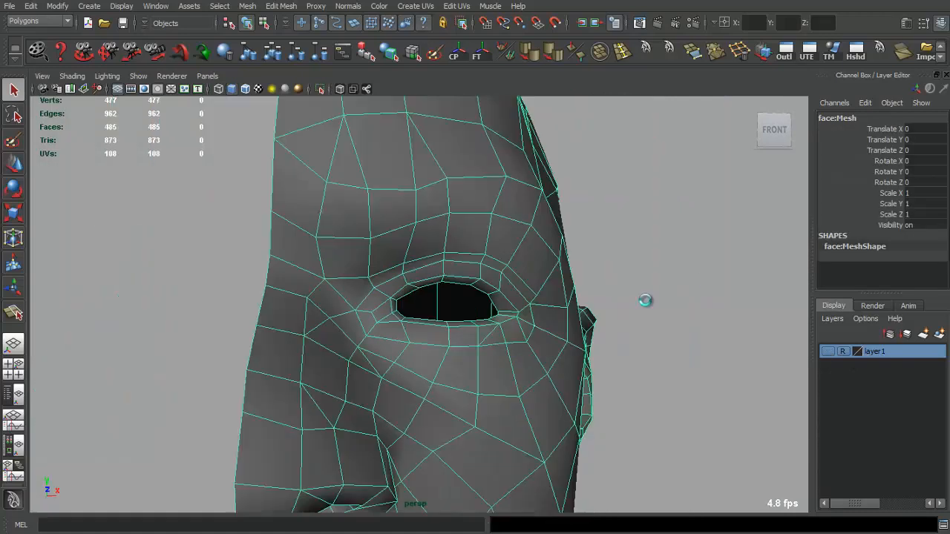
mouse_move(647, 302)
left_mouse_down("alt")
mouse_move(647, 314)
mouse_move(477, 341)
mouse_move(427, 314)
mouse_move(452, 356)
left_mouse_up("alt")
left_click(647, 346)
scroll(505, 366, "up", 5)
key("F9")
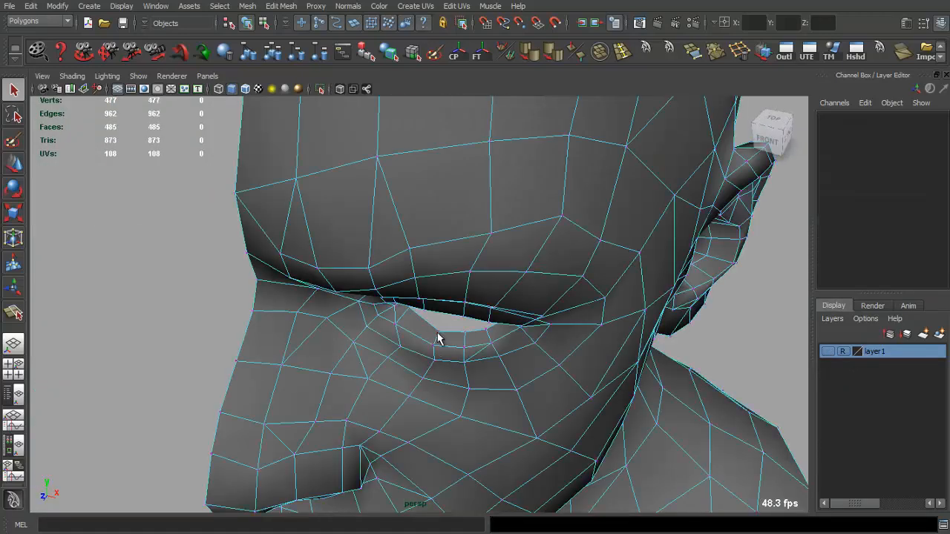
left_click(442, 338)
key("w")
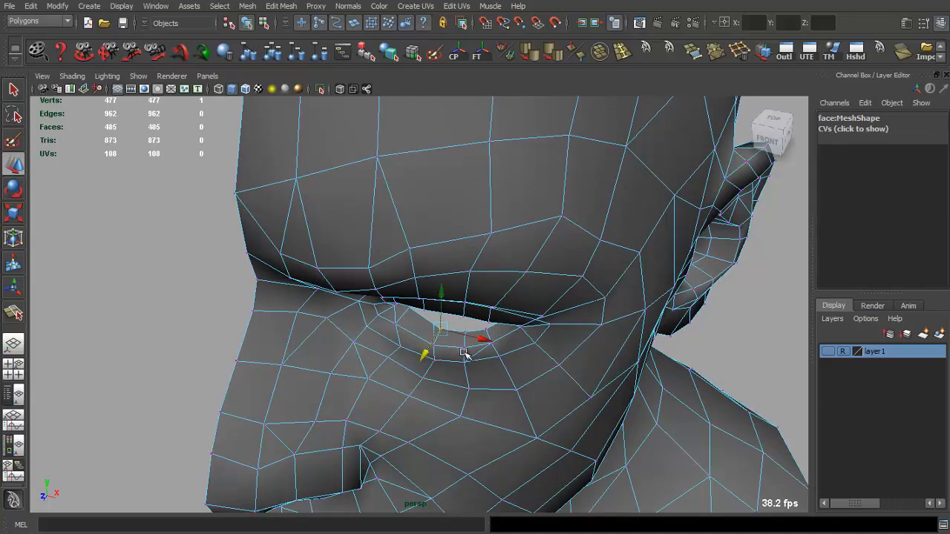
key("q")
key("F8")
Step: Review the half head from the front and frame the selected face mesh in a full-size front view
scroll(526, 365, "down", 8)
left_click(564, 299)
left_click_drag(564, 297, 481, 301, "alt")
scroll(457, 281, "down", 3)
left_click(473, 305)
key("space")
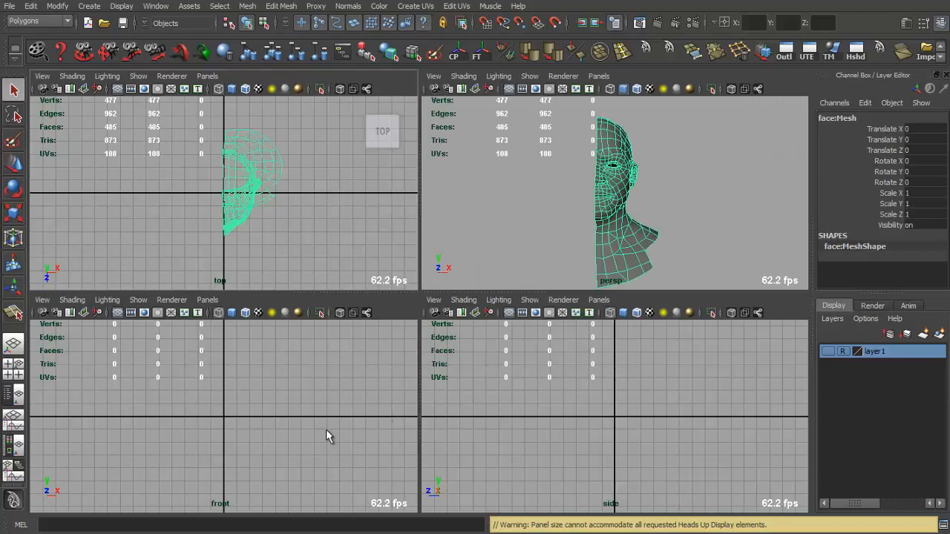
key("f")
key("space")
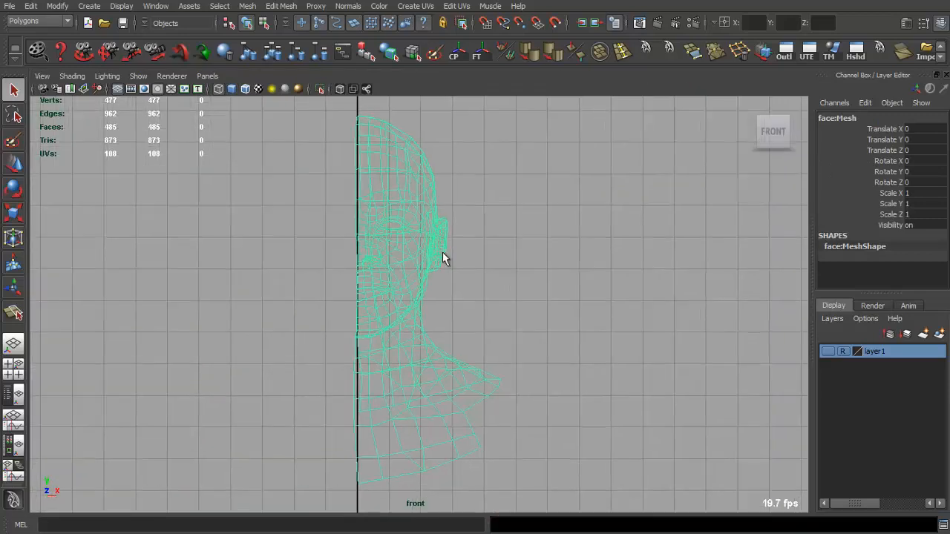
Step: Select all vertices along the half head's open edge, flatten them into a straight line and snap it onto the central axis
key("F9")
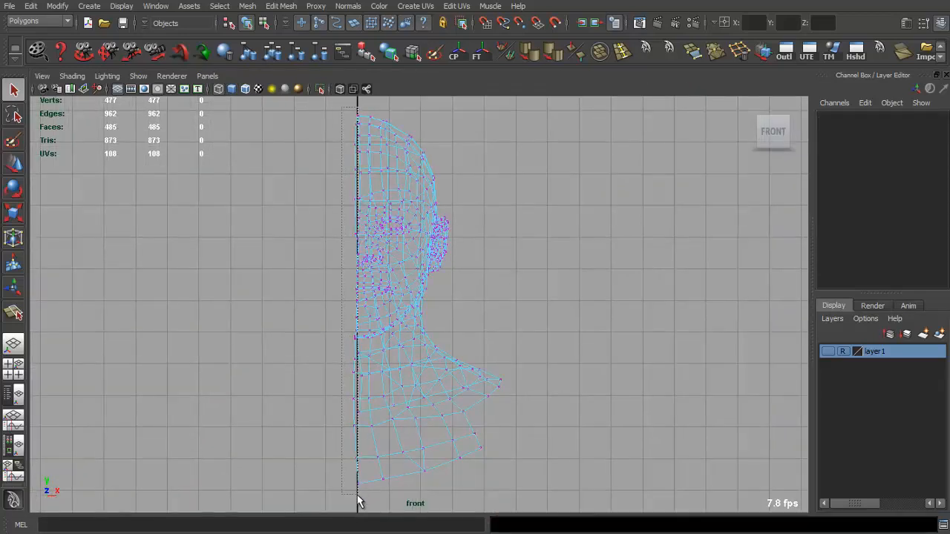
left_click_drag(360, 503, 356, 502)
scroll(390, 297, "up", 6)
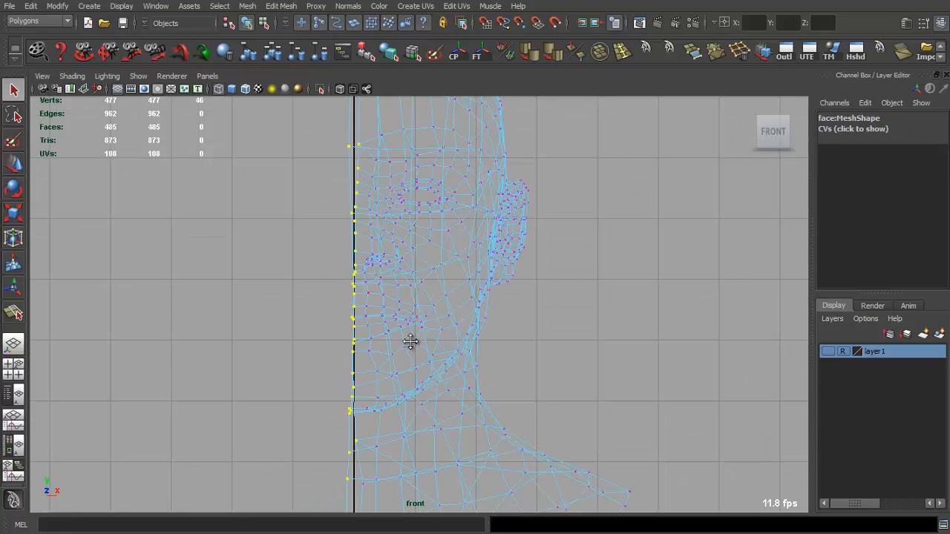
middle_click_drag(398, 451, 407, 233, "alt")
scroll(340, 402, "up", 3)
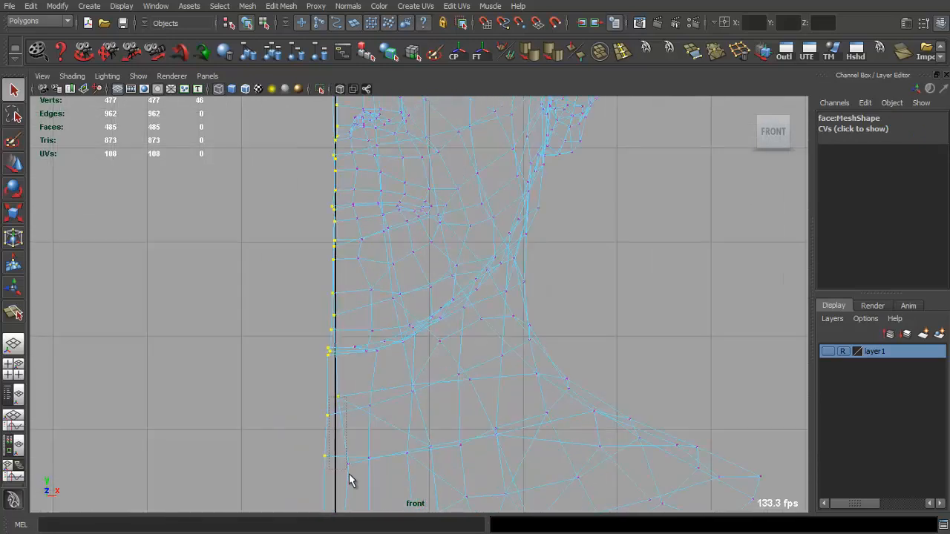
left_click_drag(351, 481, 352, 483, "shift")
scroll(379, 396, "down", 3)
scroll(394, 352, "up", 3)
key("w")
middle_click_drag(426, 236, 452, 294, "alt")
scroll(452, 294, "up", 2)
left_click(416, 291)
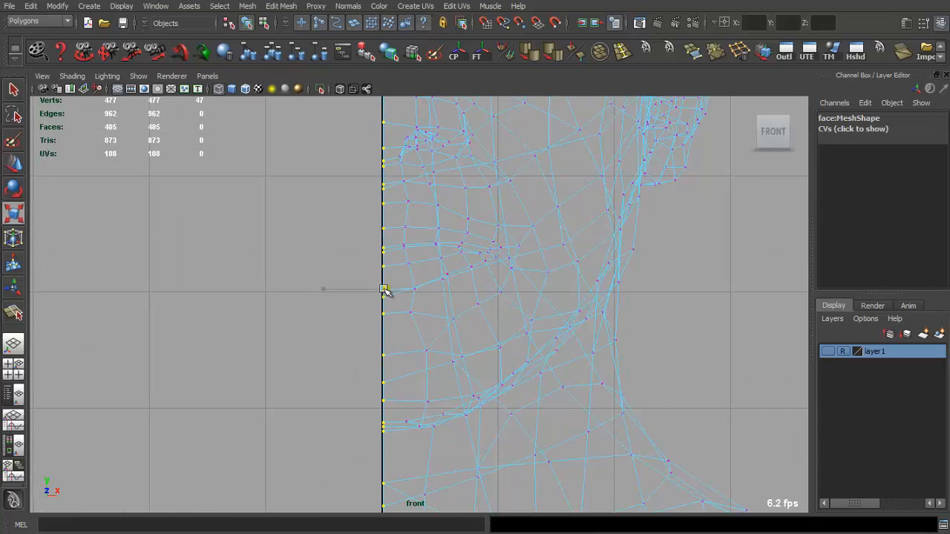
left_click_drag(384, 290, 387, 291)
left_click(428, 289)
scroll(418, 290, "down", 5)
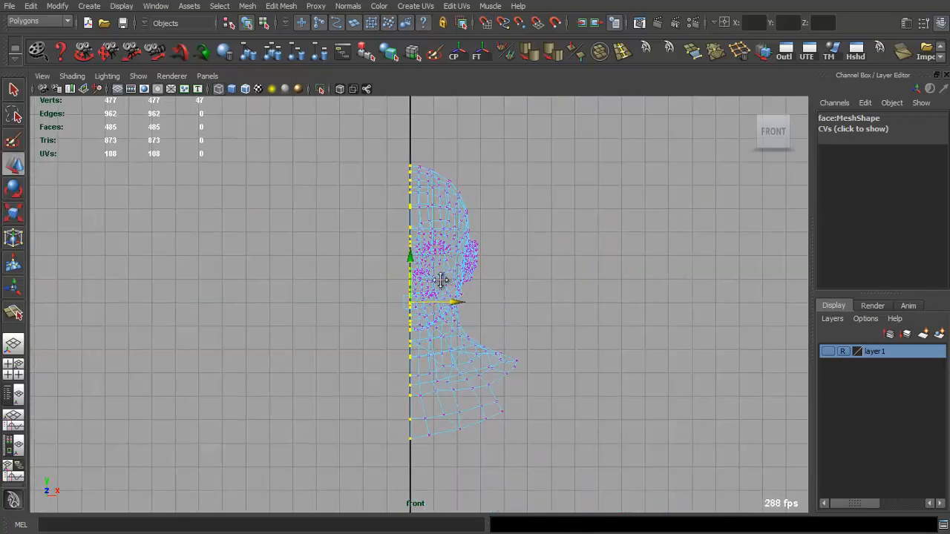
Step: Return to object selection, freeze the face mesh's transformations and snap its pivot onto the central axis
scroll(435, 276, "up", 2)
key("q")
right_click_drag(429, 248, 475, 224)
key("w")
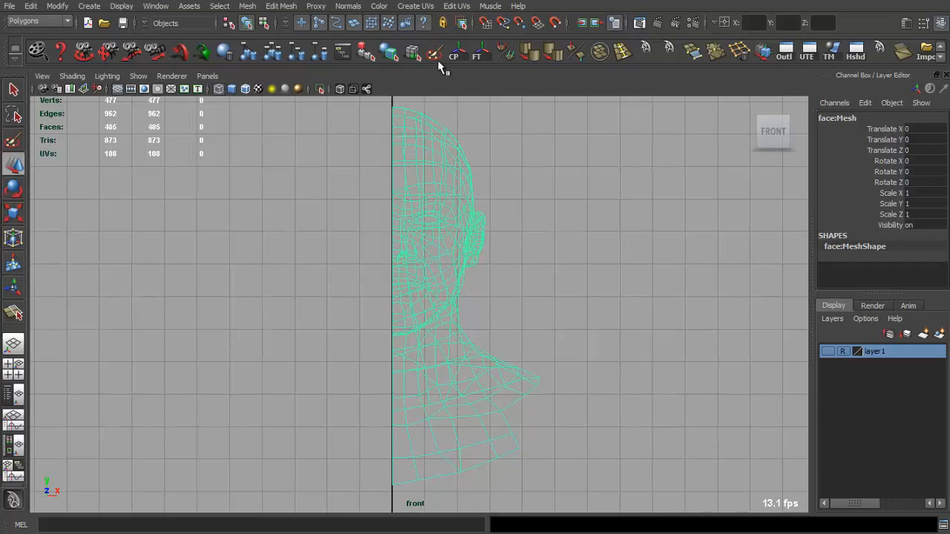
left_click(478, 54)
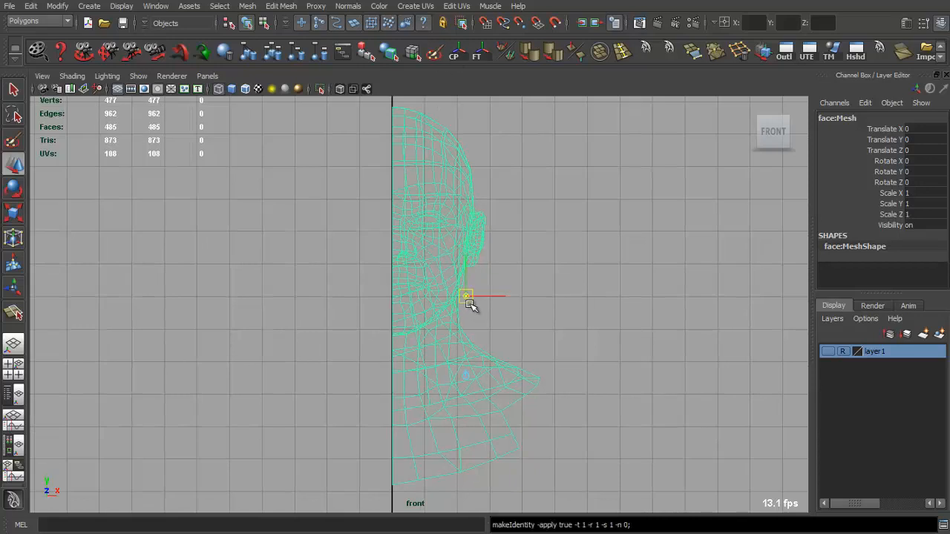
left_click_drag(468, 300, 390, 300)
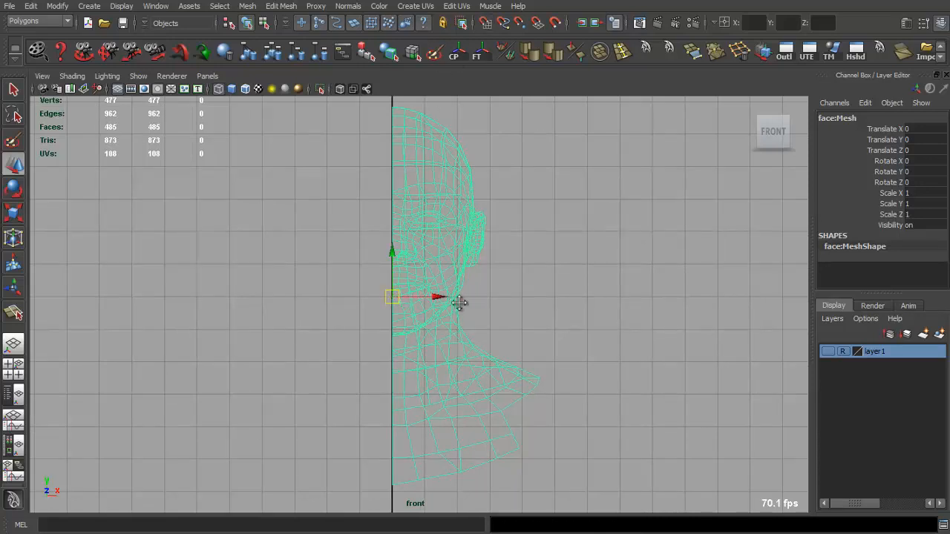
middle_click_drag(460, 302, 464, 308, "alt")
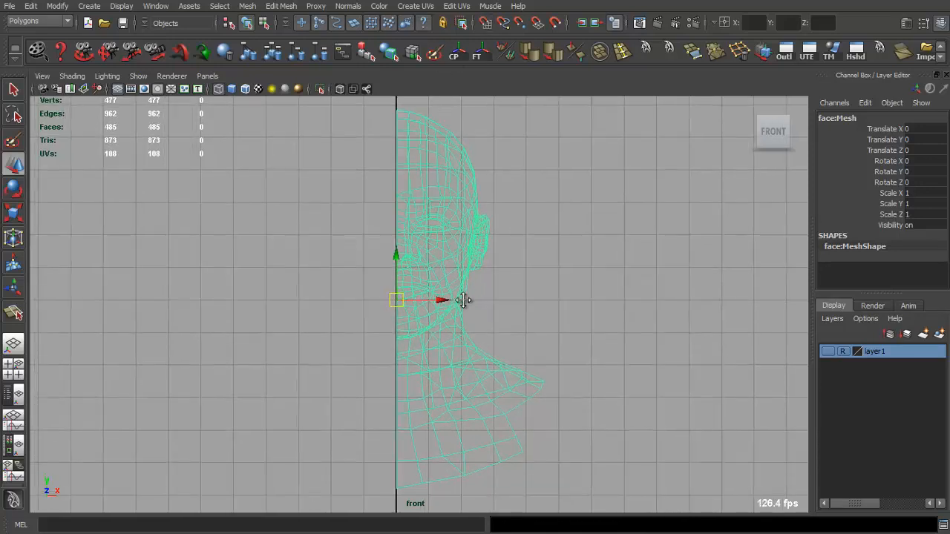
Step: Create a mirrored instance of the half head with the saved script, and undo it
left_click(645, 53)
middle_click_drag(562, 175, 524, 227, "alt")
key("ctrl+z")
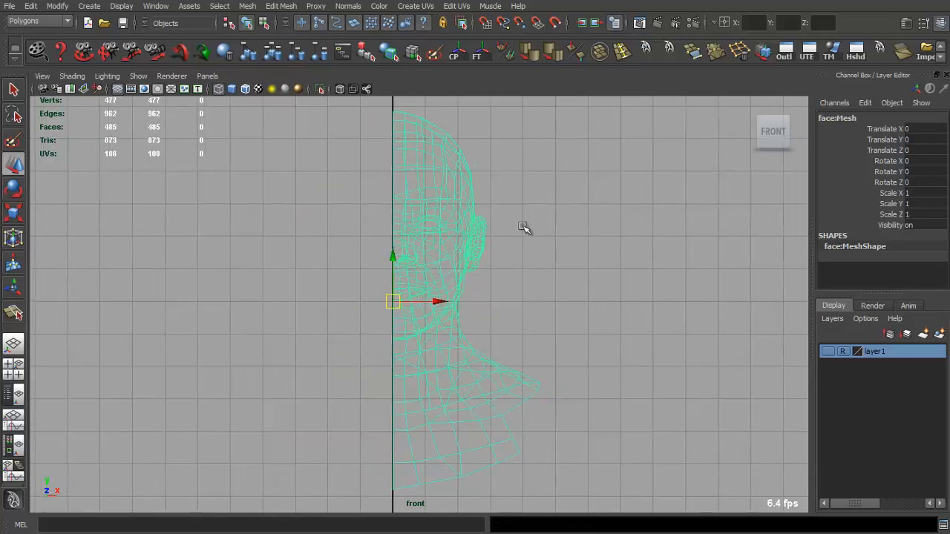
Step: Duplicate the half head with Duplicate Special as one instance, with rotation 0 and an X scale of -1
left_click(33, 6)
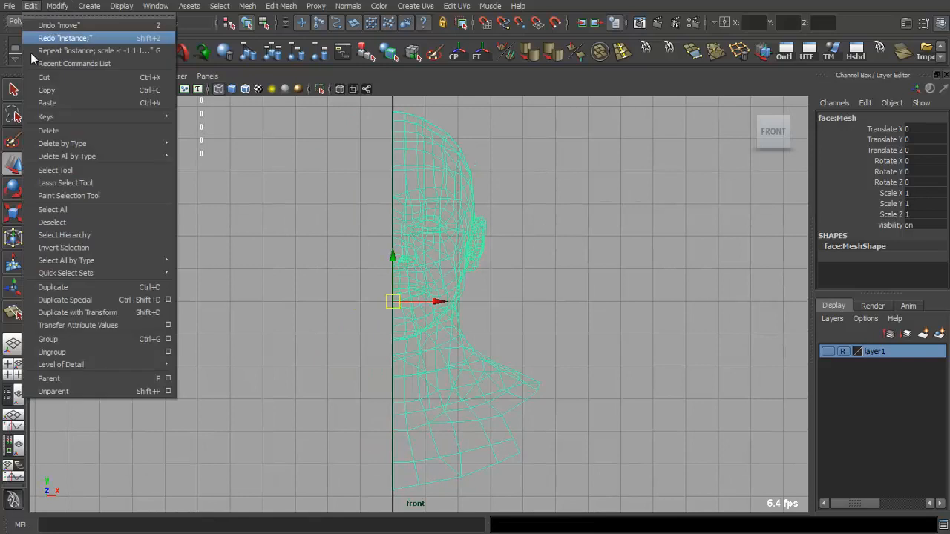
left_click(172, 300)
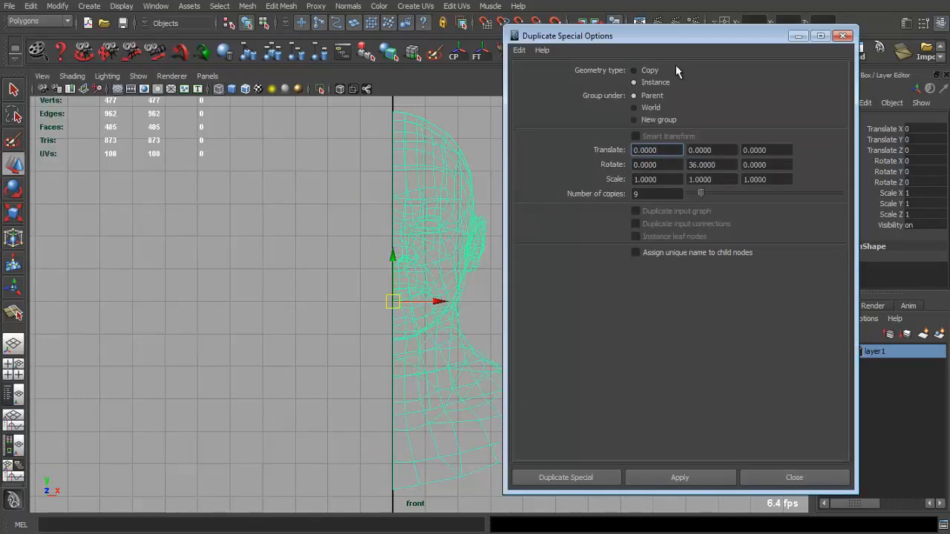
left_click_drag(667, 33, 706, 107)
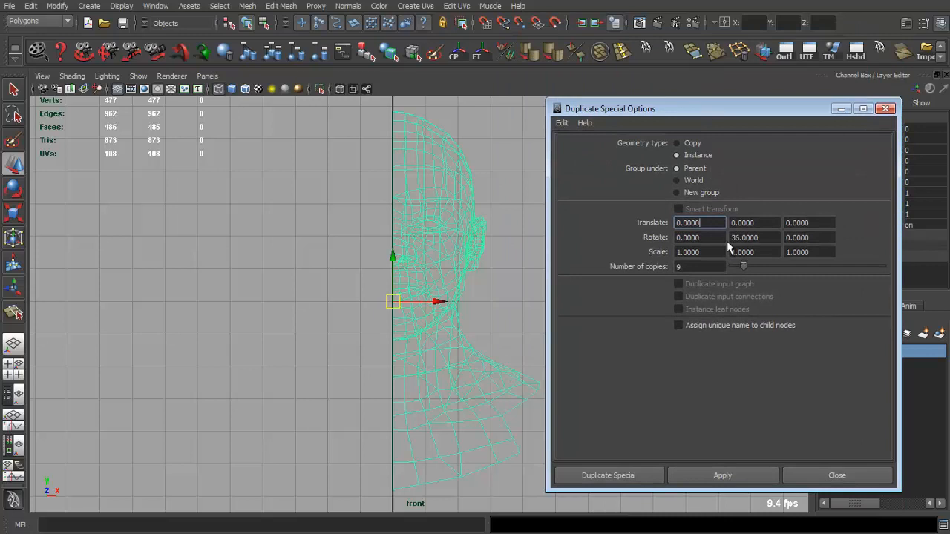
left_click(771, 239)
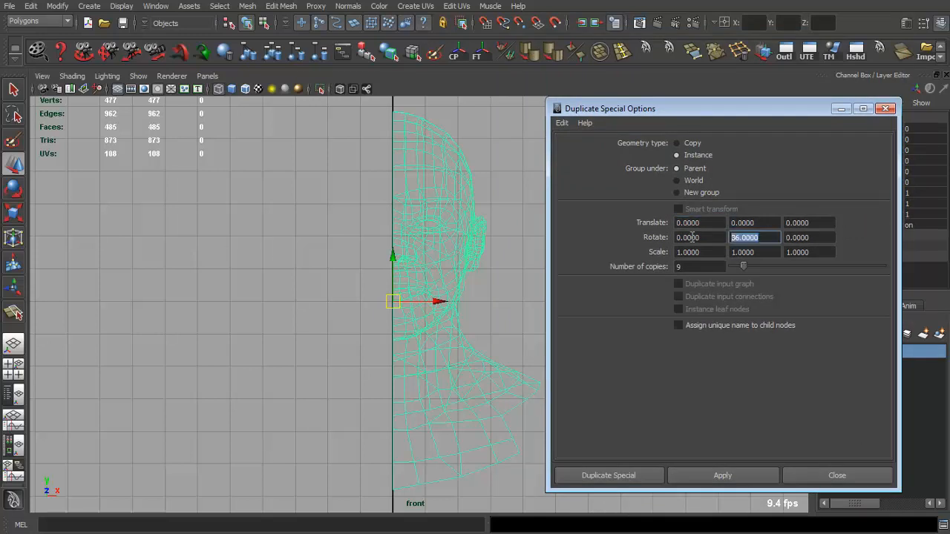
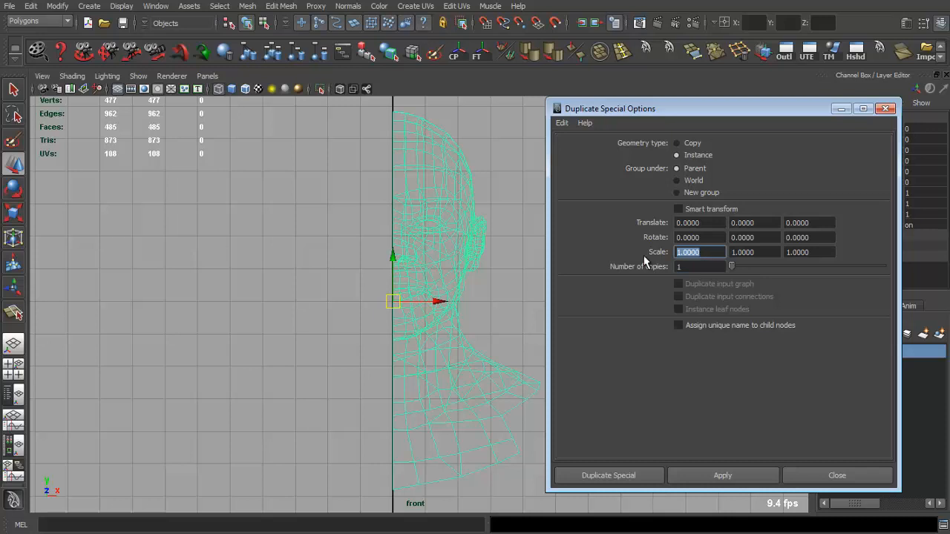
type("-1")
left_click(719, 238)
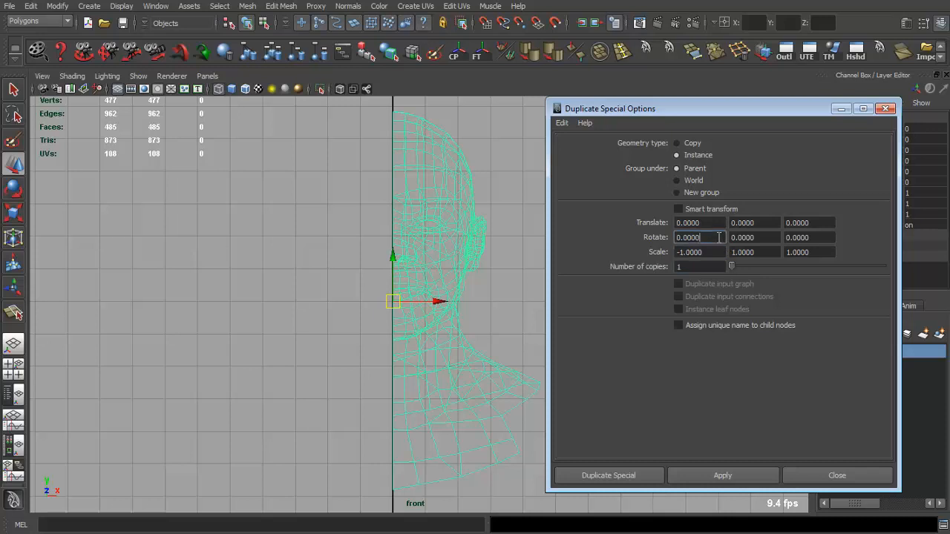
left_click(717, 475)
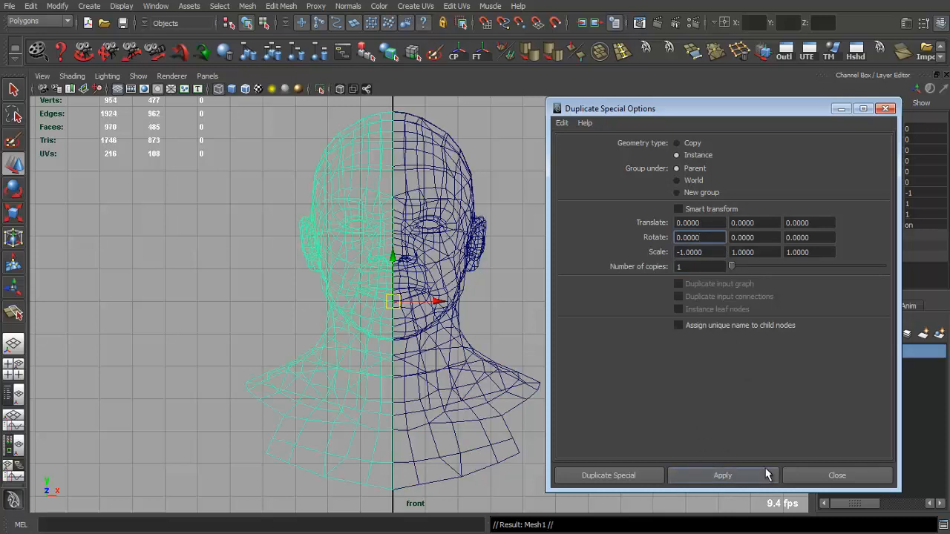
left_click(836, 476)
Step: Test the mirrored symmetry by moving a group of vertices around the temple and ear, undo the move and clear the selection
left_click(438, 181)
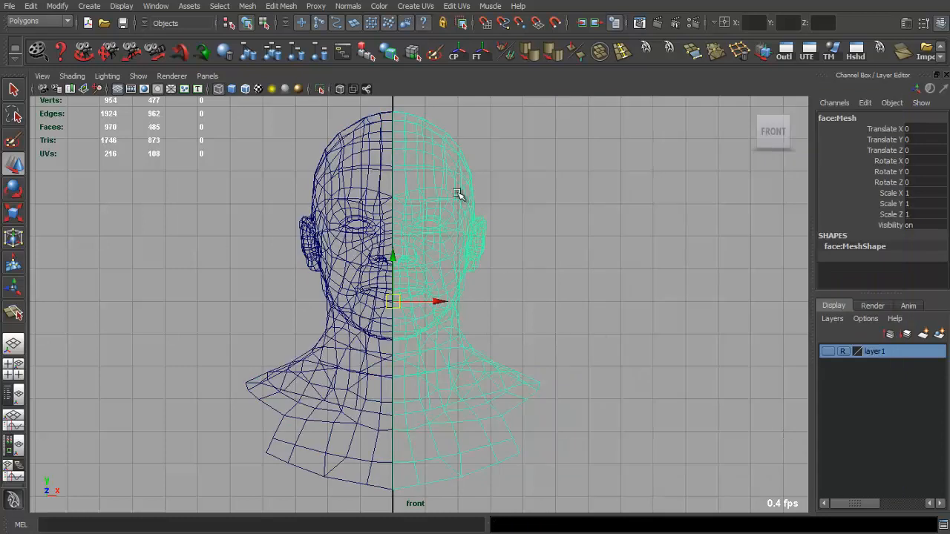
right_click_drag(445, 212, 438, 180)
left_click_drag(438, 180, 479, 205)
key("ctrl+z")
key("q")
right_click_drag(449, 211, 460, 199)
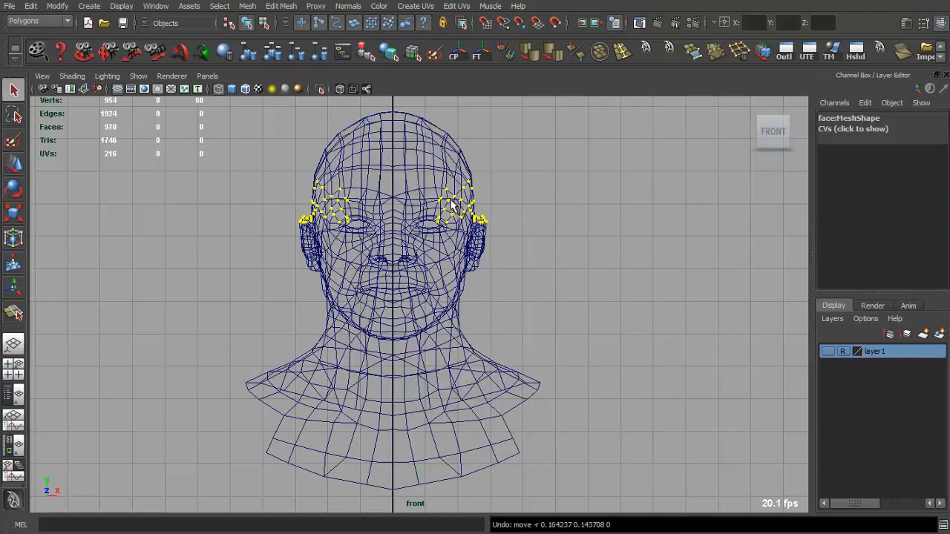
left_click(474, 217)
middle_click_drag(473, 222, 451, 216, "alt")
left_click(526, 225)
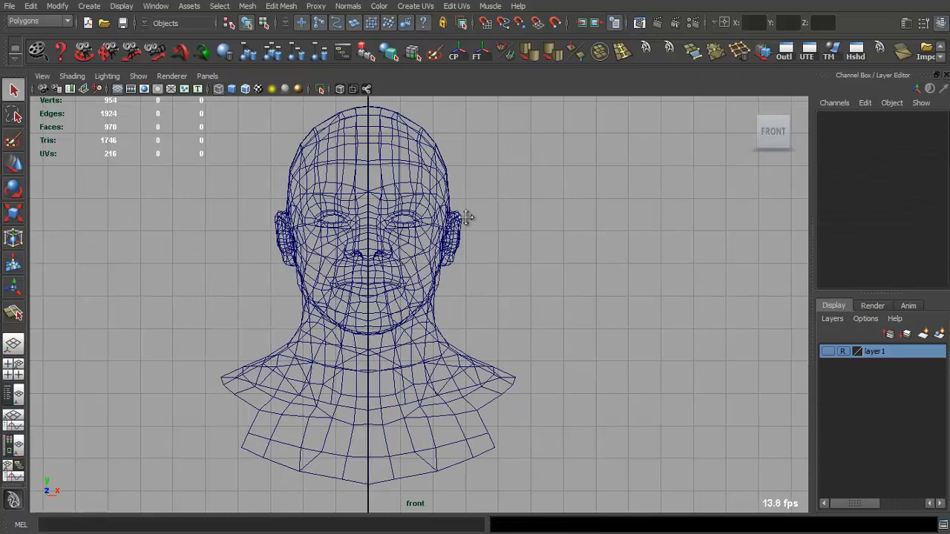
Step: Examine the mirrored head in the perspective view from the side and front, then close up around the mouth
key("space")
key("space")
left_click_drag(477, 219, 282, 280, "alt")
left_click(423, 226)
left_click(539, 244)
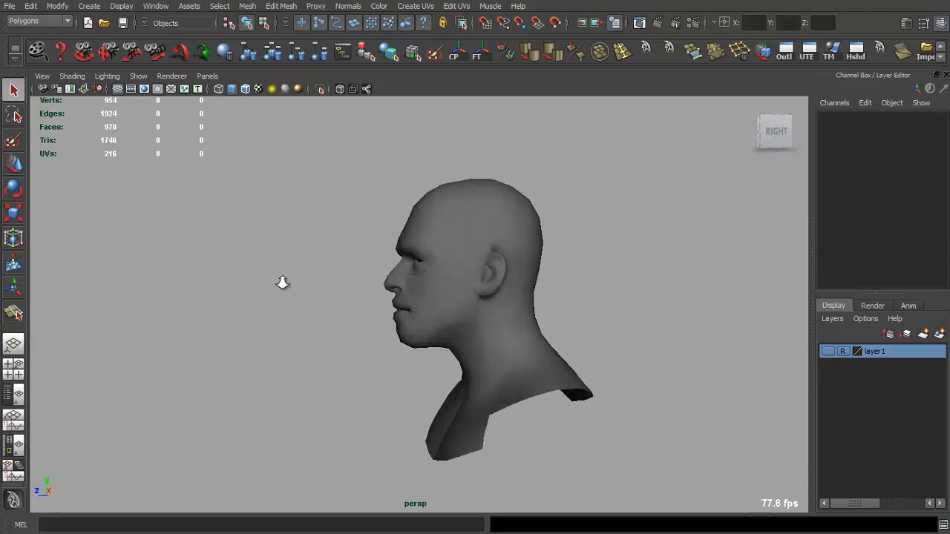
right_click_drag(283, 280, 396, 297, "alt")
left_click_drag(396, 297, 448, 297, "alt")
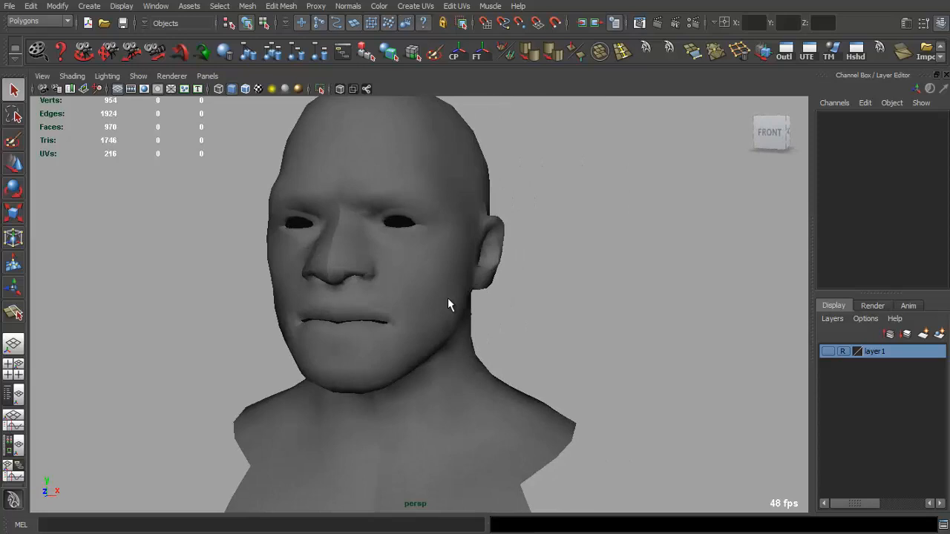
right_click_drag(448, 298, 478, 274, "alt")
left_click_drag(478, 275, 468, 253, "alt")
left_click(489, 293)
right_click_drag(468, 253, 528, 286, "alt")
middle_click_drag(529, 285, 550, 281, "alt")
left_click_drag(550, 281, 414, 196, "alt")
Step: Delete the mirrored instance half of the head, keeping the original half
key("F10")
key("F8")
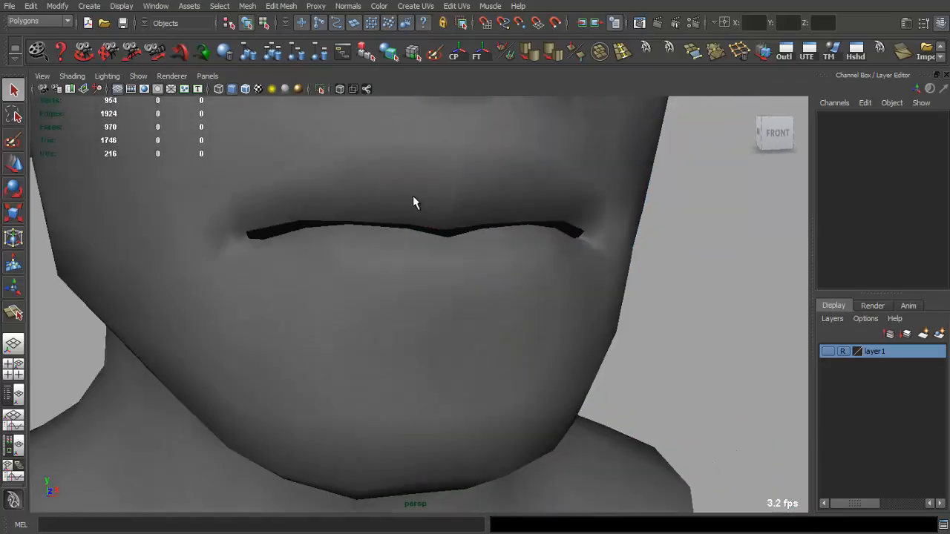
left_click(433, 243)
left_click(476, 187)
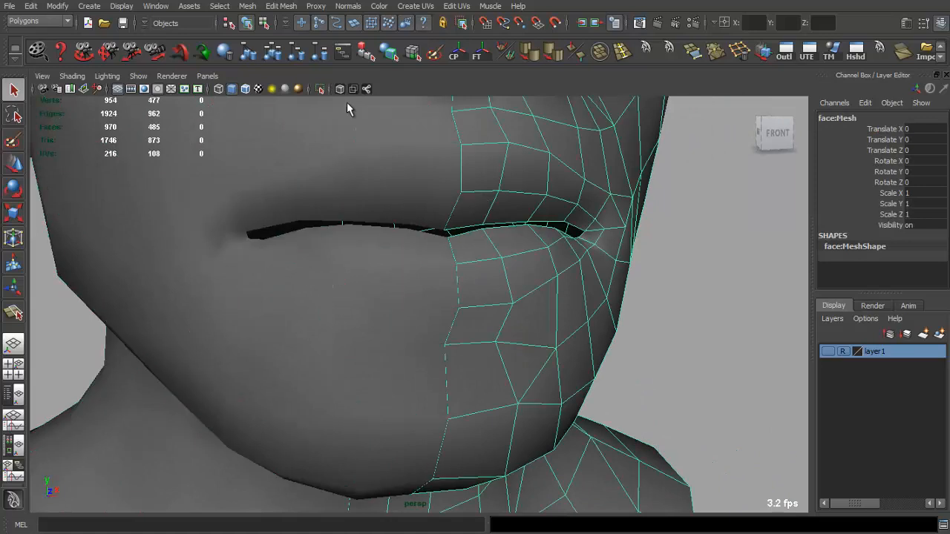
left_click(396, 235)
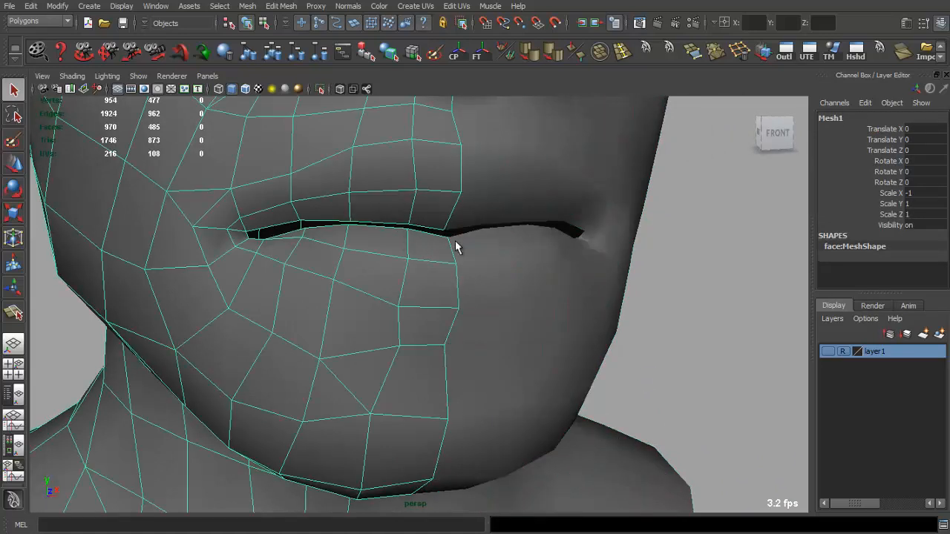
key("Delete")
left_click(509, 193)
Step: Extrude the border edges of the lip opening and move the new edges back into the mouth
left_click_drag(498, 220, 505, 289, "alt")
key("F8")
left_click(329, 298)
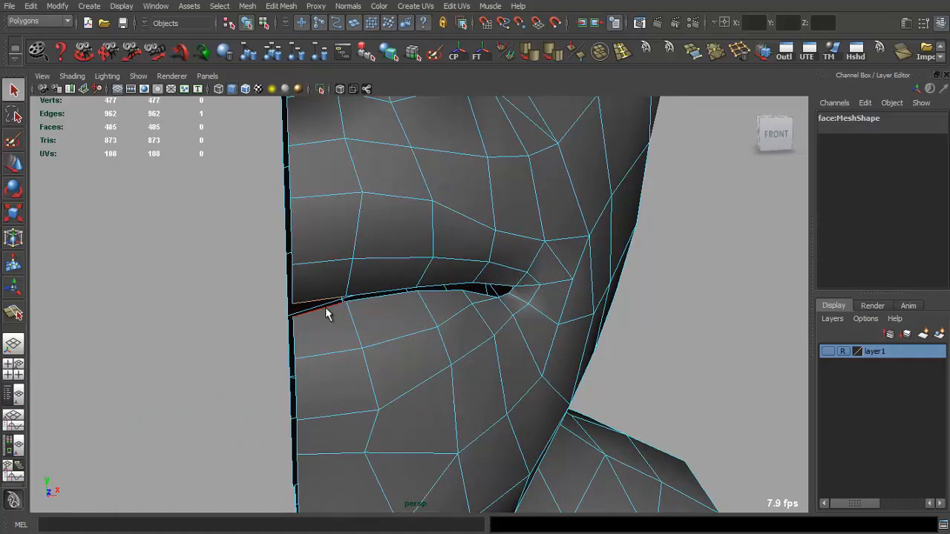
double_click(325, 307, "shift")
left_click_drag(354, 299, 458, 294, "alt")
right_click_drag(458, 294, 472, 317, "shift")
left_click_drag(472, 317, 463, 311, "alt")
key("w")
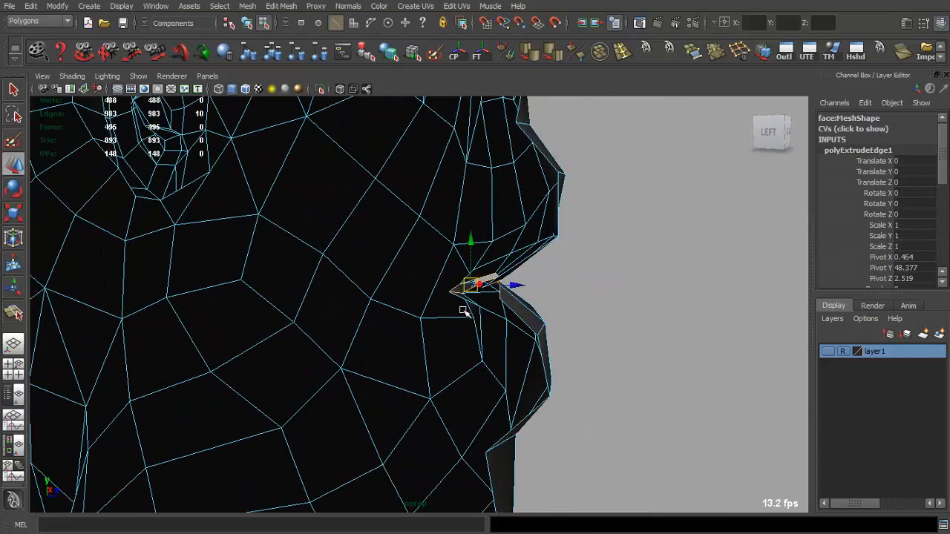
left_click_drag(505, 288, 413, 240)
Step: Reposition the extruded vertices at the inner corner of the mouth and along the adjoining lip edge
key("q")
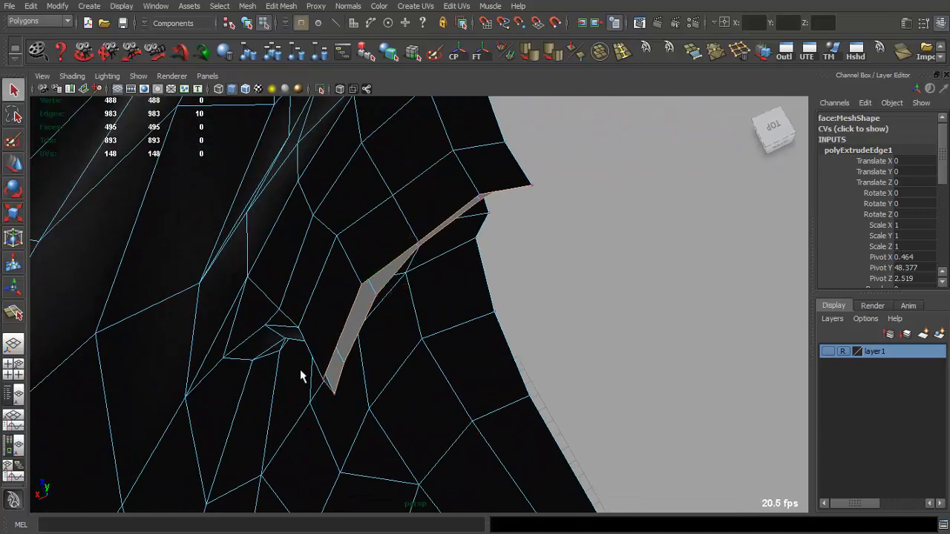
left_click_drag(349, 406, 345, 404)
key("w")
left_click(311, 348)
key("ctrl+z")
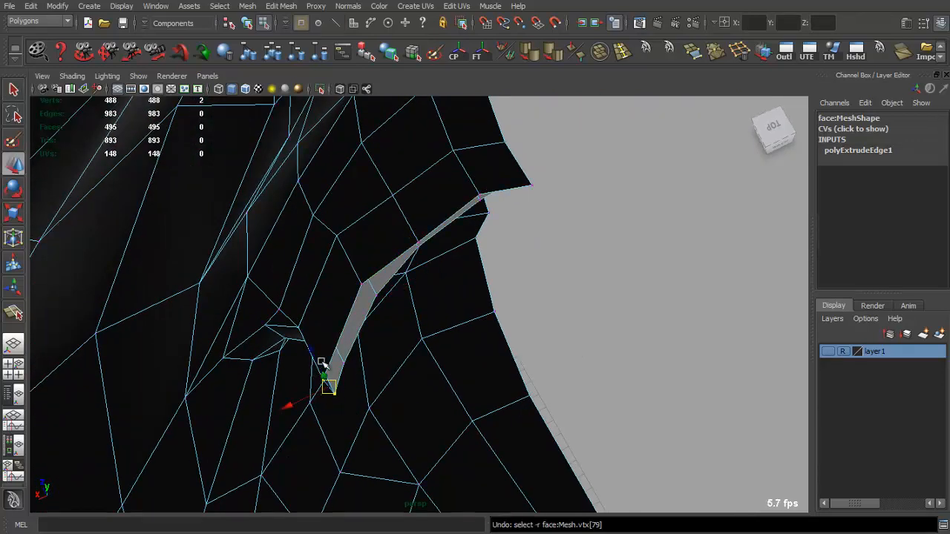
left_click_drag(320, 362, 319, 332)
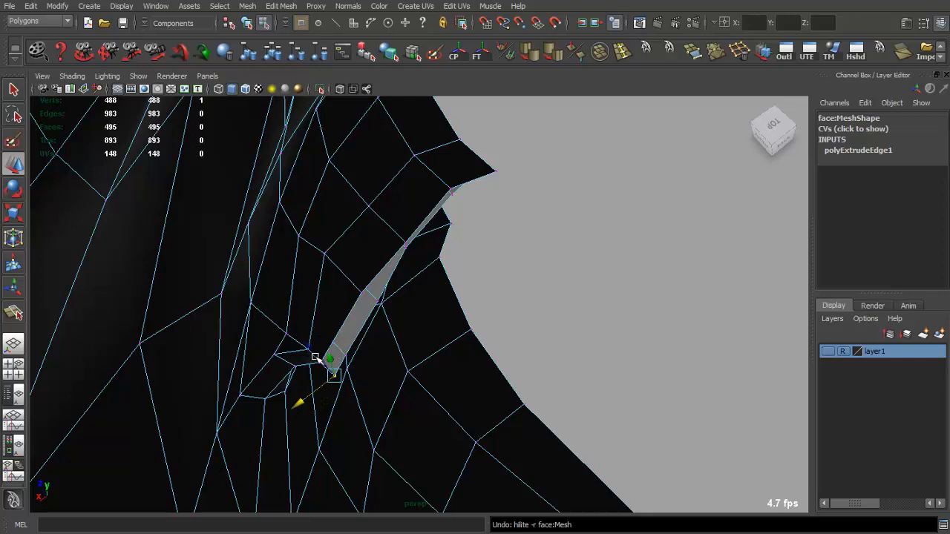
left_click_drag(307, 348, 325, 265, "alt")
left_click(384, 270)
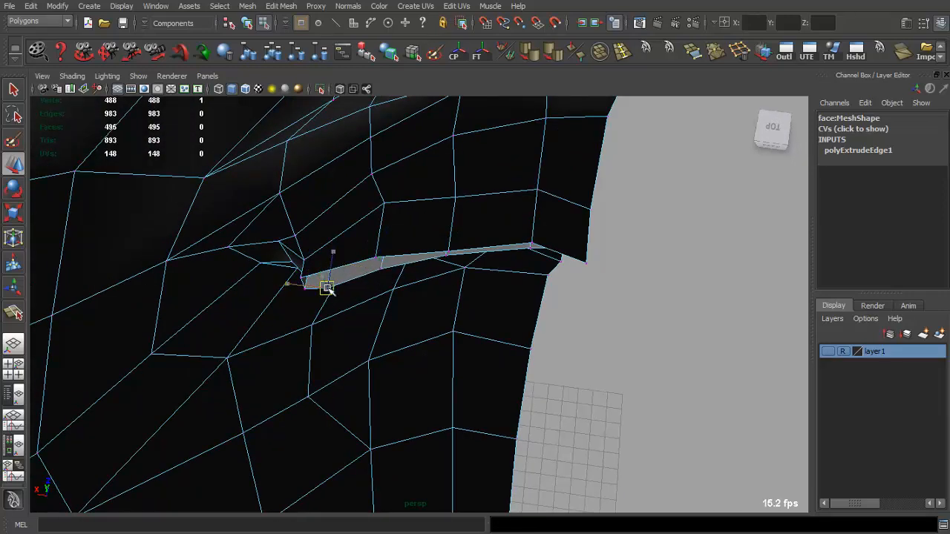
mouse_move(420, 275)
left_mouse_down("alt")
mouse_move(467, 191)
mouse_move(354, 203)
mouse_move(335, 221)
mouse_move(381, 250)
mouse_move(513, 276)
mouse_move(464, 295)
mouse_move(452, 285)
mouse_move(368, 300)
left_mouse_up("alt")
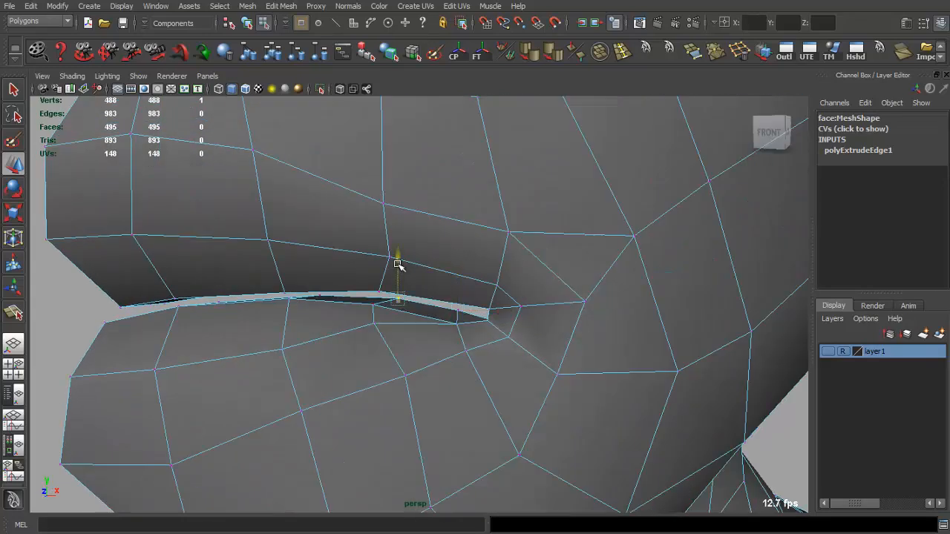
Step: Adjust individual edges of the extruded lip rim vertically near the mouth corner
left_click_drag(398, 265, 621, 265, "alt")
key("q")
right_click_drag(572, 324, 572, 299)
left_click(583, 287)
key("w")
left_click_drag(567, 253, 567, 249)
left_click_drag(569, 252, 345, 321, "alt")
key("q")
left_click(572, 303)
key("w")
left_click(571, 260)
Step: Select the two vertices at the inner mouth corner and scale them together
key("q")
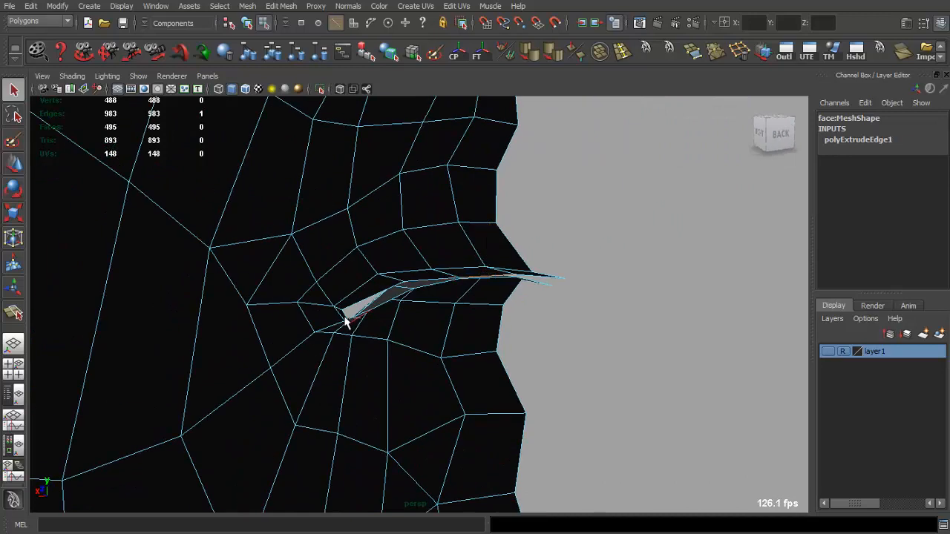
left_click(345, 321)
left_click(349, 321, "shift")
key("w")
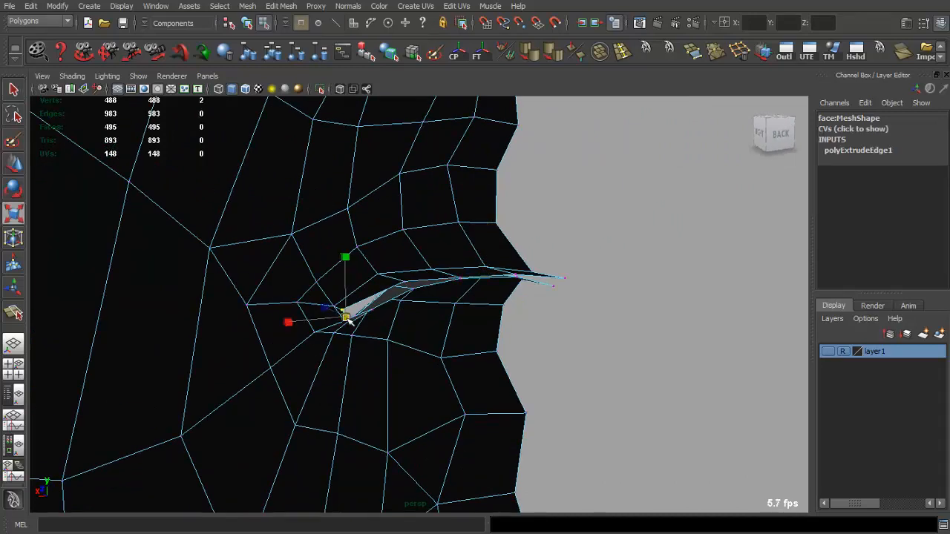
left_click_drag(344, 318, 337, 317)
Step: Select the open edge loop inside the lips and extrude it a second time
left_click_drag(337, 318, 557, 299, "alt")
scroll(312, 277, "down", 4)
left_click_drag(312, 278, 331, 299, "alt")
scroll(325, 286, "down", 4)
right_click_drag(331, 300, 411, 305, "alt")
left_click_drag(411, 305, 209, 343, "alt")
key("q")
key("F8")
left_click(352, 317)
right_click_drag(358, 316, 376, 285)
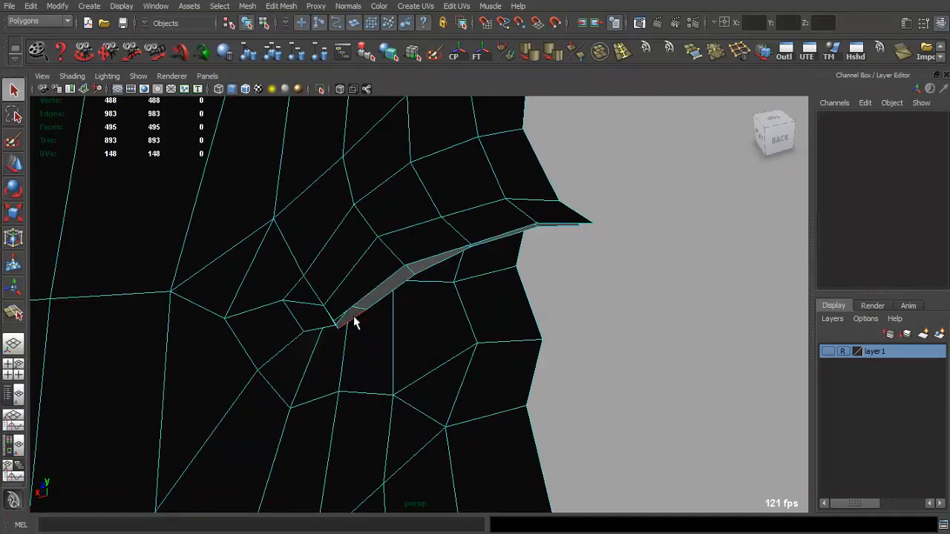
left_click(571, 230)
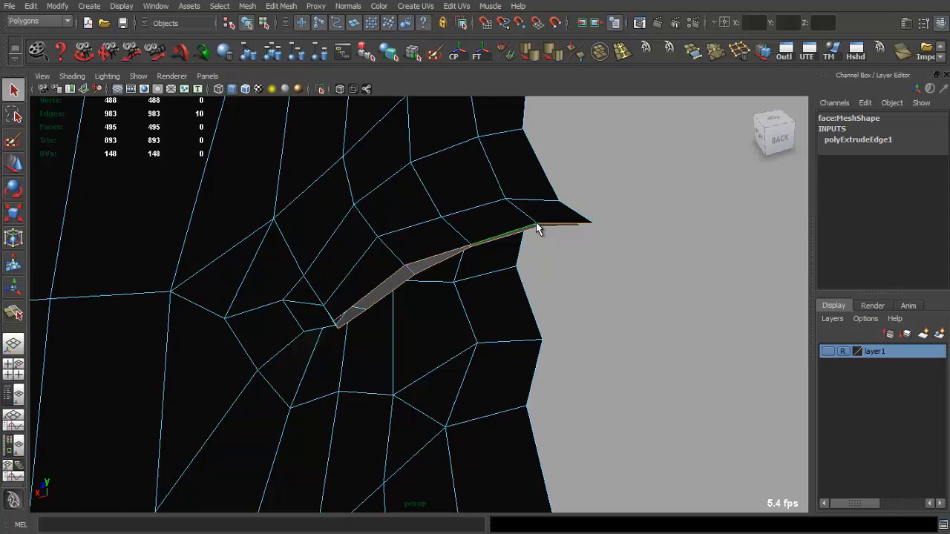
right_click_drag(550, 228, 521, 271, "shift")
left_click_drag(521, 269, 459, 269, "alt")
key("w")
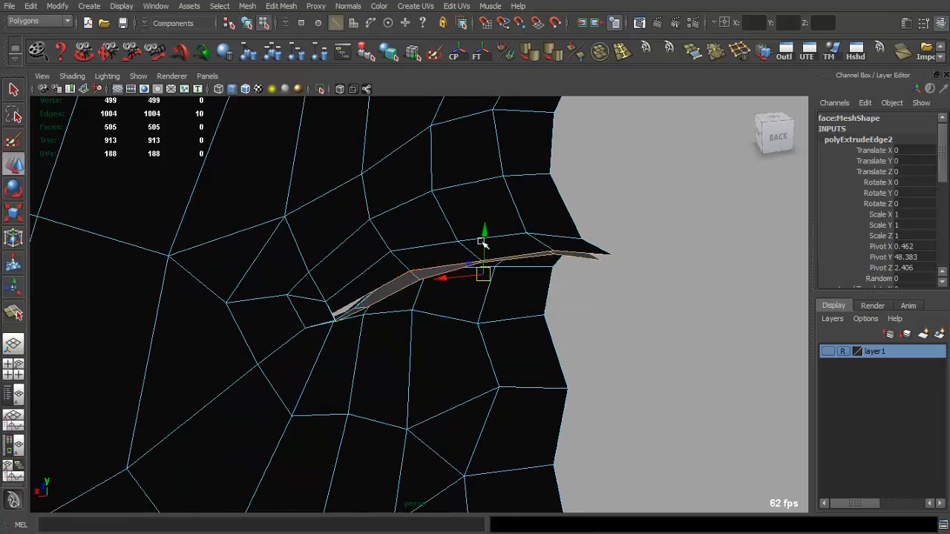
key("r")
left_click_drag(486, 218, 486, 191)
key("ctrl+z")
Step: Raise the newly extruded edges inside the mouth, and lower the ones behind the lower lip to spread the opening
key("w")
left_click_drag(487, 235, 486, 199)
left_click_drag(486, 200, 357, 237, "alt")
left_click_drag(503, 340, 617, 252)
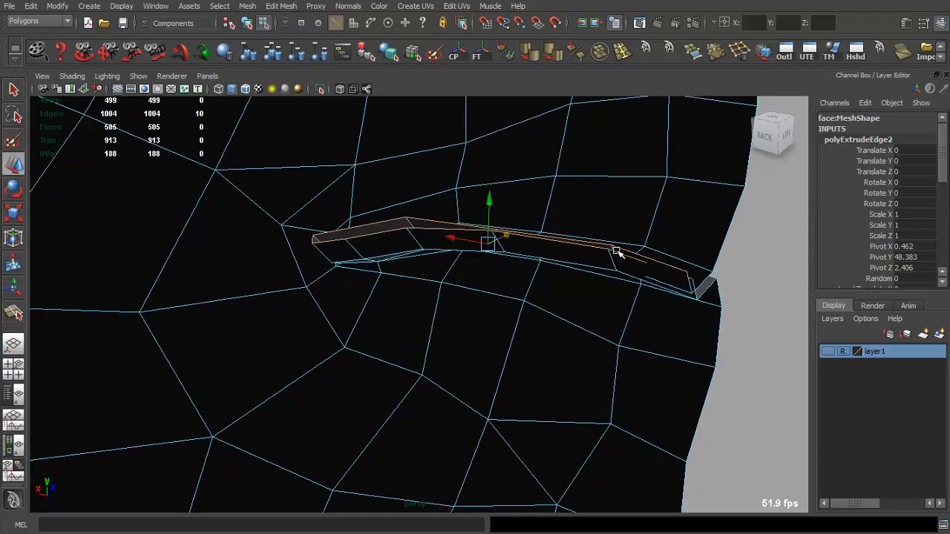
left_click(620, 256)
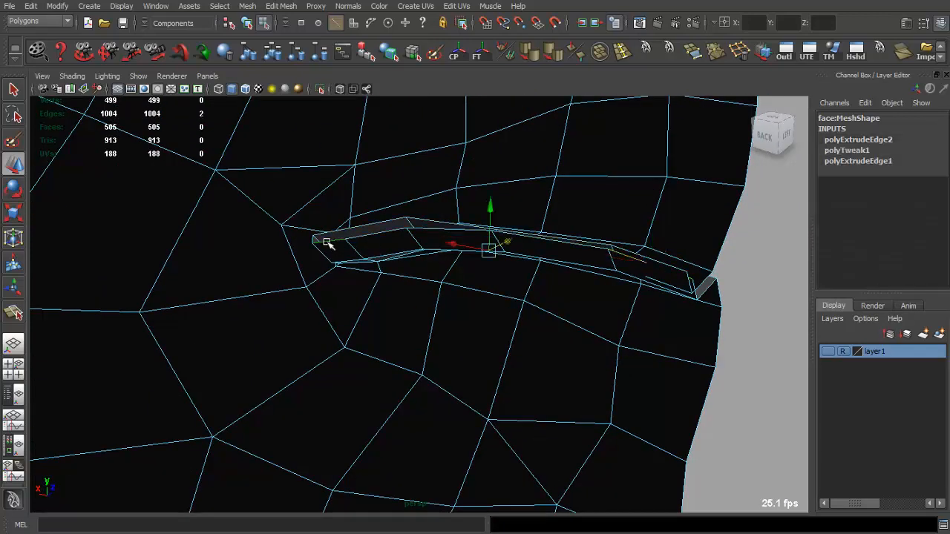
left_click_drag(488, 211, 495, 251)
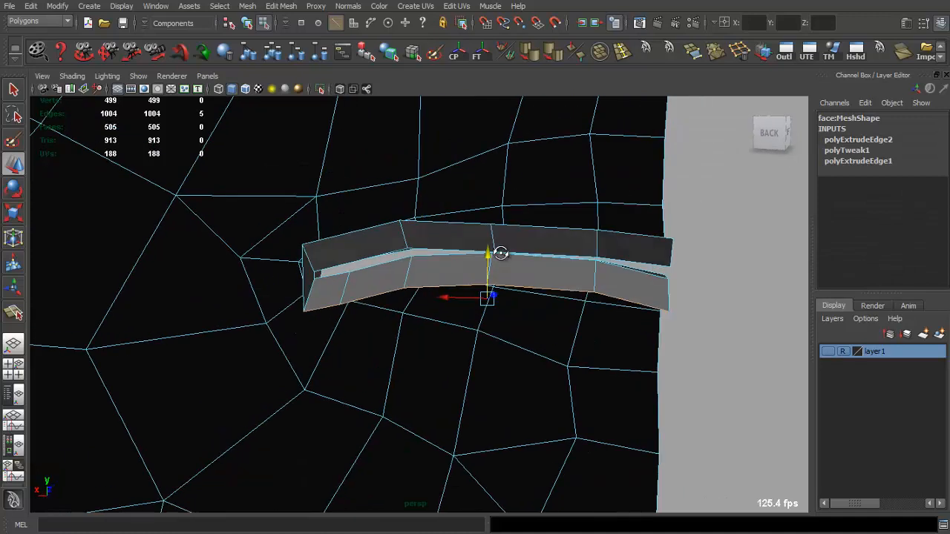
Step: Move the extruded corner edge outward past the mouth corner, return to object selection and clear the selection
left_click(312, 280)
left_click_drag(302, 278, 282, 277)
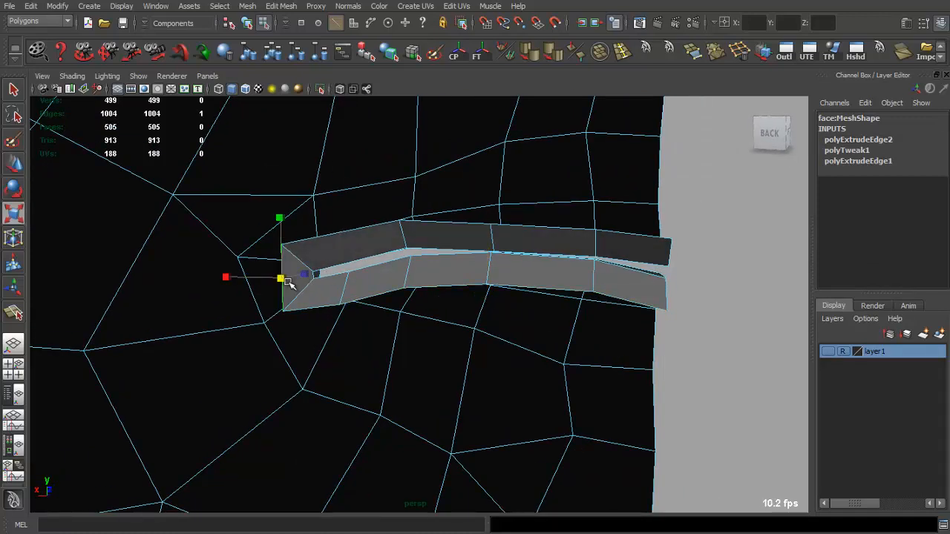
left_click_drag(290, 244, 383, 248, "alt")
key("F8")
left_click(584, 222)
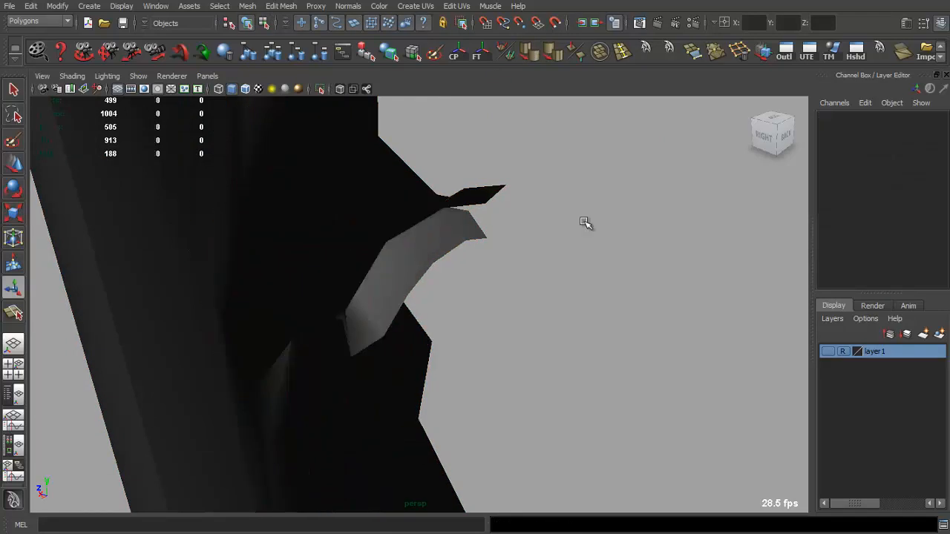
Step: Soften the half head's edges and mirror it as an instance with the saved script
left_click_drag(583, 222, 461, 309, "alt")
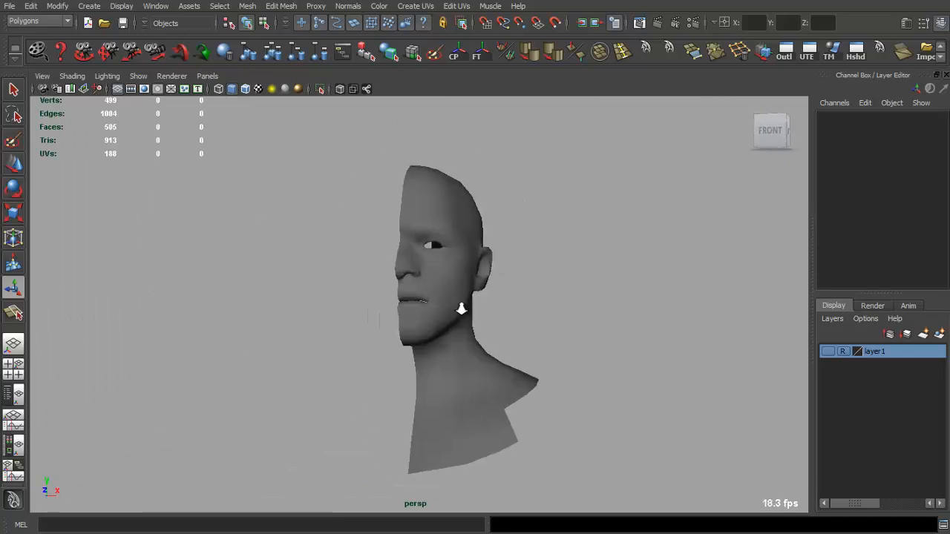
right_click_drag(460, 310, 577, 313, "alt")
left_click_drag(578, 313, 448, 320, "alt")
left_click(413, 295)
right_click_drag(413, 294, 358, 290, "alt")
left_click_drag(358, 291, 477, 269, "alt")
key("w")
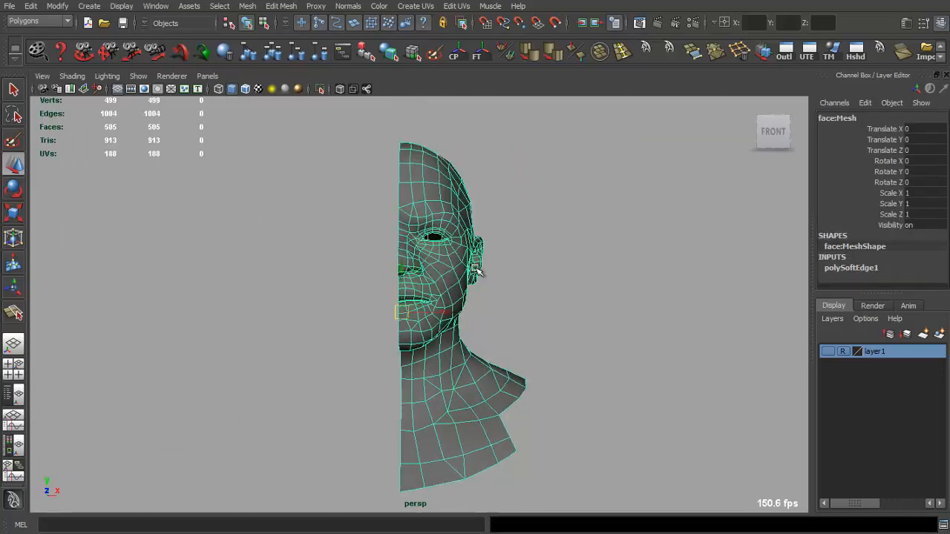
left_click(663, 53)
left_click(575, 219)
Step: Save the scene as face.mb in the project's scenes folder
left_click_drag(576, 221, 521, 248, "alt")
key("q")
key("ctrl+s")
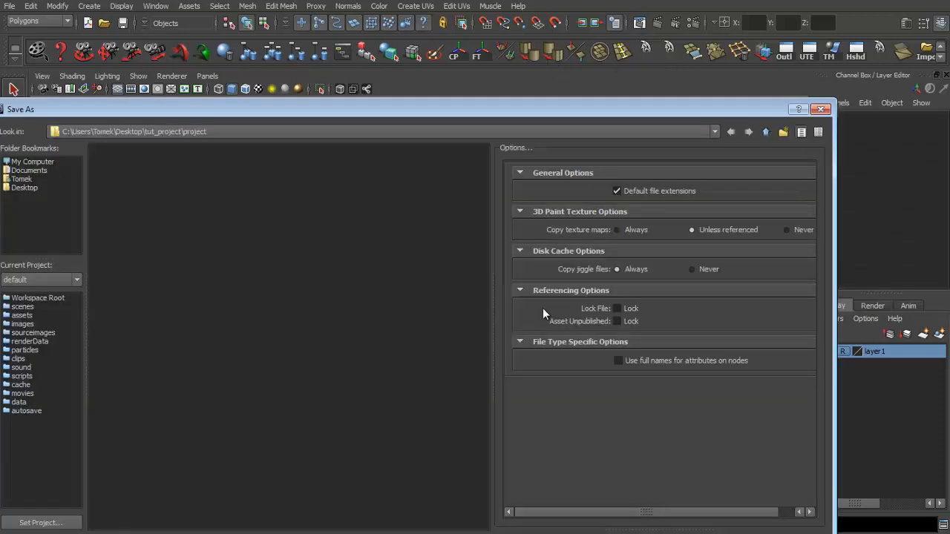
left_click(22, 308)
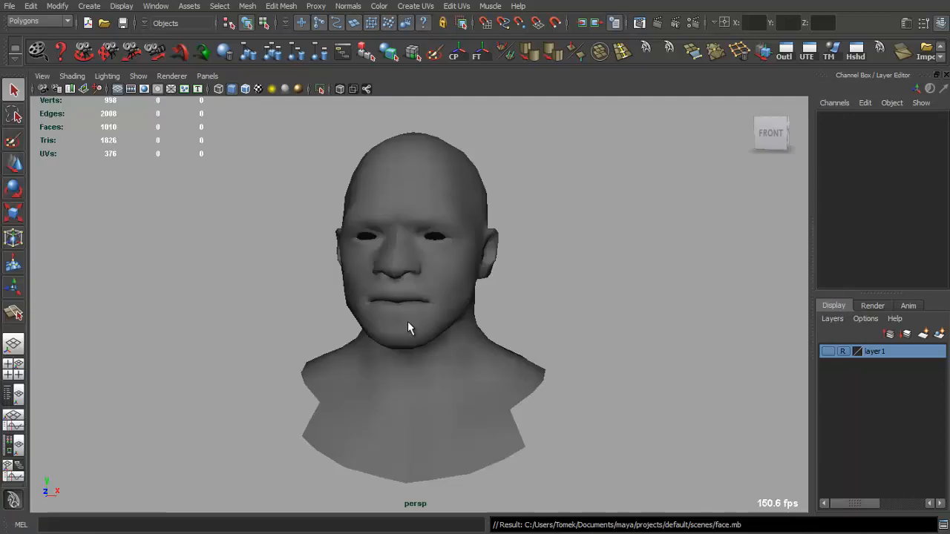
Step: Cut a new line of edges from the temple over the top of the ear and down behind it with the split tool
left_click_drag(407, 322, 388, 341, "alt")
left_click(389, 341)
scroll(458, 334, "up", 3)
mouse_move(458, 333)
left_mouse_down("alt")
mouse_move(424, 354)
mouse_move(360, 340)
mouse_move(399, 312)
mouse_move(420, 335)
mouse_move(450, 343)
mouse_move(498, 322)
mouse_move(450, 325)
left_mouse_up("alt")
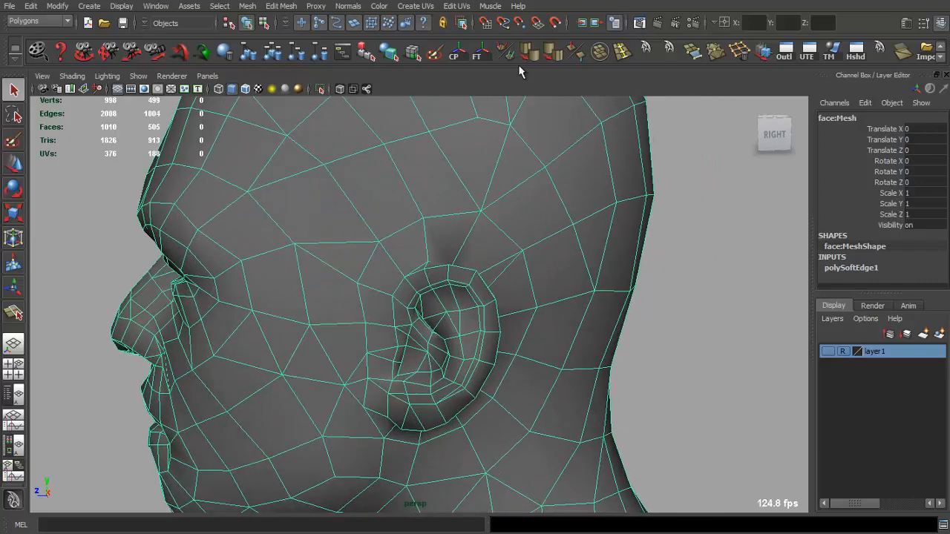
left_click(671, 49)
left_click_drag(548, 203, 426, 254, "alt")
left_click(438, 244)
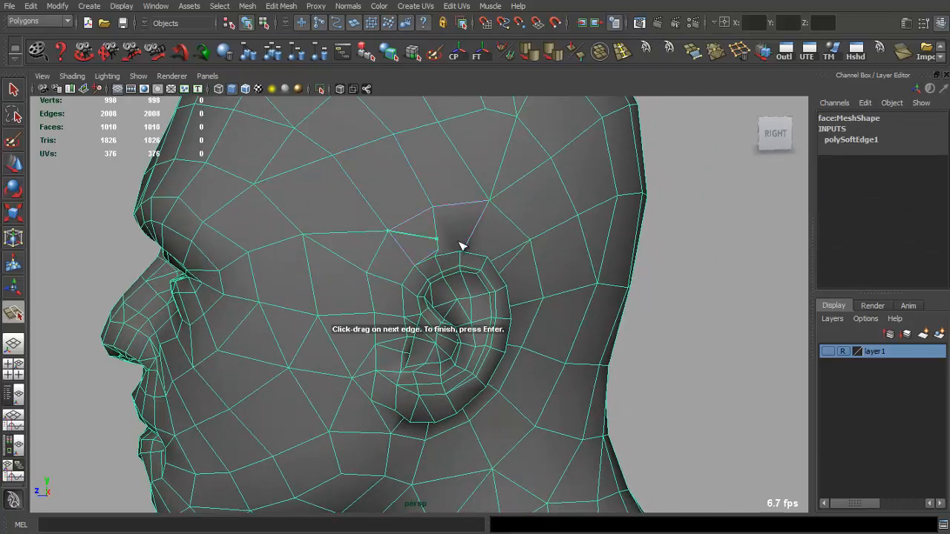
left_click_drag(489, 249, 422, 235, "alt")
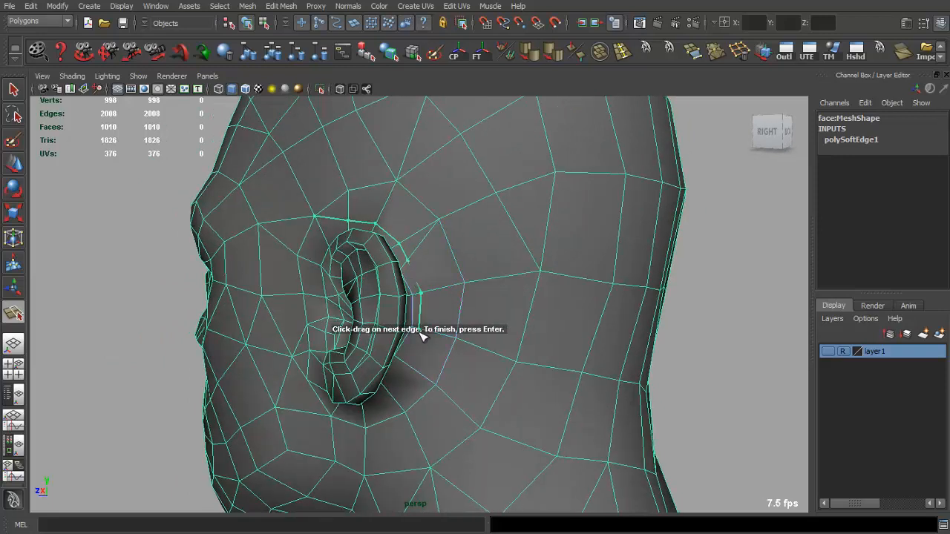
left_click_drag(420, 335, 641, 284, "alt")
key("Return")
Step: Reposition the new vertex directly above the ear
left_click_drag(495, 280, 435, 322, "alt")
left_click(418, 304)
right_click_drag(435, 322, 414, 334)
left_click(413, 332)
key("w")
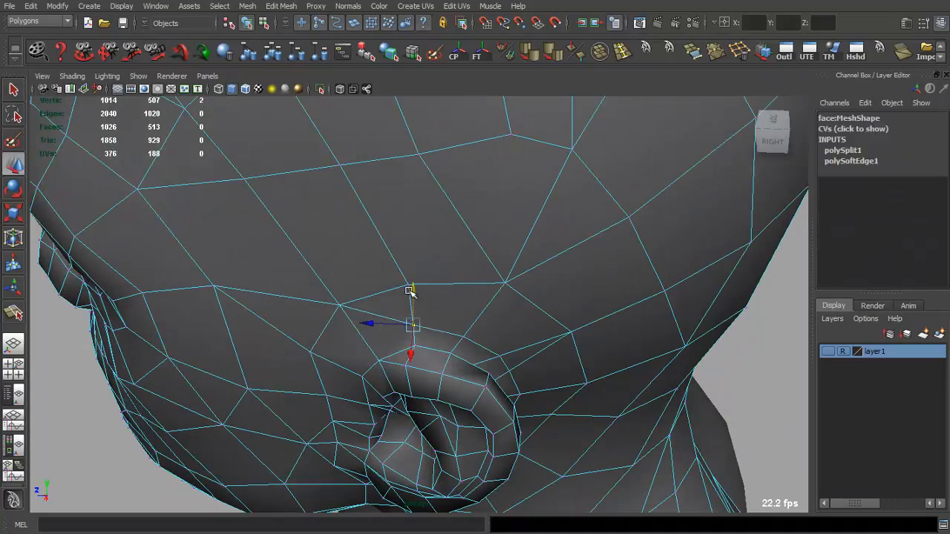
Step: Split the faces at the upper front of the ear with a short extra cut and adjust the new vertex
left_click_drag(411, 291, 441, 231, "alt")
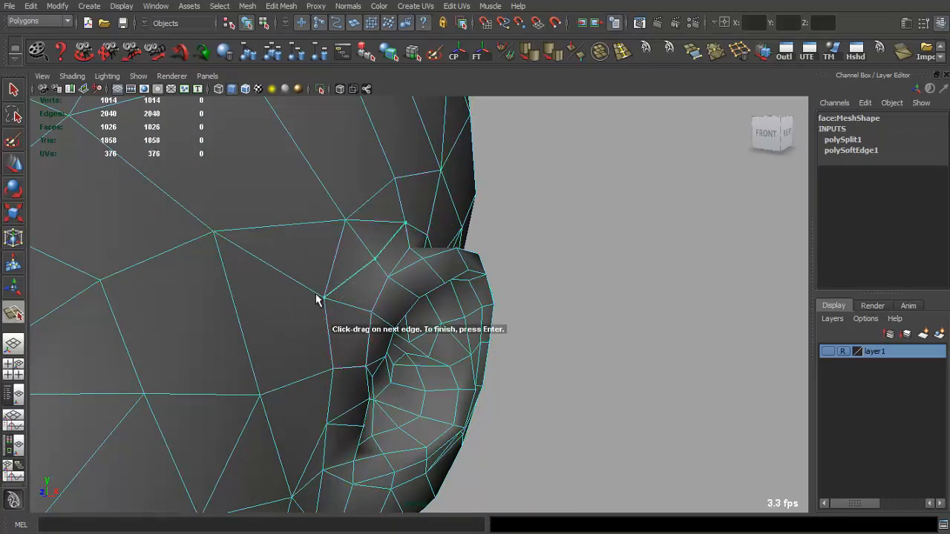
key("Return")
left_click_drag(317, 299, 333, 265, "alt")
right_click(226, 253)
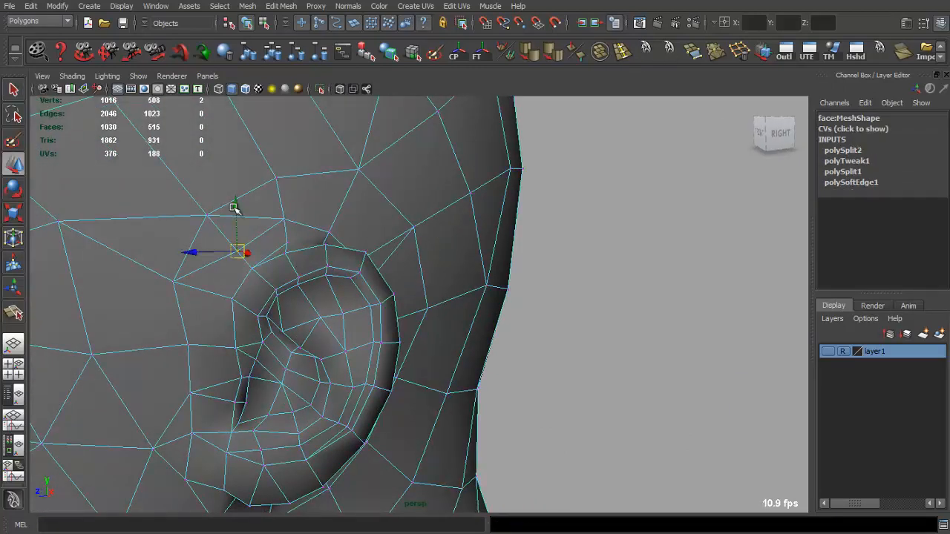
left_click_drag(233, 208, 404, 261, "alt")
Step: Delete the surplus edge near the ear, reposition a vertex at the temple and return to object selection
key("q")
left_click(521, 213)
key("F8")
key("F8")
left_click(336, 267)
key("w")
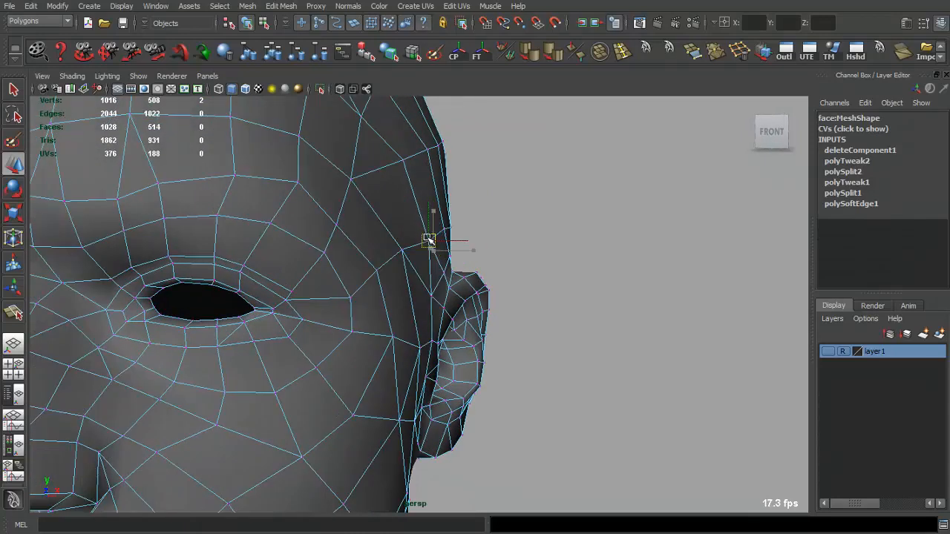
key("q")
key("F8")
Step: Frame the head and examine the revised topology from the side and from below
key("f")
left_click_drag(426, 227, 297, 237, "alt")
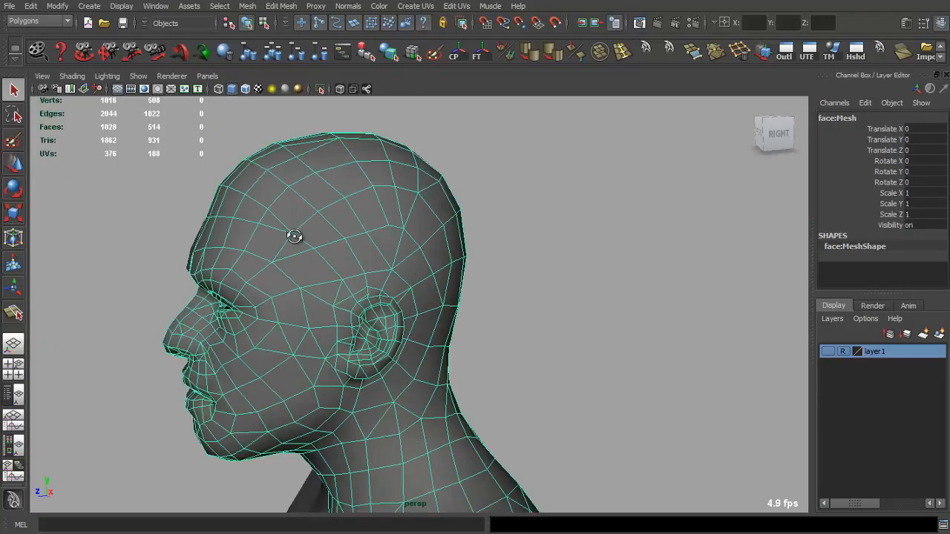
left_click_drag(520, 119, 541, 121, "alt")
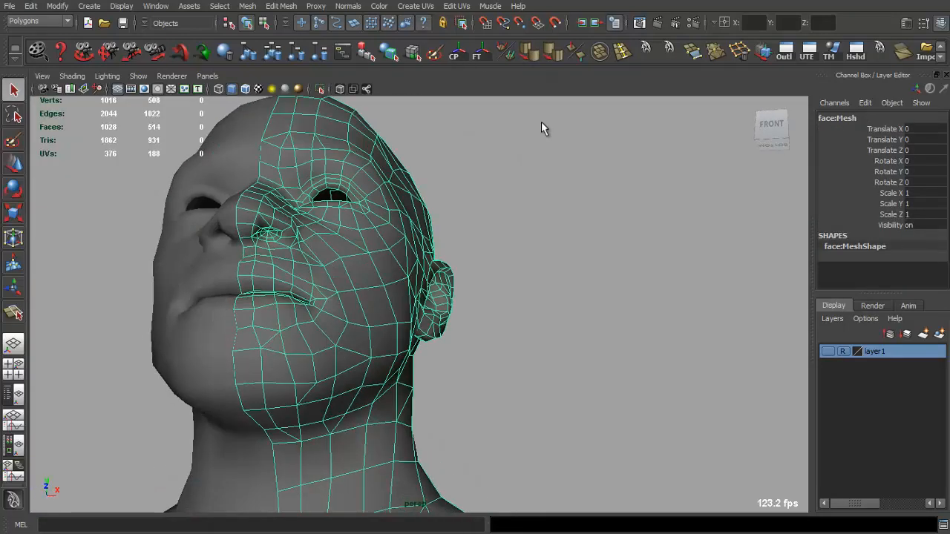
Step: Soften the edges of the head mesh and deselect it
left_click(508, 204)
left_click_drag(508, 205, 347, 252, "alt")
left_click(346, 253)
left_click(501, 206)
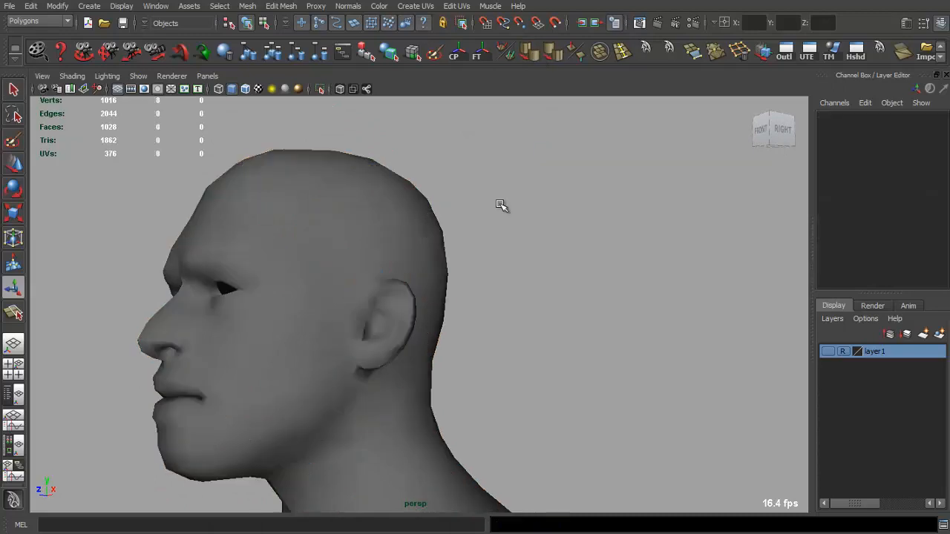
Step: Examine the head's shading from the side, the back and the front
left_click_drag(500, 206, 423, 261, "alt")
right_click_drag(423, 261, 250, 234, "alt")
left_click_drag(250, 234, 328, 240, "alt")
middle_click_drag(328, 240, 360, 196, "alt")
right_click_drag(360, 196, 386, 216, "alt")
left_click_drag(386, 217, 358, 222, "alt")
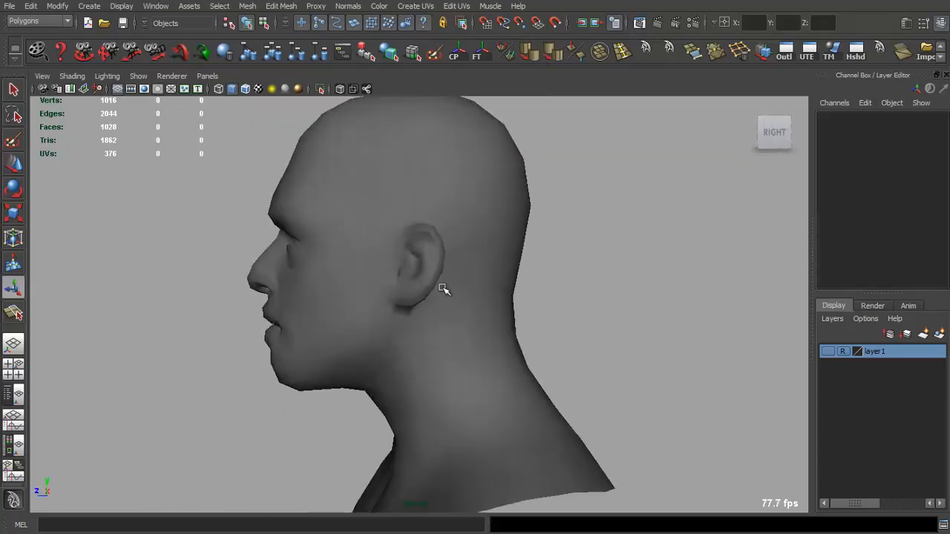
right_click_drag(433, 229, 452, 250, "alt")
left_click_drag(453, 251, 322, 246, "alt")
right_click_drag(322, 246, 299, 233, "alt")
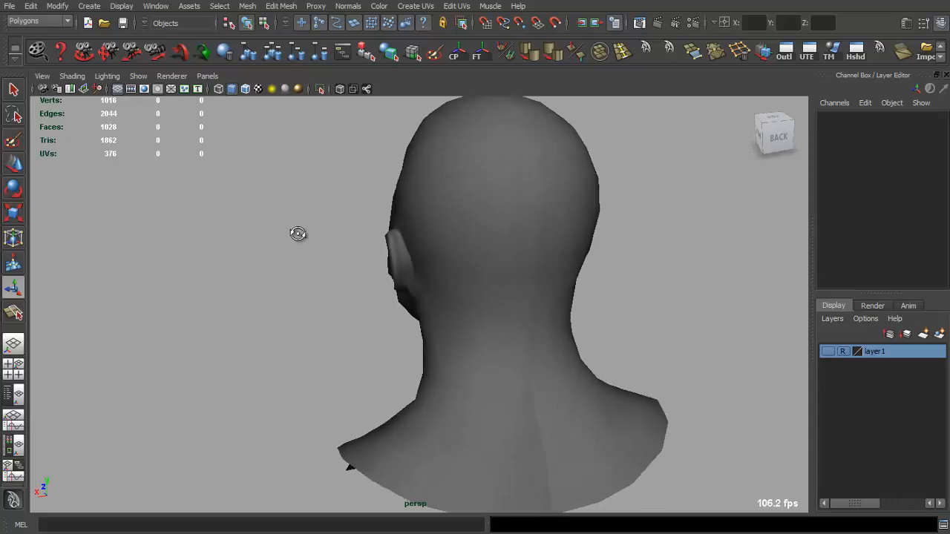
left_click_drag(299, 233, 307, 270, "alt")
right_click_drag(307, 269, 438, 260, "alt")
left_click_drag(438, 260, 653, 209, "alt")
right_click_drag(654, 209, 393, 214, "alt")
left_click_drag(393, 214, 276, 191, "alt")
right_click_drag(275, 191, 375, 238, "alt")
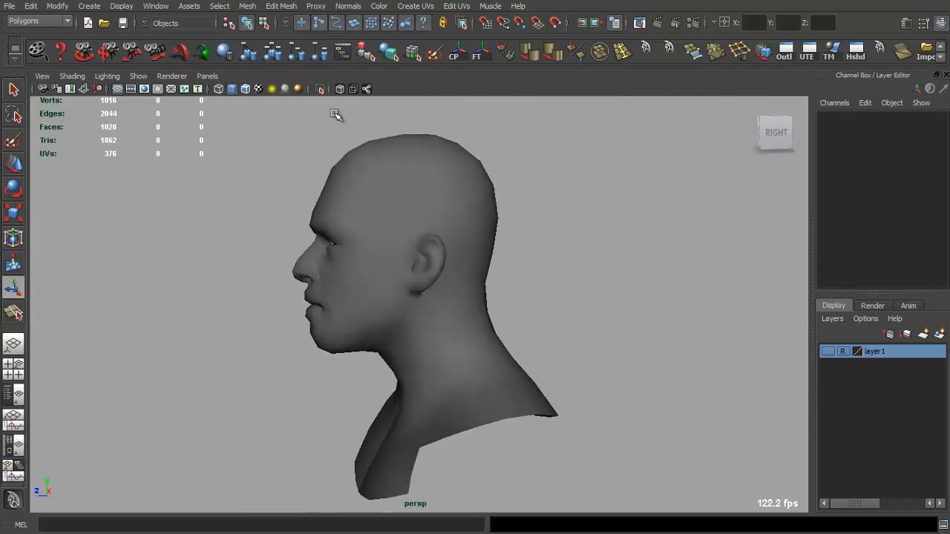
Step: Select the head half and adjust the vertex just behind the lower edge of the earlobe
left_click(246, 89)
right_click_drag(379, 215, 443, 239, "alt")
left_click_drag(443, 240, 443, 265, "alt")
left_click(443, 265)
right_click_drag(443, 265, 468, 274, "alt")
left_click_drag(468, 275, 417, 160, "alt")
right_click_drag(417, 160, 434, 264, "alt")
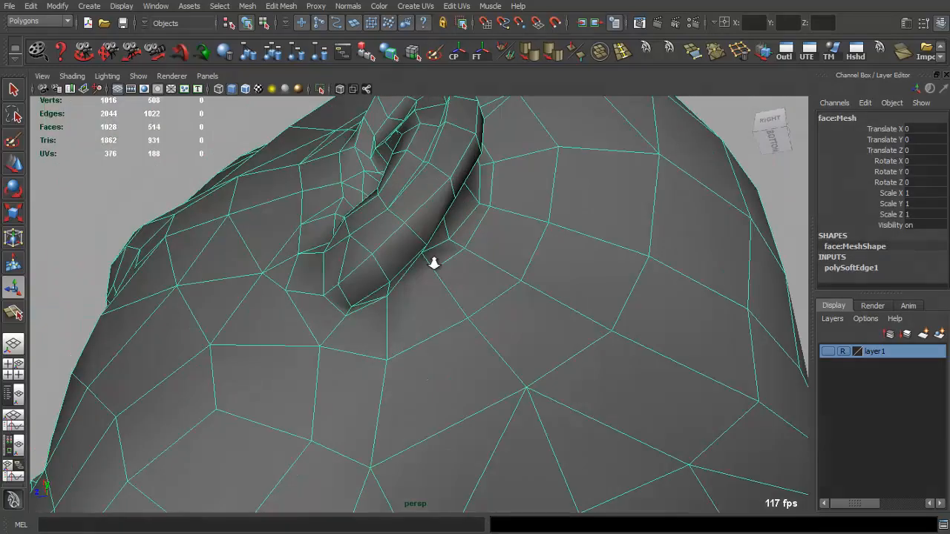
left_click_drag(434, 263, 317, 328, "alt")
right_click_drag(471, 346, 414, 339)
key("w")
left_click_drag(464, 341, 561, 104, "alt")
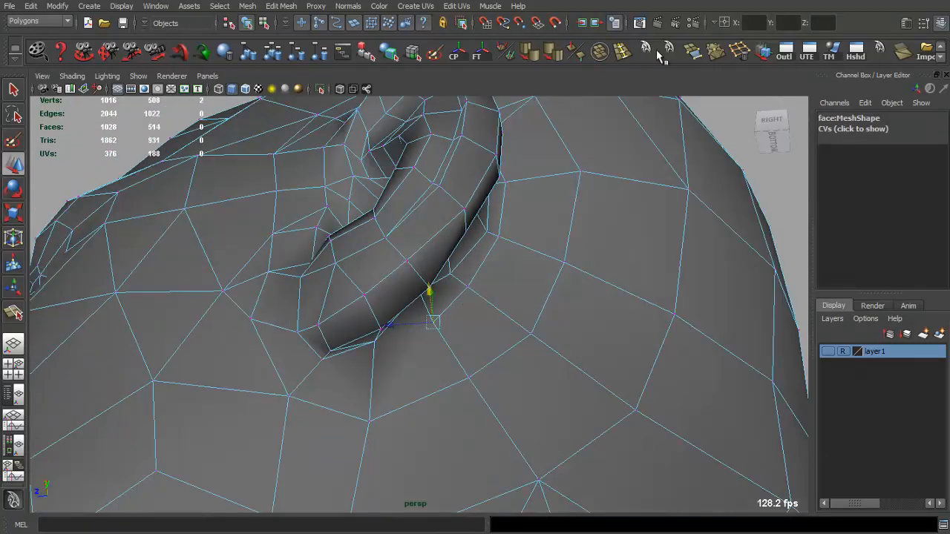
Step: Split the faces beneath the earlobe with a short cut and adjust the new vertex from behind
left_click_drag(512, 292, 309, 377, "alt")
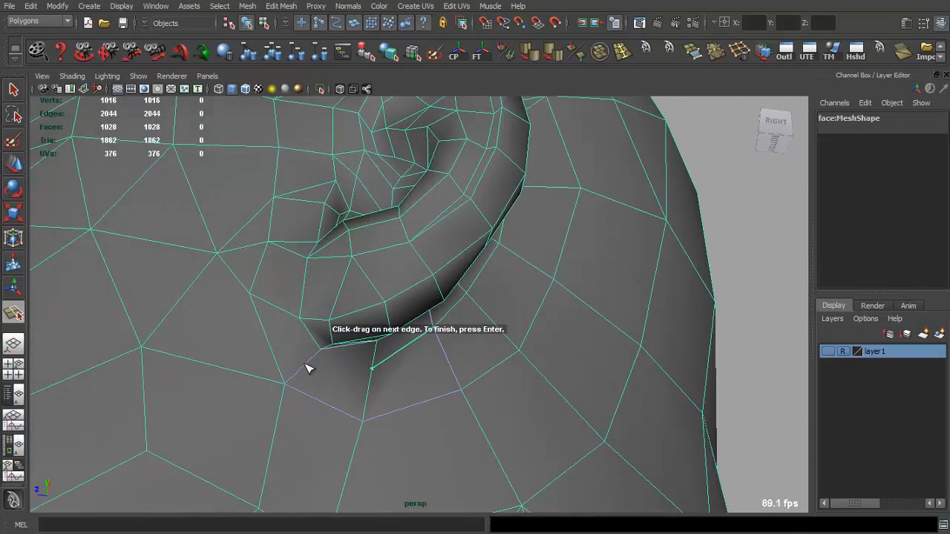
key("Return")
left_click_drag(378, 352, 385, 378, "alt")
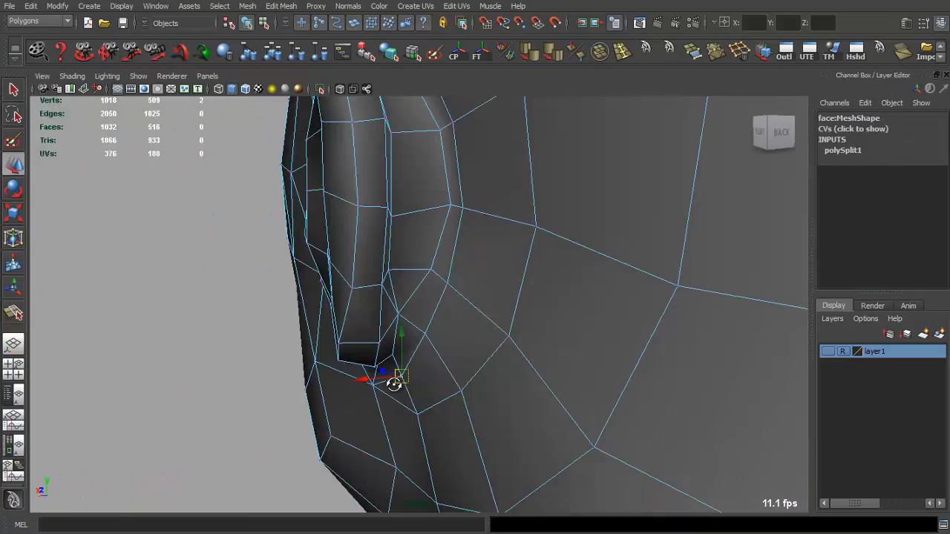
left_click_drag(394, 382, 391, 366, "alt")
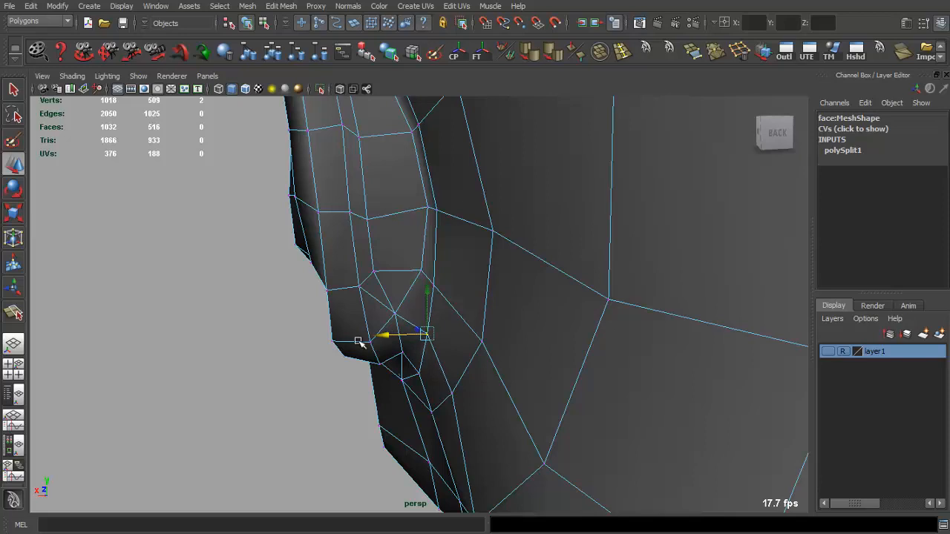
Step: Clear the vertex selection, return to object selection and frame the underside of the earlobe
left_click(266, 364)
right_click_drag(265, 364, 335, 350, "alt")
left_click_drag(335, 349, 458, 329, "alt")
key("q")
right_click_drag(458, 328, 520, 301)
right_click_drag(609, 319, 513, 319, "alt")
left_click_drag(512, 319, 494, 286, "alt")
scroll(409, 345, "up", 5)
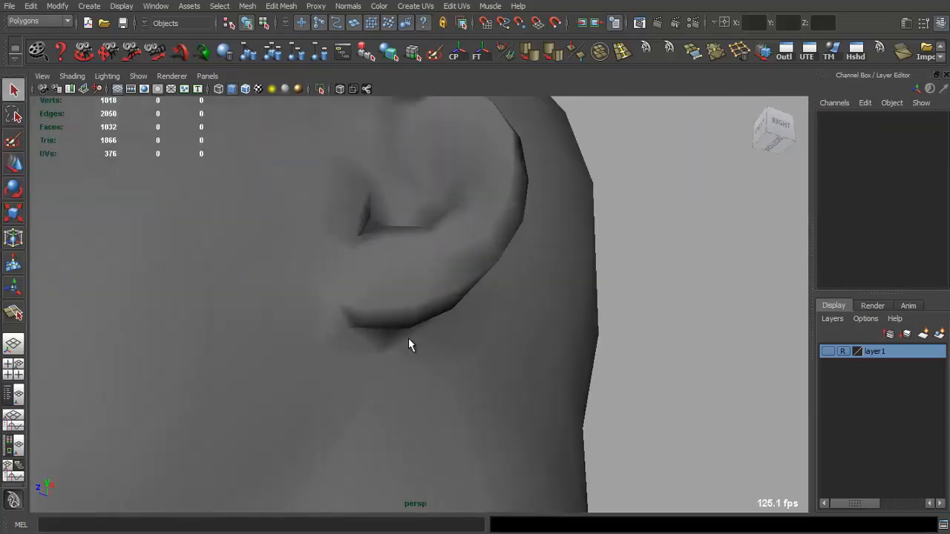
Step: Soften the head mesh's edges again, deselect it and examine the shading around the ear
left_click(410, 346)
left_click_drag(410, 346, 417, 348, "alt")
left_click(529, 57)
left_click(658, 301)
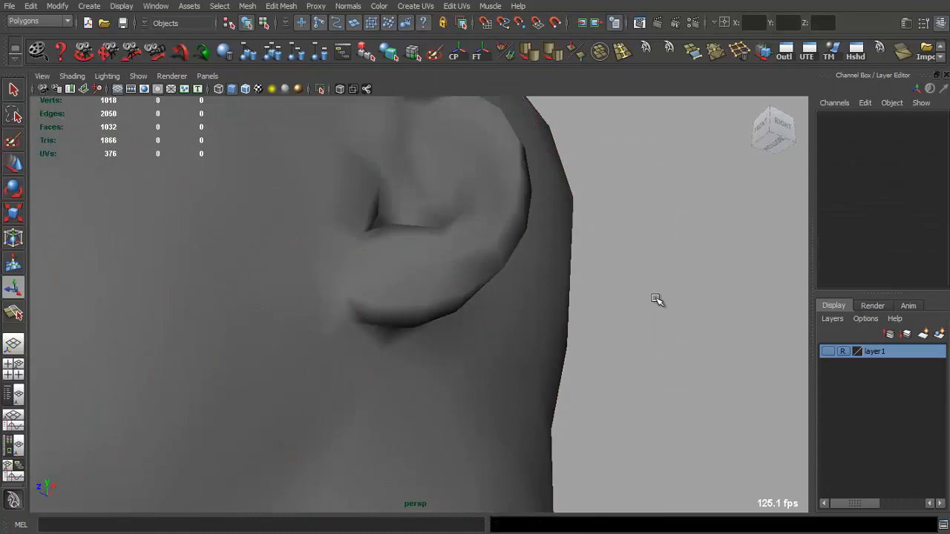
right_click_drag(658, 302, 586, 319, "alt")
left_click_drag(587, 319, 525, 333, "alt")
right_click_drag(526, 333, 329, 275, "alt")
left_click_drag(329, 275, 353, 250, "alt")
right_click_drag(353, 250, 605, 400, "alt")
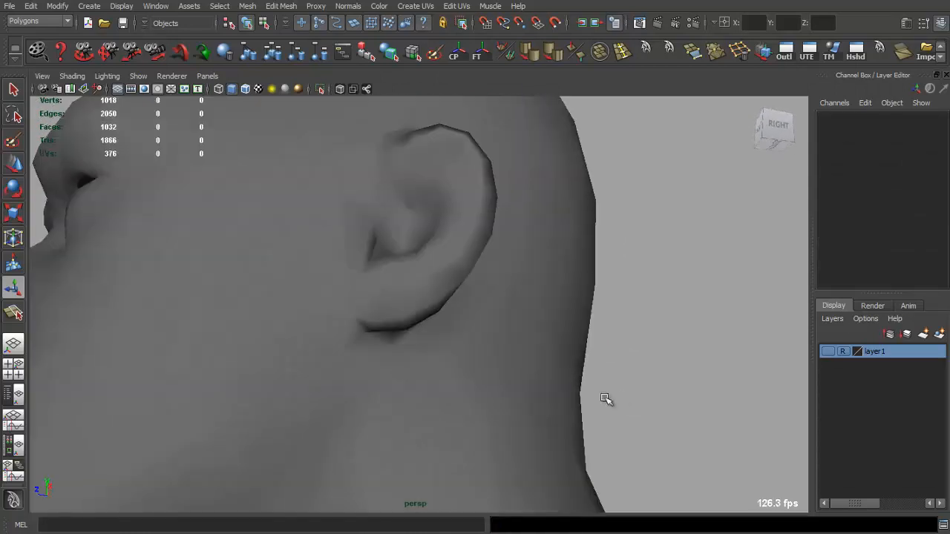
Step: Reposition the vertex beneath the earlobe to smooth the transition into the neck, and deselect the mesh
left_click(398, 368)
left_click_drag(398, 368, 404, 408, "alt")
key("F9")
left_click(407, 395)
key("w")
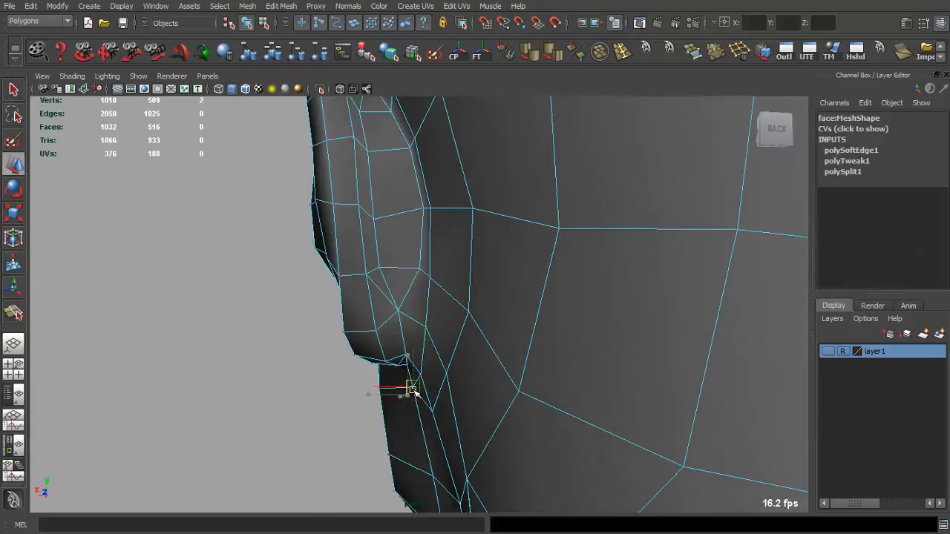
key("q")
left_click(285, 372)
Step: Examine the whole head from the front and the side, ending close to the nose
scroll(286, 372, "down", 4)
left_click_drag(286, 372, 377, 314, "alt")
scroll(420, 358, "down", 4)
scroll(381, 335, "up", 5)
scroll(431, 347, "down", 5)
right_click_drag(391, 318, 350, 314, "alt")
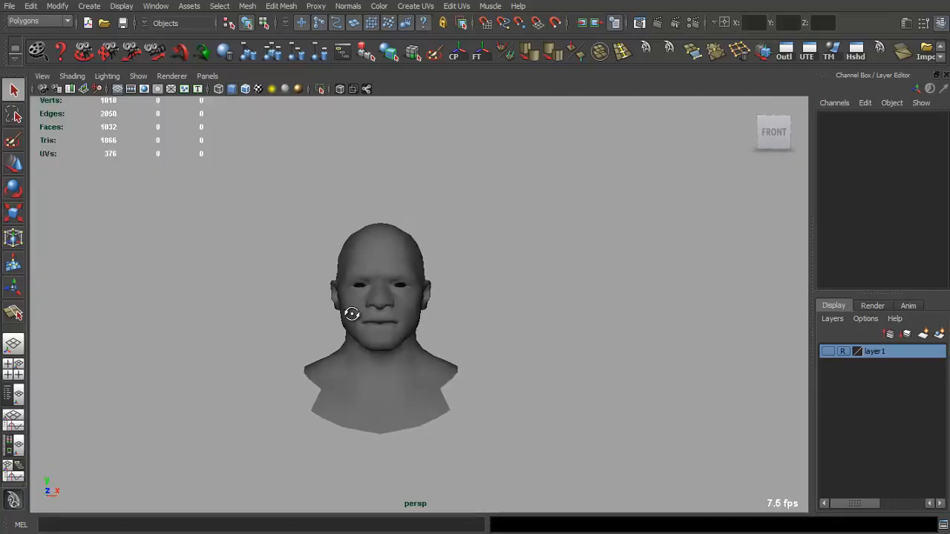
left_click_drag(349, 314, 408, 302, "alt")
right_click_drag(407, 301, 572, 389, "alt")
left_click_drag(571, 389, 438, 366, "alt")
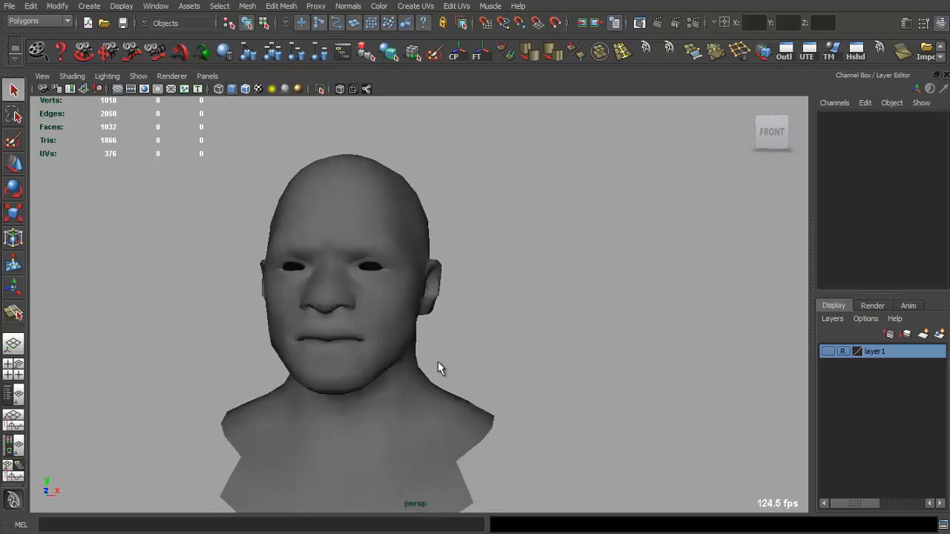
right_click_drag(439, 366, 446, 343, "alt")
left_click_drag(445, 344, 348, 348, "alt")
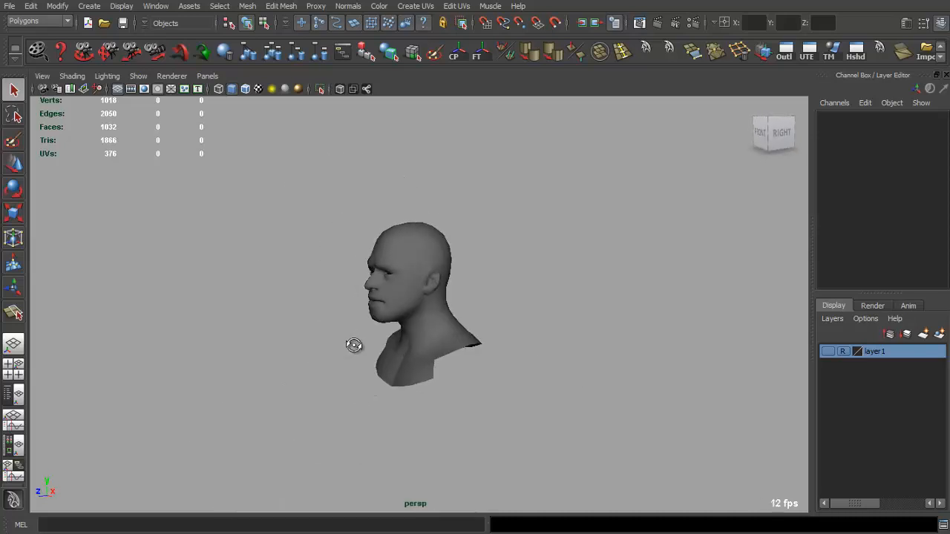
right_click_drag(361, 348, 568, 385, "alt")
middle_click_drag(439, 355, 466, 382, "alt")
scroll(461, 375, "up", 3)
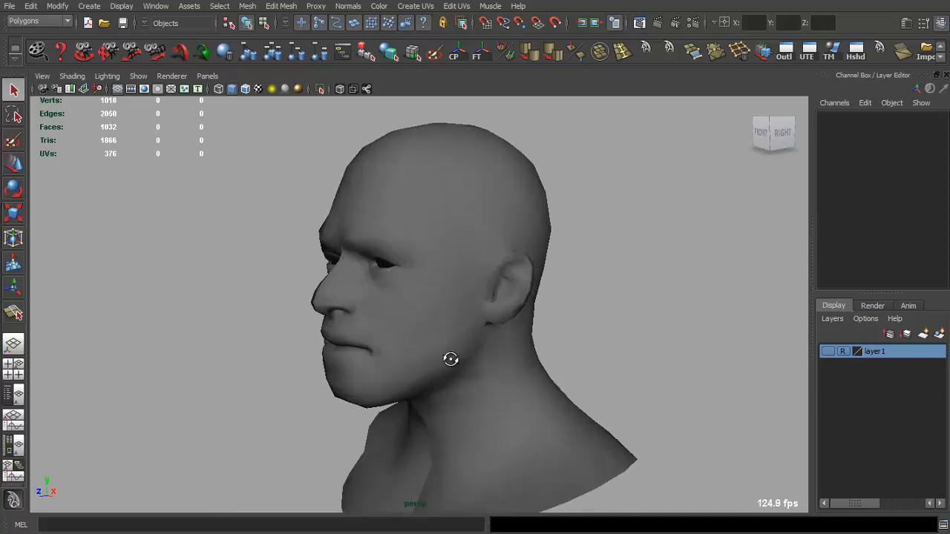
left_click_drag(450, 361, 460, 318, "alt")
middle_click_drag(458, 318, 479, 360, "alt")
scroll(450, 344, "up", 5)
left_click_drag(450, 404, 447, 374, "alt")
Step: Select the ring of edges around the nostril opening, harden it and return to object selection
left_click(440, 377)
right_click_drag(436, 379, 436, 343)
left_click_drag(417, 391, 435, 350, "alt")
scroll(435, 349, "up", 4)
left_click(407, 393, "shift")
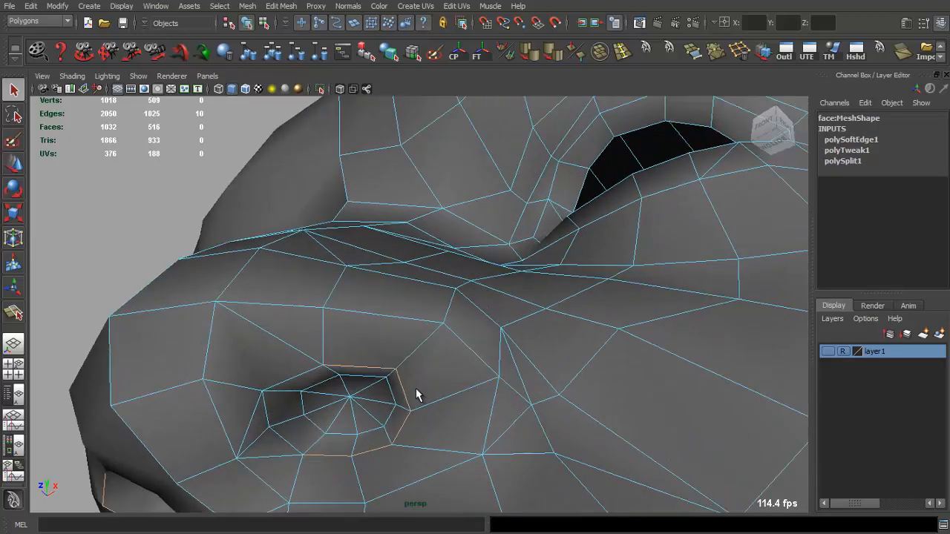
left_click_drag(418, 396, 413, 367, "alt")
left_click(392, 362, "shift")
left_click(363, 389, "shift")
left_click(320, 396, "shift")
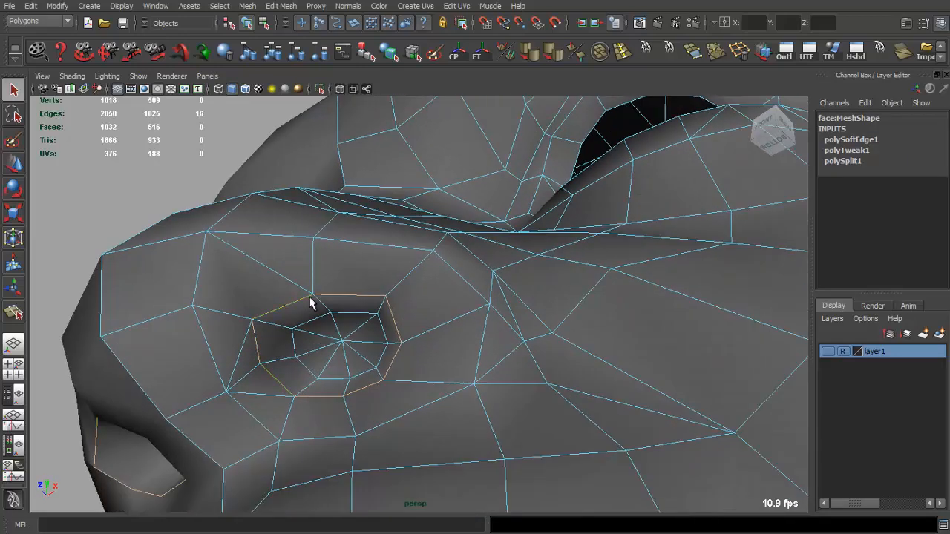
left_click(535, 56)
left_click(554, 56)
key("q")
right_click_drag(375, 251, 391, 250)
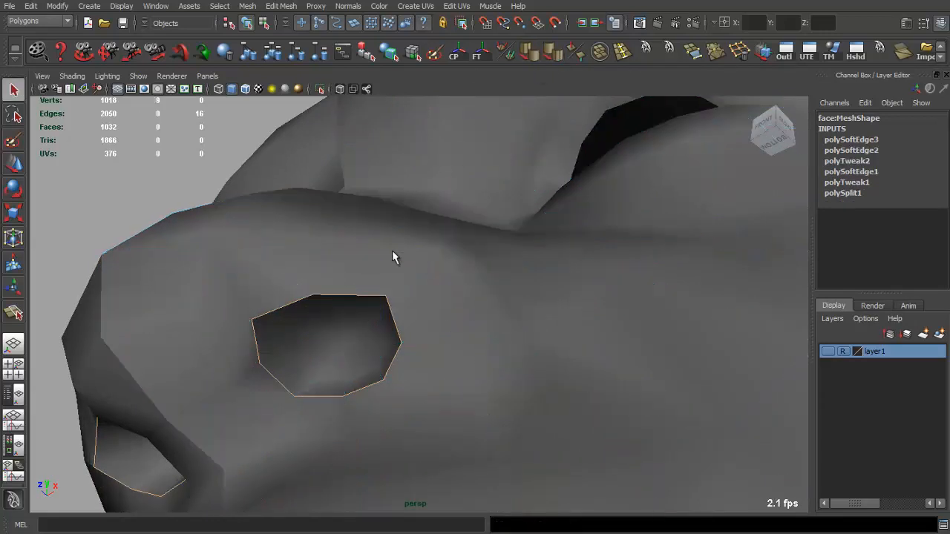
left_click(392, 250)
Step: Combine the two head halves into one mesh, clearing history and freezing transformations
scroll(416, 272, "down", 8)
left_click_drag(421, 275, 445, 301, "alt")
scroll(445, 302, "down", 4)
middle_click_drag(445, 302, 435, 251, "alt")
left_click_drag(435, 251, 433, 260, "alt")
mouse_move(450, 271)
middle_mouse_down("alt")
mouse_move(442, 244)
mouse_move(437, 261)
middle_mouse_up("alt")
key("ctrl+shift+d")
left_click(247, 6)
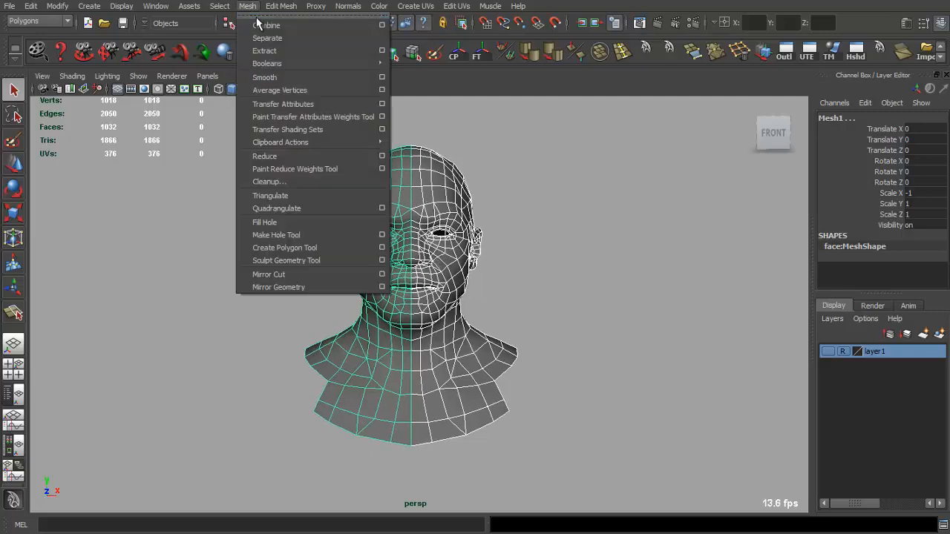
left_click(267, 25)
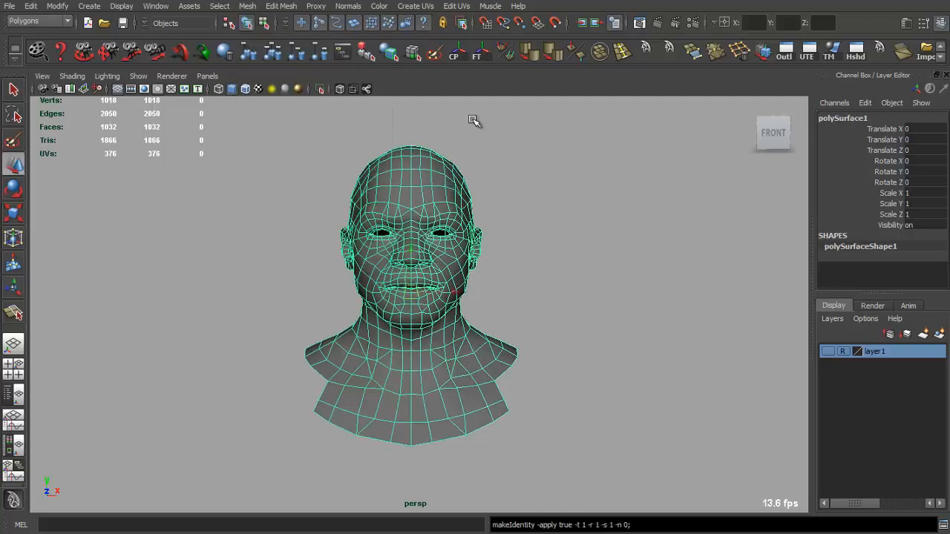
Step: Merge the combined head's vertices with a threshold of 0.0100
left_click_drag(413, 218, 390, 223, "alt")
left_click(282, 5)
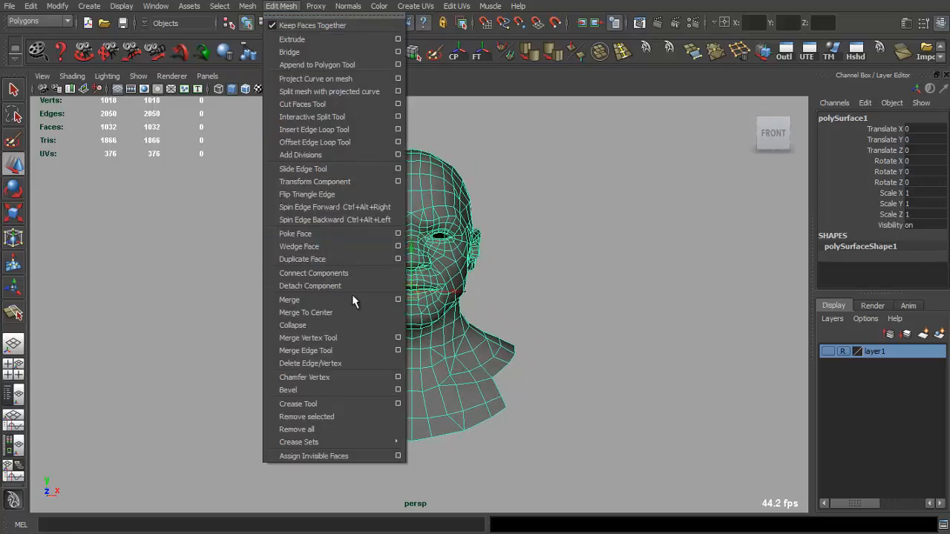
left_click(397, 299)
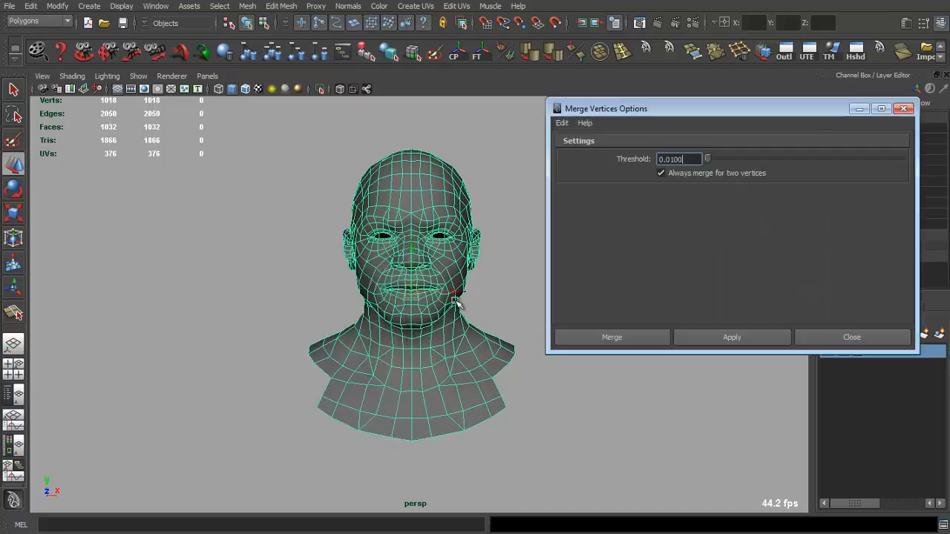
left_click(728, 337)
left_click(836, 331)
Step: Return to object selection on the merged head and delete its construction history
scroll(521, 264, "up", 5)
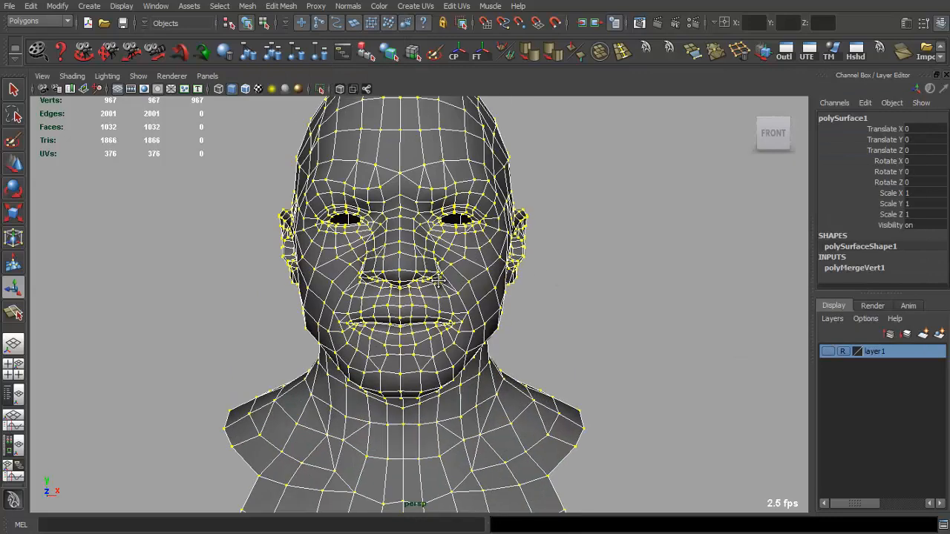
middle_click_drag(420, 130, 415, 242, "alt")
key("q")
right_click_drag(416, 242, 432, 222)
key("alt+shift+d")
left_click_drag(432, 222, 433, 244, "alt")
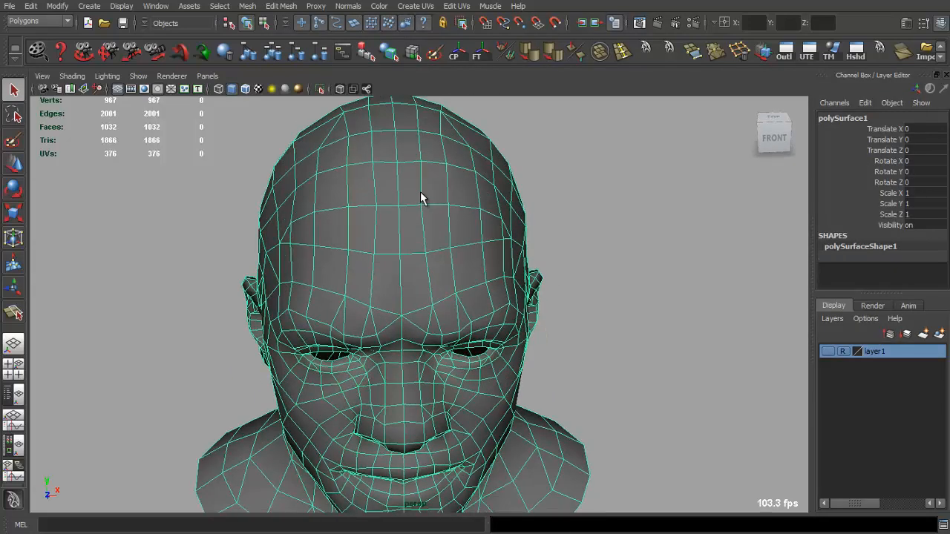
Step: Test the merged seam by moving a centre edge on the crown in smooth preview, and undo the move
key("3")
middle_click_drag(416, 205, 408, 231, "alt")
right_click_drag(408, 234, 408, 197)
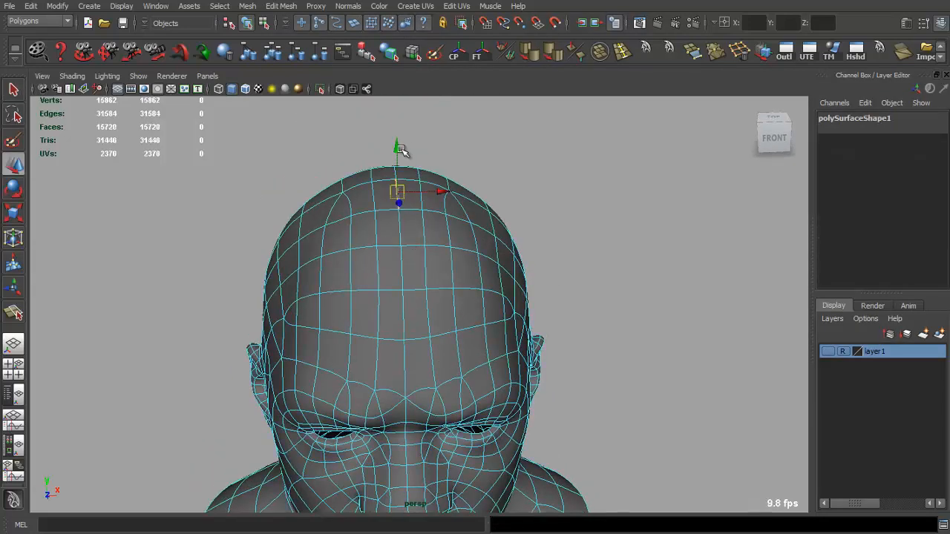
left_click_drag(398, 139, 423, 132, "alt")
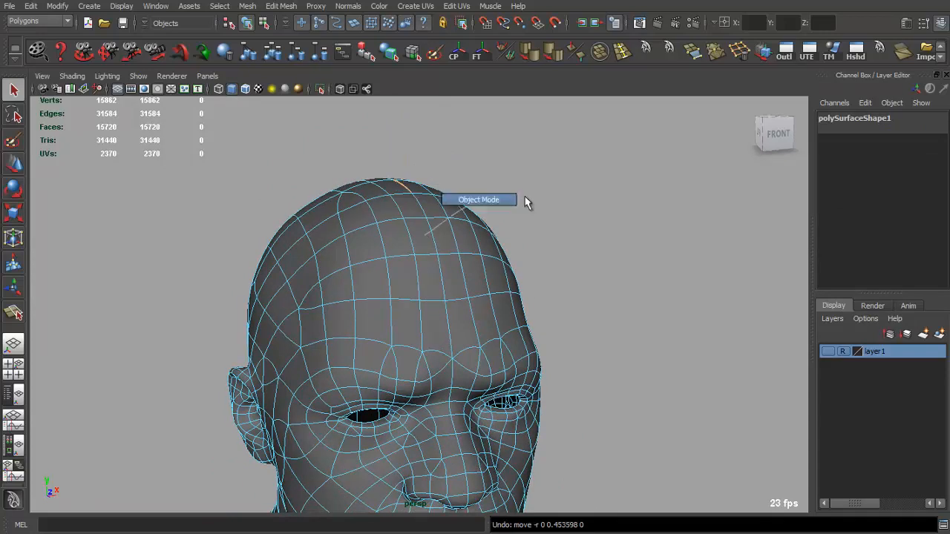
right_click_drag(525, 201, 527, 204)
key("a")
left_click(465, 244)
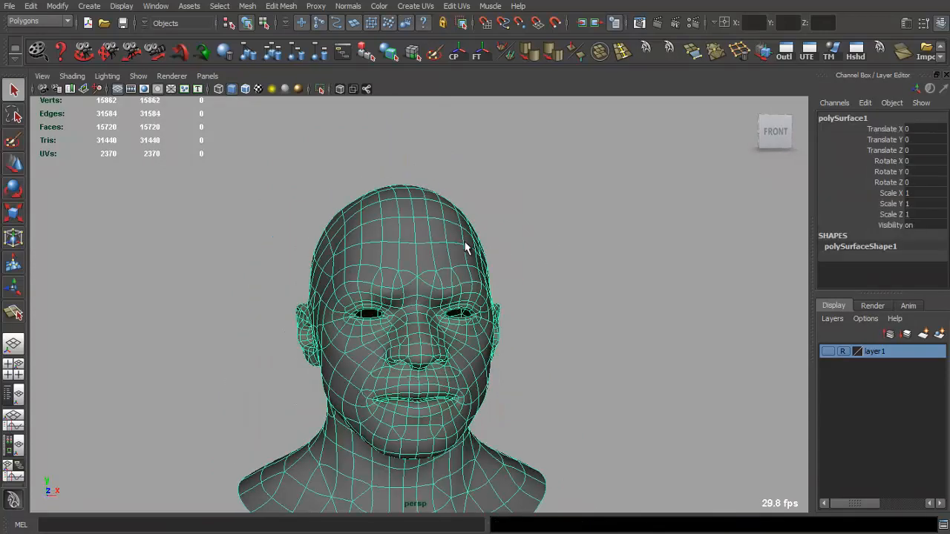
key("1")
Step: Select the complete centre line of edges along the face, crown, back and neck and soften it
mouse_move(484, 223)
left_mouse_down("alt")
mouse_move(567, 239)
mouse_move(477, 233)
left_mouse_up("alt")
left_click(570, 246)
left_click(446, 187)
left_click_drag(486, 193, 458, 195, "alt")
middle_click_drag(458, 195, 464, 256, "alt")
right_click_drag(453, 260, 468, 232, "alt")
double_click(450, 236)
left_click_drag(467, 255, 486, 297, "alt")
double_click(489, 419, "shift")
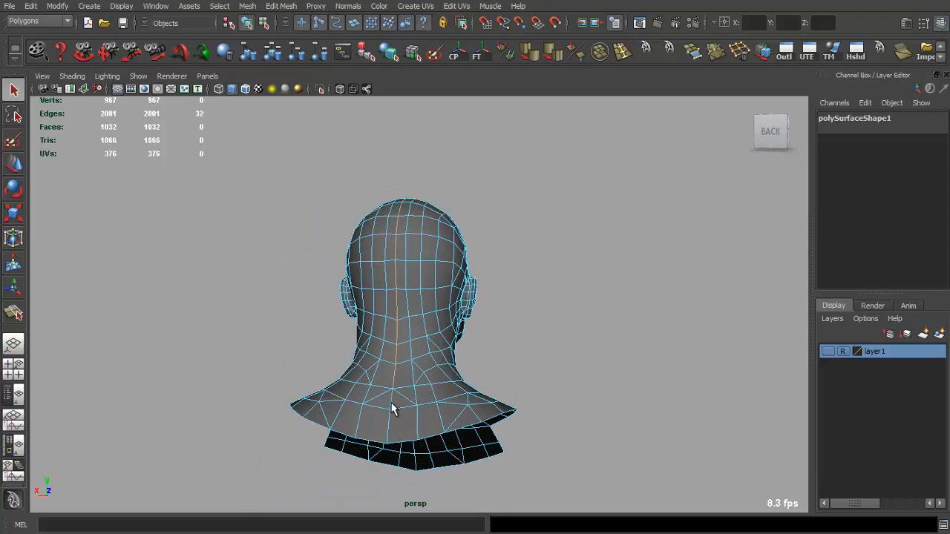
key("ctrl+z")
left_click_drag(490, 378, 487, 297, "alt")
left_click(436, 406, "shift")
right_click_drag(487, 297, 513, 326, "alt")
left_click_drag(512, 326, 561, 336, "alt")
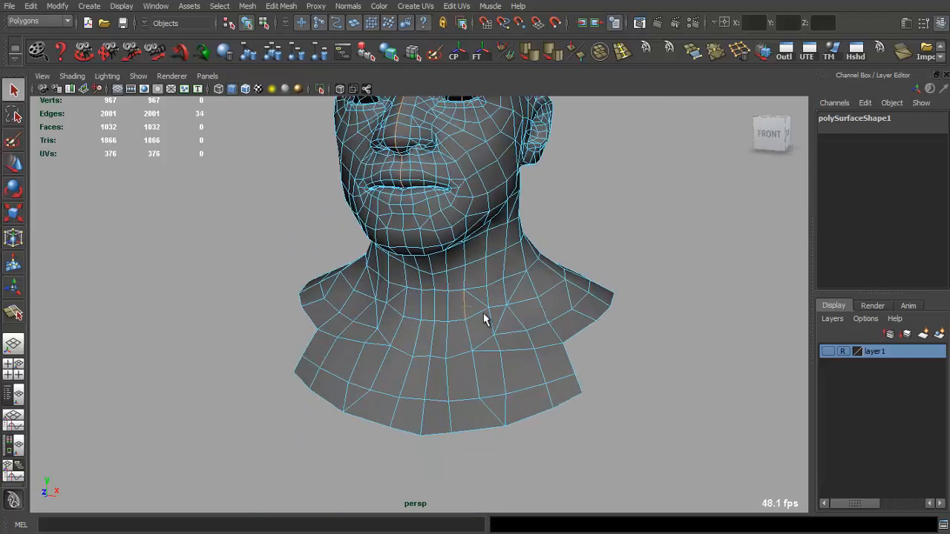
double_click(432, 344, "shift")
left_click_drag(443, 352, 537, 52, "alt")
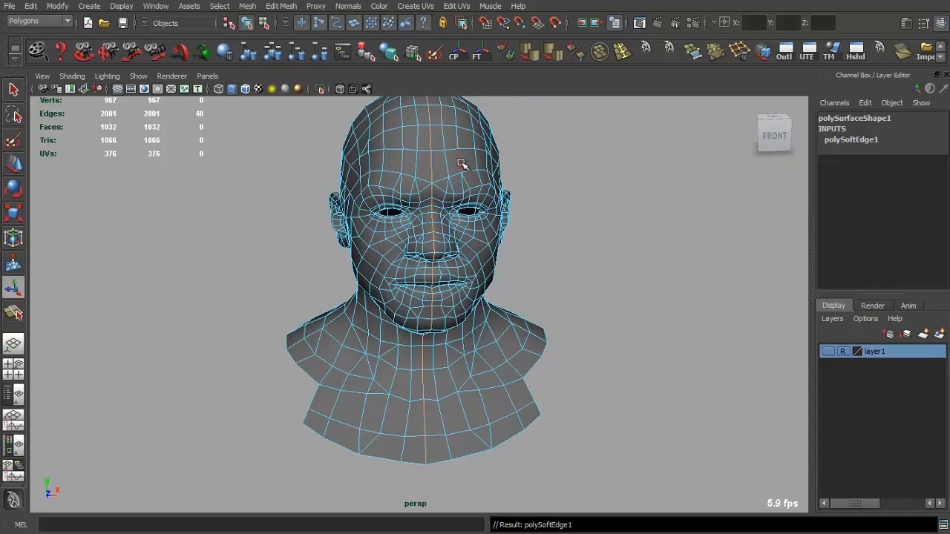
Step: Return to object selection, clear the mesh's history and look over the available normals commands
key("F8")
key("f")
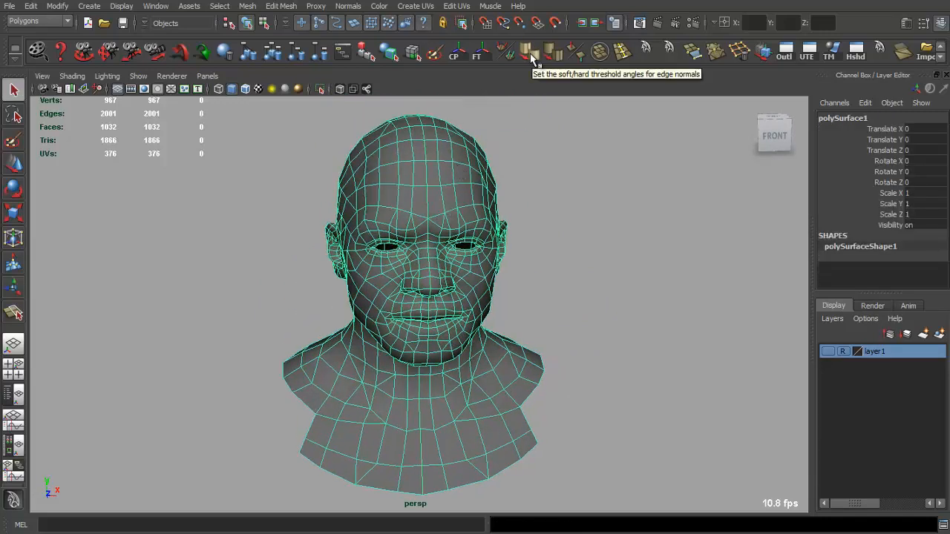
left_click(348, 6)
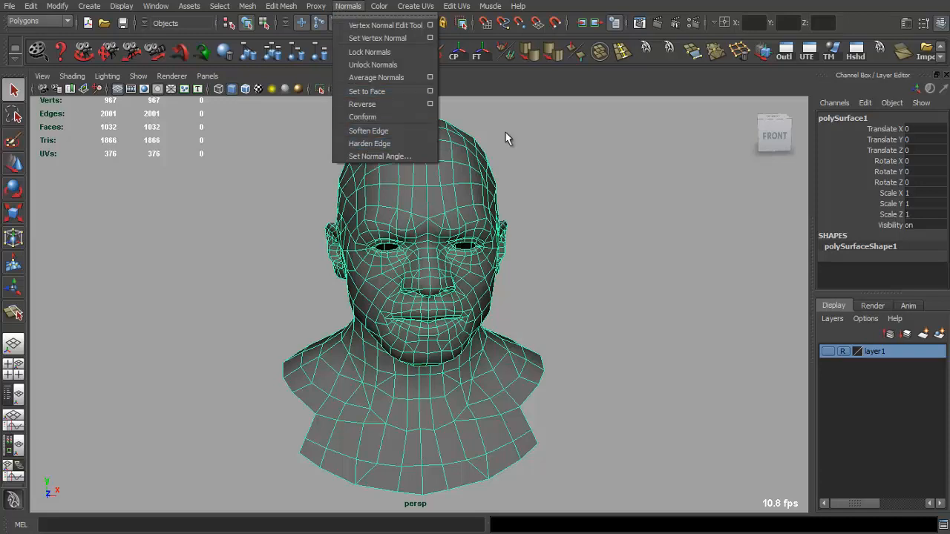
left_click(587, 169)
Step: Examine the merged head's topology, closing in on the edge loops around the eye opening
left_click_drag(468, 206, 544, 227, "alt")
left_click(483, 198)
left_click(574, 191)
scroll(532, 213, "up", 5)
scroll(545, 227, "down", 5)
middle_click_drag(522, 217, 517, 160, "alt")
left_click_drag(517, 160, 479, 187, "alt")
right_click_drag(479, 186, 542, 284, "alt")
left_click(497, 290)
scroll(496, 290, "up", 6)
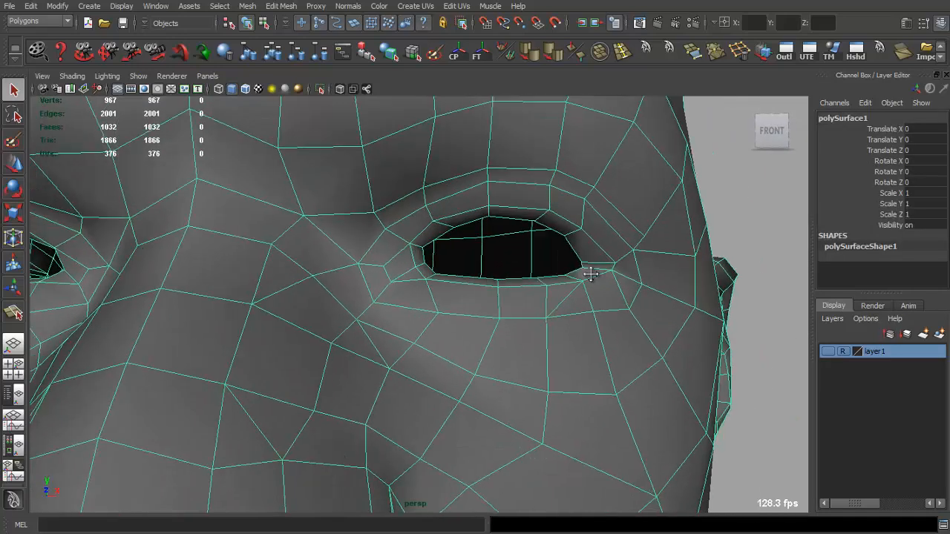
left_click(728, 220)
left_click(439, 294)
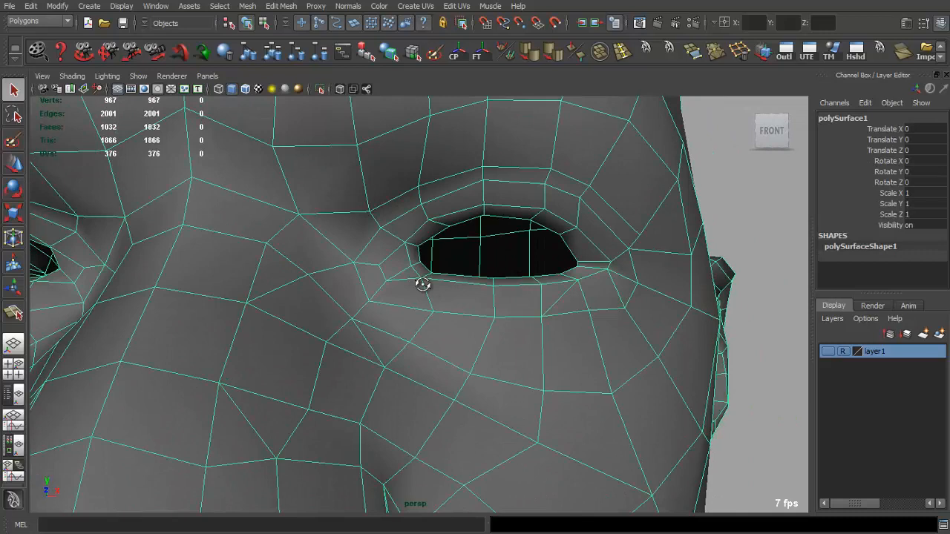
left_click_drag(420, 282, 420, 301, "alt")
scroll(296, 260, "down", 5)
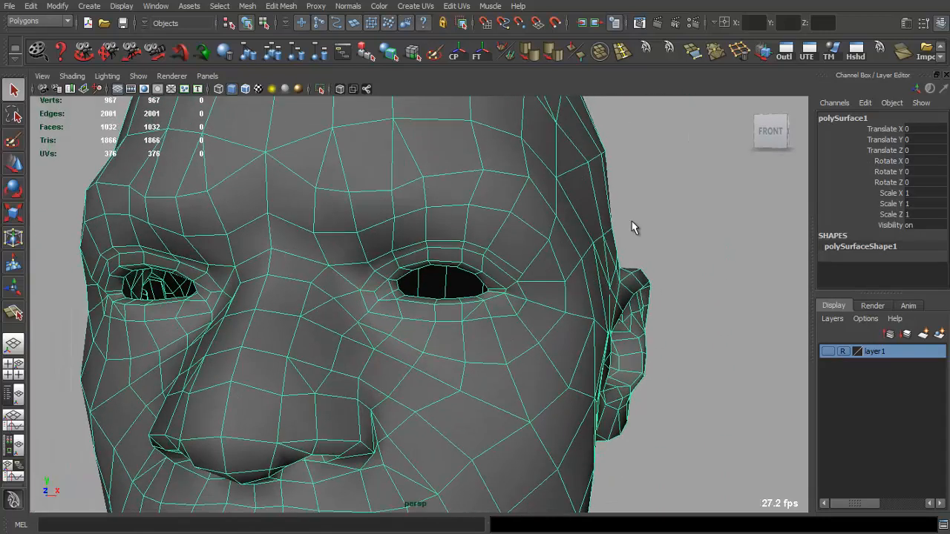
Step: Deselect the head and examine its shading from the front and both sides
left_click(632, 228)
left_click_drag(632, 227, 586, 248, "alt")
right_click_drag(585, 247, 461, 241, "alt")
left_click_drag(461, 241, 365, 237, "alt")
right_click_drag(364, 237, 355, 241, "alt")
left_click_drag(355, 236, 445, 229, "alt")
right_click_drag(446, 229, 334, 219, "alt")
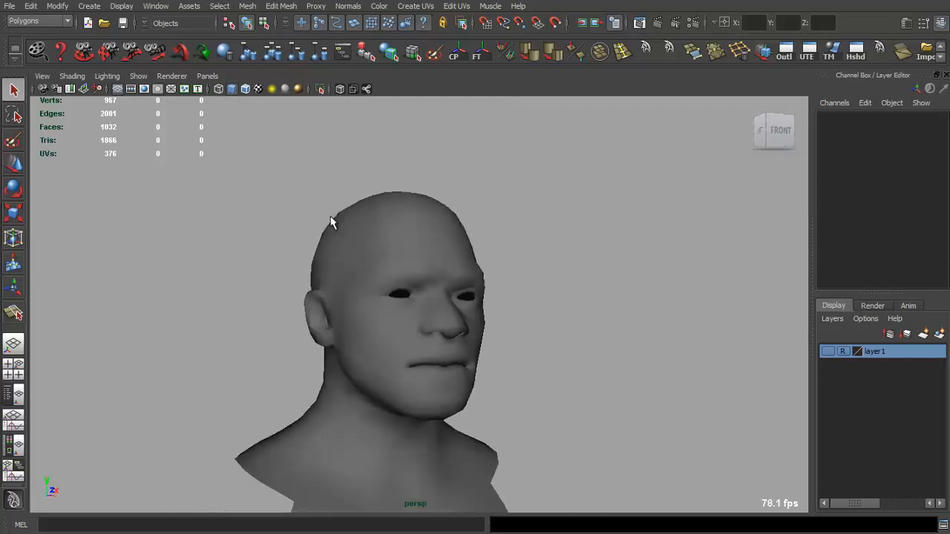
Step: Inspect the whole merged head and neck in three-quarter view, checking the shading around the ear and jaw
left_click_drag(333, 218, 460, 223, "alt")
left_click_drag(379, 247, 740, 244, "alt")
right_click_drag(741, 245, 574, 280, "alt")
left_click_drag(576, 281, 506, 281, "alt")
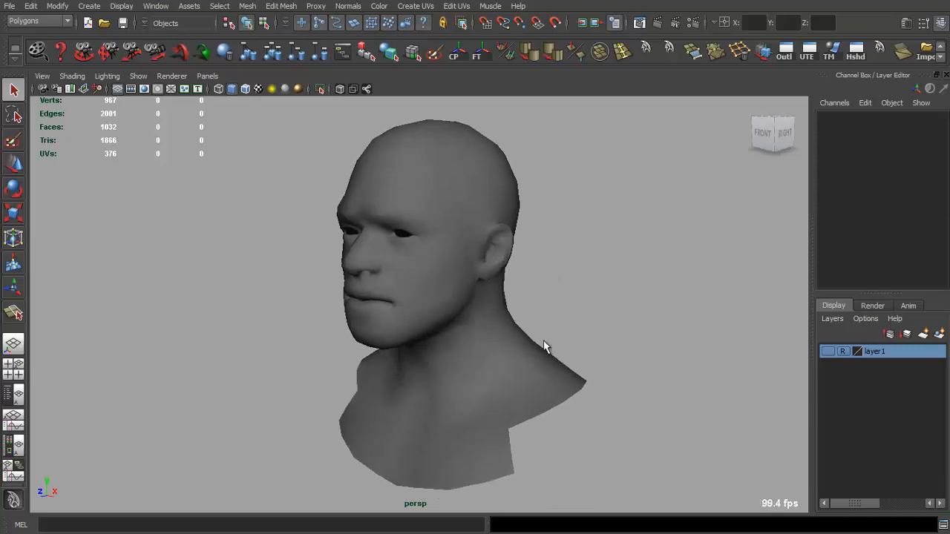